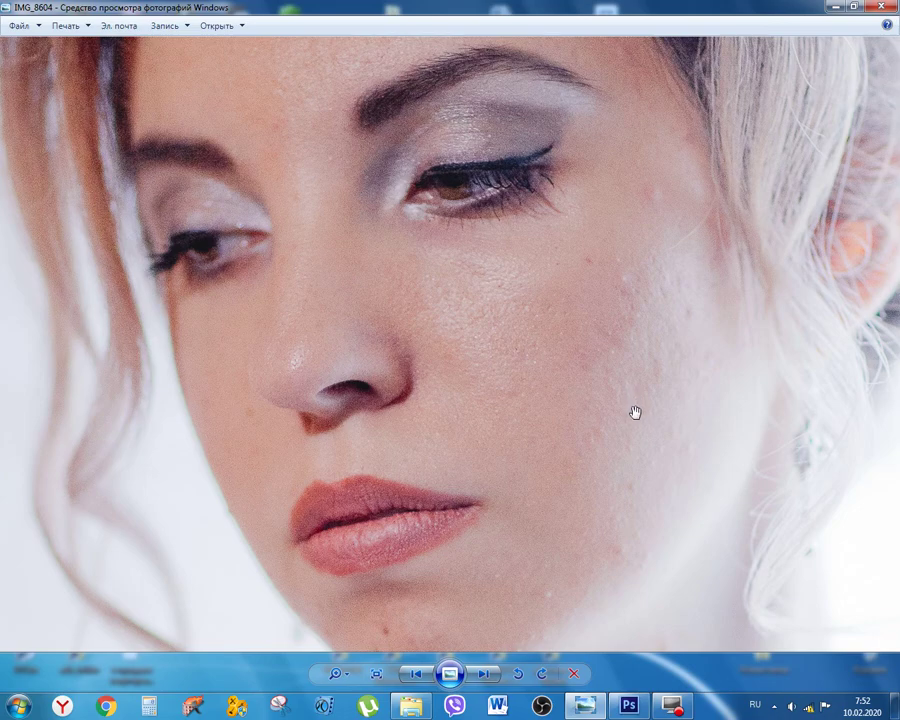
Zoom out to the whole portrait in the photo viewer and switch to Photoshop
scroll(635, 412, down, 5)
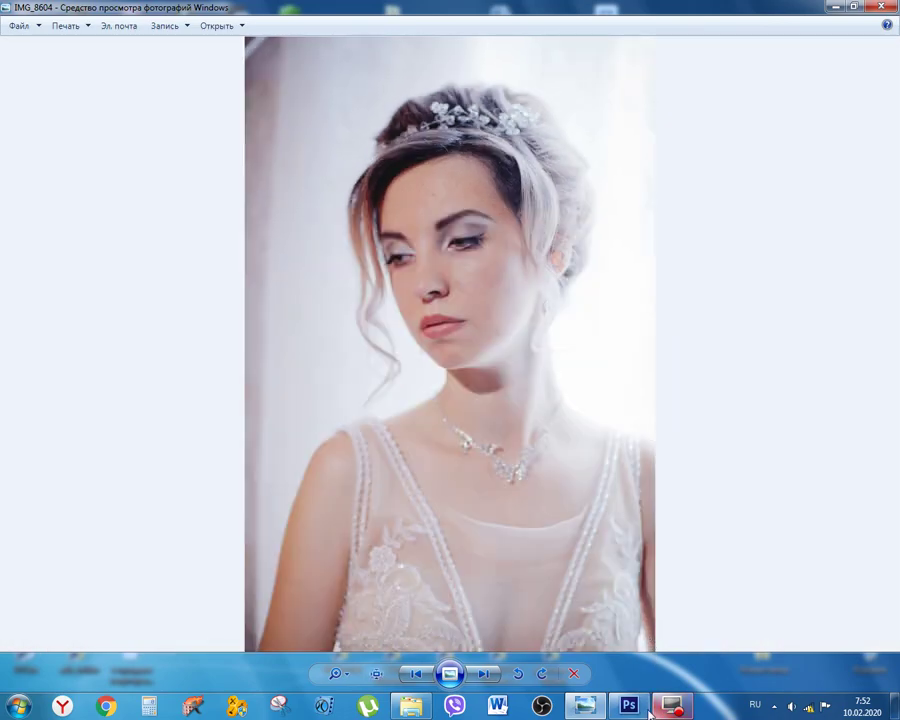
click(632, 706)
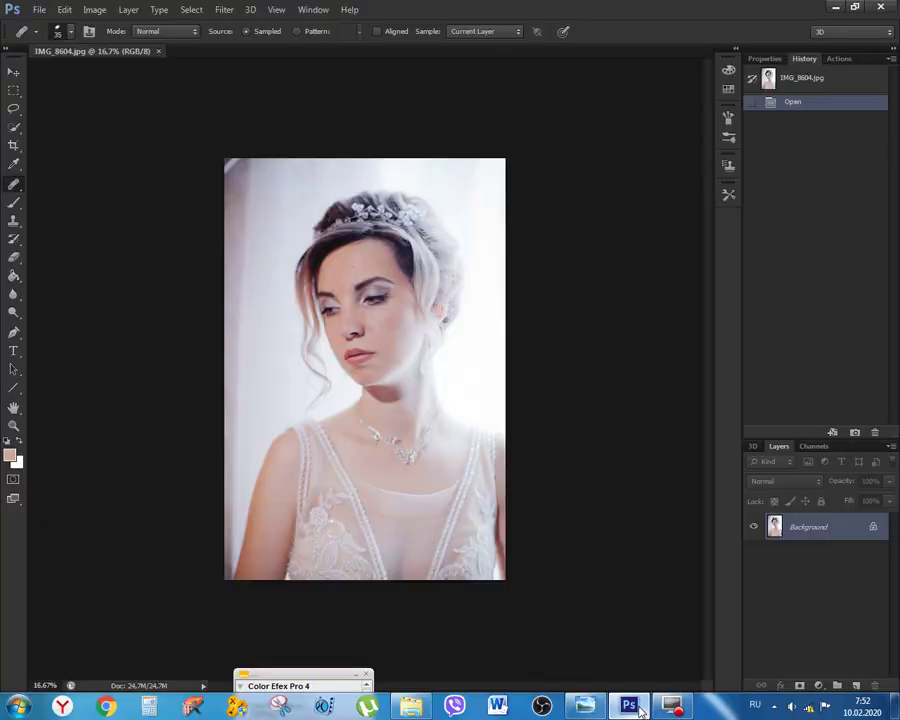
click(18, 706)
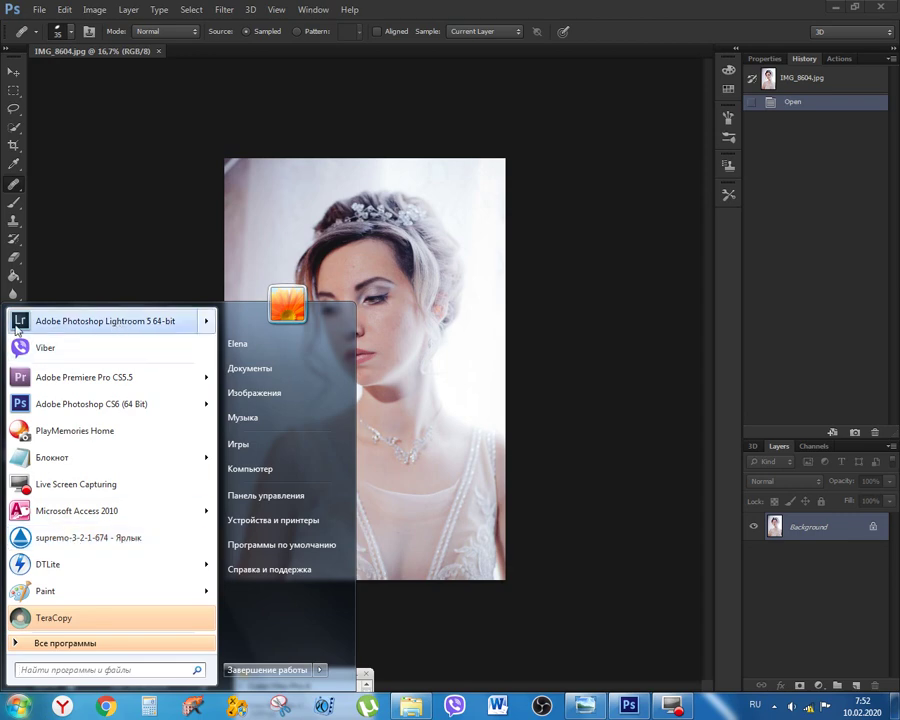
mouse_move(141, 328)
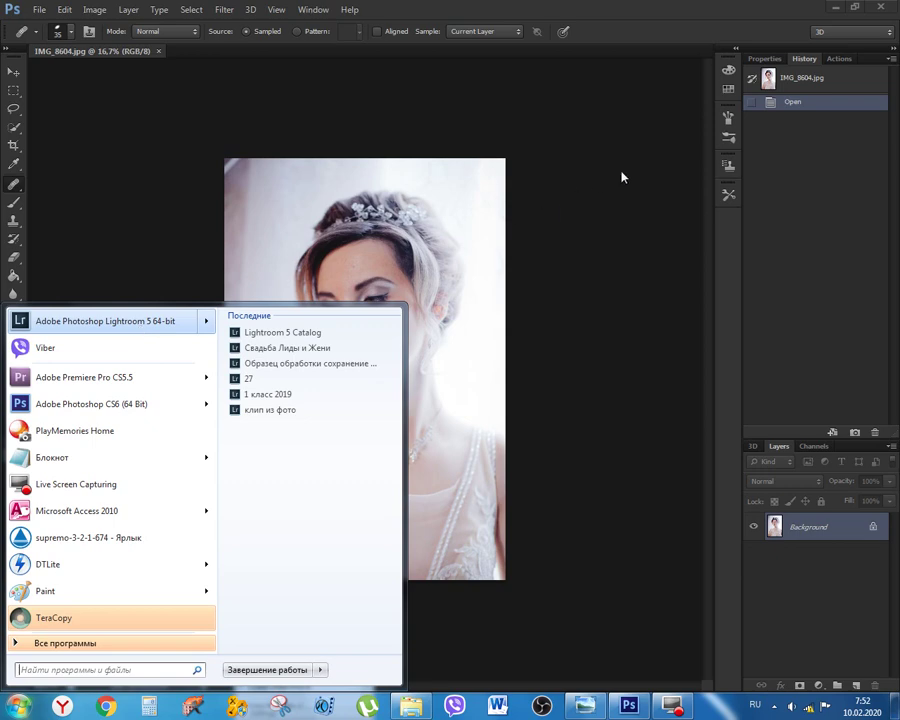
click(637, 30)
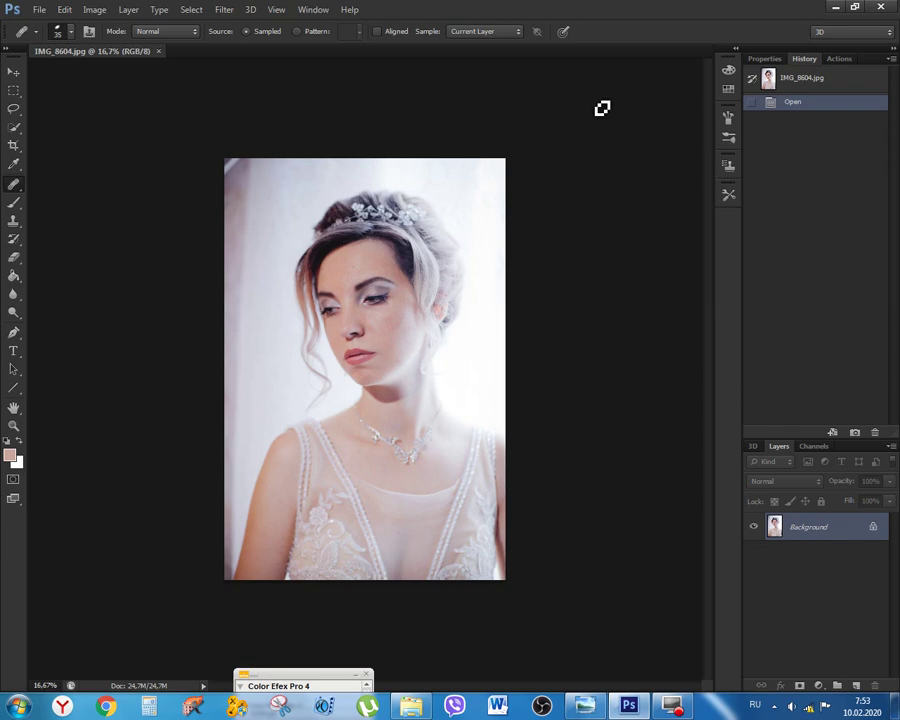
Show the list of saved actions
click(838, 60)
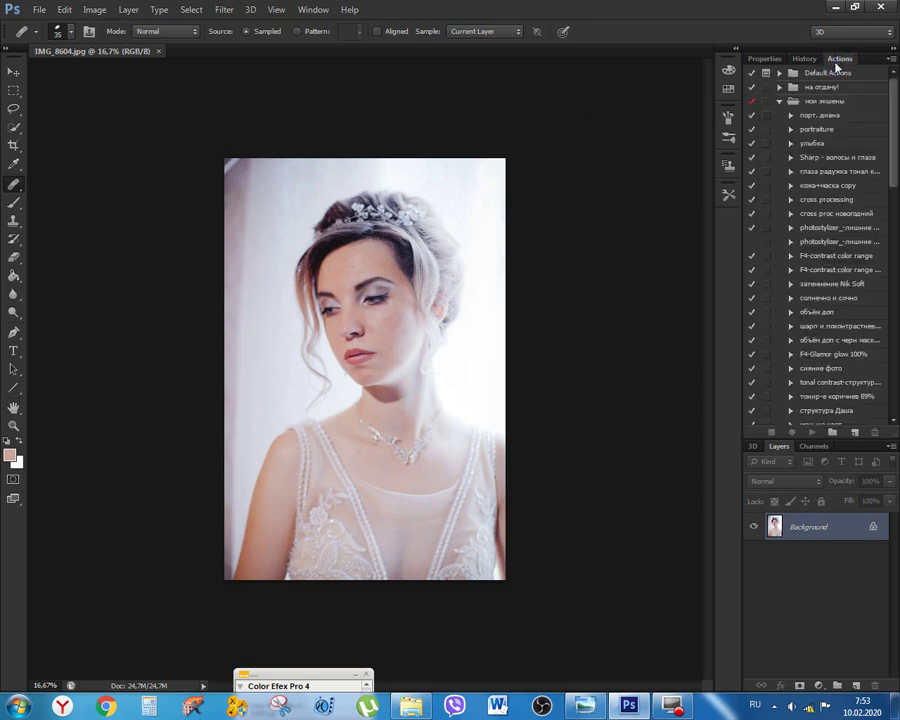
click(223, 11)
mouse_move(186, 12)
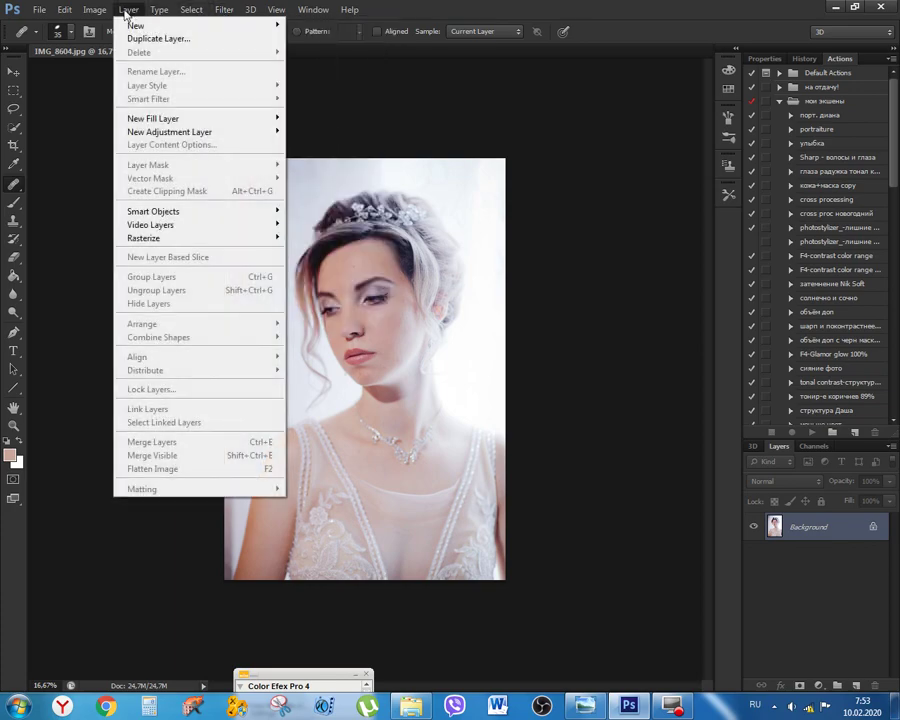
mouse_move(108, 14)
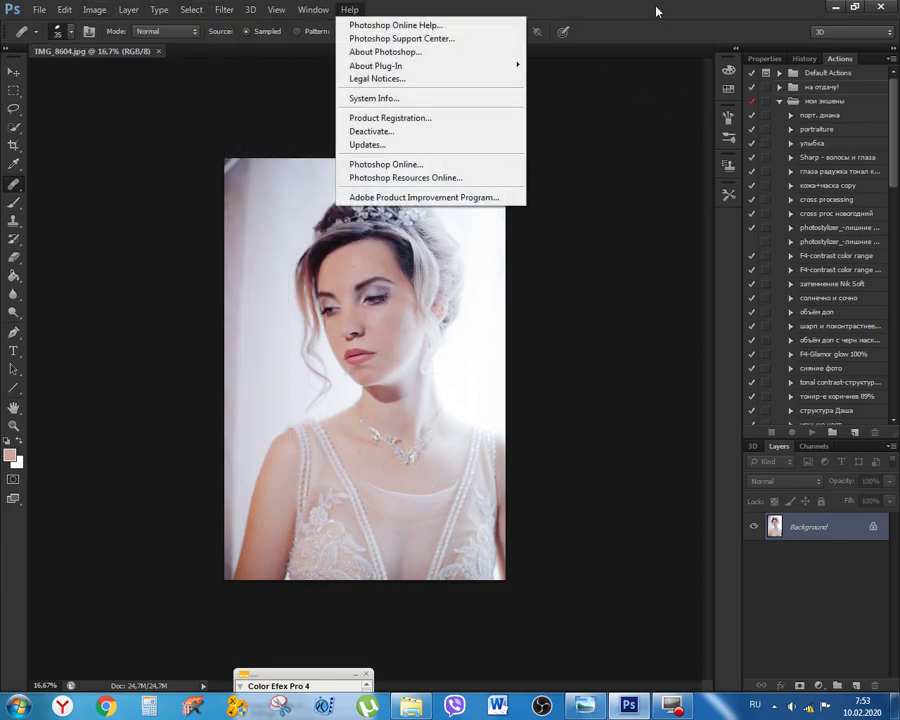
click(653, 6)
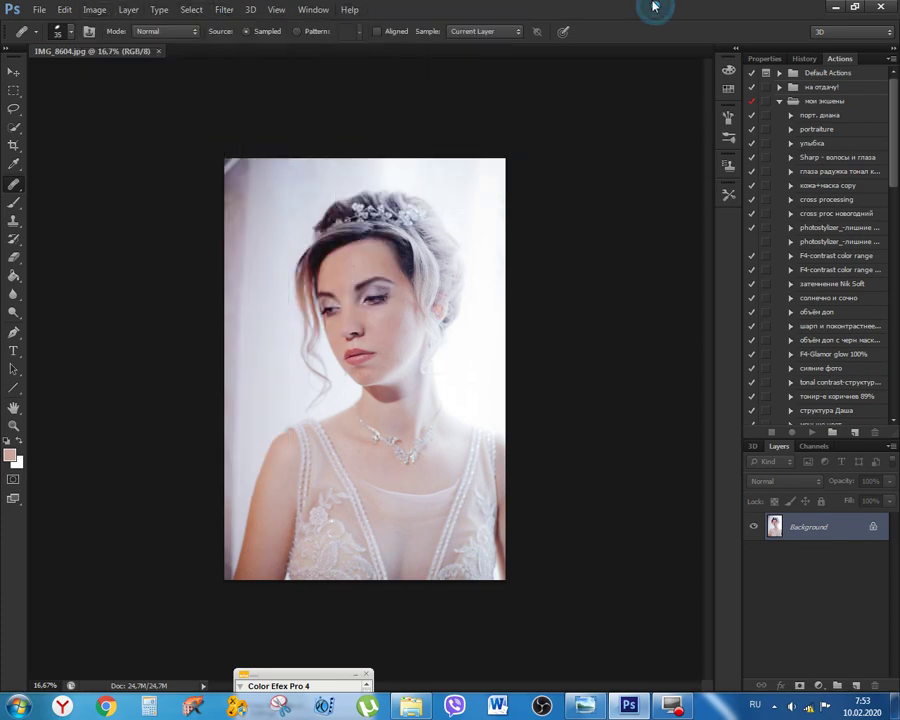
Duplicate the Background layer to retouch on a separate copy
right_click(812, 528)
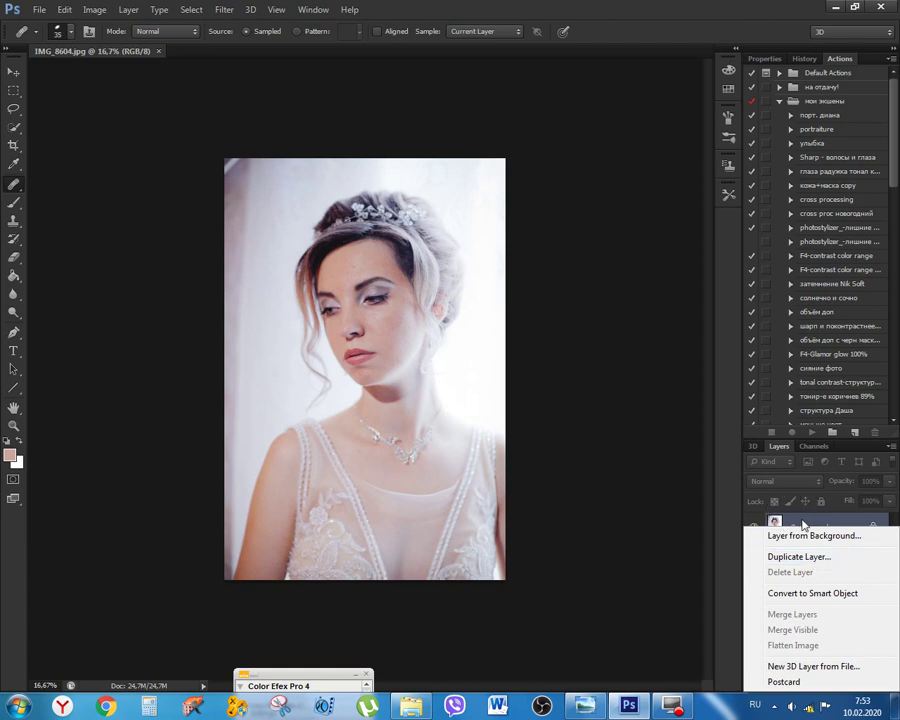
click(802, 522)
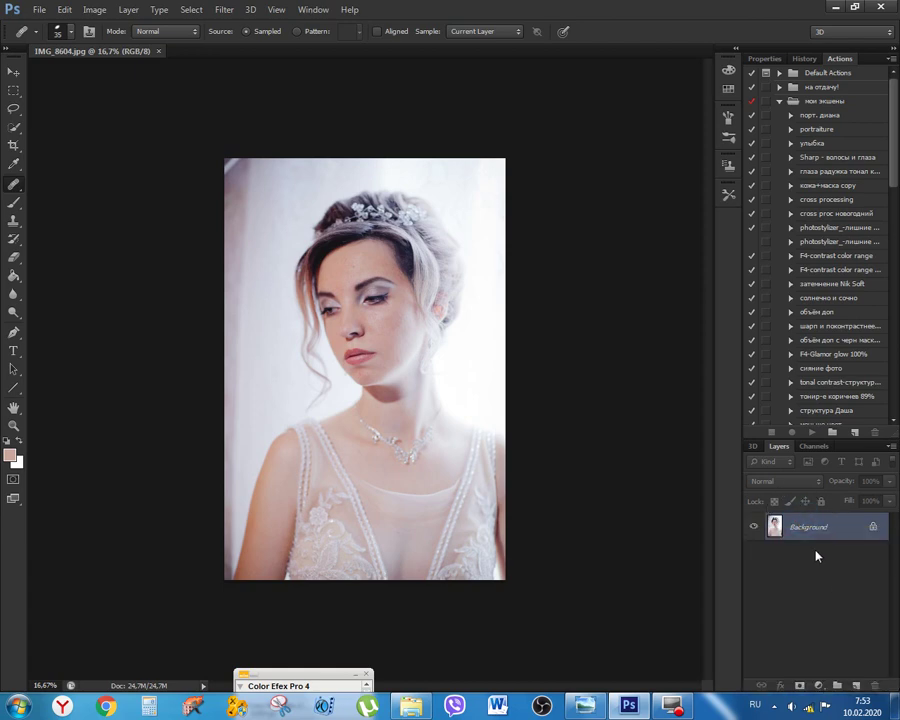
key(ctrl+j)
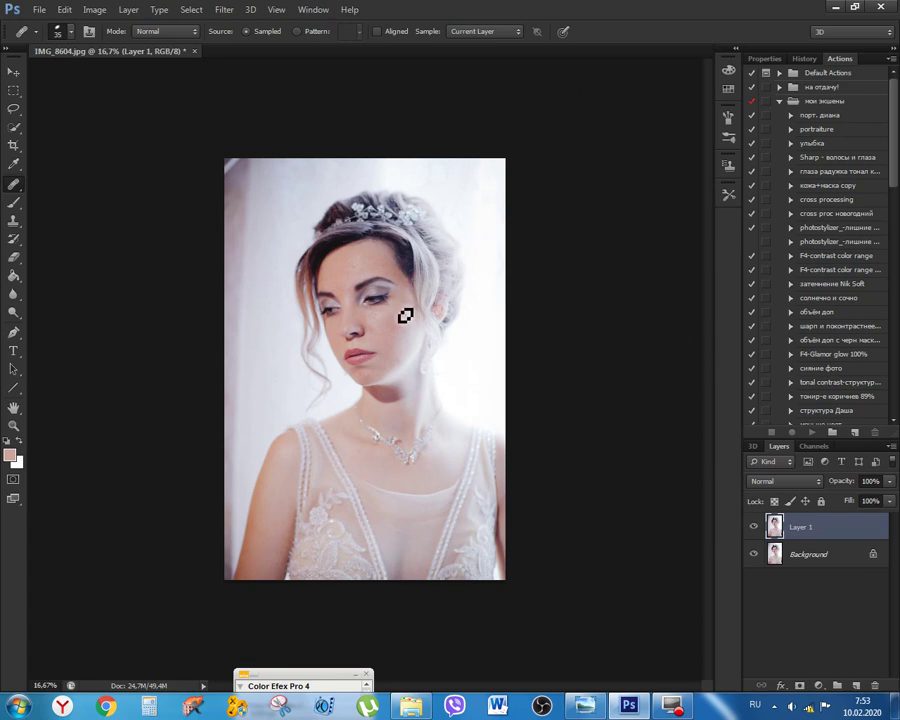
Examine the skin of the cheeks and forehead up close at 100% magnification
scroll(385, 292, up, 2)
scroll(385, 292, up, 7)
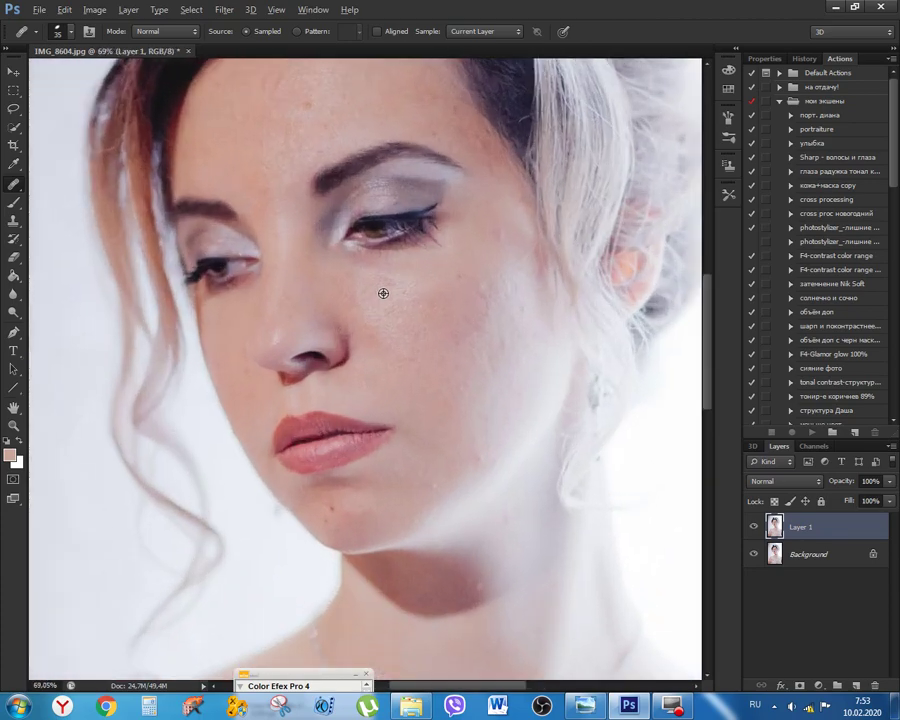
scroll(384, 292, up, 2)
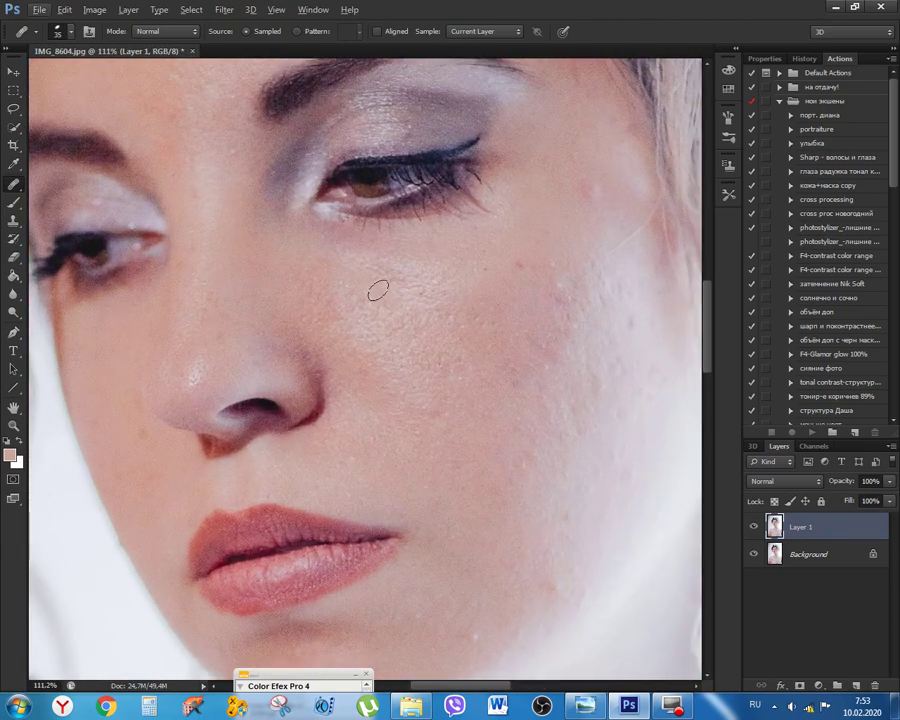
scroll(381, 294, down, 1)
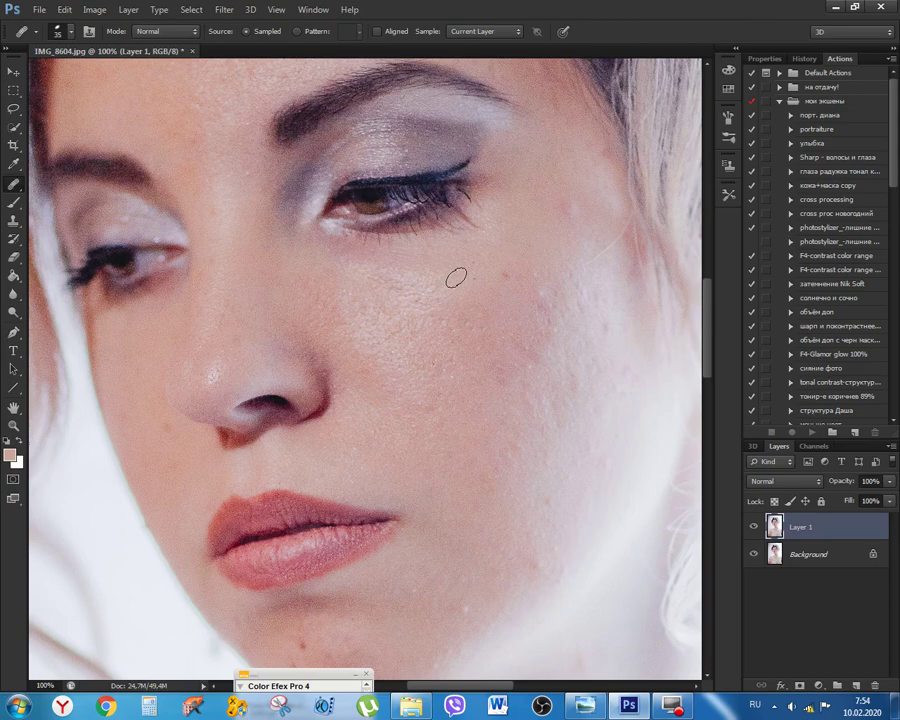
key(space)
mouse_move(472, 261)
mouse_down()
mouse_move(470, 460)
mouse_move(444, 510)
mouse_move(506, 287)
mouse_move(506, 225)
mouse_up()
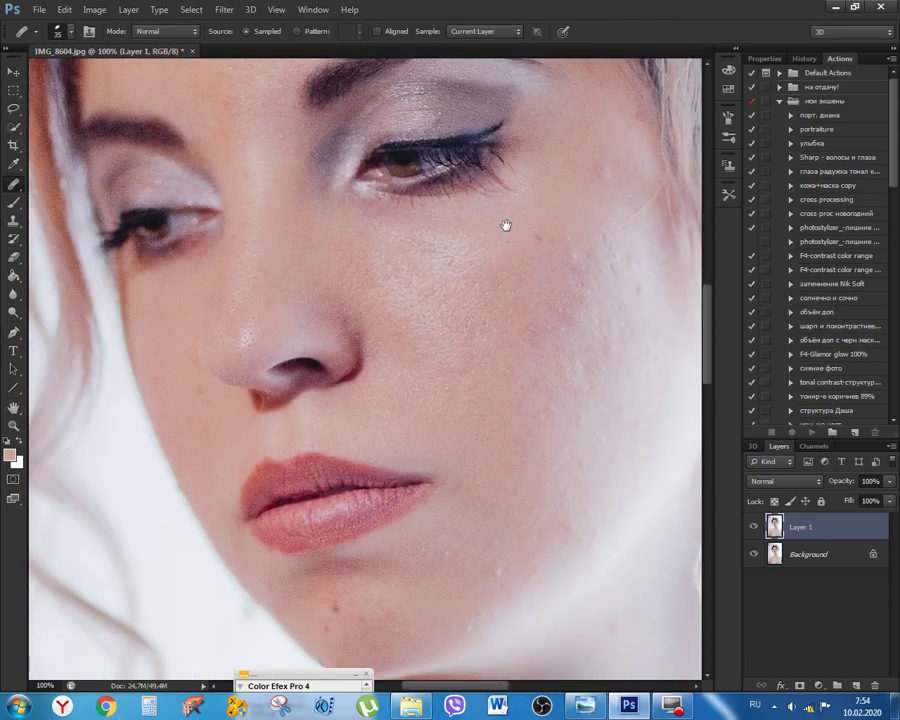
mouse_move(502, 350)
mouse_down()
mouse_move(468, 422)
mouse_move(468, 544)
mouse_move(486, 599)
mouse_up()
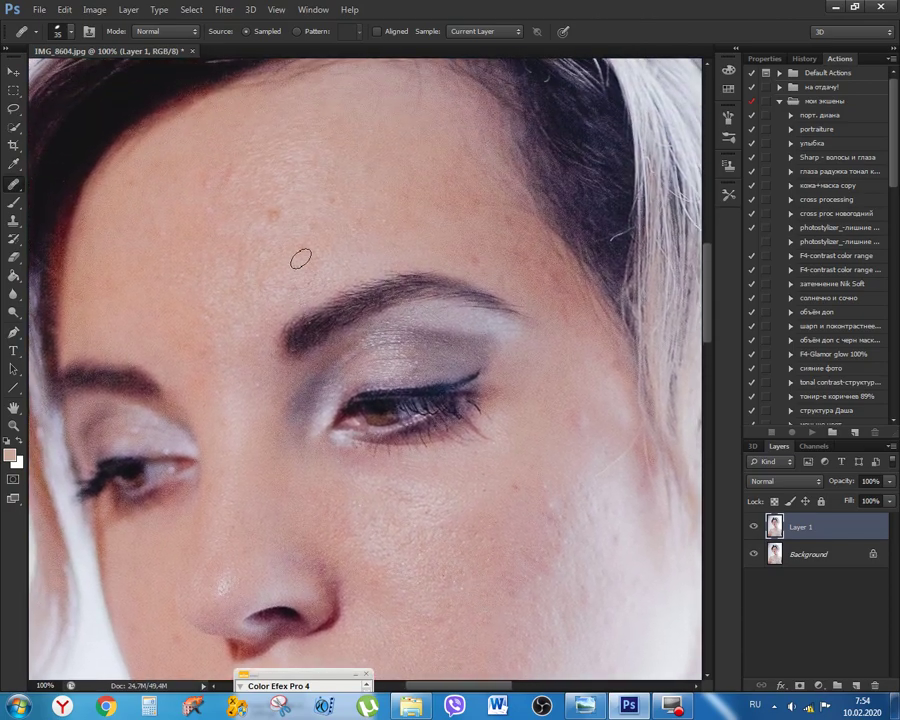
Enlarge the Healing Brush to size 60 and heal the prominent spot in the middle of the woman's forehead
click(14, 186)
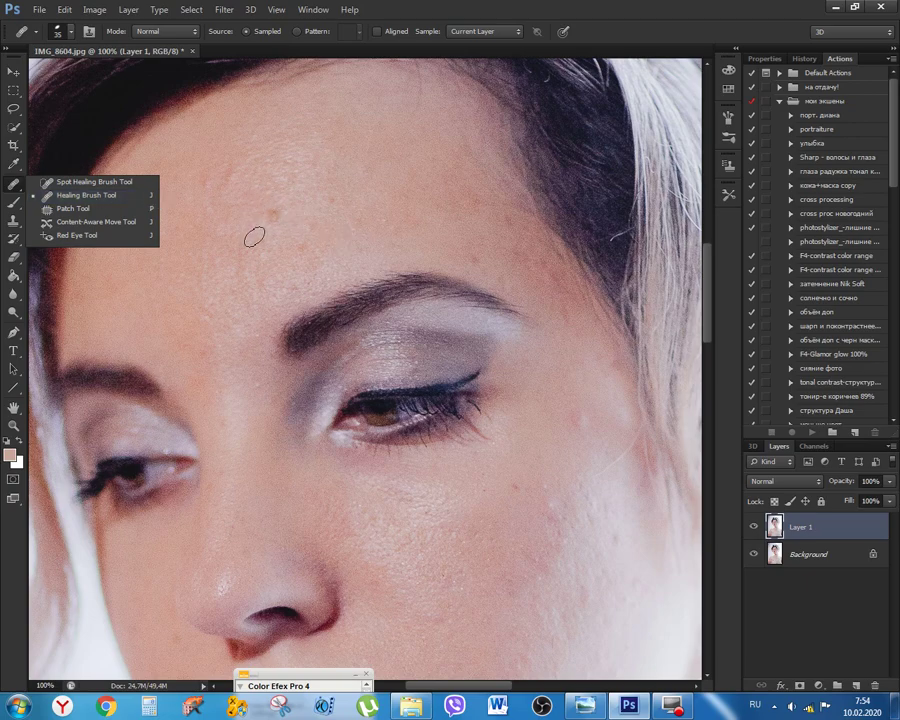
key(bracketright)
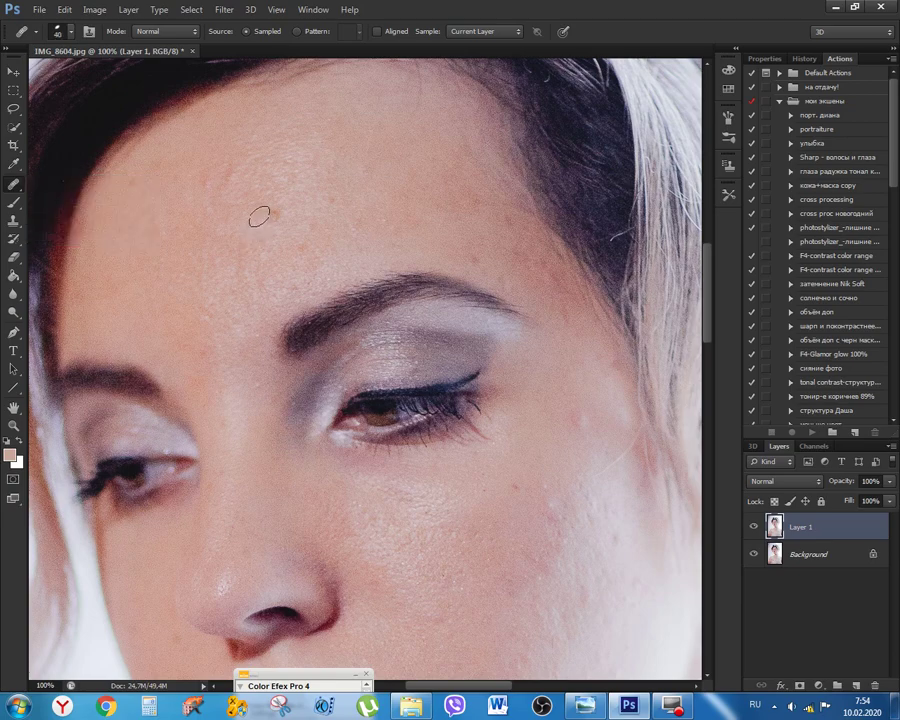
key(bracketright)
key(bracketright)
click(272, 213)
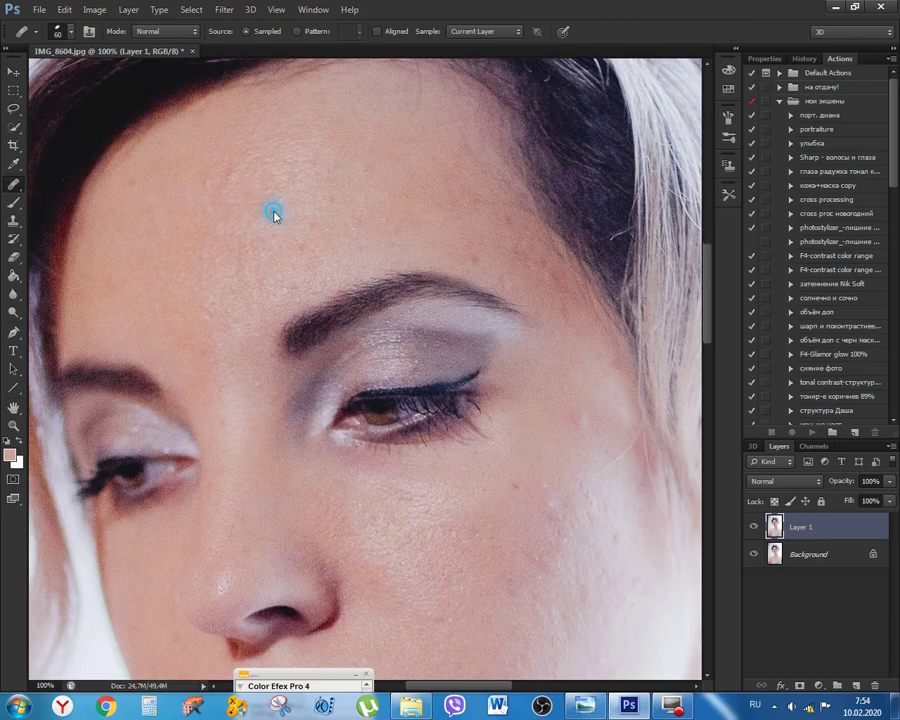
click(450, 264)
alt+click(283, 239)
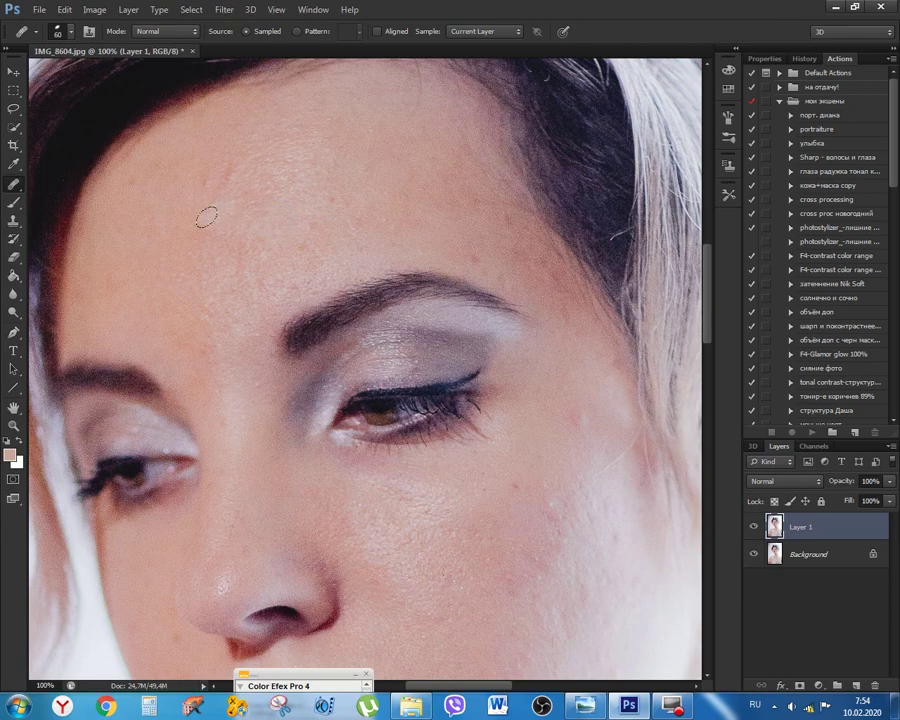
Heal the small blemishes on the darker side of the forehead near the hairline, sampling clean skin close by
click(186, 128)
key(ctrl+z)
click(188, 133)
alt+click(220, 148)
click(226, 164)
alt+click(193, 168)
alt+click(189, 181)
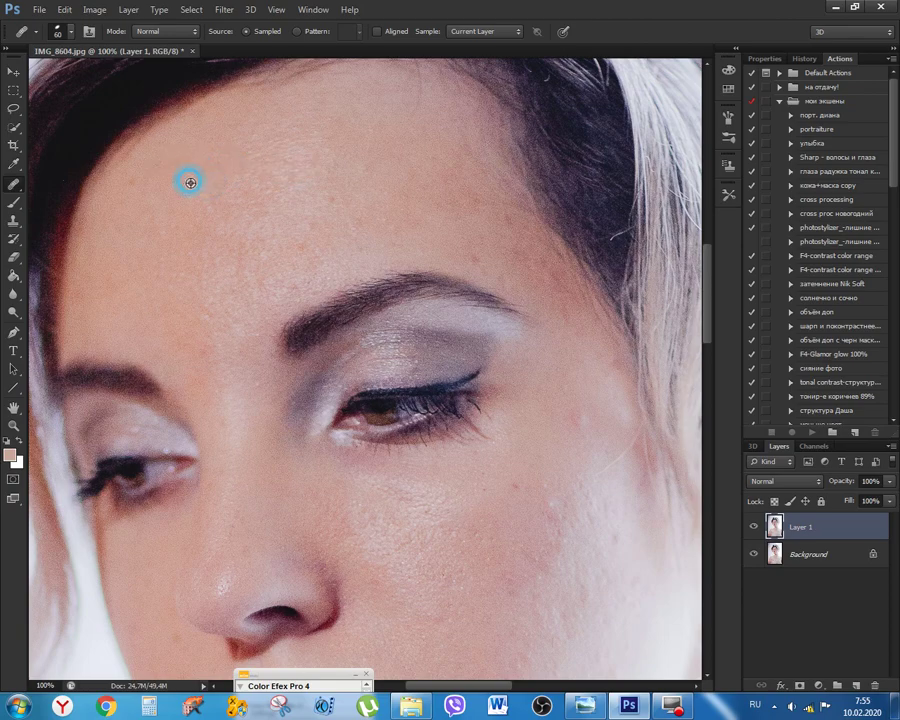
click(198, 190)
alt+click(151, 193)
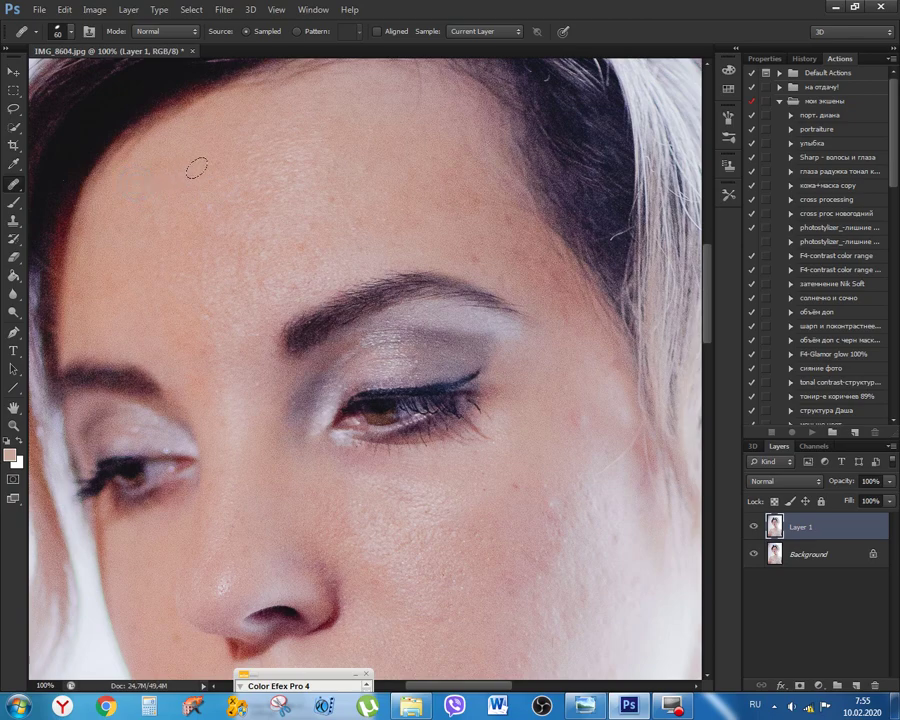
Heal the spots across the middle of the forehead above the nearer eyebrow, and reduce the brush size to 45
mouse_move(298, 152)
mouse_down()
mouse_move(283, 169)
mouse_move(309, 188)
mouse_up()
click(321, 183)
alt+click(280, 244)
click(306, 205)
alt+click(372, 194)
click(357, 214)
alt+click(389, 200)
click(374, 209)
key(bracketleft)
key(bracketleft)
Undo the deletion of Layer 1 by returning to the last Healing Brush state in the history
key(ctrl+e)
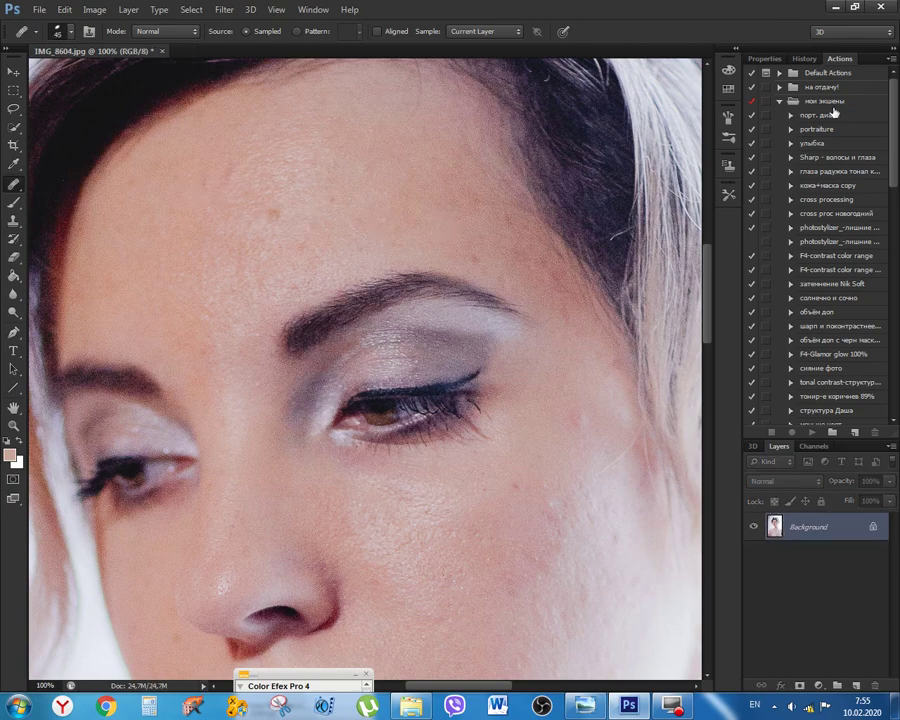
click(806, 59)
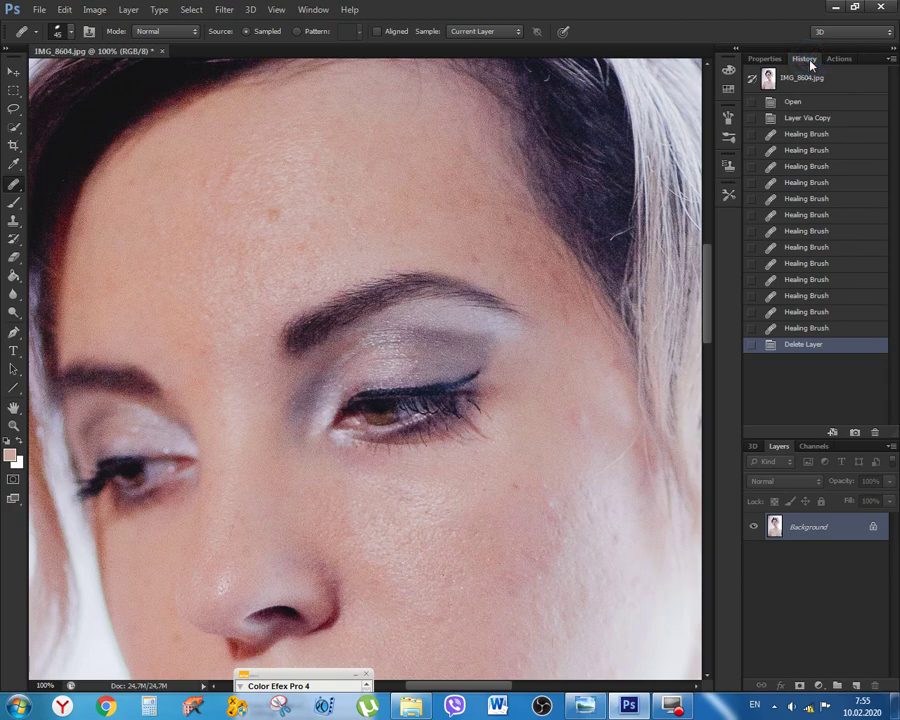
click(842, 328)
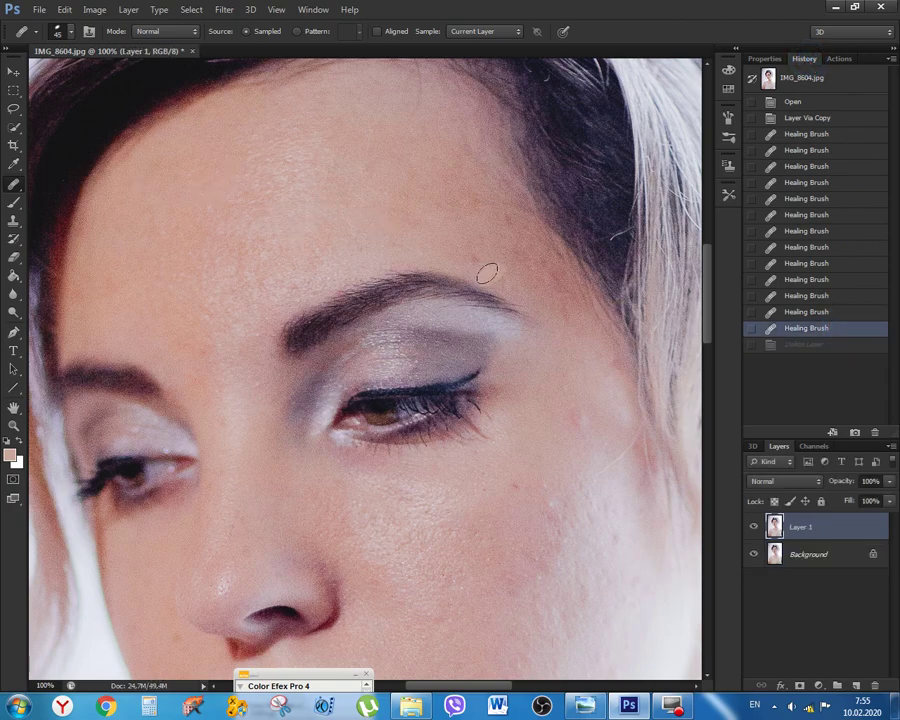
Heal the blemishes above the outer end of the nearer eyebrow and across the adjoining forehead toward the hairline
alt+click(464, 249)
click(466, 249)
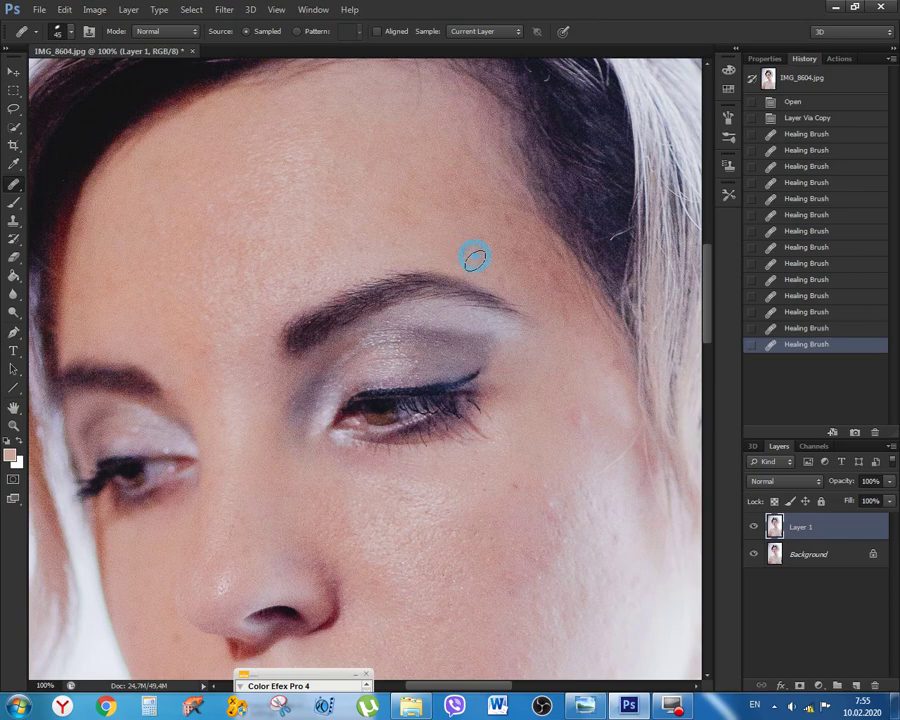
click(478, 242)
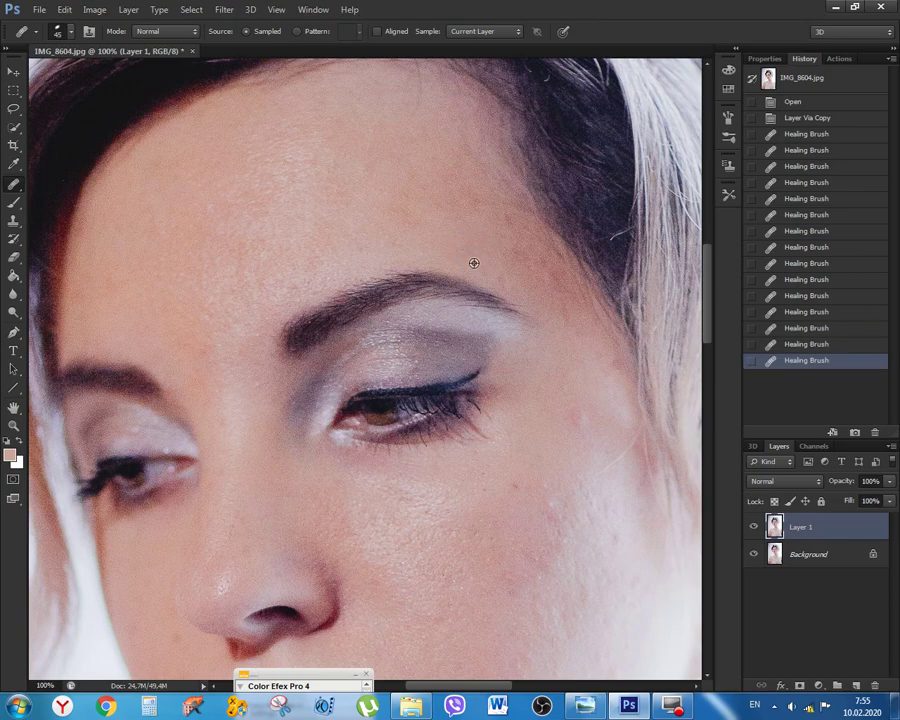
click(483, 267)
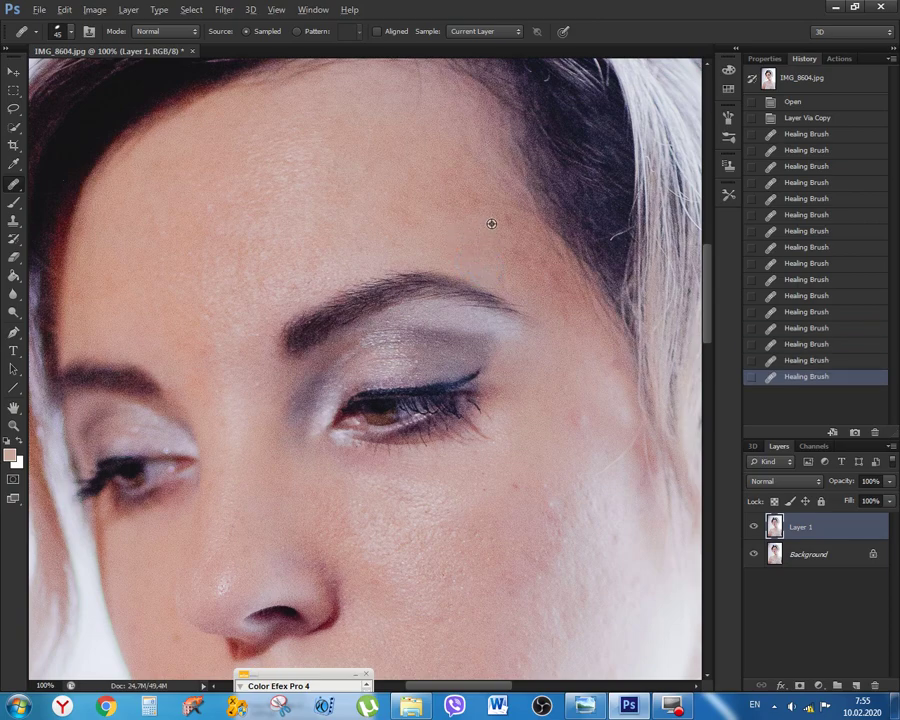
click(500, 221)
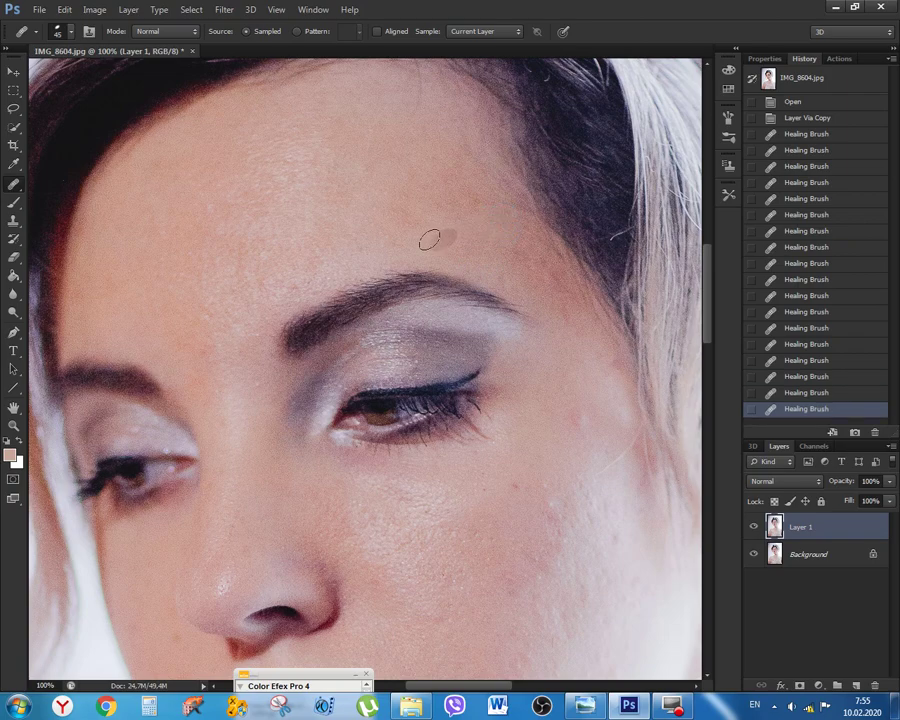
click(408, 219)
click(398, 215)
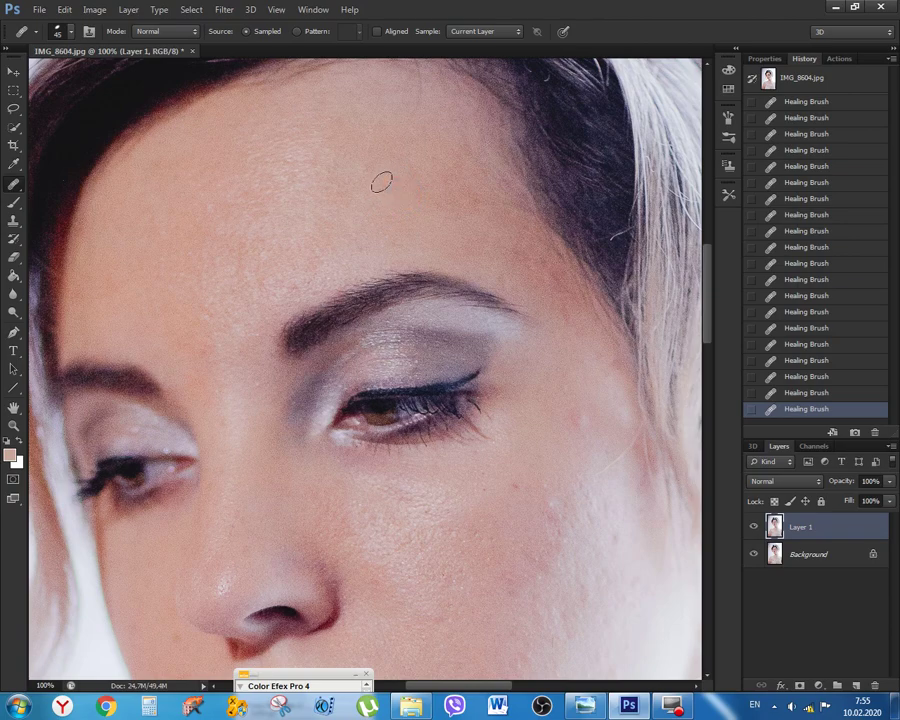
click(365, 186)
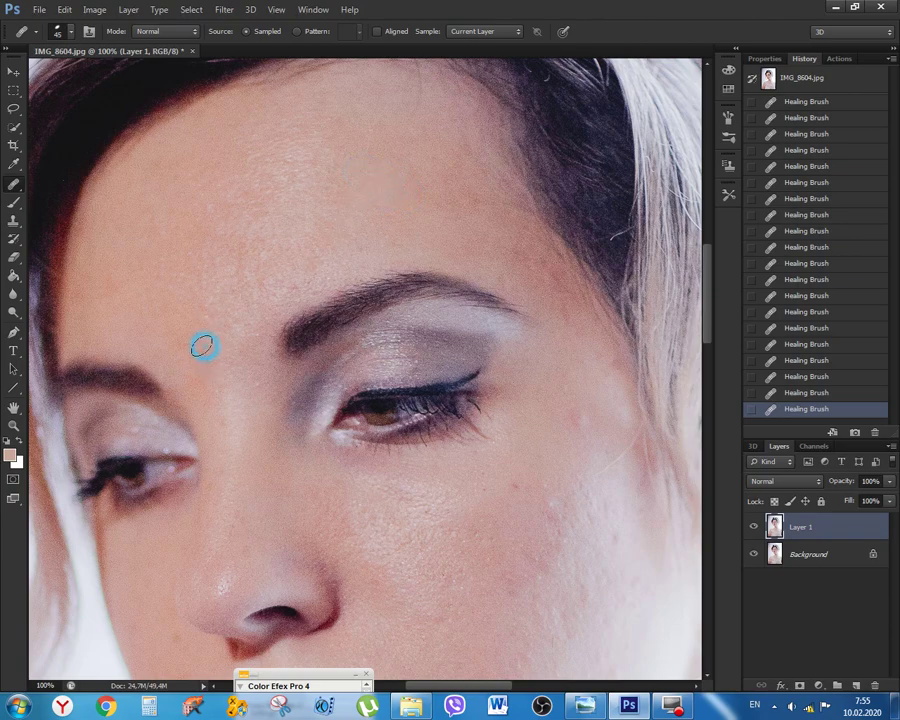
Heal the blemishes between the eyebrows and along the bridge of the nose
alt+click(257, 397)
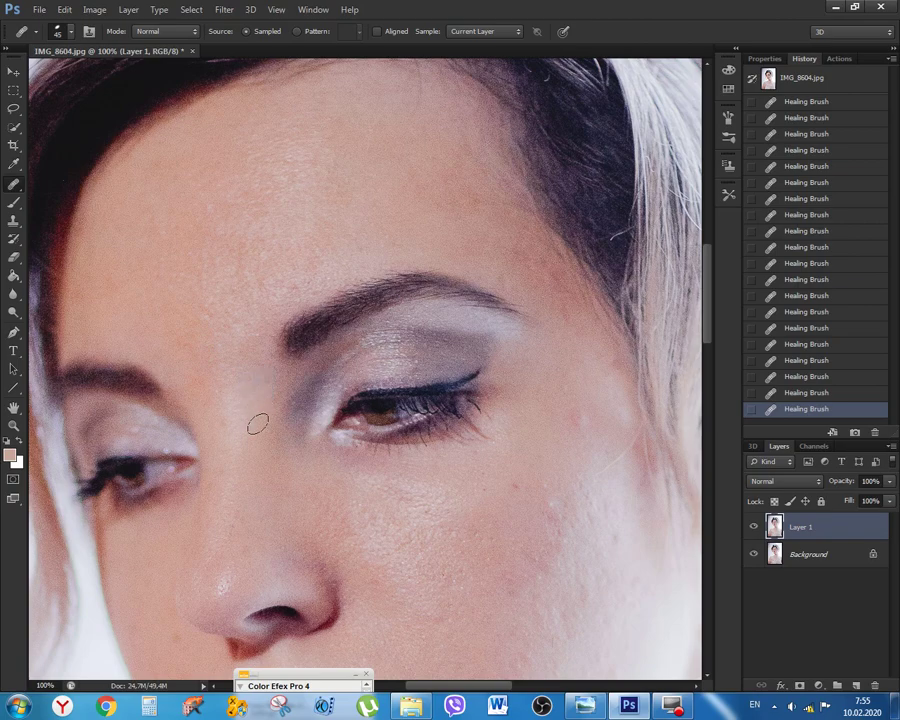
alt+click(227, 418)
click(222, 457)
Heal the reddish spots on the cheekbone and temple beside the outer corner of the nearer eye
click(576, 436)
click(580, 412)
alt+click(543, 471)
click(550, 484)
alt+click(529, 520)
click(560, 483)
alt+click(568, 470)
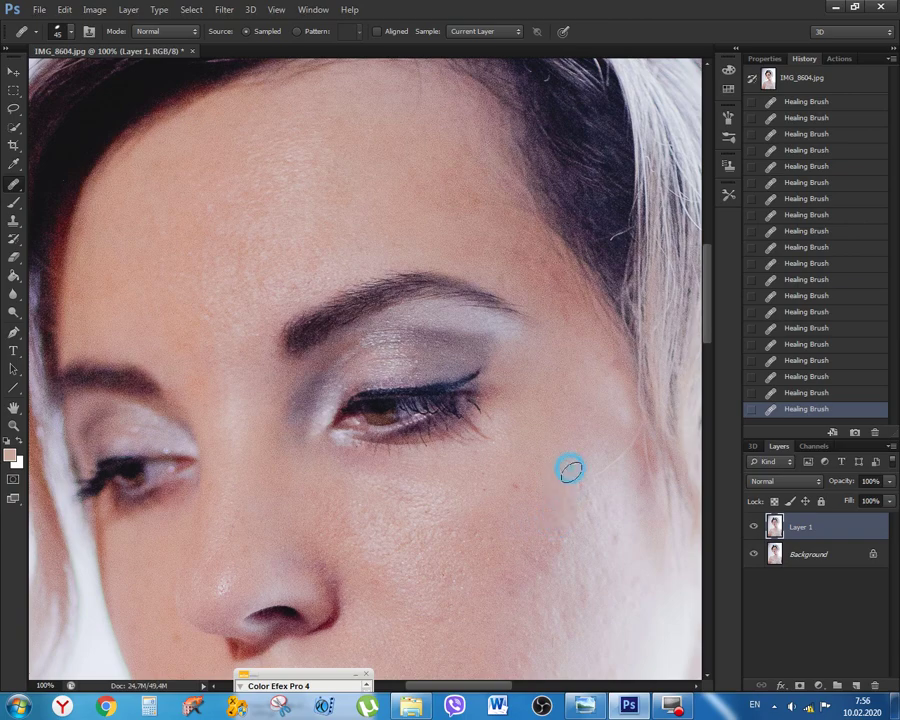
alt+click(615, 378)
alt+click(592, 381)
alt+click(602, 376)
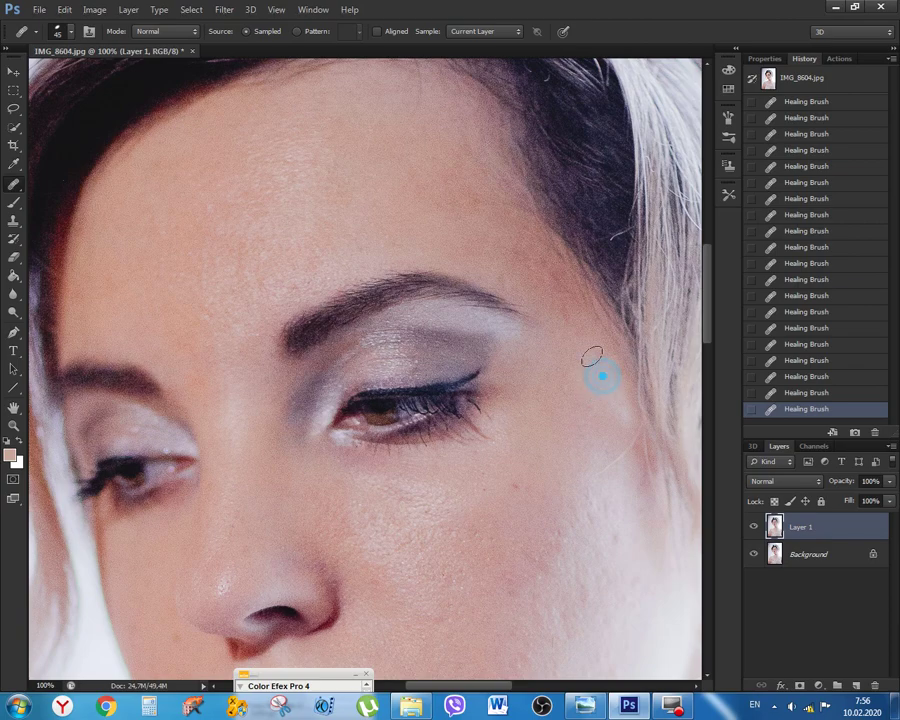
Heal the remaining small spots on the temple between the outer corner of the nearer eye and the hair
click(591, 392)
click(587, 378)
click(585, 368)
alt+click(579, 398)
click(567, 389)
click(564, 375)
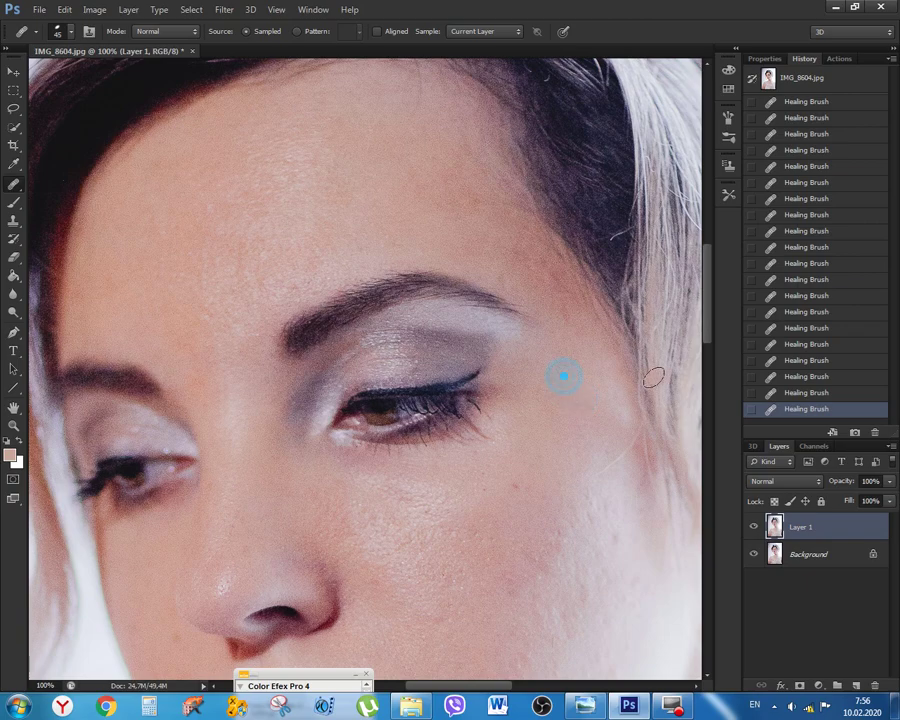
Heal the spots beyond the tail of the nearer eyebrow and along the hairline at the side of the forehead
click(568, 309)
click(559, 305)
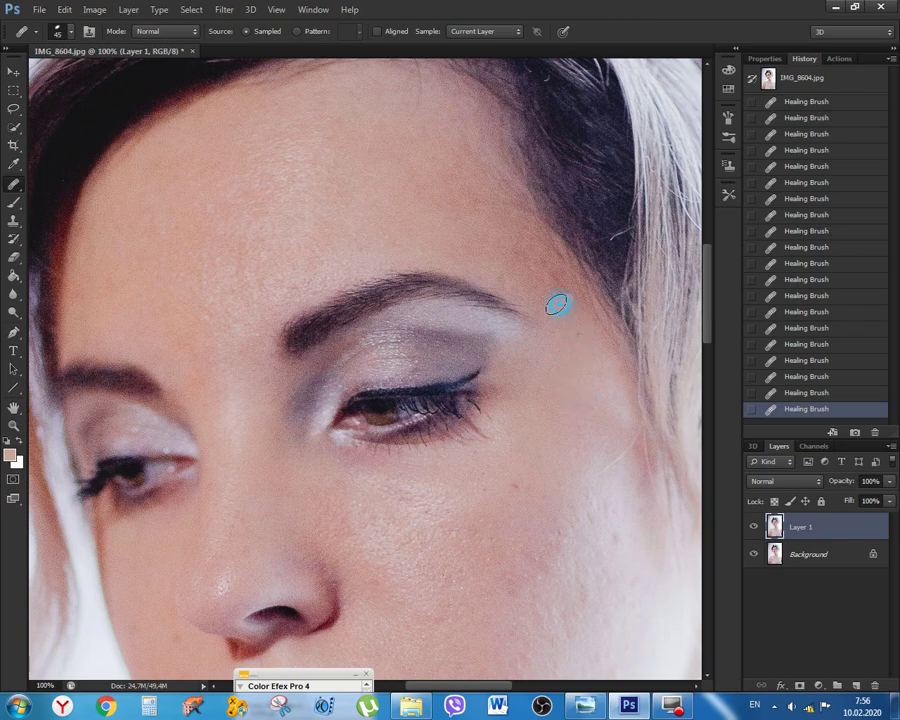
click(564, 324)
alt+click(564, 305)
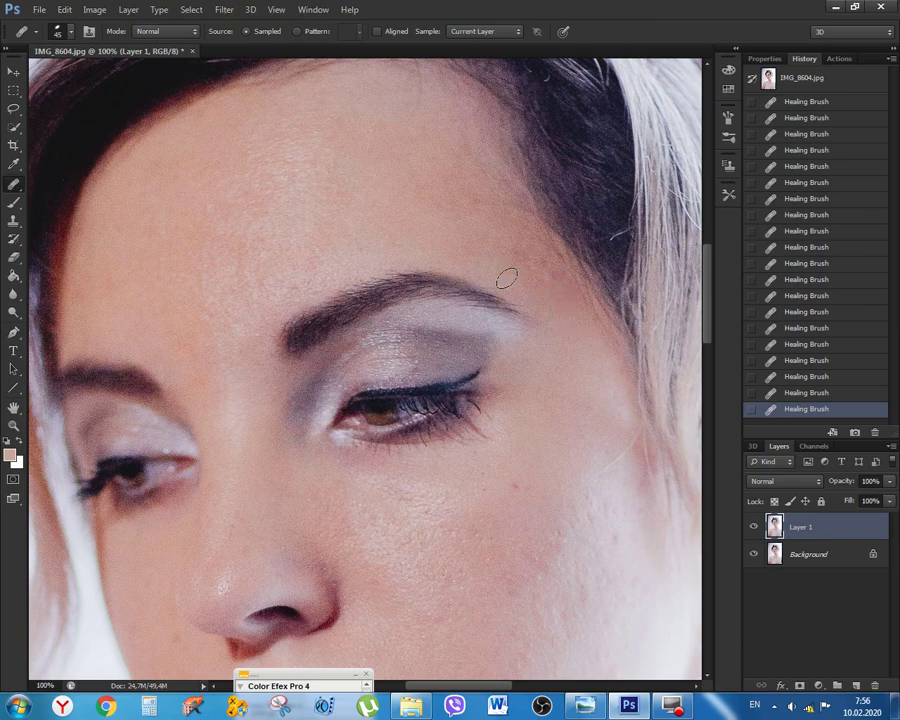
click(574, 271)
drag(524, 171, 514, 190)
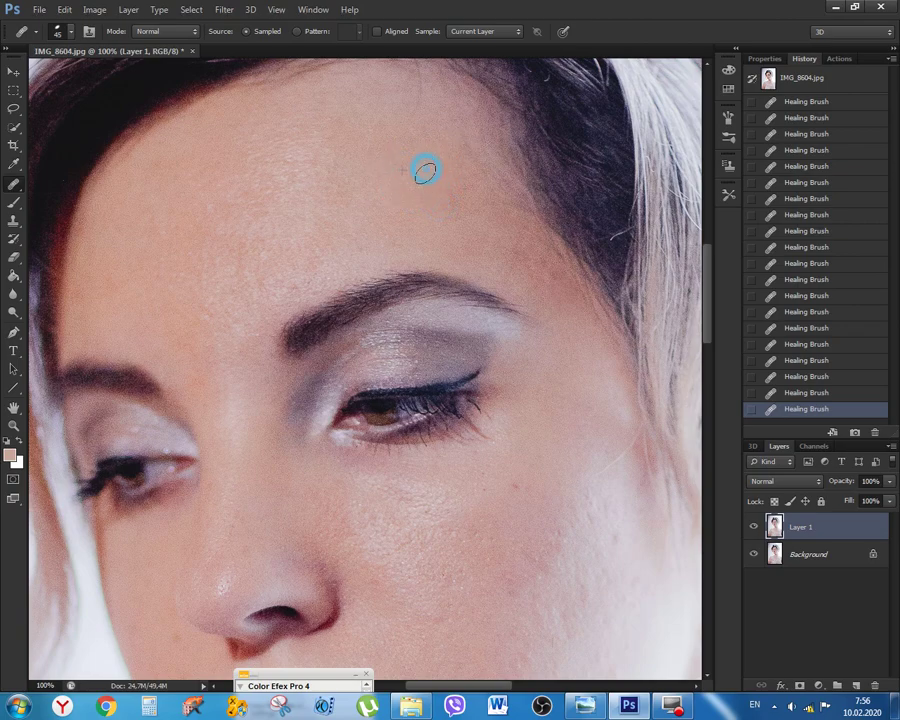
Heal the light bumps on the lower cheek between the corner of the mouth and the jawline
scroll(435, 274, down, 5)
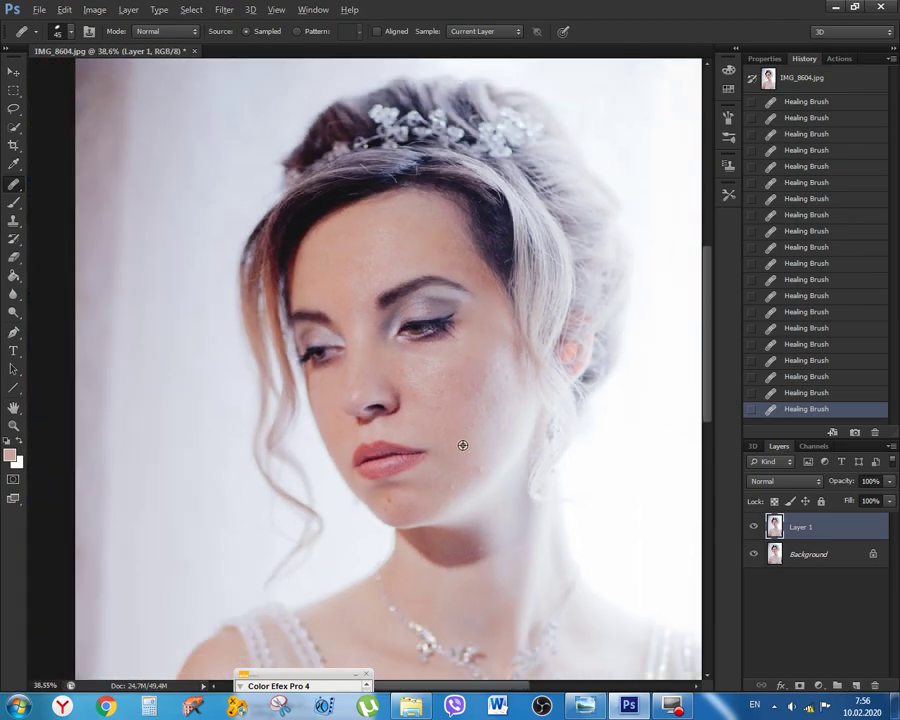
scroll(463, 445, up, 5)
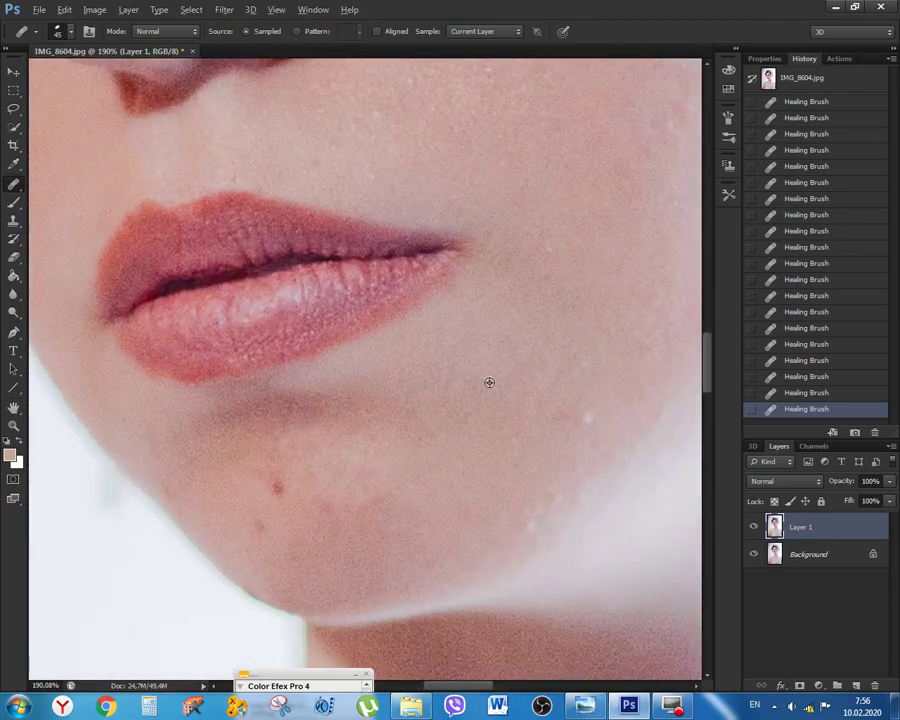
alt+click(479, 362)
alt+click(559, 444)
click(583, 423)
alt+click(599, 387)
alt+click(492, 454)
click(523, 424)
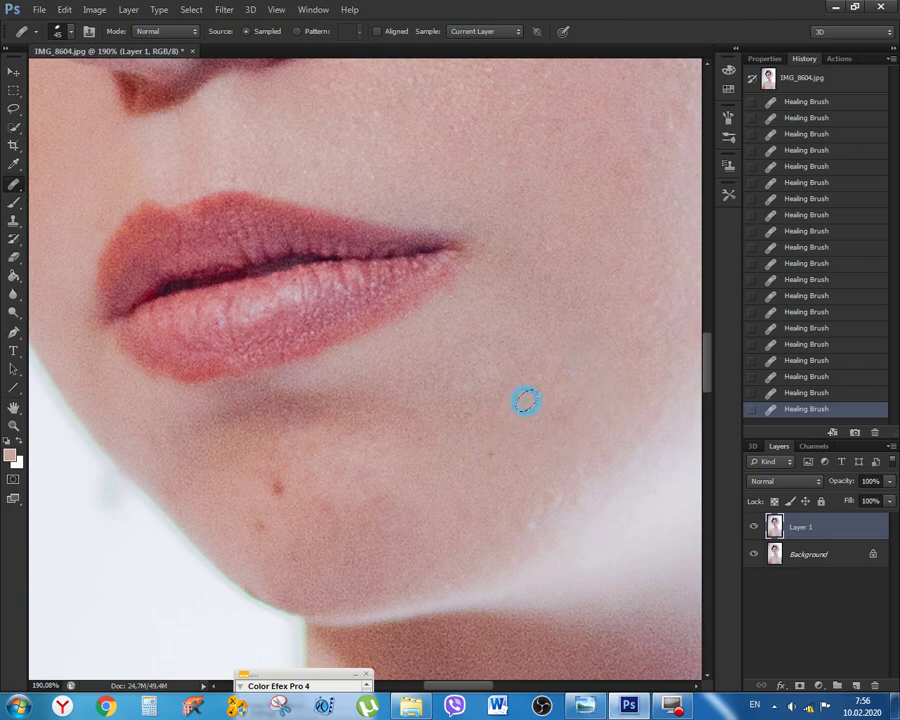
Compare the portrait before and after retouching by hiding and showing Layer 1, both close up and on the whole face
click(755, 529)
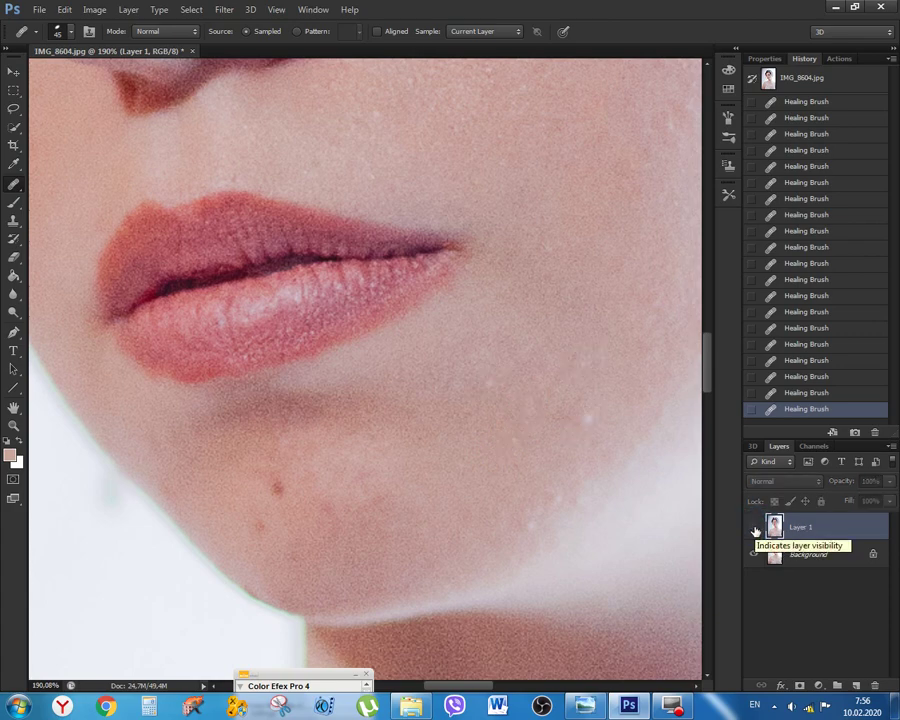
click(755, 529)
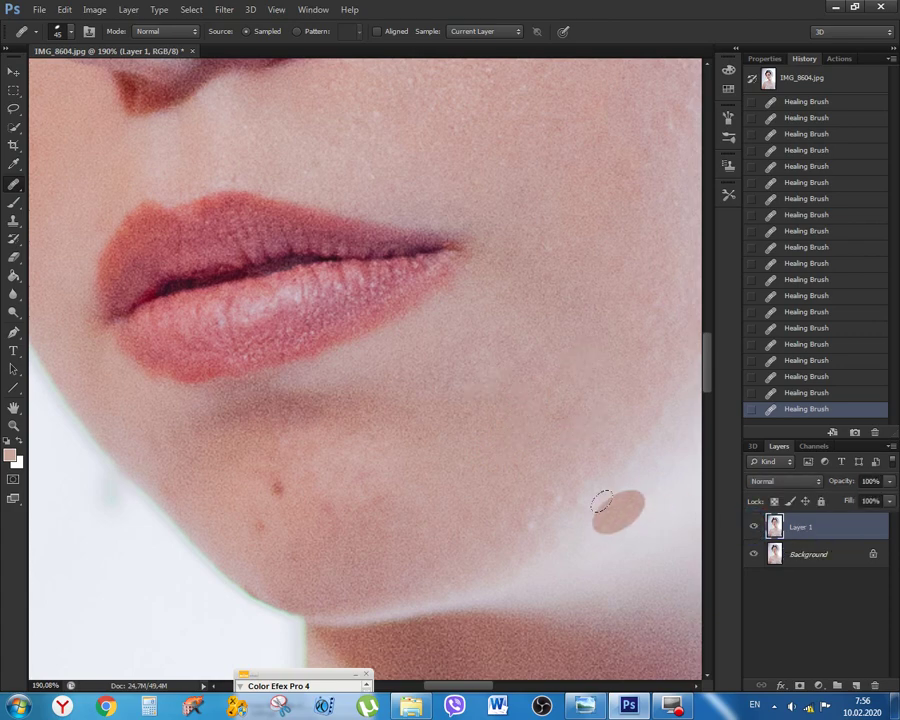
scroll(616, 498, down, 5)
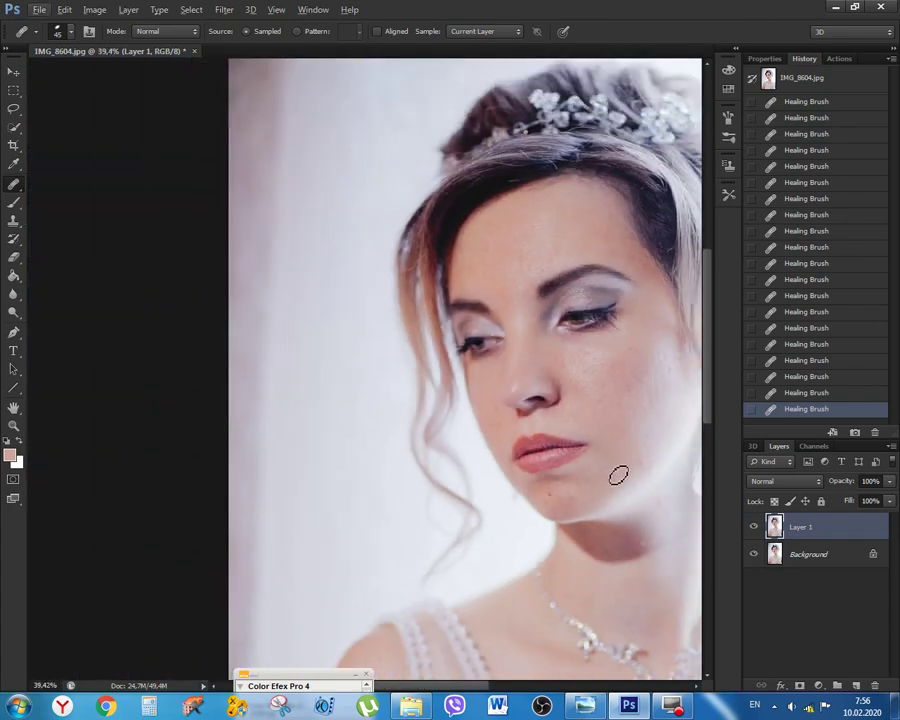
drag(651, 421, 486, 406)
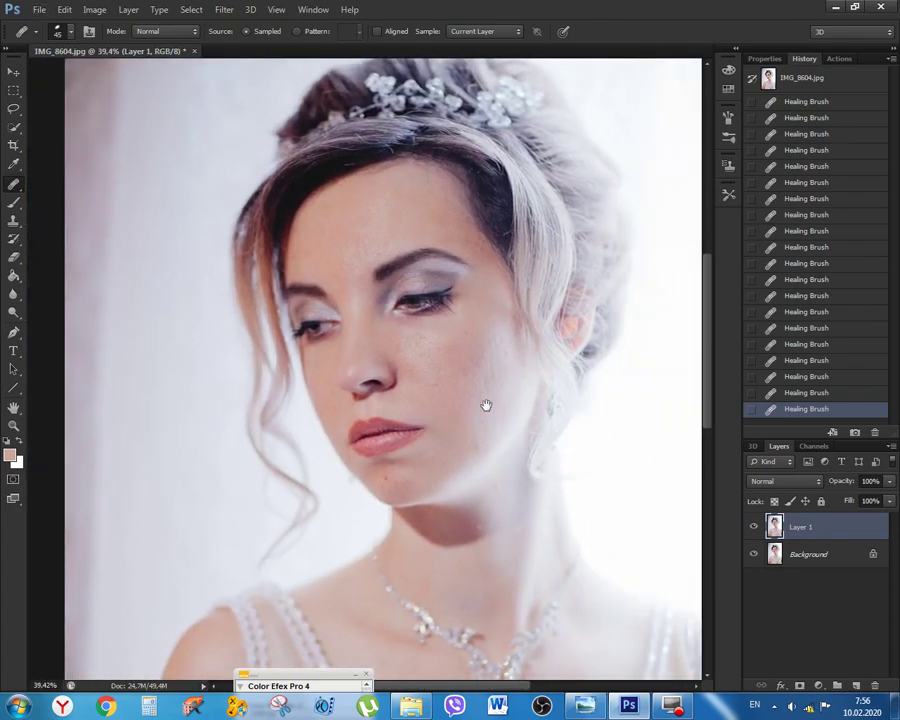
click(755, 529)
click(755, 529)
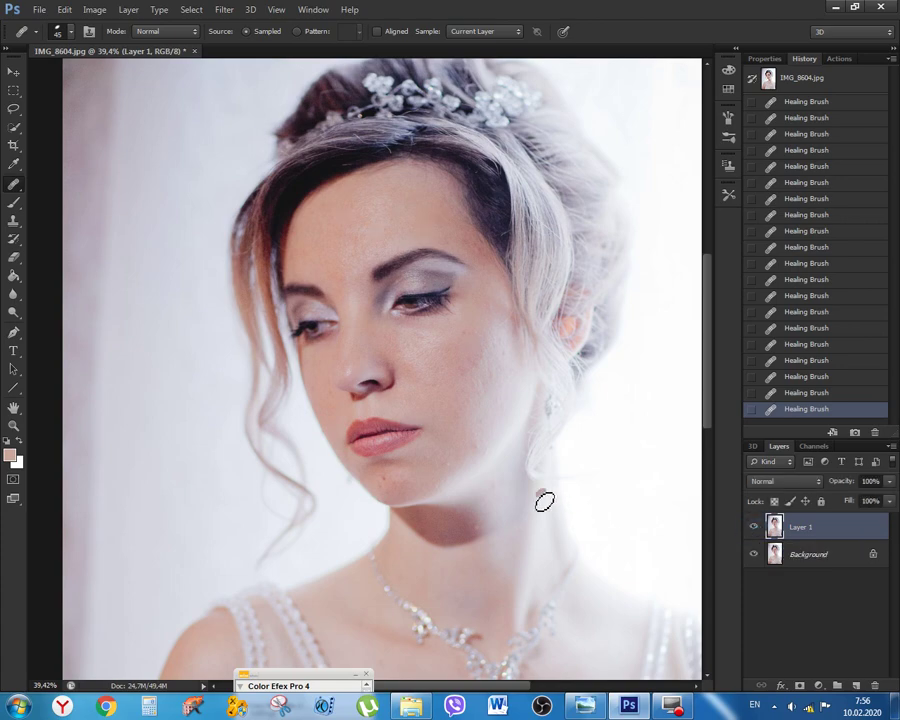
Heal the reddish spot and uneven patches on the outer lower cheek above the bright jaw edge
scroll(536, 514, up, 5)
scroll(560, 514, up, 5)
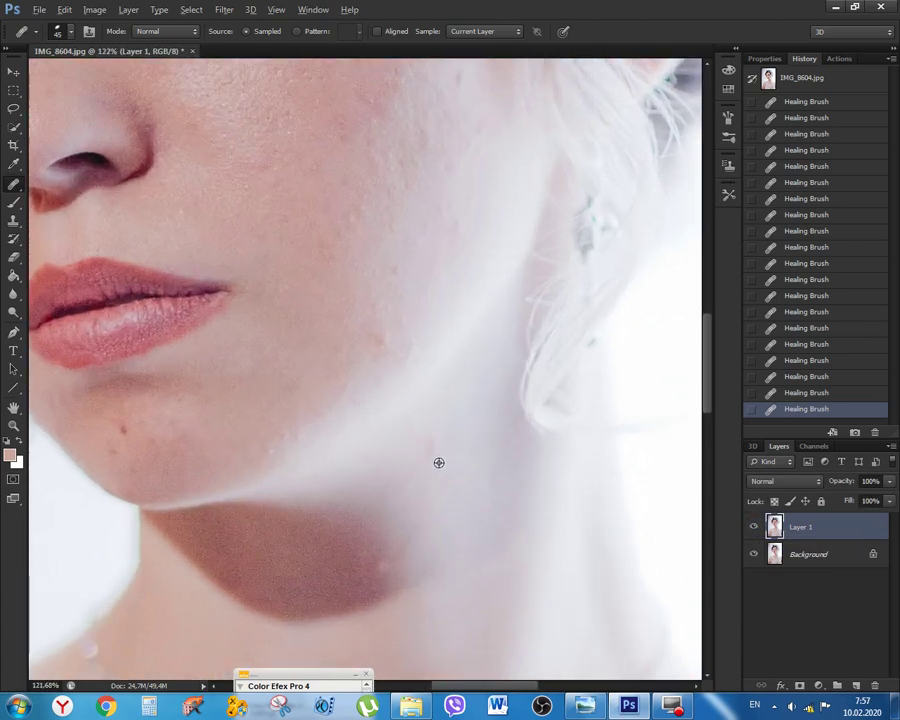
drag(362, 380, 456, 504)
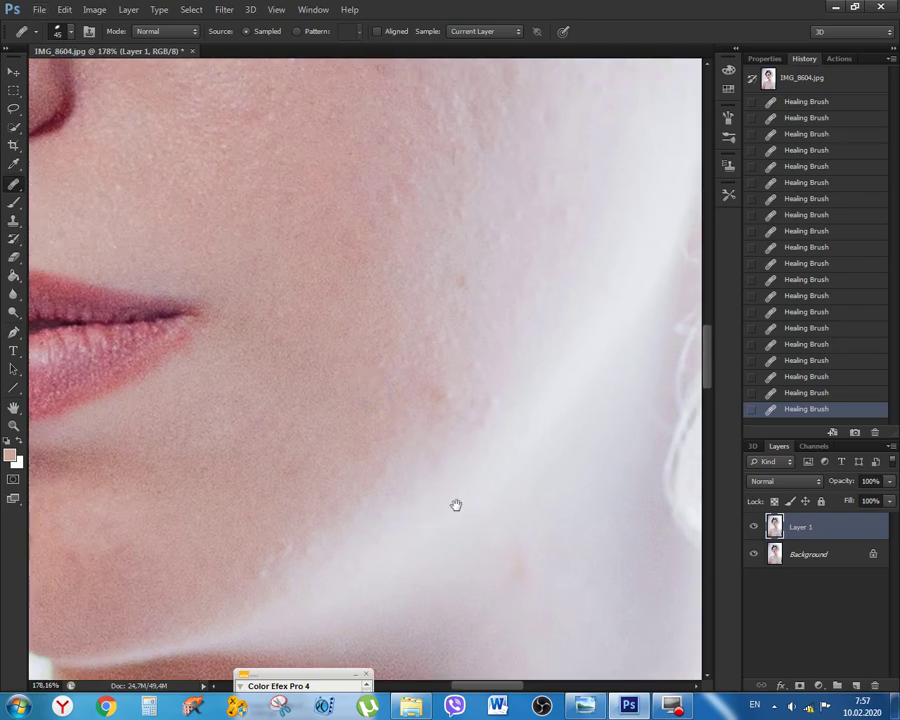
alt+click(434, 390)
click(491, 337)
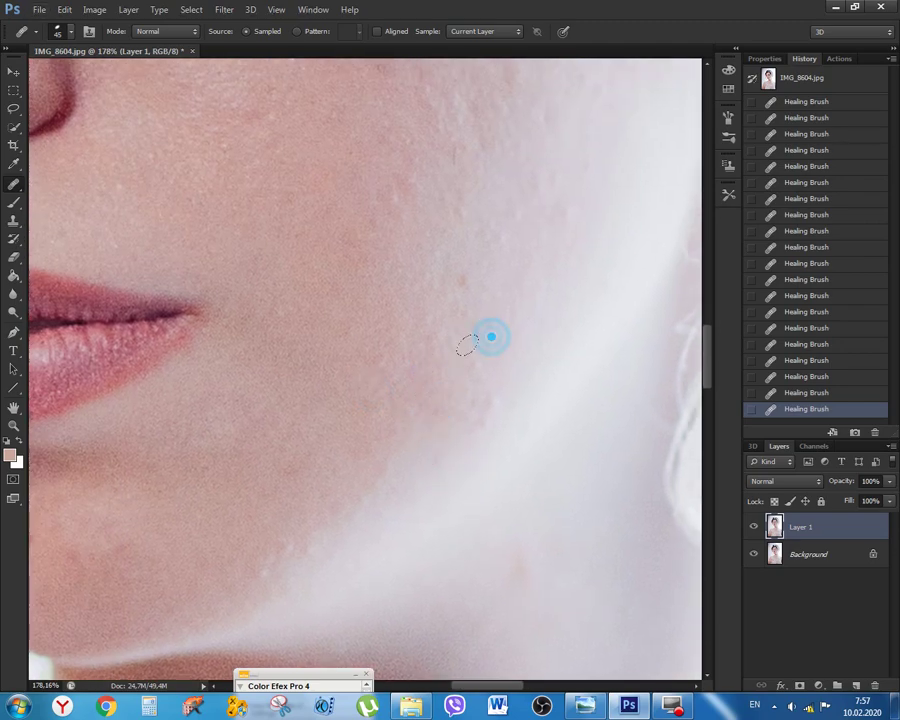
alt+click(440, 347)
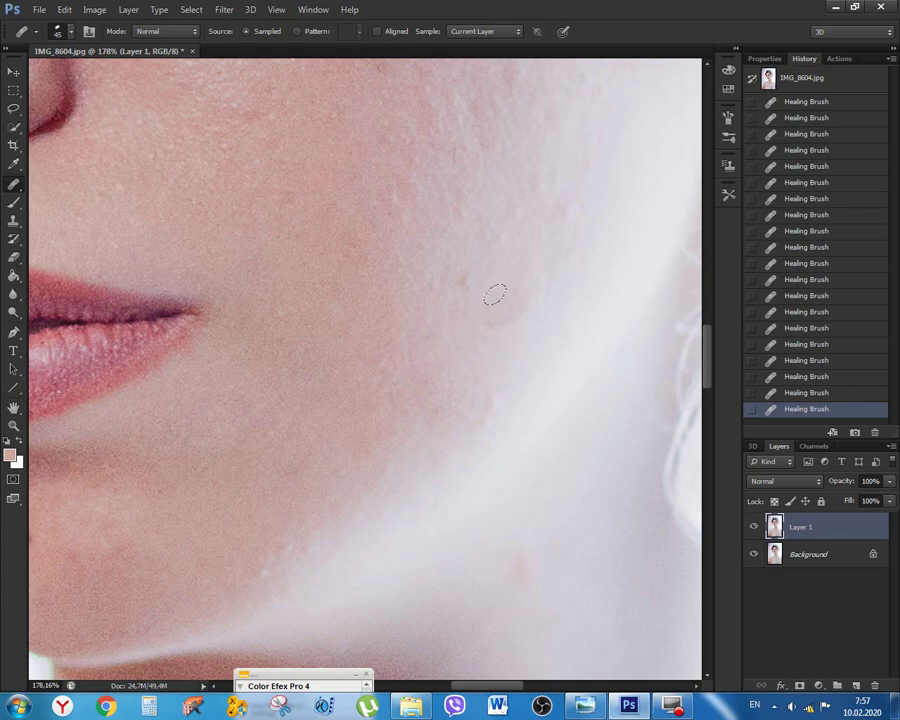
alt+click(504, 286)
click(494, 313)
click(488, 343)
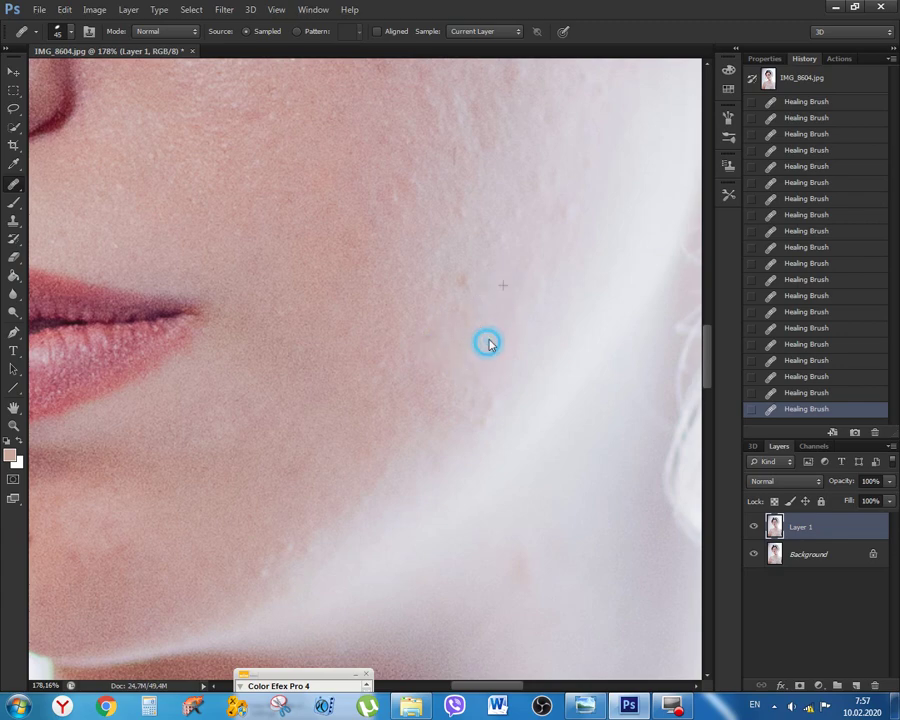
Heal the small brownish spot and surrounding bumps on the outer cheek level with the mouth
alt+click(487, 278)
alt+click(482, 334)
click(456, 323)
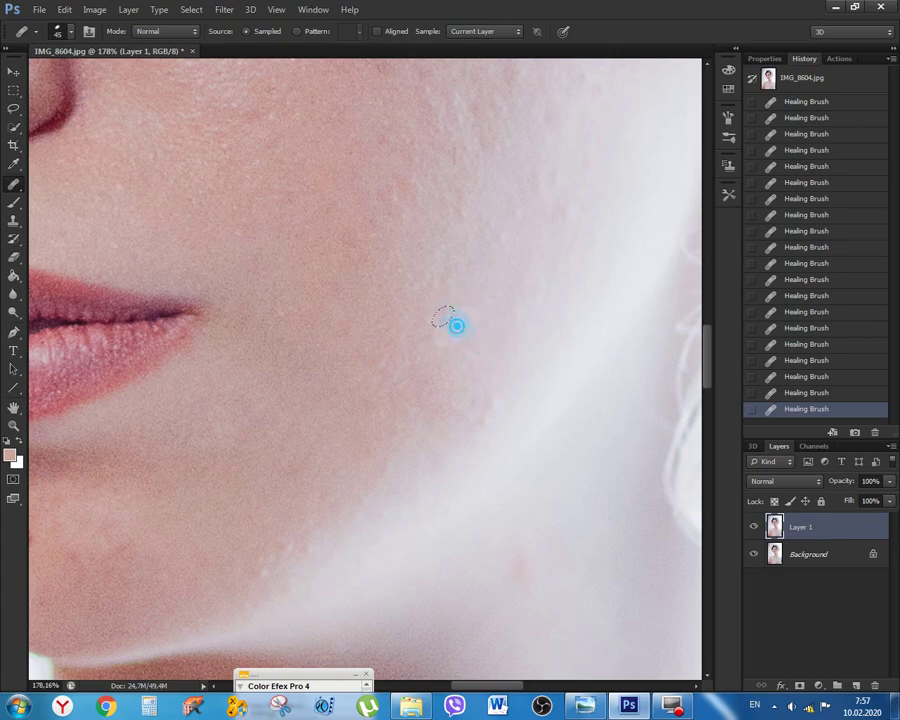
alt+click(450, 251)
click(434, 283)
alt+click(473, 280)
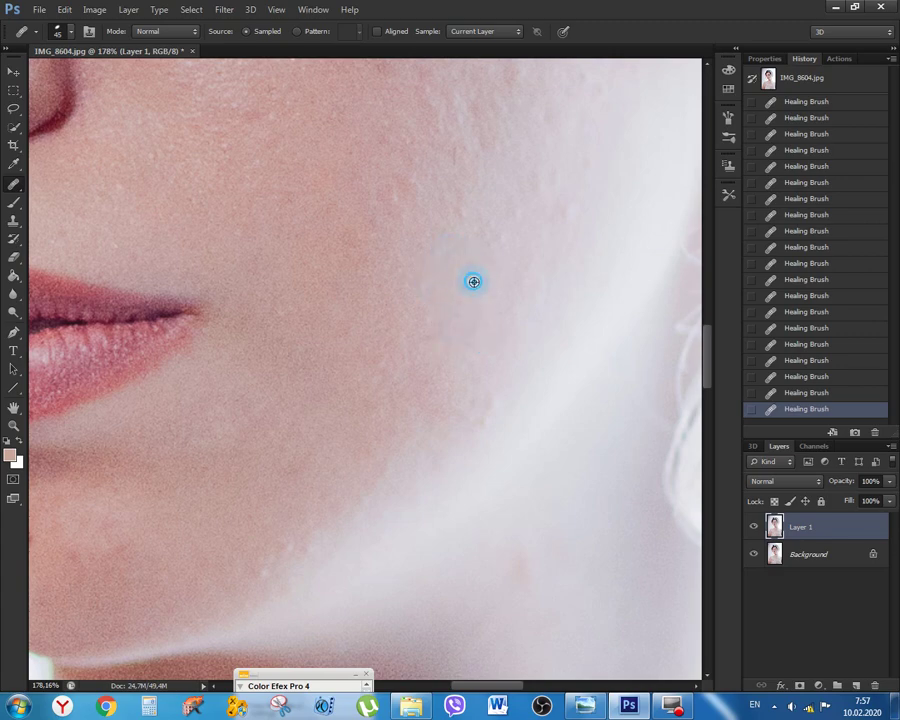
click(438, 311)
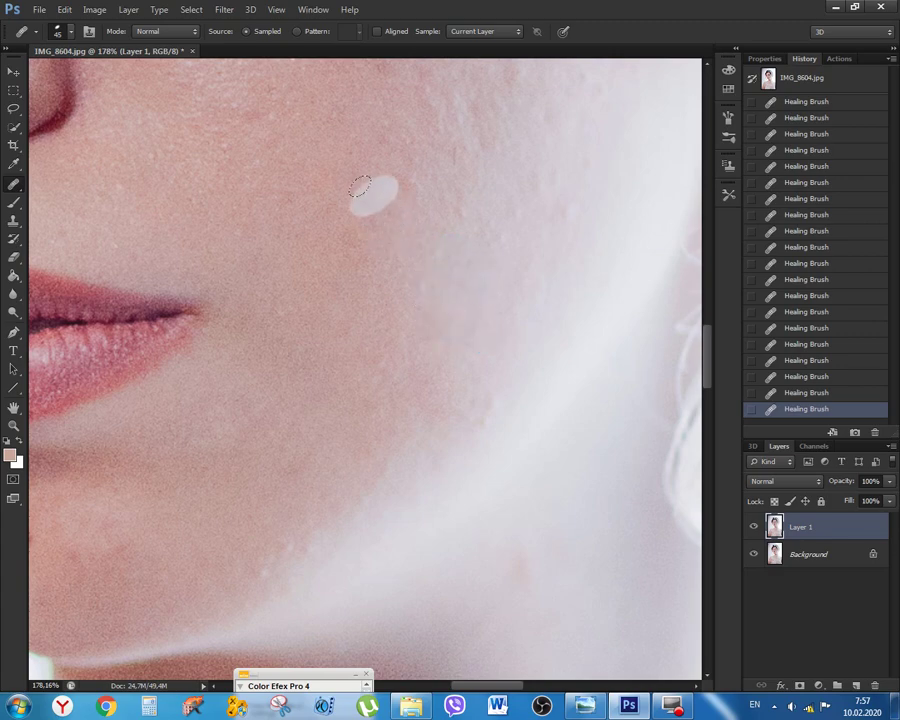
Reduce the Healing Brush size to 35 and heal the reddish patch on the cheek between the nose and the bright face edge
drag(361, 186, 357, 188)
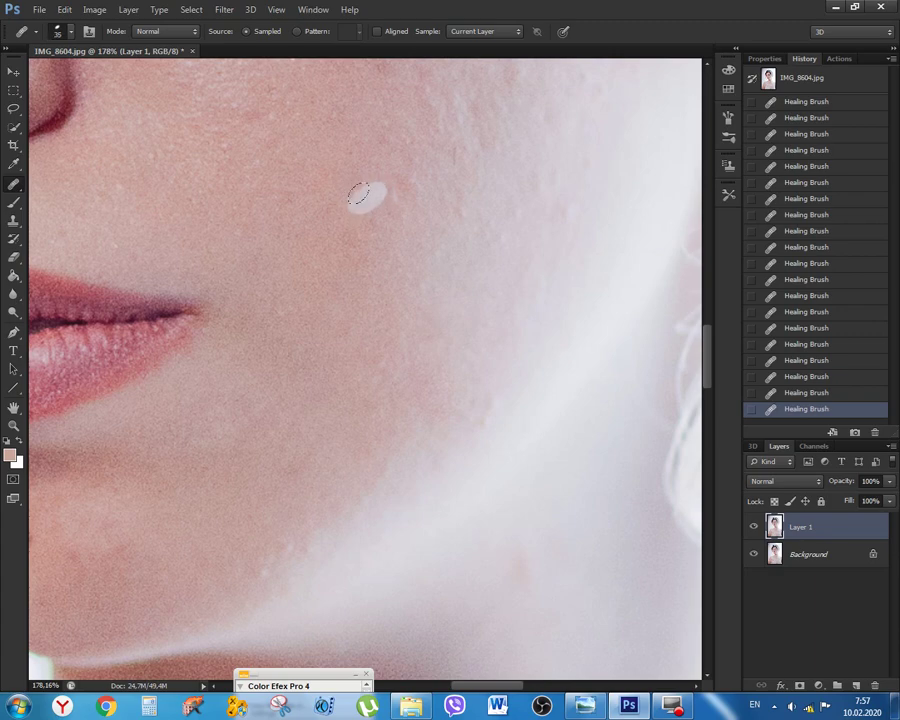
key([)
alt+click(420, 179)
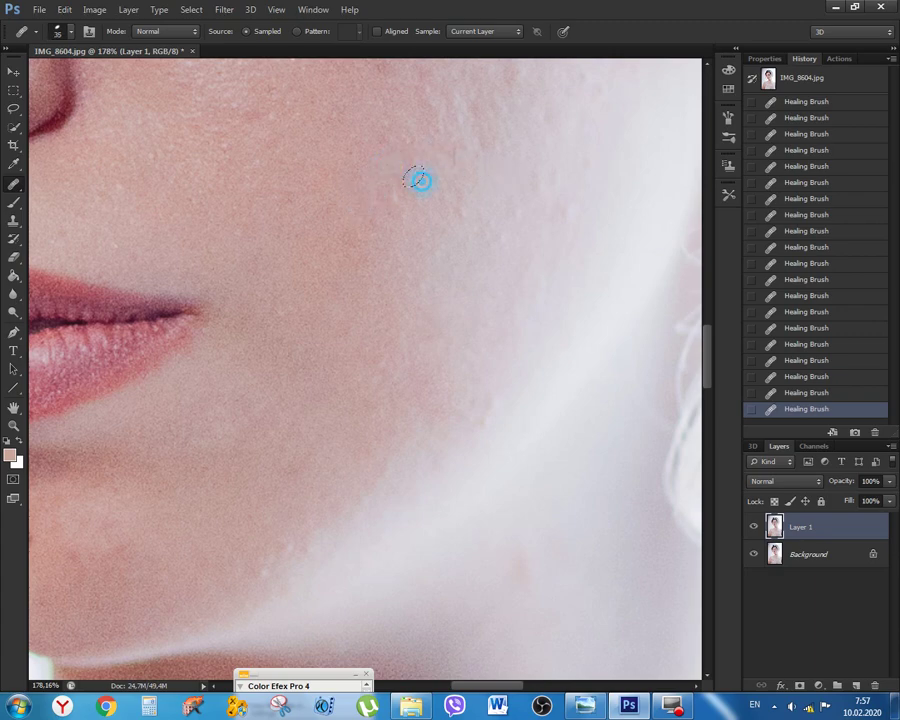
click(400, 200)
click(406, 181)
alt+click(366, 200)
click(393, 210)
alt+click(355, 205)
click(380, 195)
Heal the uneven, bumpy skin directly above the treated reddish patch on the cheek
alt+click(416, 181)
alt+click(414, 163)
alt+click(412, 160)
click(408, 142)
click(388, 128)
click(376, 144)
click(373, 122)
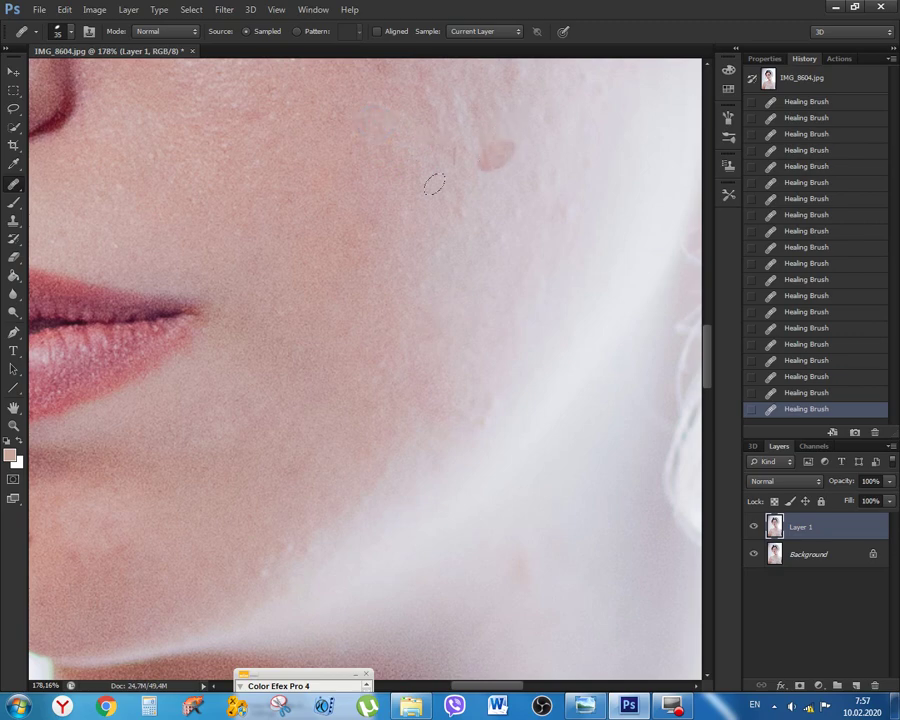
Heal the white bumps along the jawline beside the chin
mouse_move(193, 527)
mouse_down()
mouse_move(373, 334)
mouse_move(359, 316)
mouse_up()
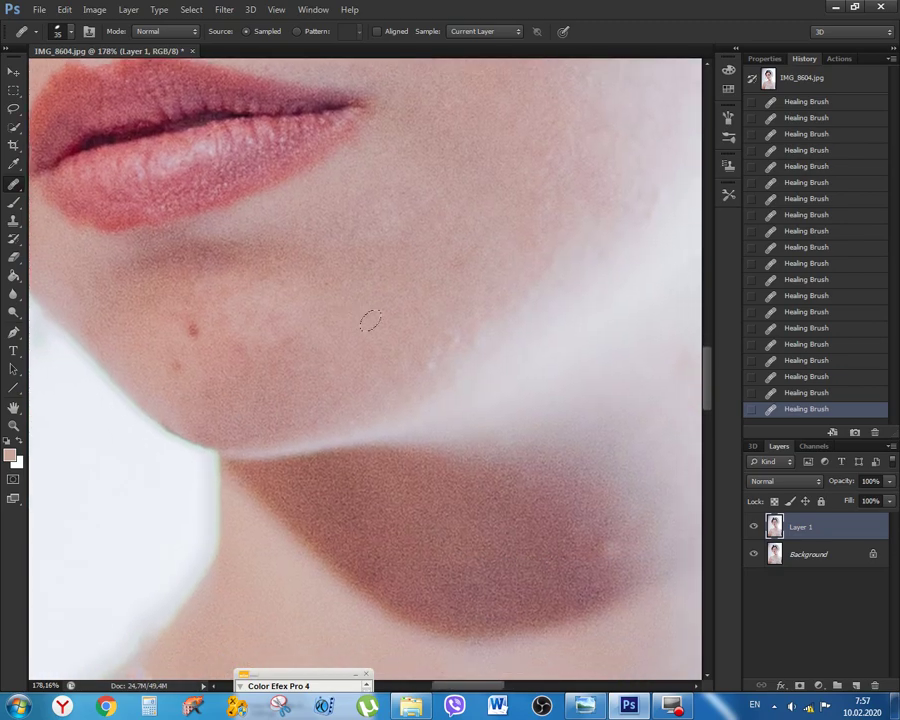
click(450, 314)
click(452, 338)
click(428, 327)
click(430, 341)
click(427, 364)
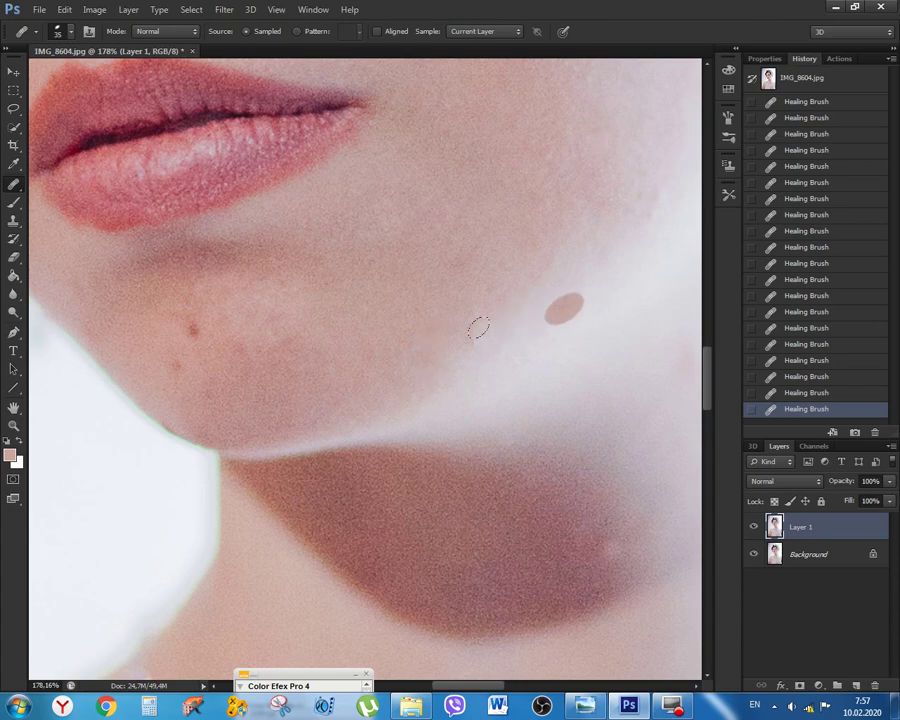
Heal the small reddish spot below the mole on the chin, keeping the mole
mouse_move(231, 346)
mouse_down()
mouse_move(370, 350)
mouse_move(413, 382)
mouse_up()
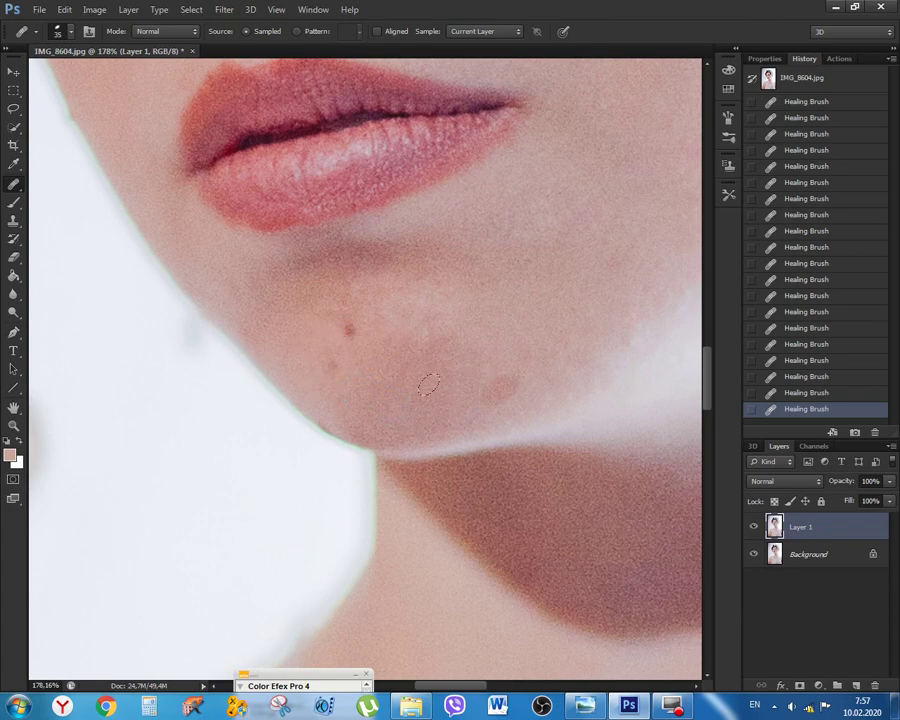
click(329, 367)
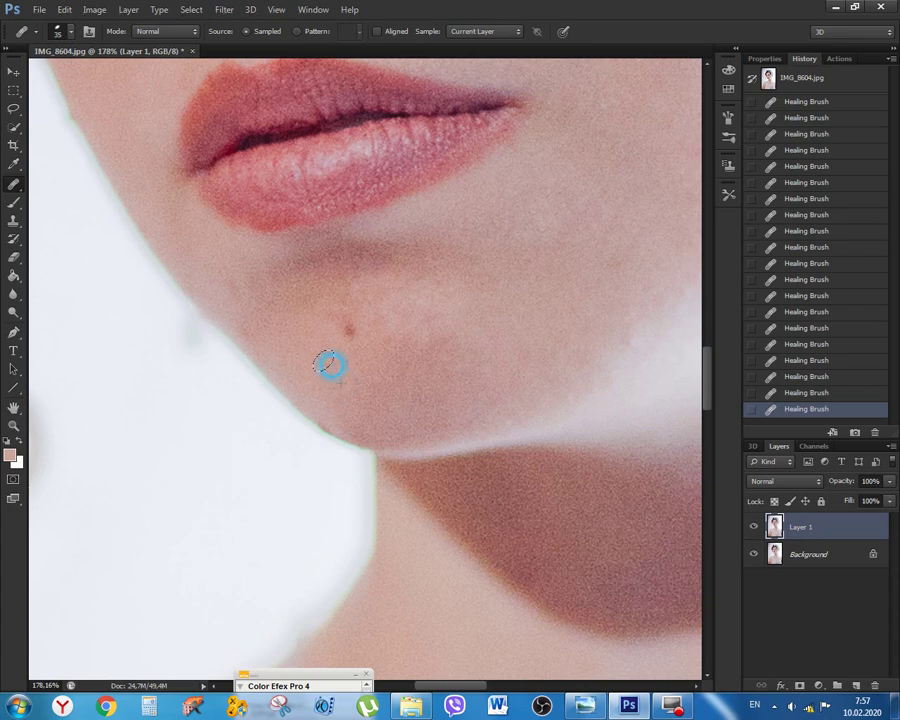
alt+click(236, 310)
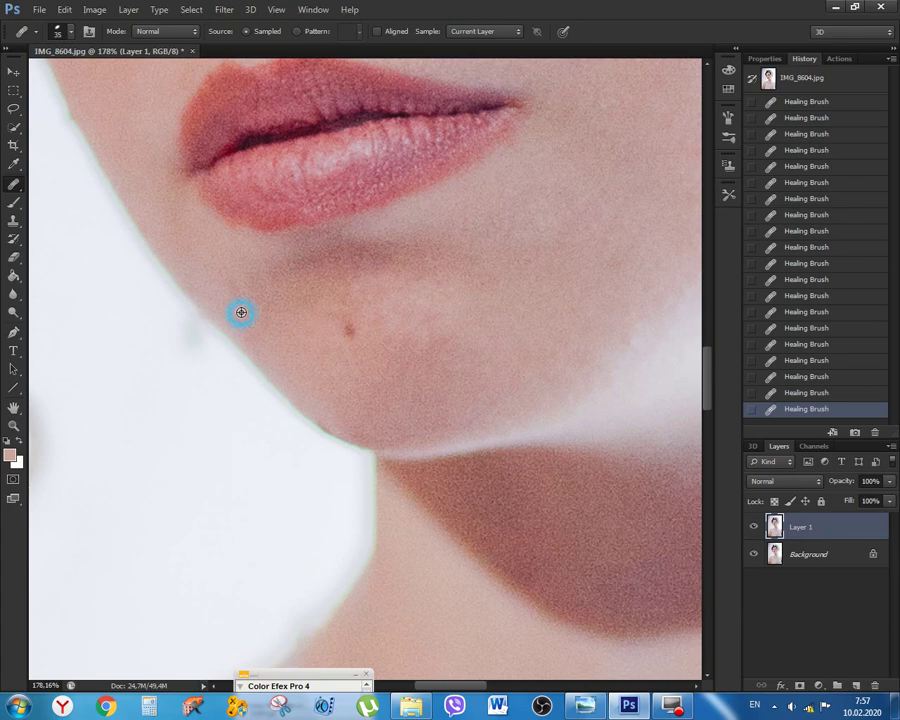
Heal the last light bumps on the jaw edge where the chin meets the bright neck area
mouse_move(575, 285)
mouse_down()
mouse_move(444, 404)
mouse_move(455, 440)
mouse_up()
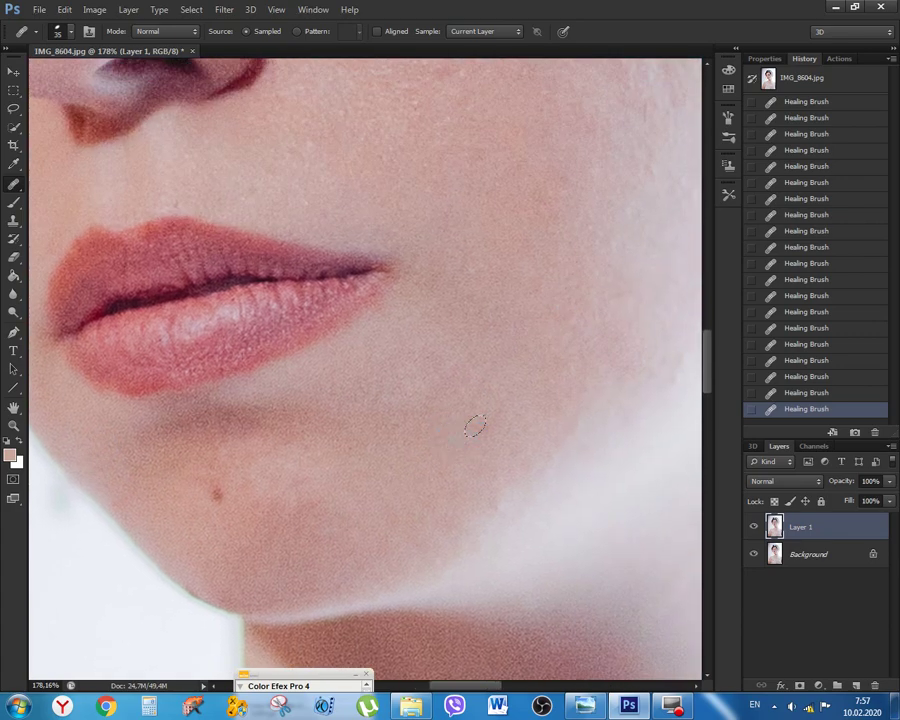
alt+click(496, 416)
alt+click(474, 503)
click(492, 503)
alt+click(453, 514)
click(440, 530)
Heal the faint spots on the far cheek beside the nose, above the upper lip
mouse_move(402, 336)
mouse_down()
mouse_move(426, 541)
mouse_move(558, 549)
mouse_move(629, 587)
mouse_up()
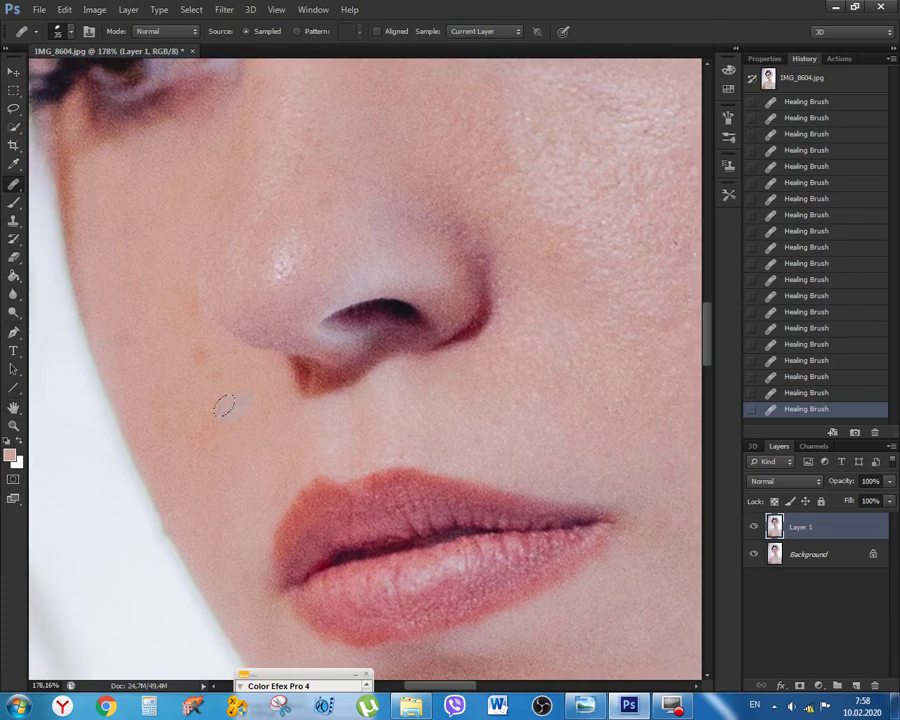
click(216, 376)
click(214, 365)
Examine the forehead, the area around the nearer eye and the cheek for remaining blemishes
mouse_move(206, 315)
mouse_down()
mouse_move(201, 512)
mouse_move(331, 689)
mouse_up()
drag(431, 386, 365, 645)
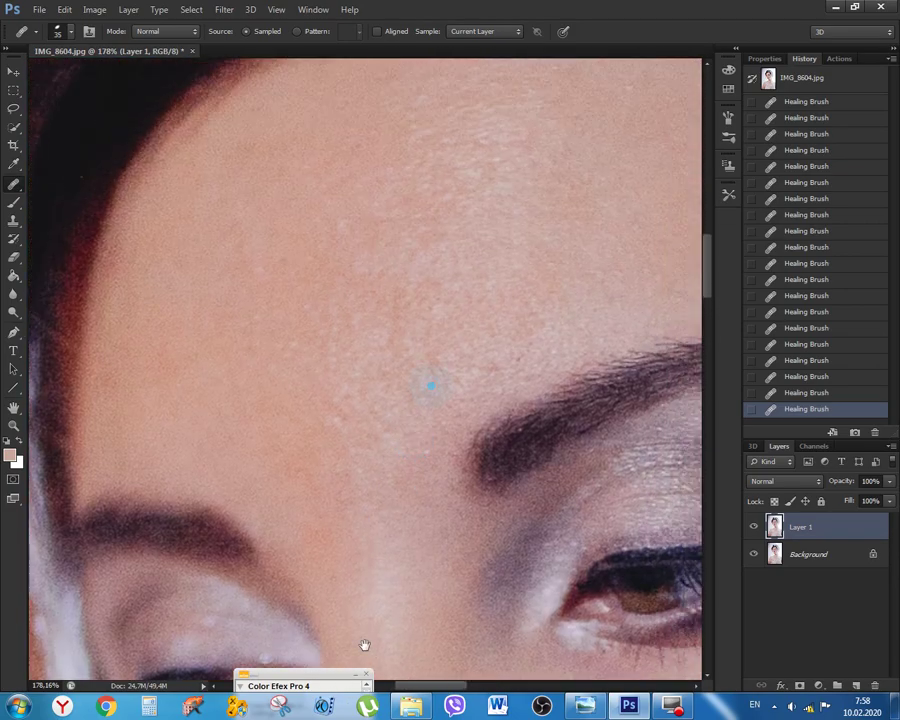
drag(353, 598, 213, 307)
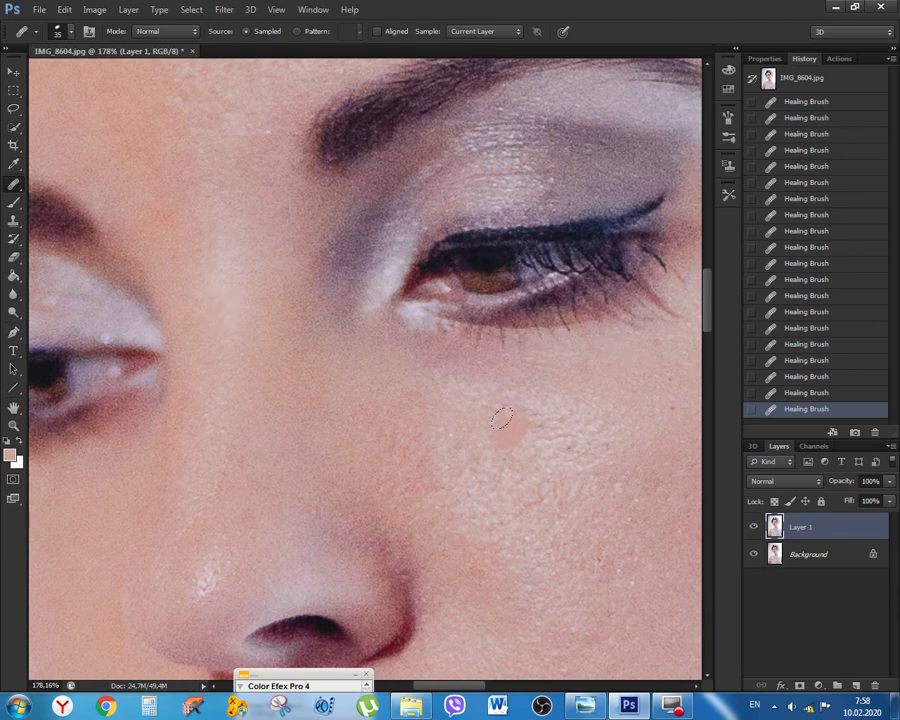
key(ctrl+1)
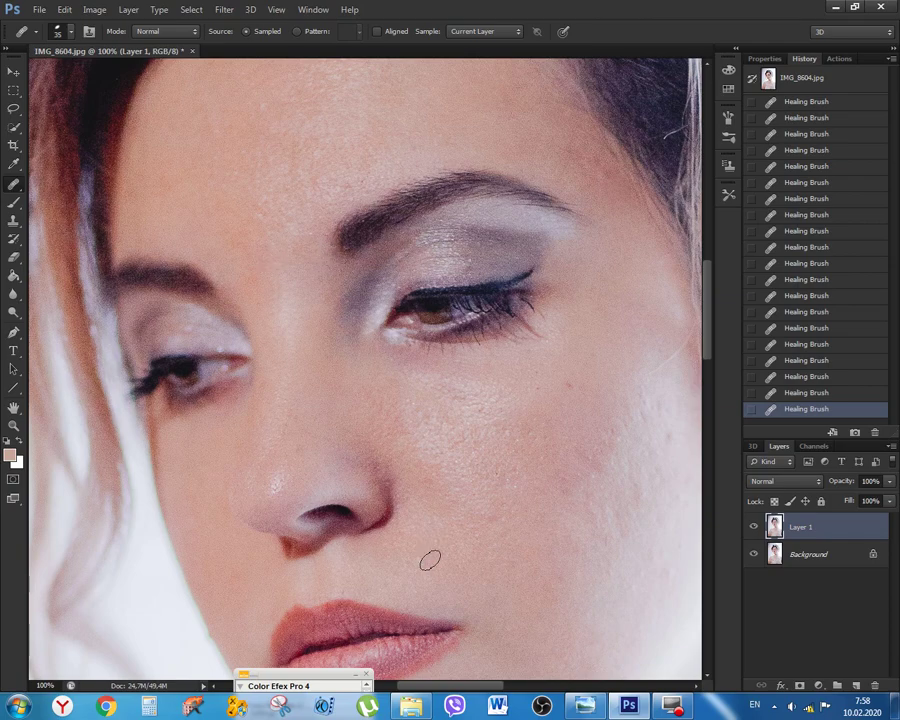
alt+scroll(584, 401, up, 4)
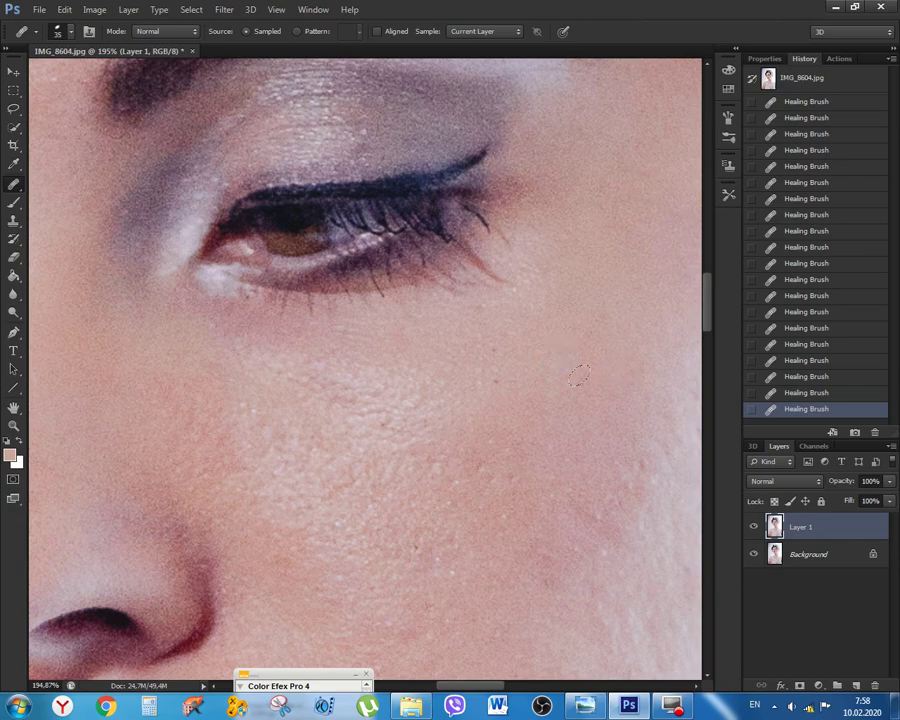
alt+scroll(370, 424, down, 3)
alt+scroll(370, 424, down, 2)
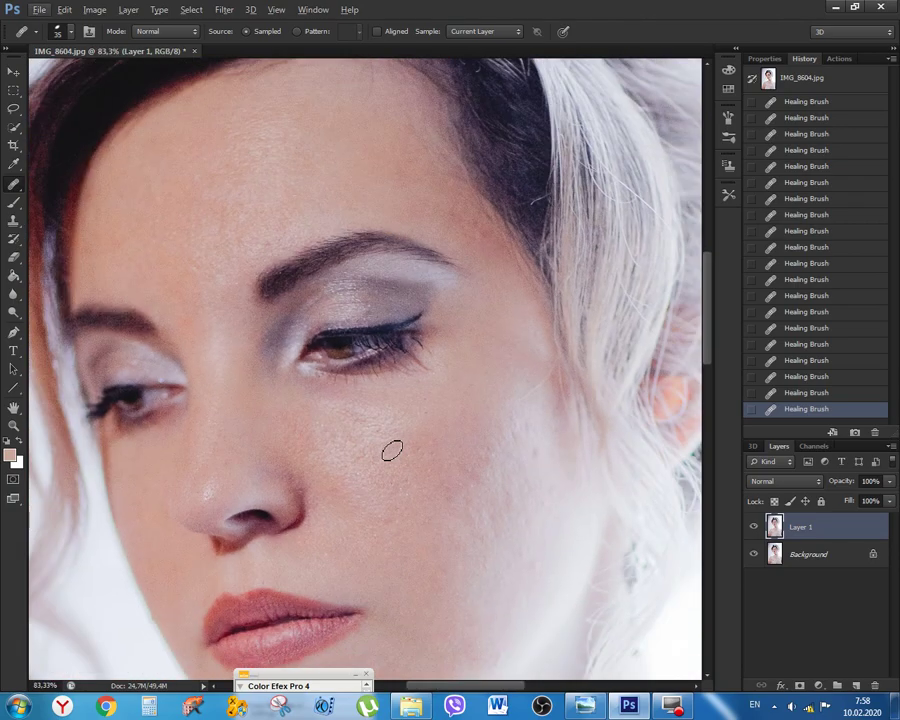
Inspect the brows, hairline and whole face at different magnifications for skin flaws still left to retouch
drag(410, 380, 492, 567)
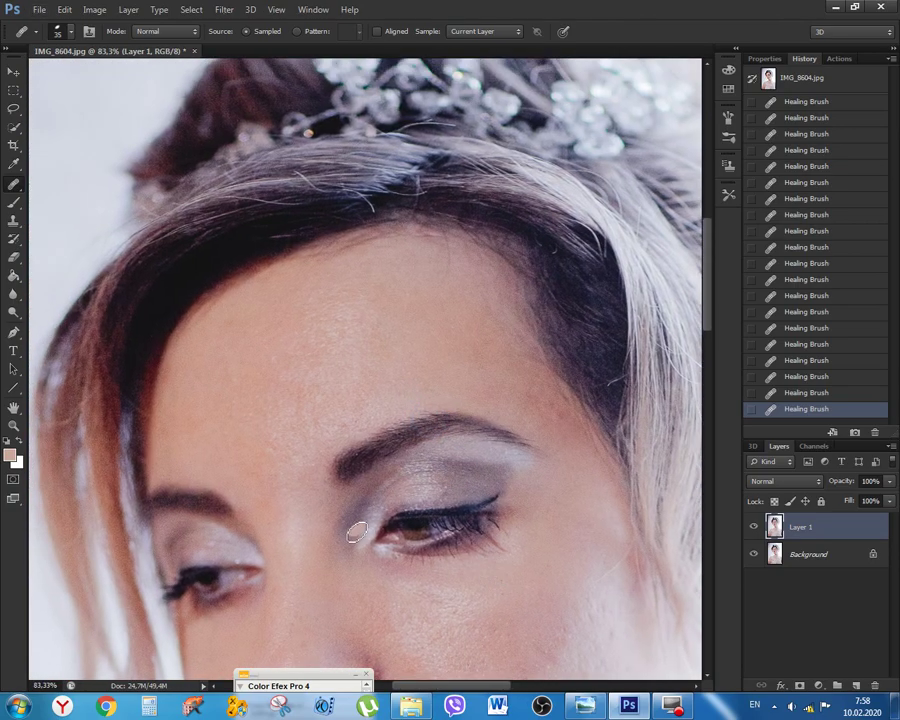
alt+scroll(351, 522, up, 4)
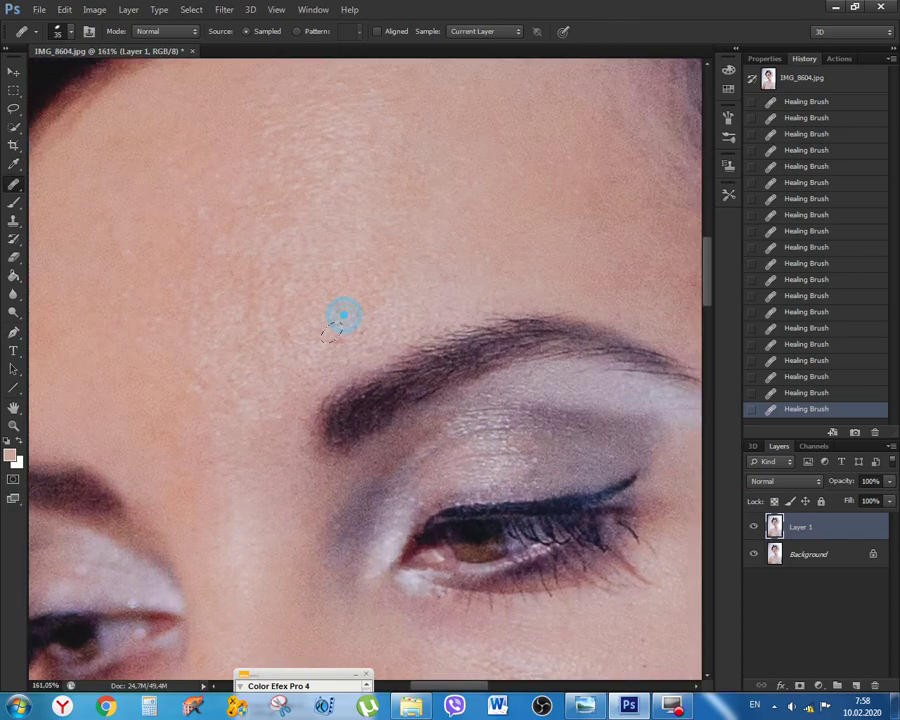
alt+scroll(343, 316, down, 4)
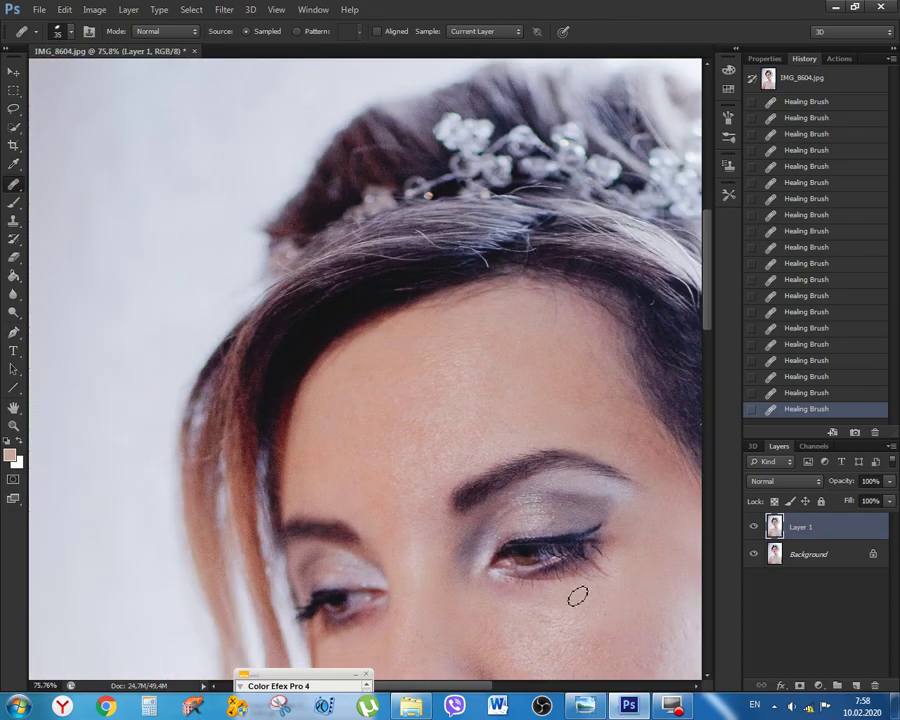
drag(602, 646, 462, 530)
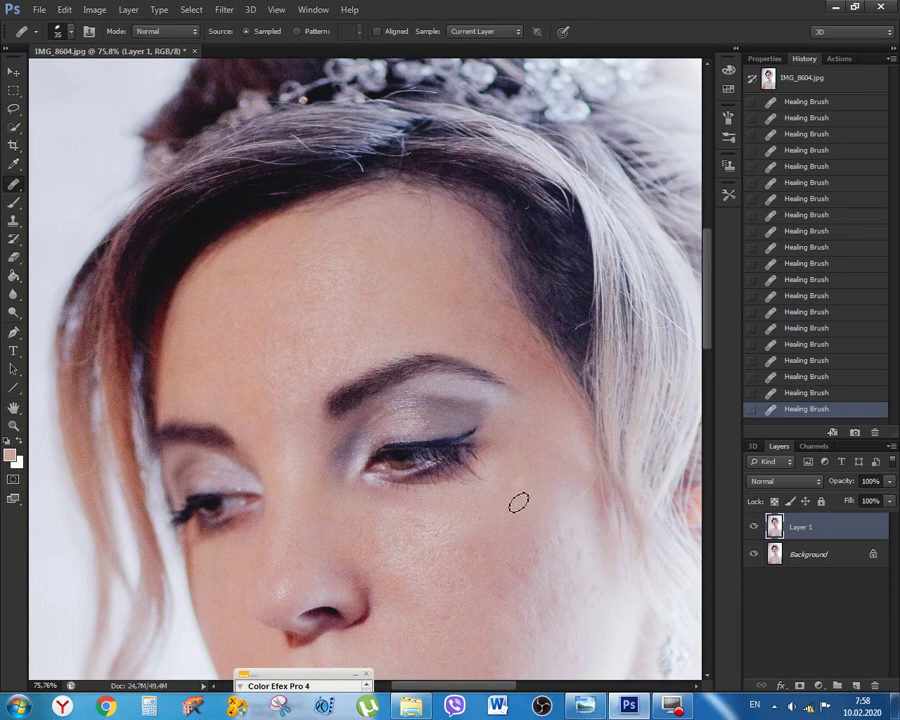
alt+scroll(507, 480, down, 2)
alt+scroll(507, 480, down, 1)
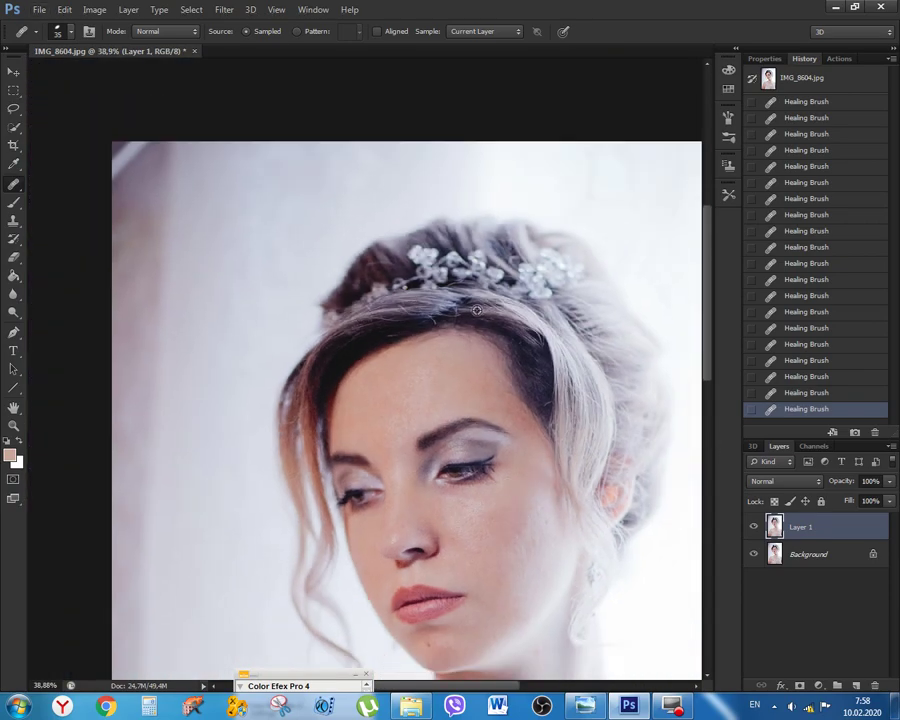
alt+scroll(487, 350, up, 1)
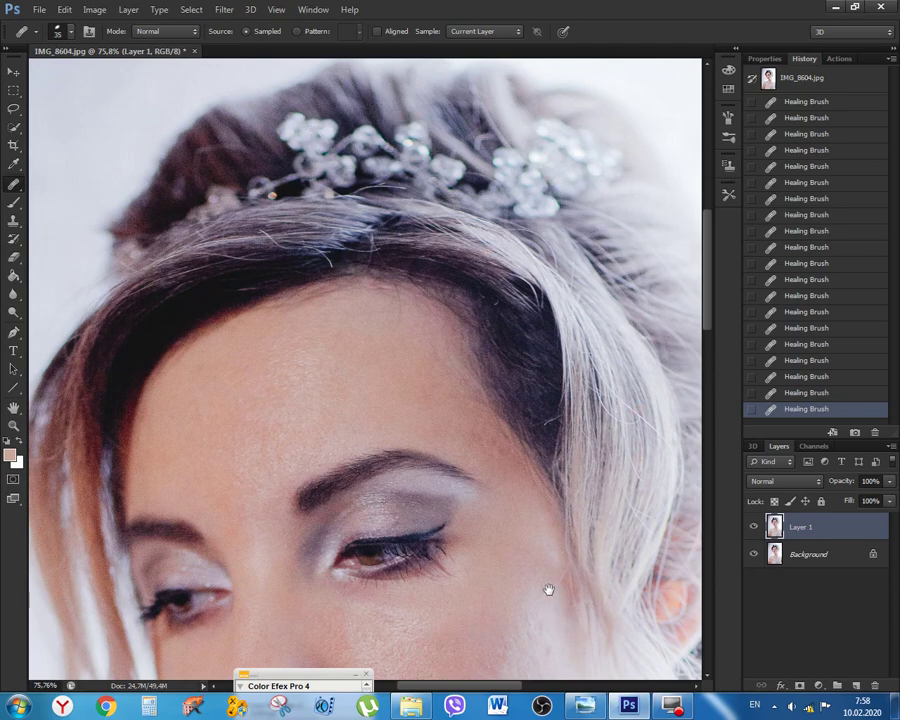
mouse_move(548, 590)
mouse_down()
mouse_move(512, 472)
mouse_move(512, 384)
mouse_move(544, 400)
mouse_up()
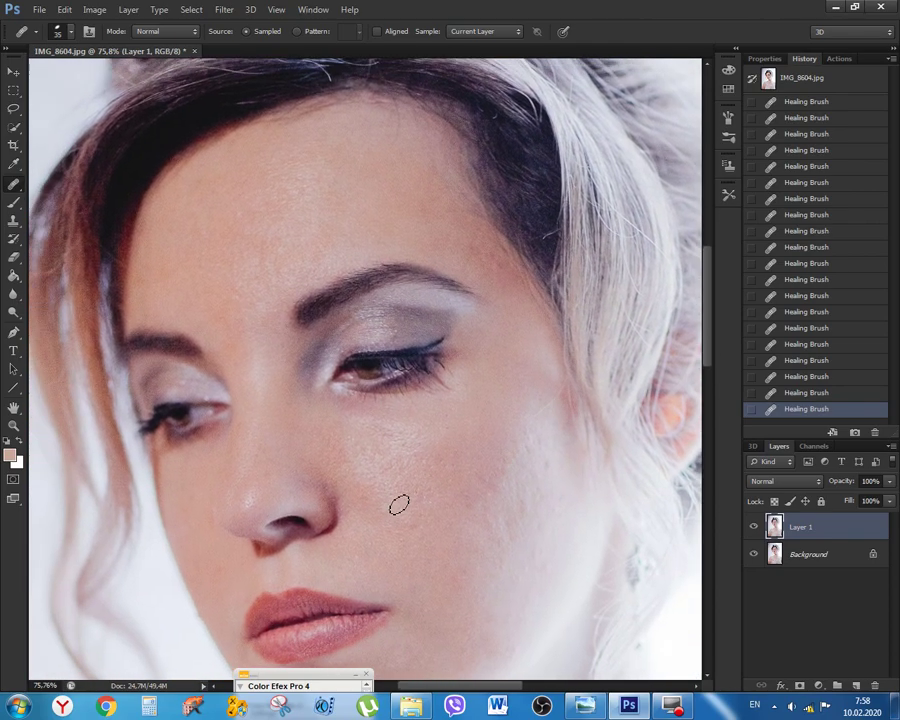
scroll(404, 463, up, 5)
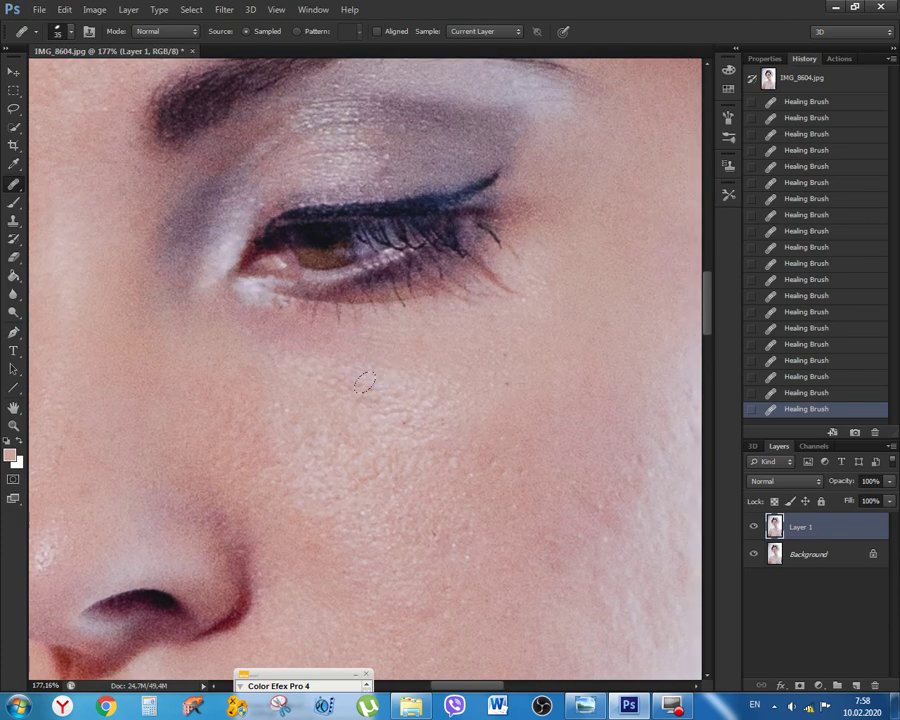
Reduce the Healing Brush size to 15 and heal the dark, uneven skin along the outer edge of the nostril
alt+click(372, 381)
scroll(278, 595, up, 2)
scroll(278, 595, up, 1)
drag(341, 541, 553, 380)
key(bracketleft)
key(bracketleft)
key(bracketleft)
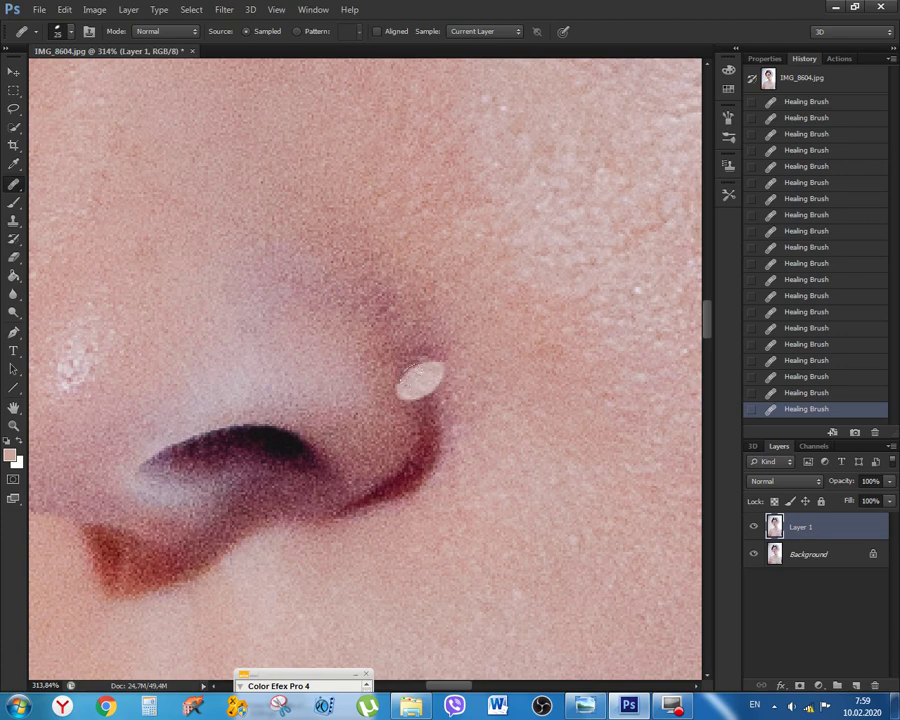
click(472, 386)
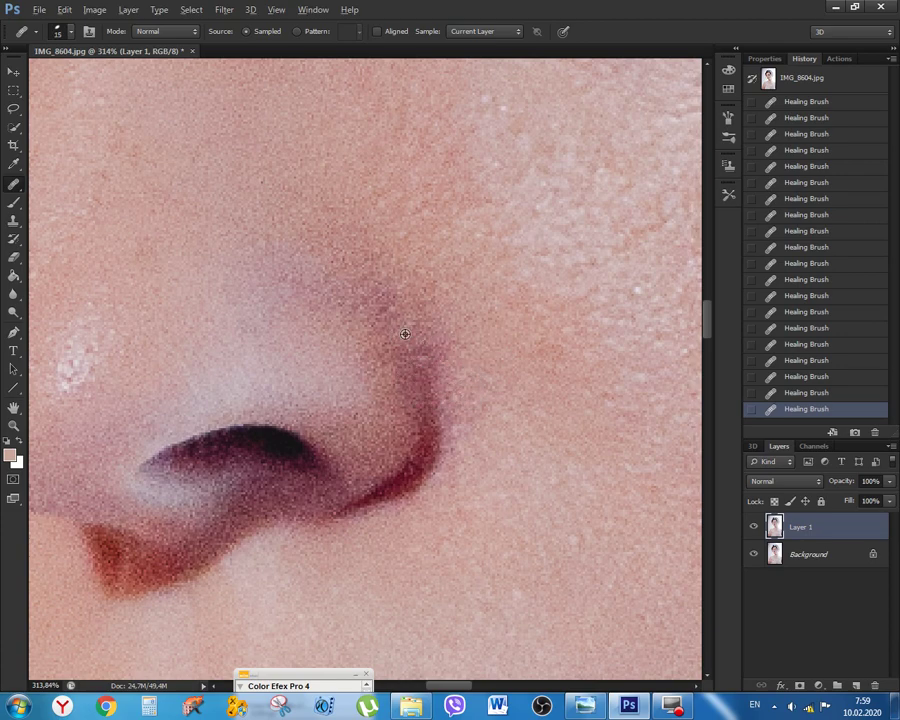
alt+click(389, 304)
click(418, 374)
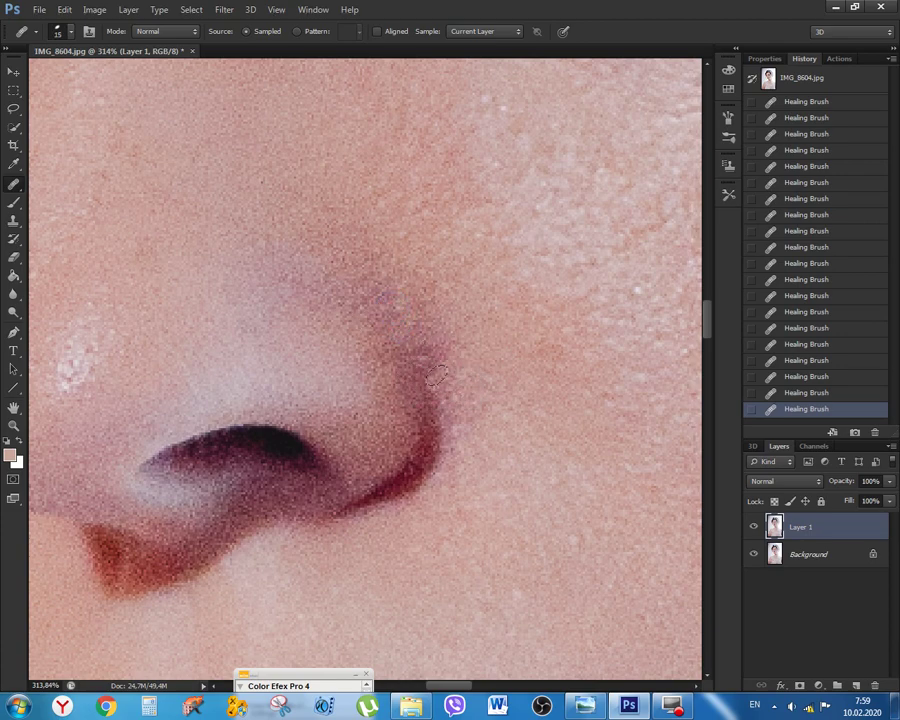
Blend the remaining blotchy patches along the upper crease where the nostril meets the cheek
click(371, 306)
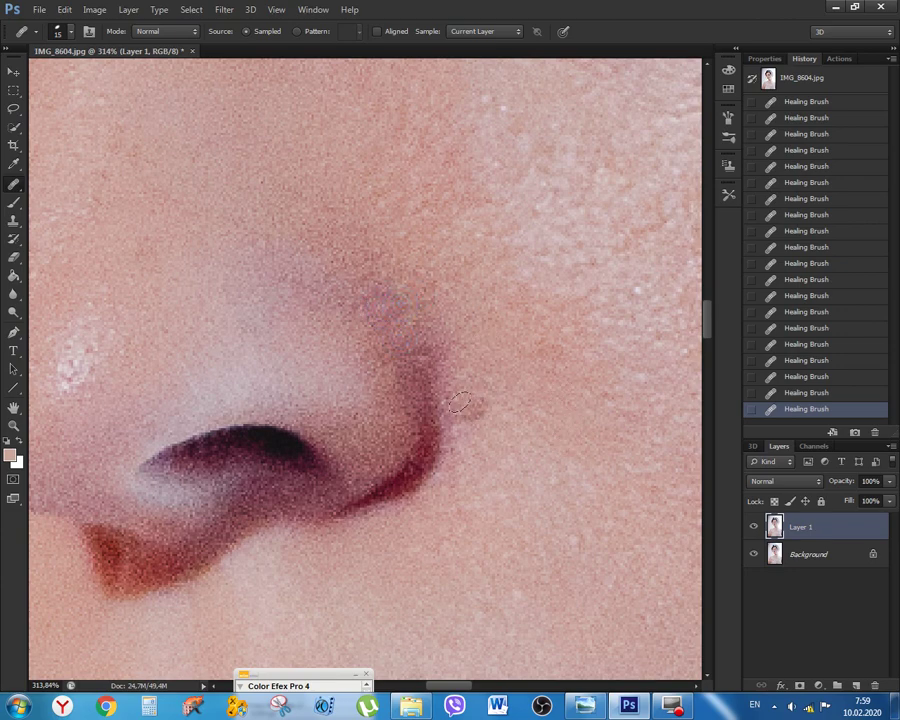
alt+click(426, 371)
click(414, 354)
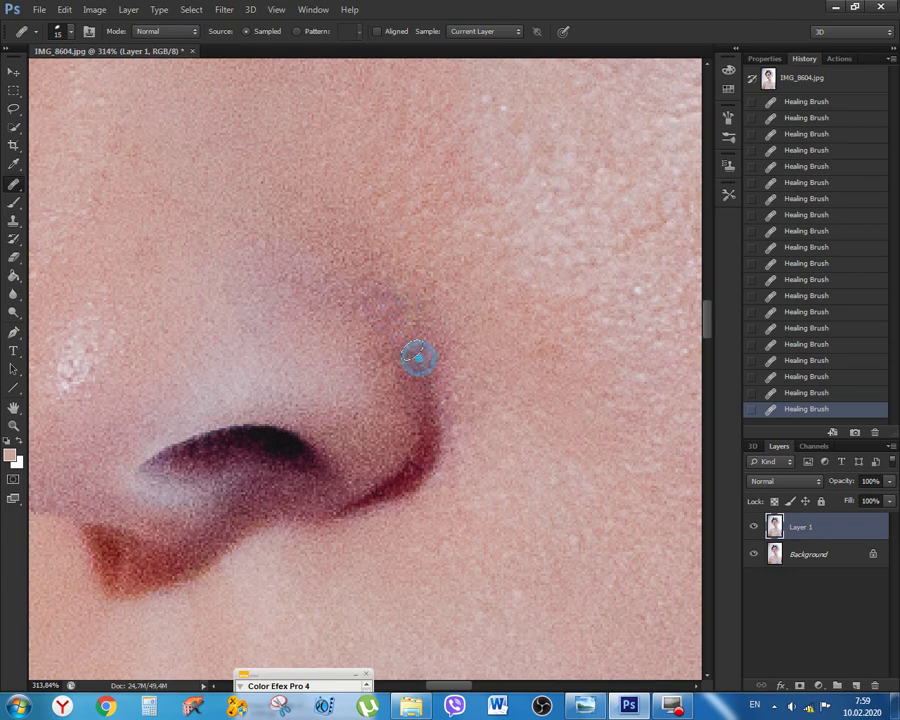
click(404, 348)
click(484, 345)
alt+click(420, 331)
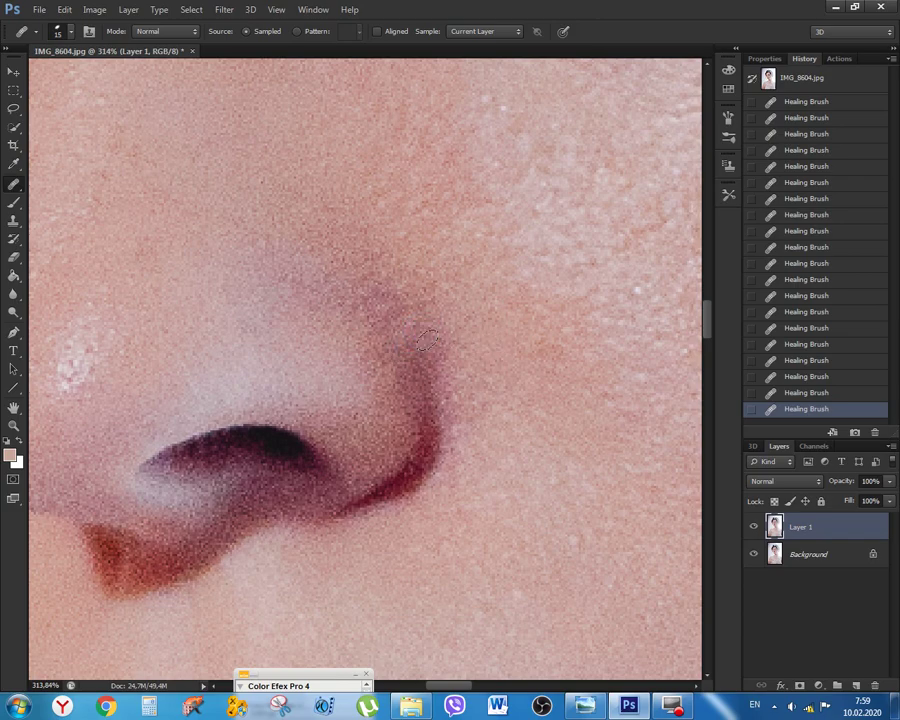
Set the Healing Brush size to 30 and heal the light dots on the middle of the nearer cheek
scroll(430, 426, down, 6)
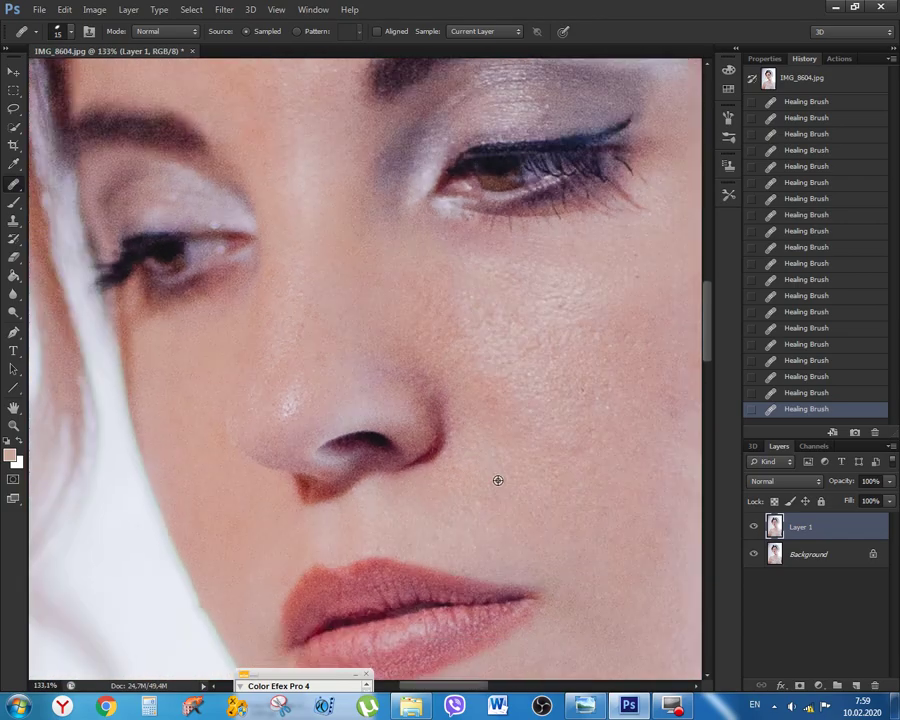
scroll(589, 488, up, 4)
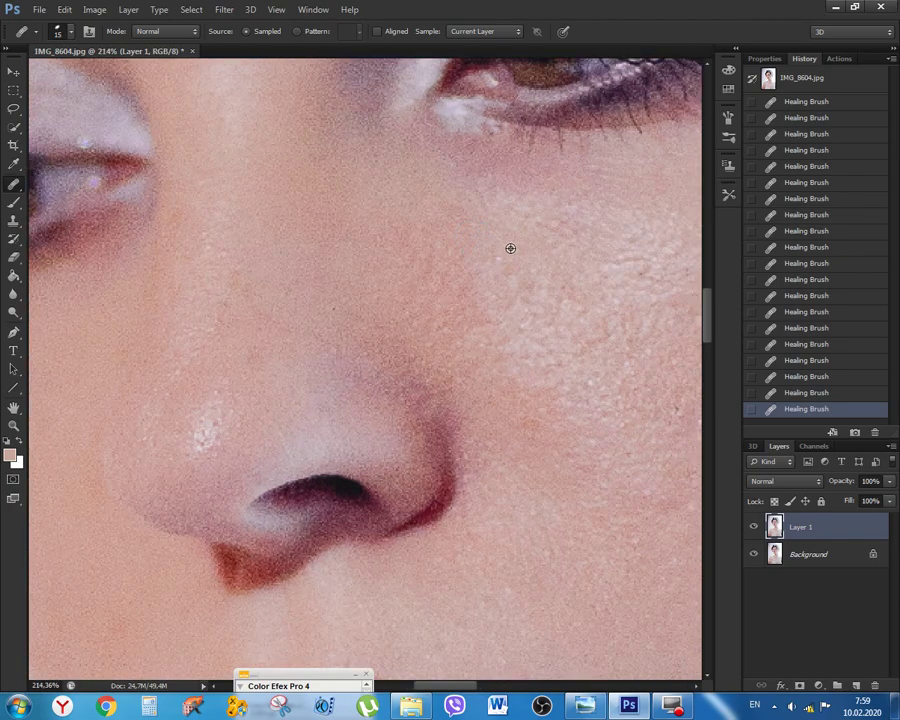
scroll(568, 474, down, 5)
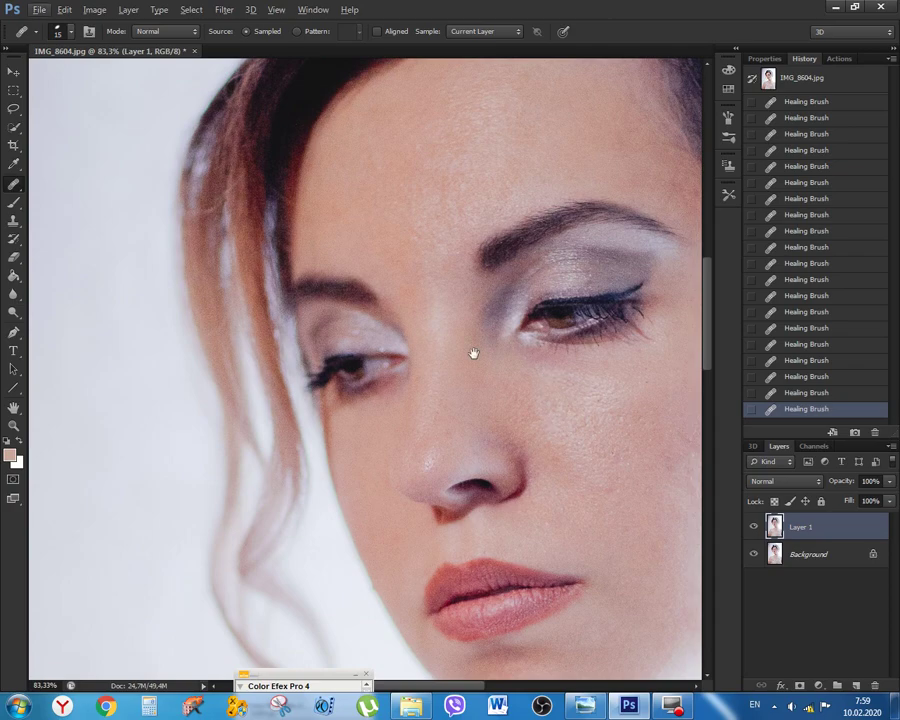
drag(474, 353, 291, 348)
scroll(464, 490, up, 4)
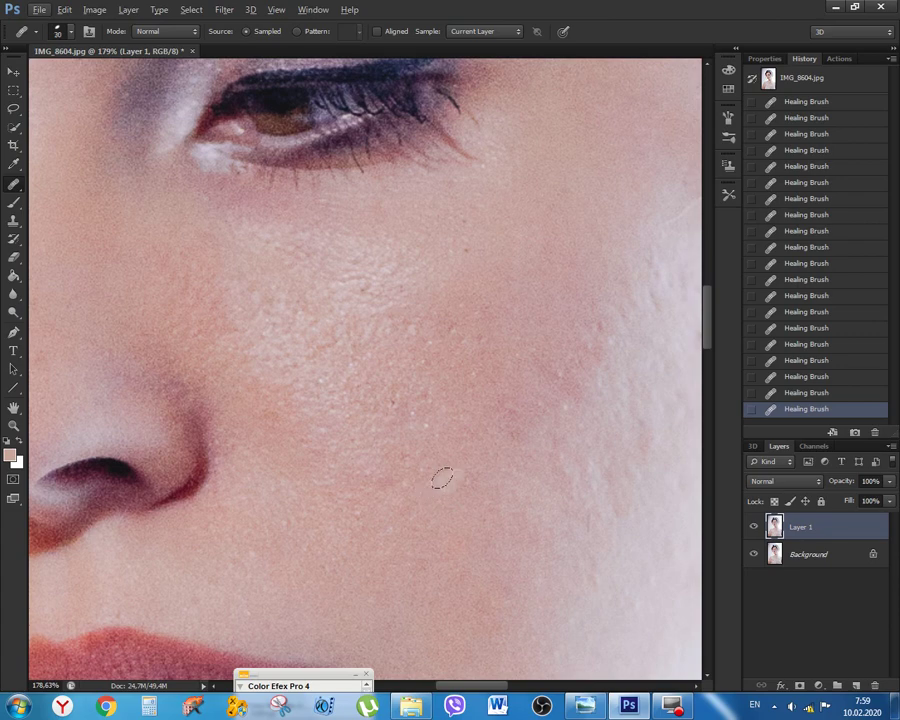
scroll(454, 490, up, 2)
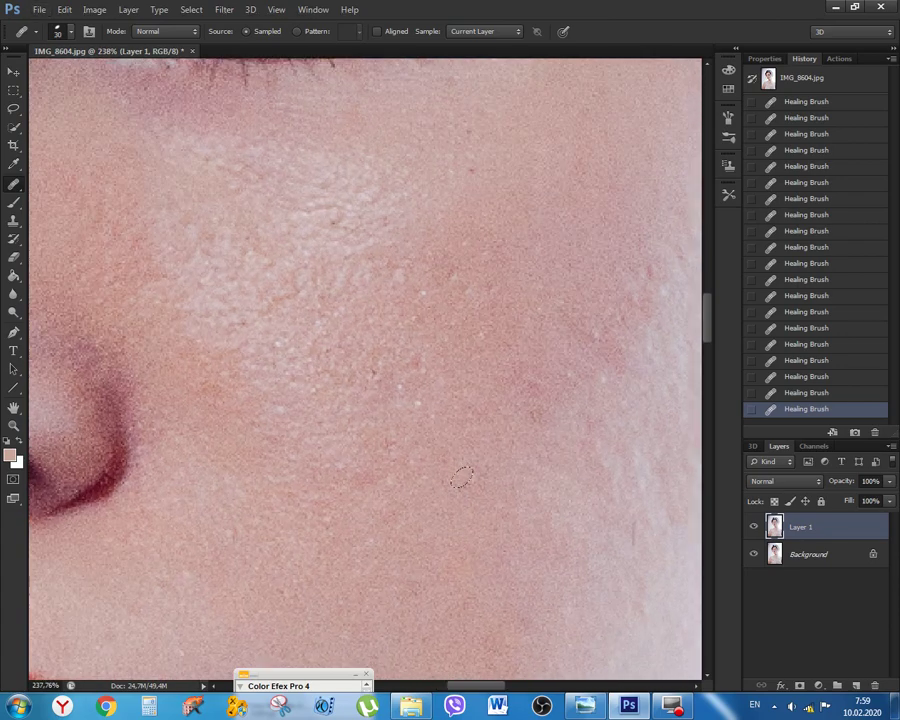
alt+click(437, 390)
click(409, 401)
alt+click(476, 352)
click(415, 295)
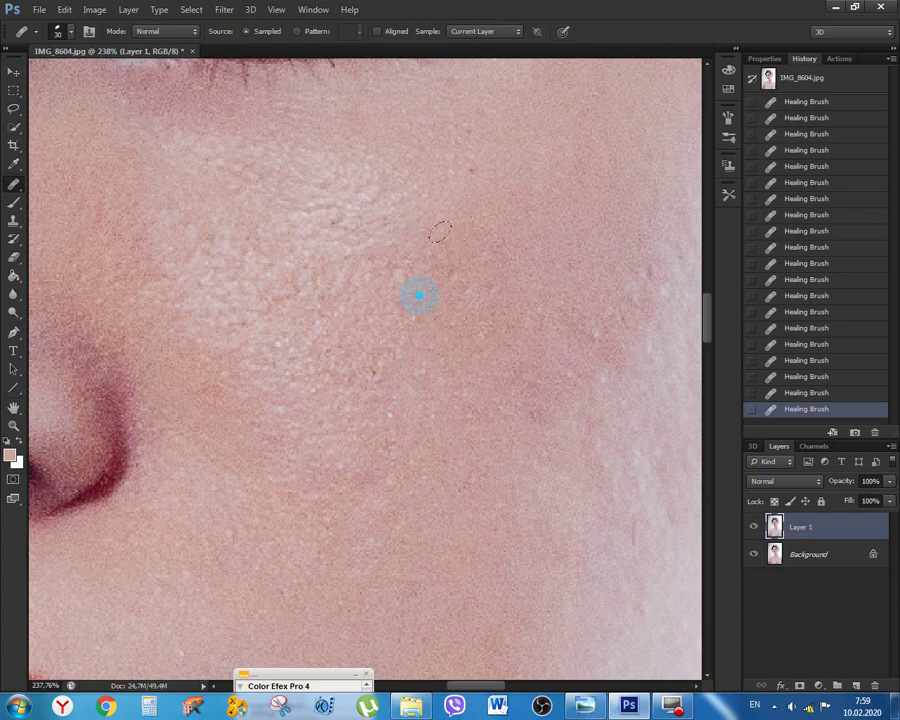
Heal the bumps at the outer edge of the shiny under-eye area and the reddish spots lower and farther out on the cheek
click(443, 249)
click(400, 244)
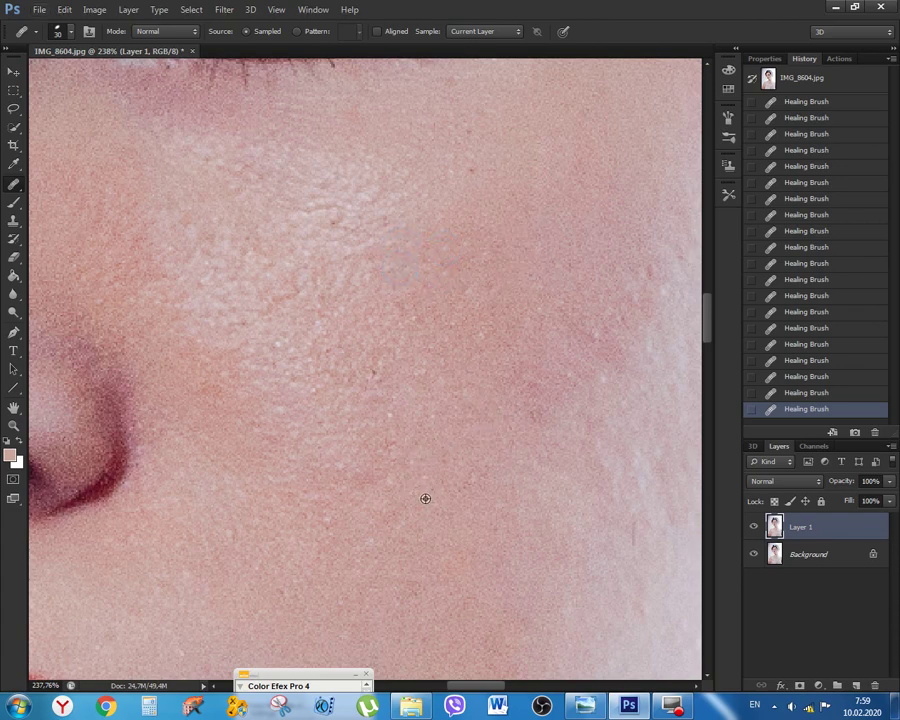
click(393, 480)
click(390, 500)
click(590, 335)
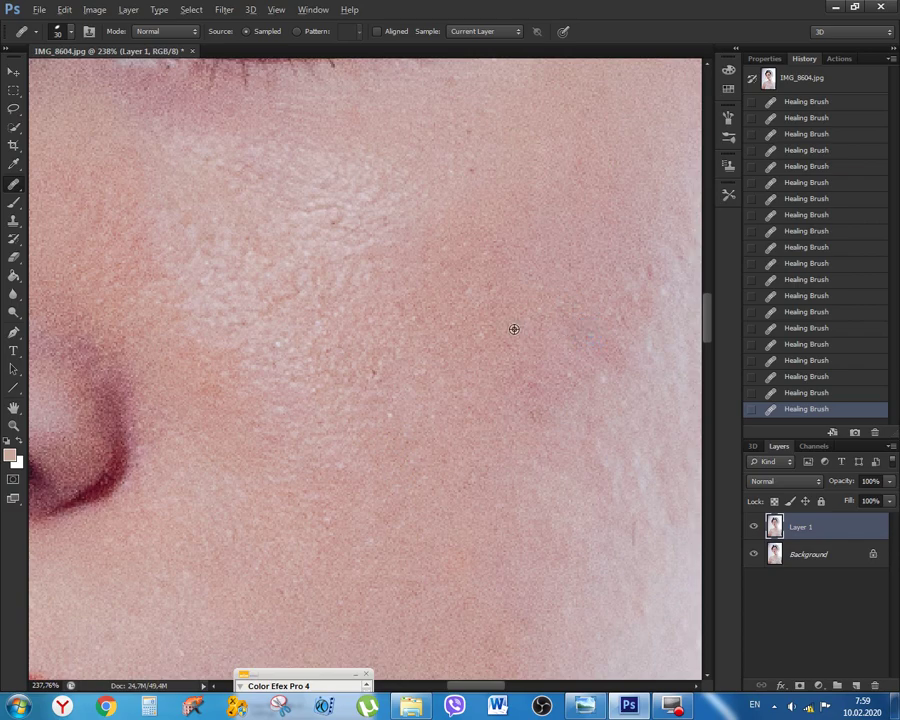
click(476, 333)
Heal the light spot between the nostril and the lip corner and the small marks on the outer mid-cheek
scroll(469, 364, down, 3)
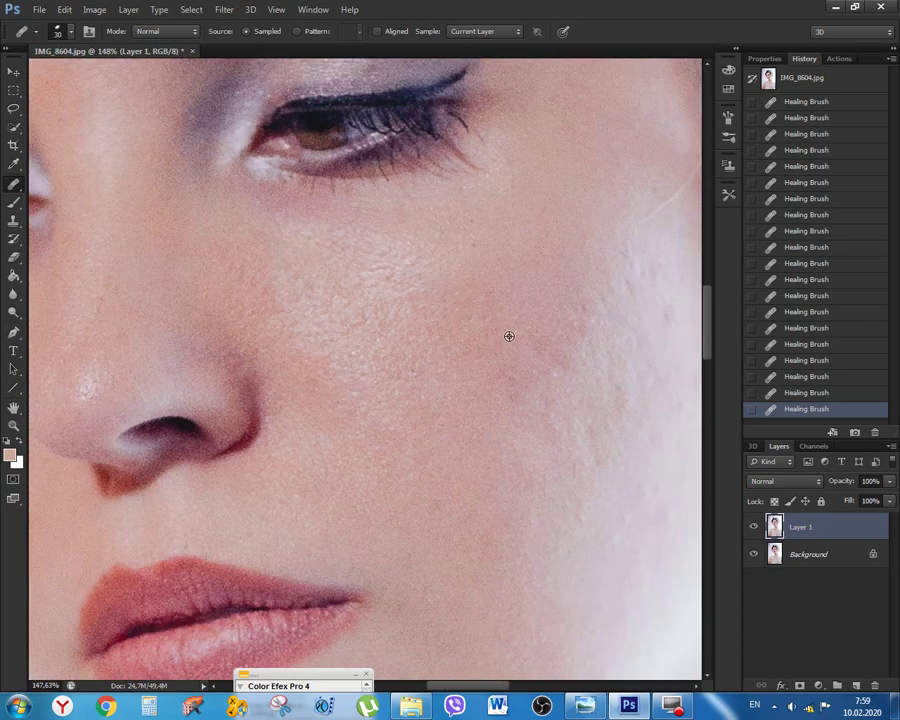
scroll(330, 455, up, 1)
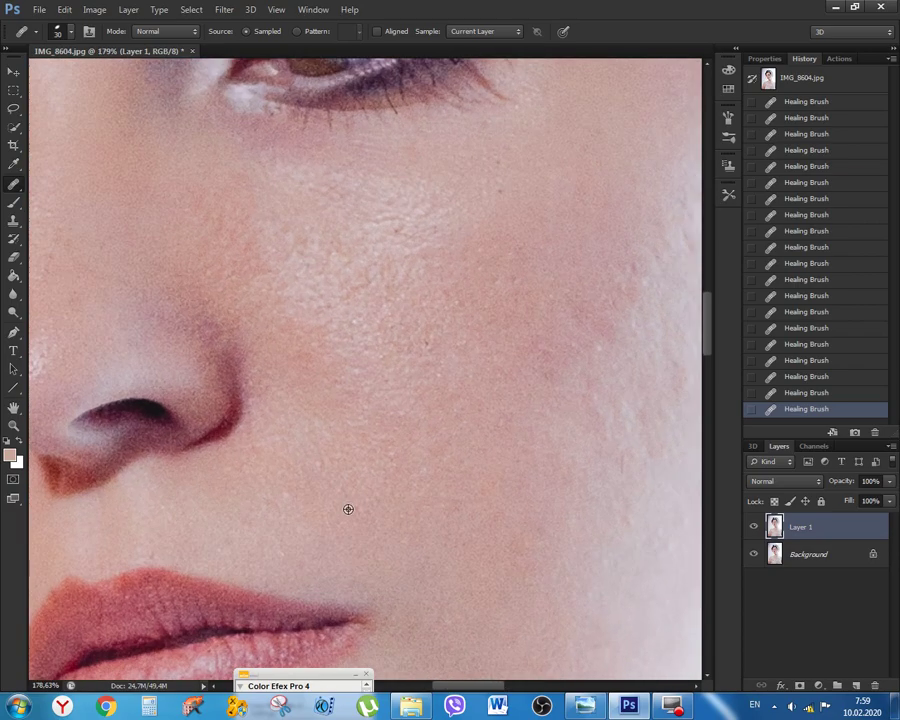
click(284, 473)
scroll(468, 518, down, 2)
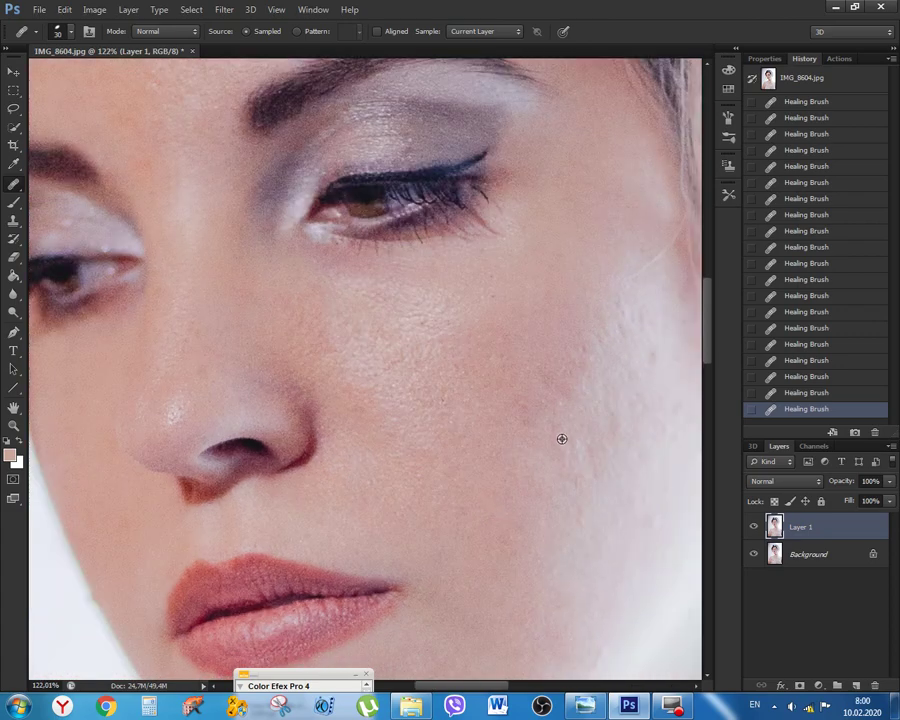
scroll(580, 412, up, 2)
scroll(475, 379, up, 1)
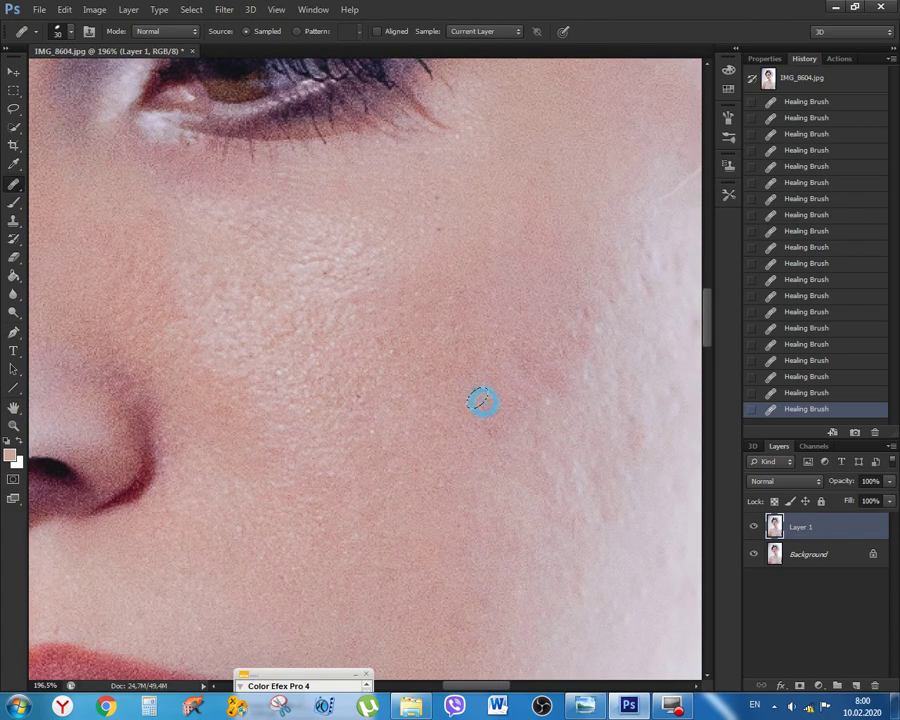
click(492, 424)
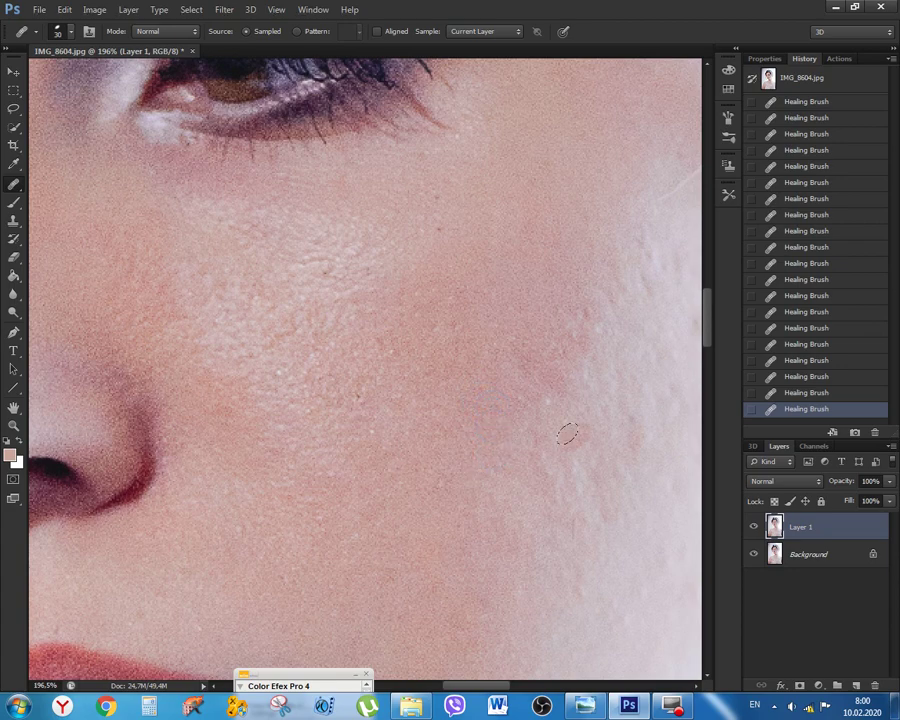
Heal the spots on the upper cheek below the outer eye corner and along the start of the bright area
click(467, 267)
alt+click(417, 289)
click(568, 287)
alt+click(587, 199)
click(595, 217)
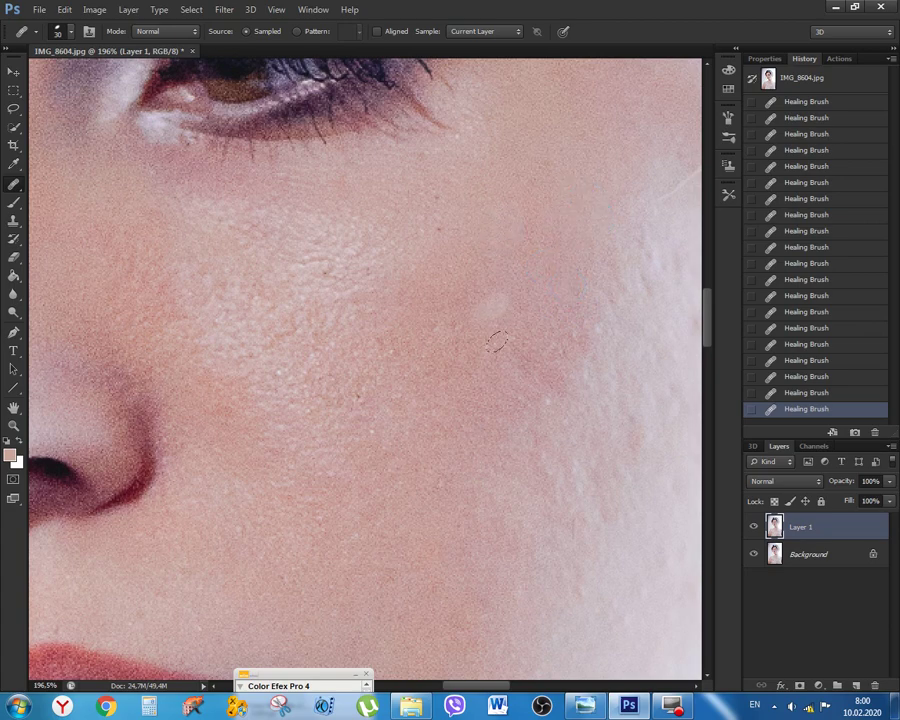
Even out the bumps where the reddish cheek skin meets the bright outer cheek, sampling from the mid-cheek
alt+click(496, 387)
click(567, 336)
click(545, 401)
click(530, 392)
Compare the retouched face with the original by toggling the visibility of Layer 1
scroll(518, 380, down, 3)
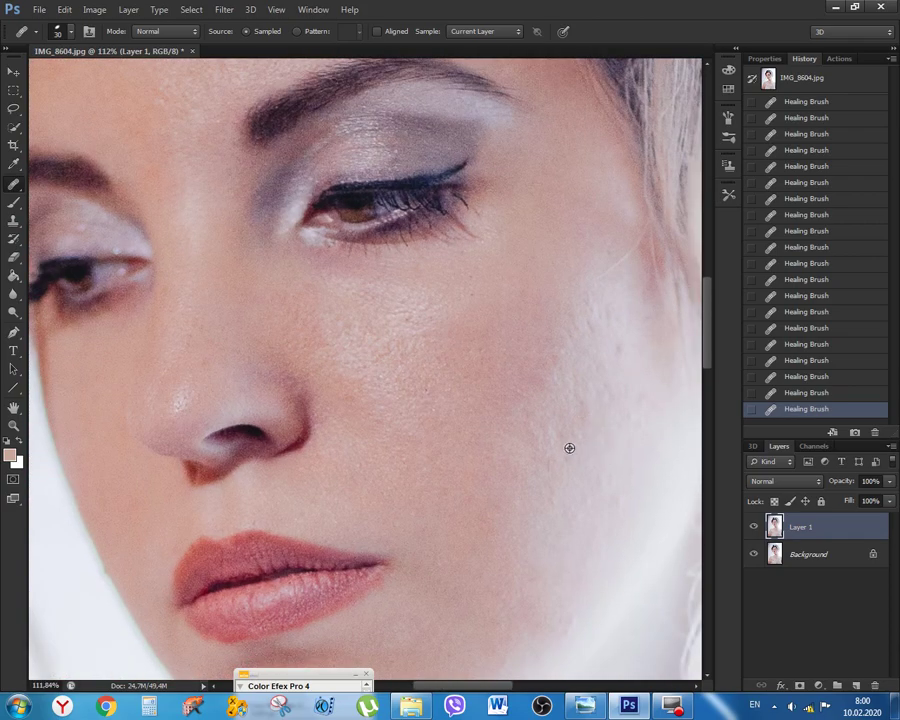
scroll(569, 448, down, 4)
scroll(569, 448, up, 3)
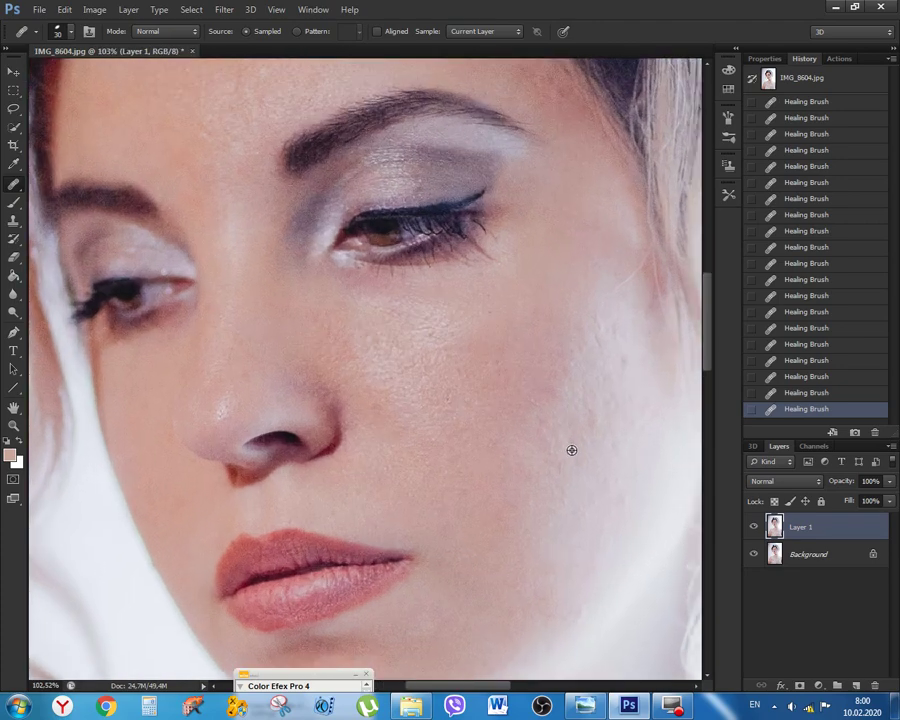
click(753, 527)
click(753, 527)
click(753, 527)
click(753, 527)
click(753, 527)
click(753, 527)
Heal the bumps on the upper part of the bright outer cheek near the hairline, sampling from the smooth skin beside them
scroll(653, 390, up, 3)
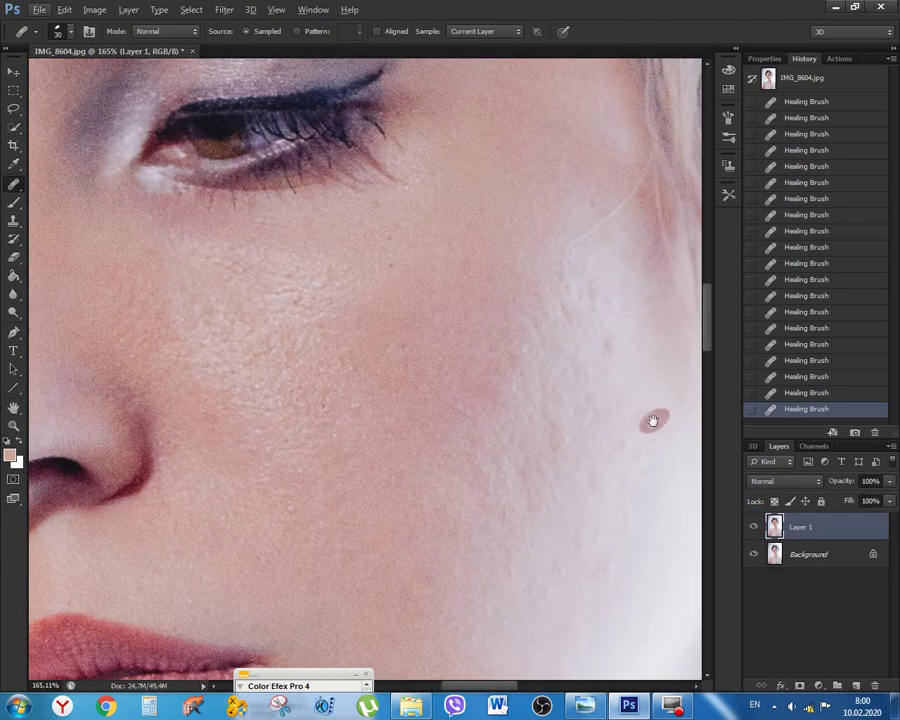
scroll(482, 391, up, 2)
alt+click(447, 346)
click(440, 334)
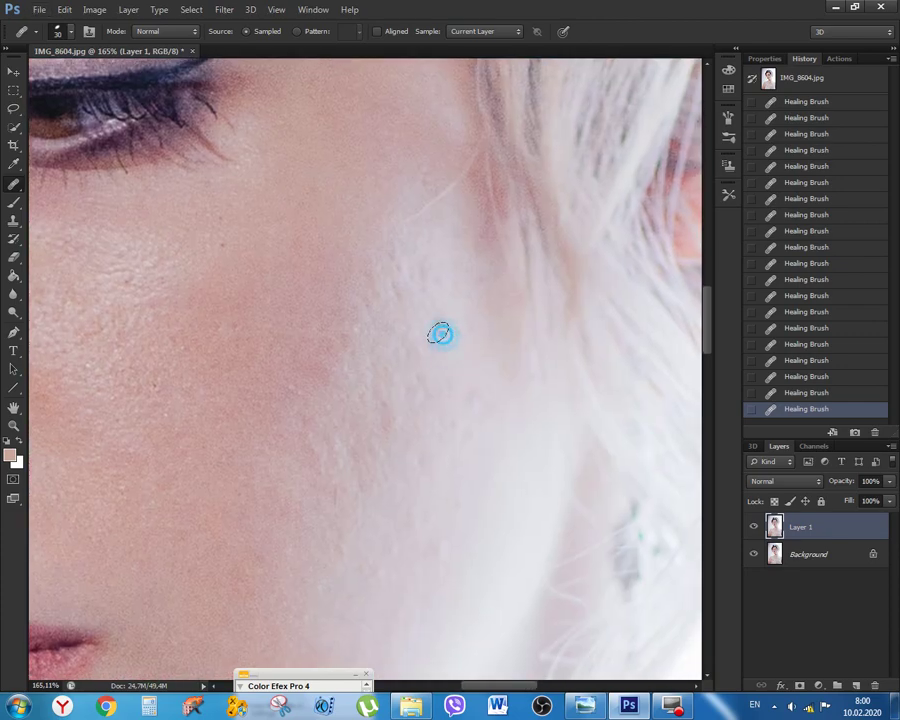
click(440, 323)
alt+click(438, 308)
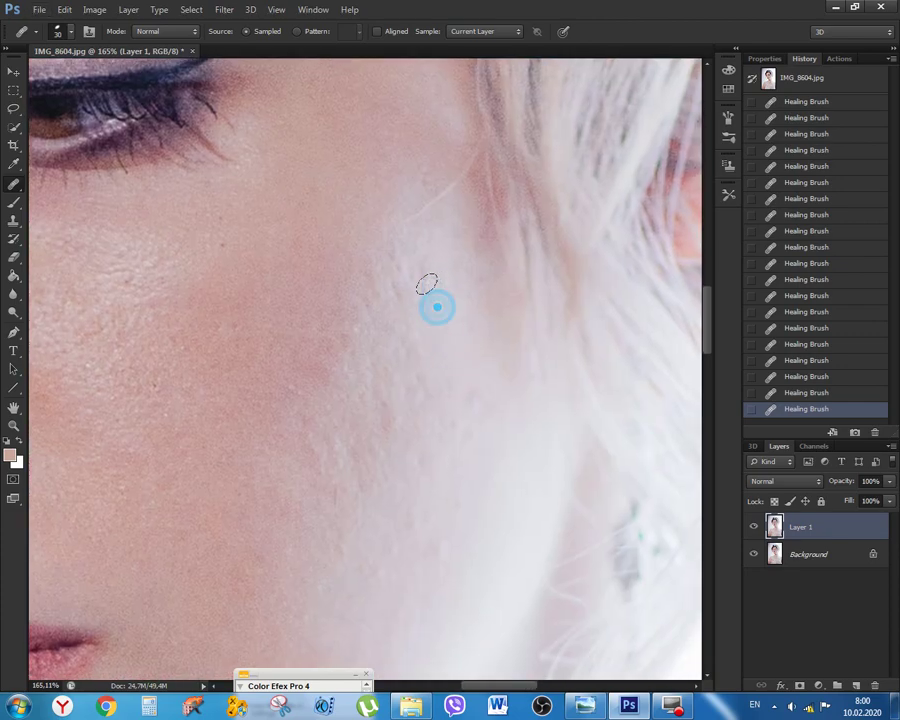
click(426, 273)
click(418, 285)
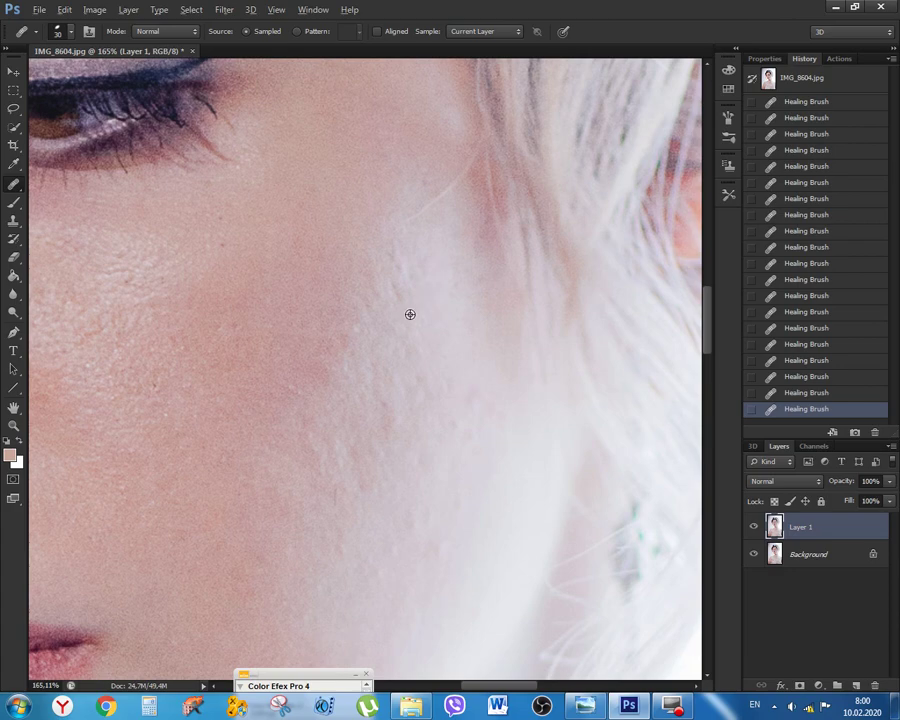
Heal the marks at the inner edge of the bright cheek area, just below the stray hair beside the eye
alt+click(397, 298)
alt+click(390, 222)
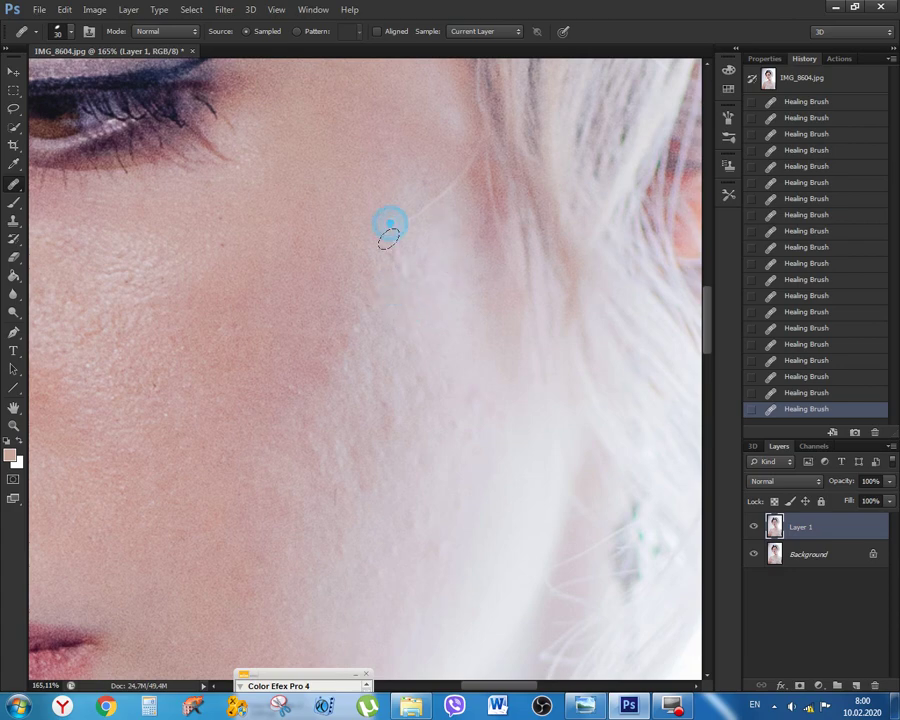
click(394, 257)
alt+click(416, 251)
click(403, 261)
Smooth the bumps where the reddish mid-cheek skin turns into the bright outer cheek, sampling from the cheek above them
scroll(495, 294, down, 6)
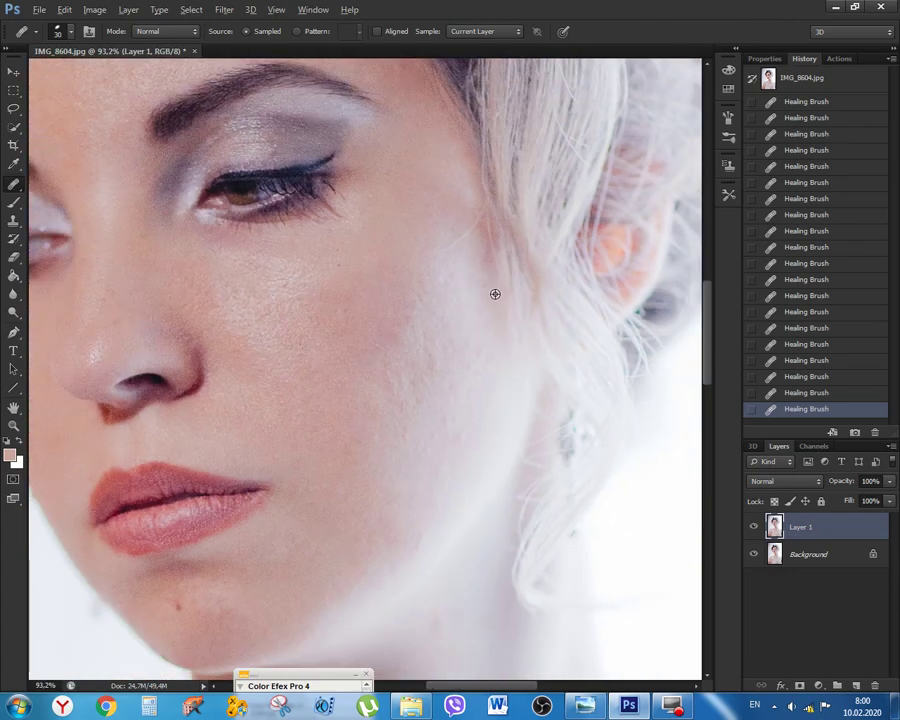
alt+scroll(505, 298, up, 3)
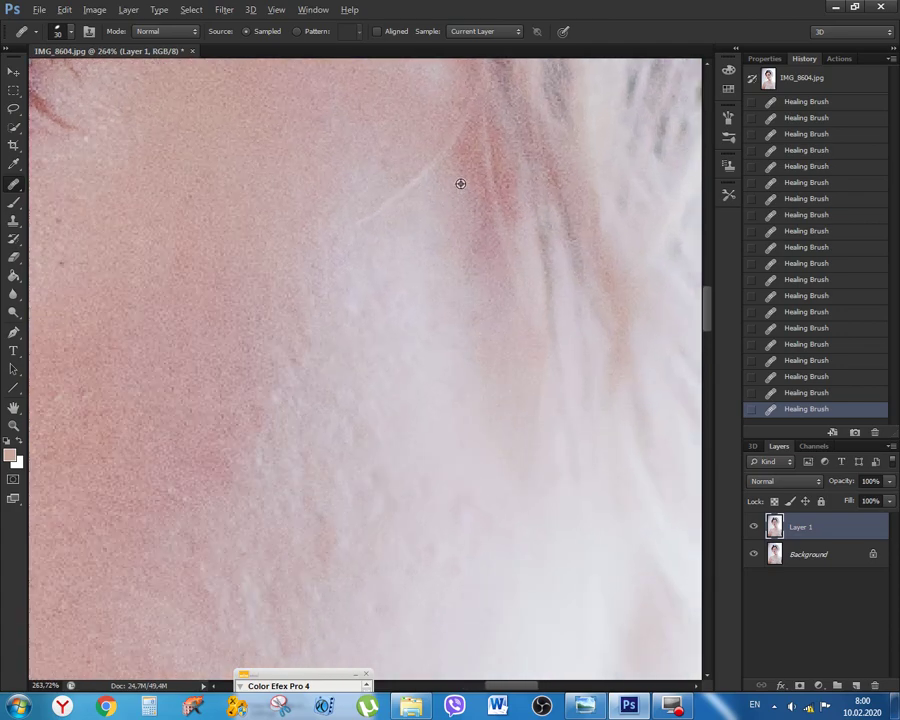
alt+scroll(458, 198, down, 8)
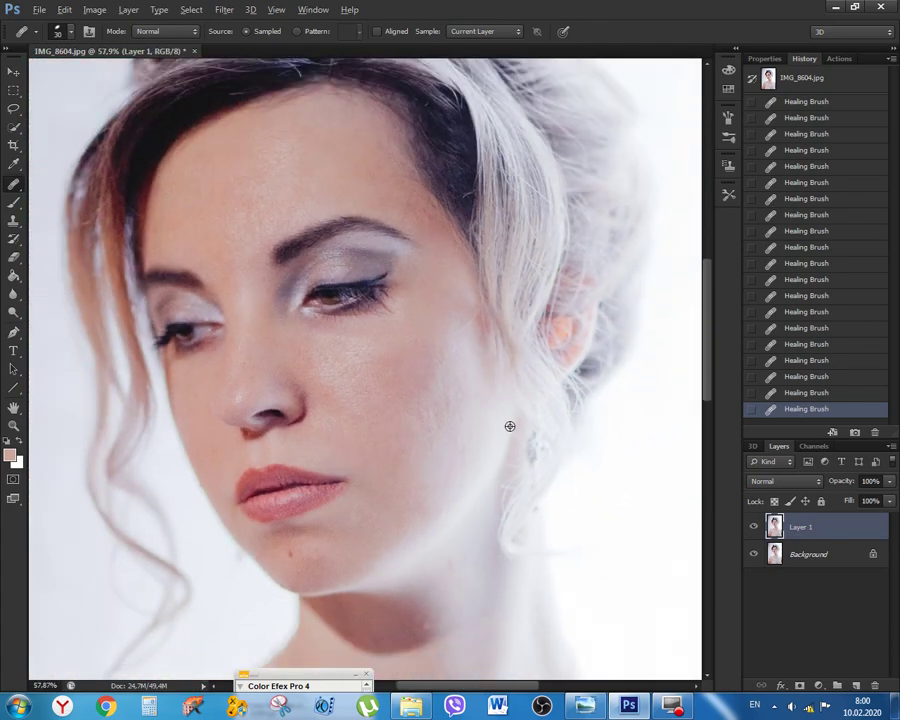
alt+scroll(511, 443, up, 2)
alt+scroll(513, 444, up, 2)
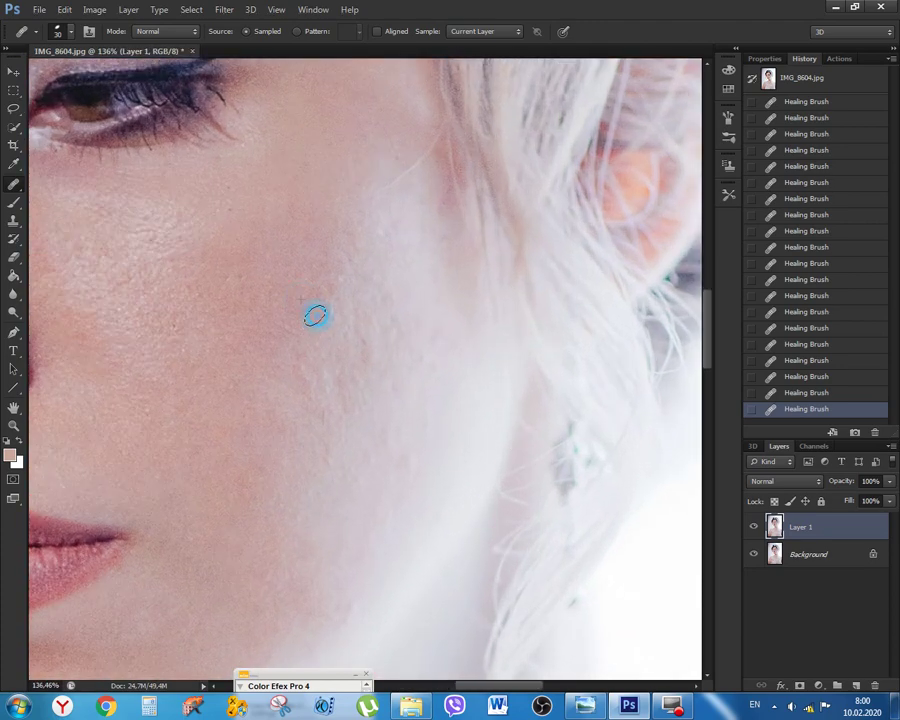
mouse_move(315, 316)
mouse_down()
mouse_move(311, 305)
mouse_move(307, 314)
mouse_up()
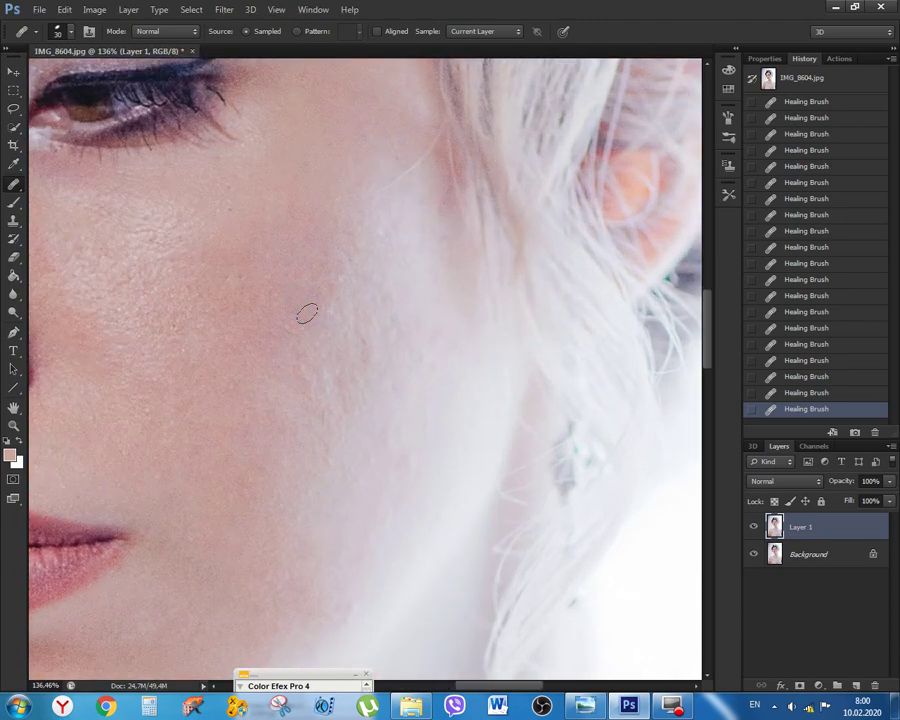
click(362, 290)
alt+click(326, 262)
drag(333, 271, 340, 285)
Heal the upper end of the bright cheek area below the stray hair with the brush size at 40
alt+click(387, 253)
click(380, 232)
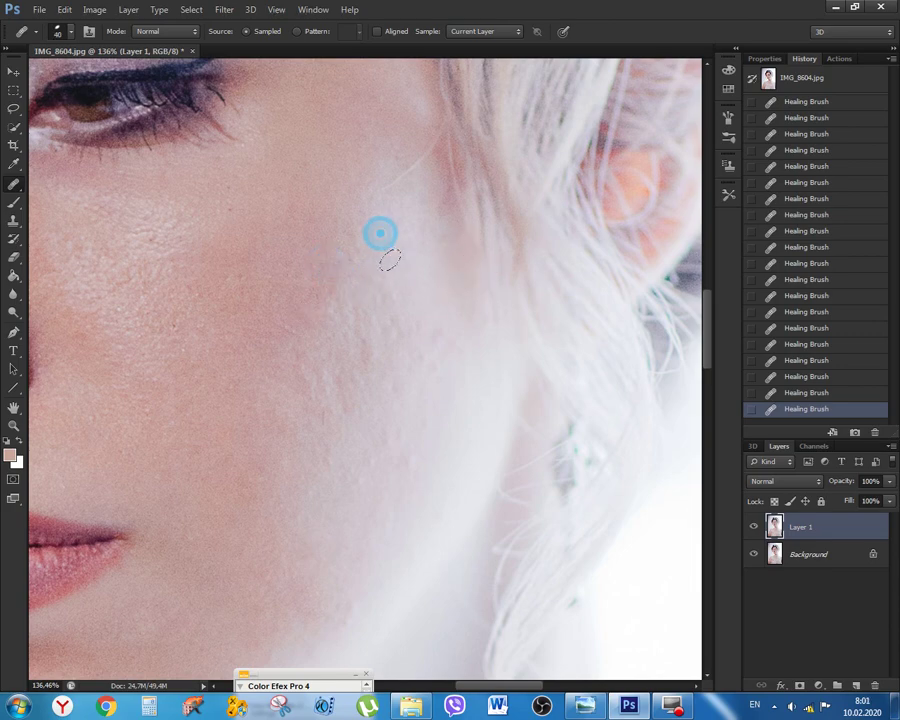
alt+click(368, 263)
click(362, 227)
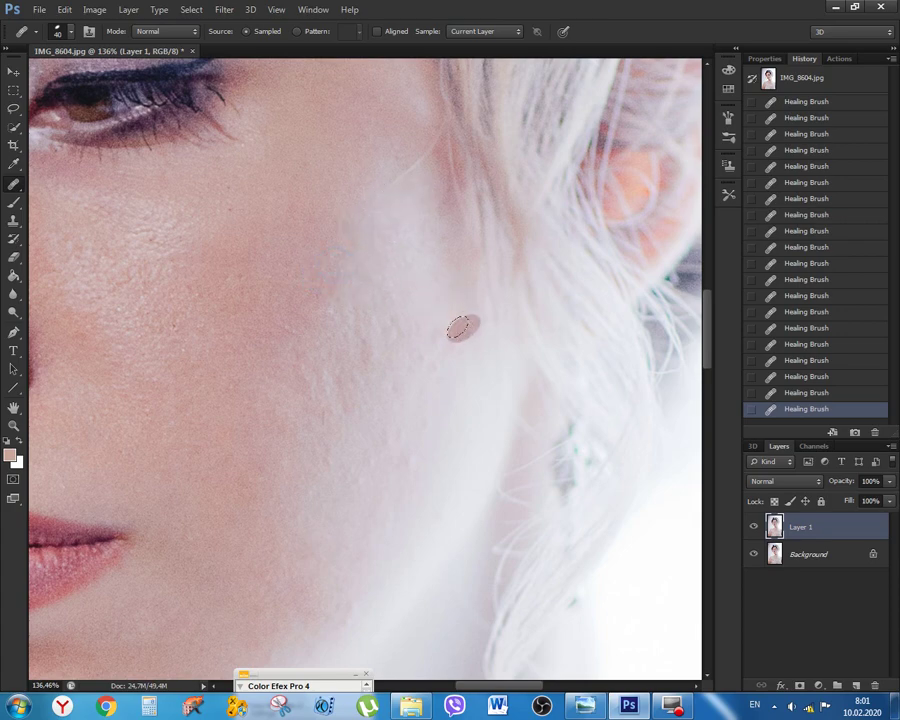
Even out the bumps in the middle of the bright outer cheek and along its side toward the hair
alt+click(364, 408)
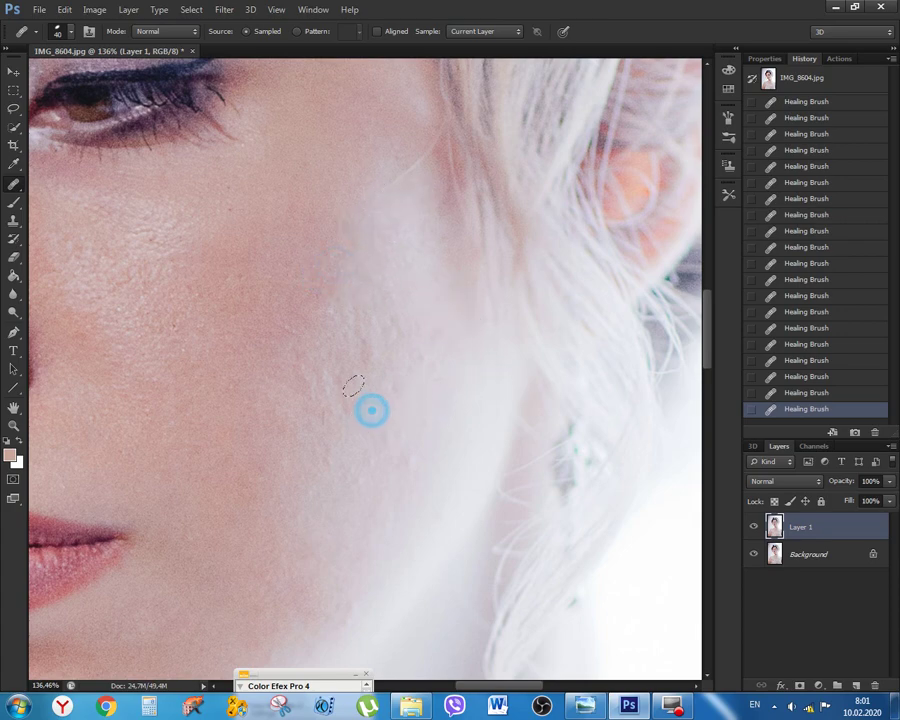
click(354, 374)
click(379, 376)
click(368, 352)
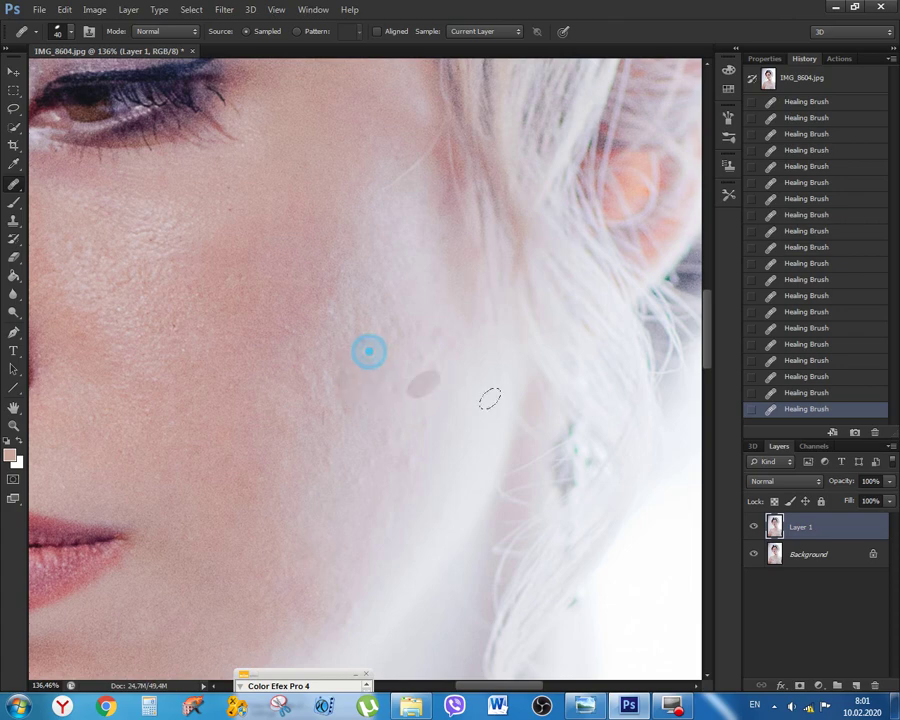
alt+click(420, 307)
click(392, 320)
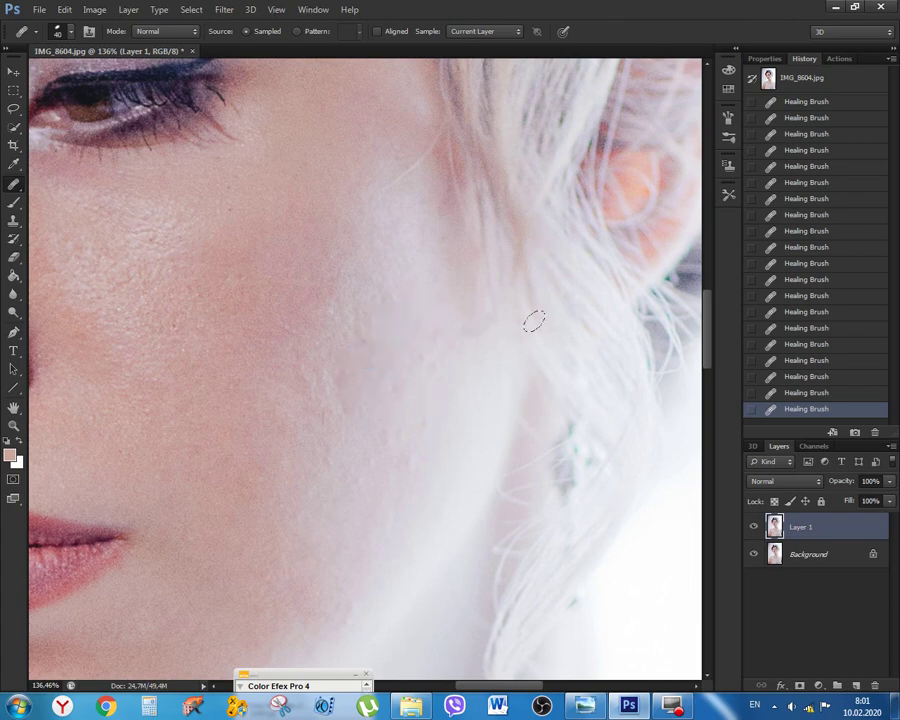
click(442, 325)
click(446, 340)
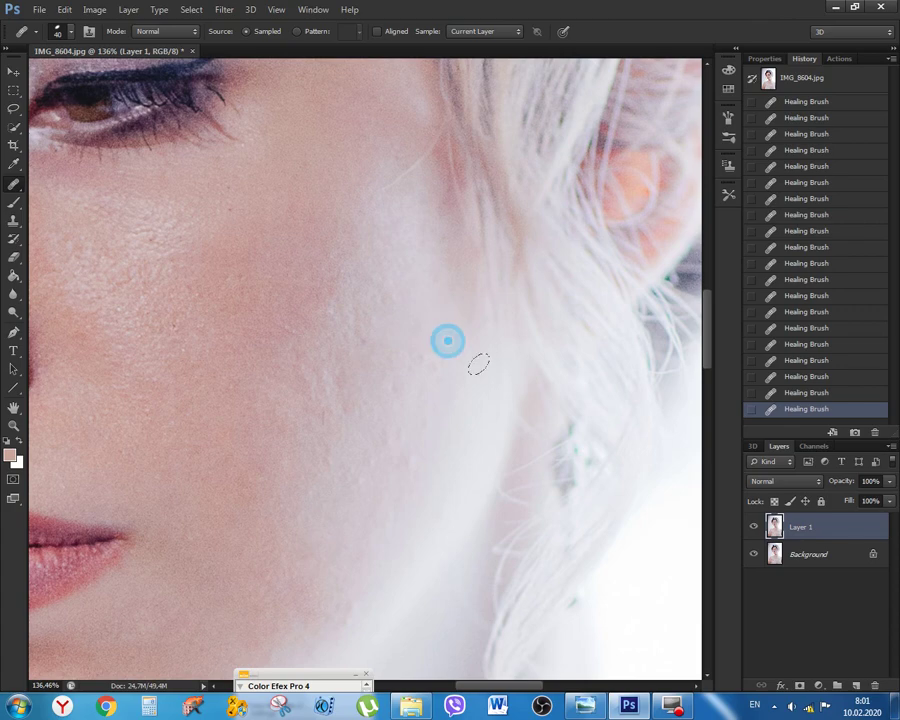
click(419, 354)
Heal the small marks on the lower part of the bright outer cheek, level with the nostril and lips
scroll(482, 518, down, 3)
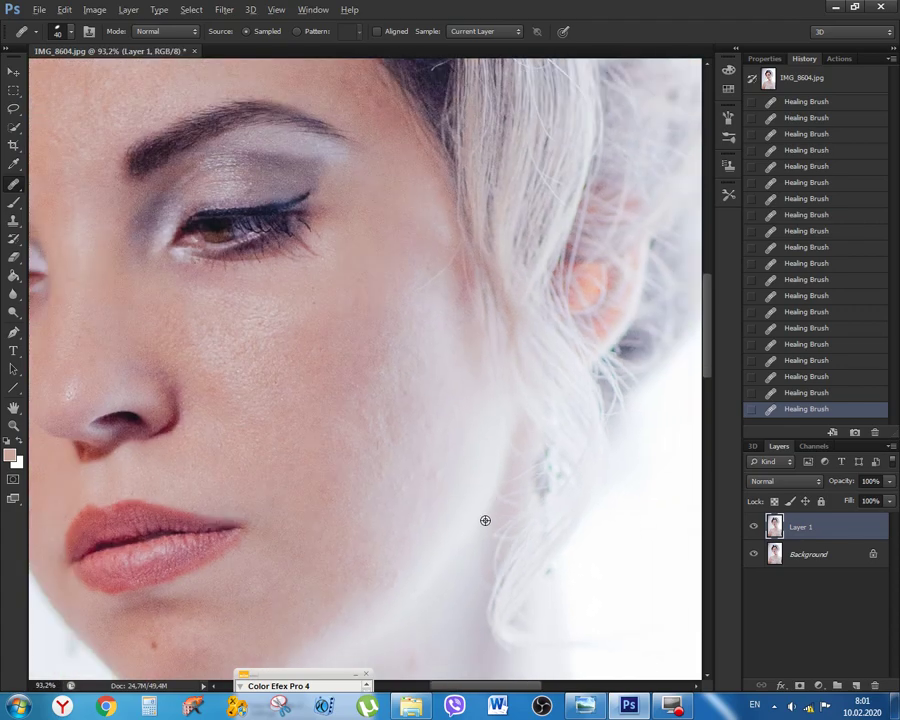
scroll(434, 502, up, 2)
alt+click(428, 485)
click(428, 465)
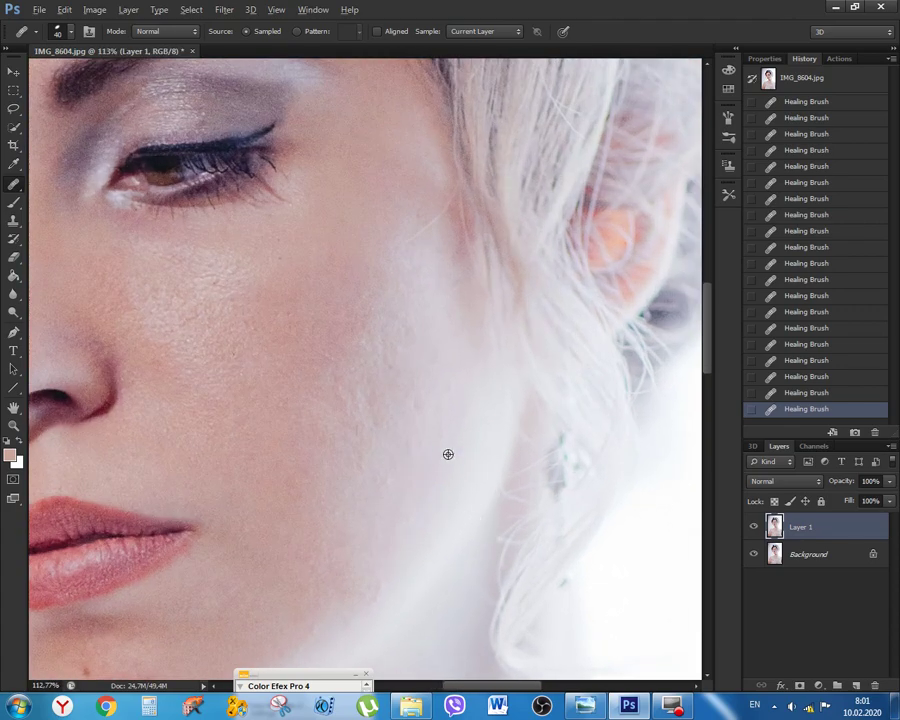
alt+click(447, 453)
click(440, 438)
alt+click(417, 464)
click(408, 450)
click(400, 465)
click(391, 477)
Set the brush size to 50 and heal the pink spot on the bright neck skin below the jaw
scroll(502, 458, down, 4)
scroll(524, 452, down, 2)
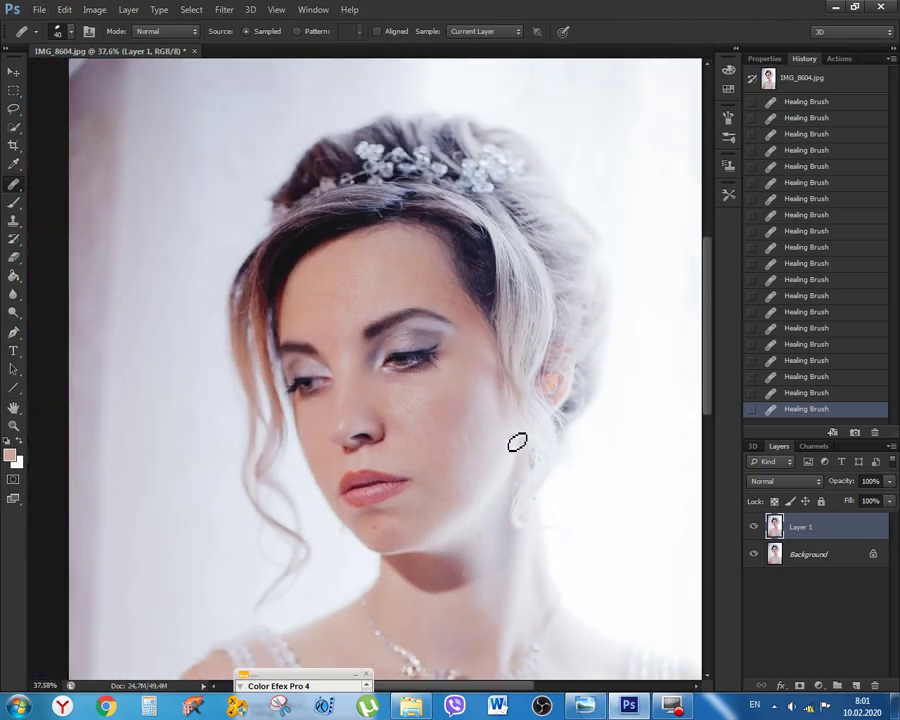
scroll(517, 442, down, 2)
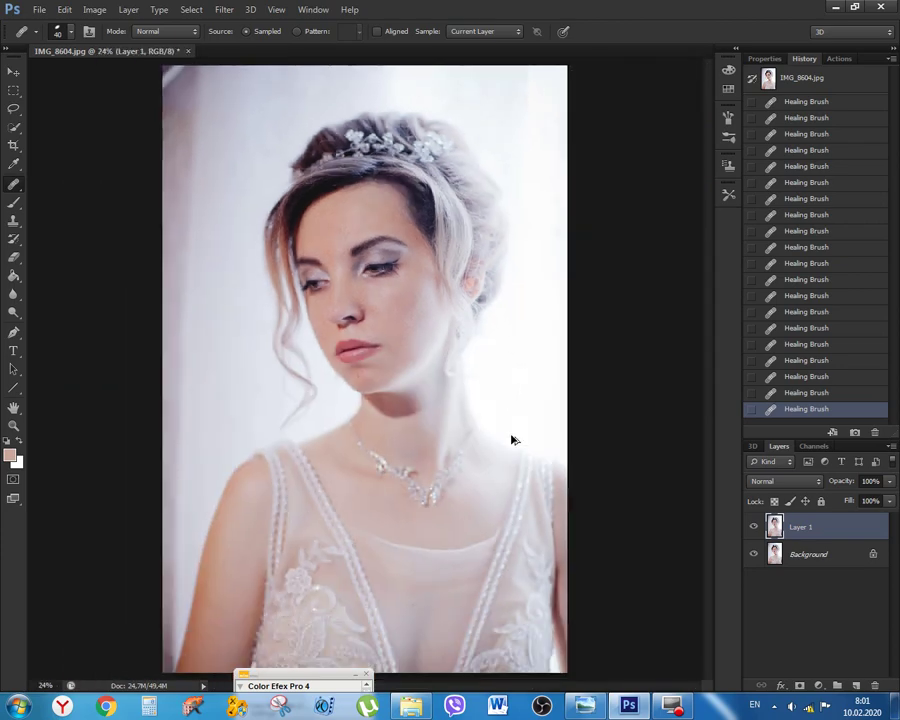
scroll(512, 440, up, 4)
drag(516, 316, 476, 570)
drag(548, 402, 386, 537)
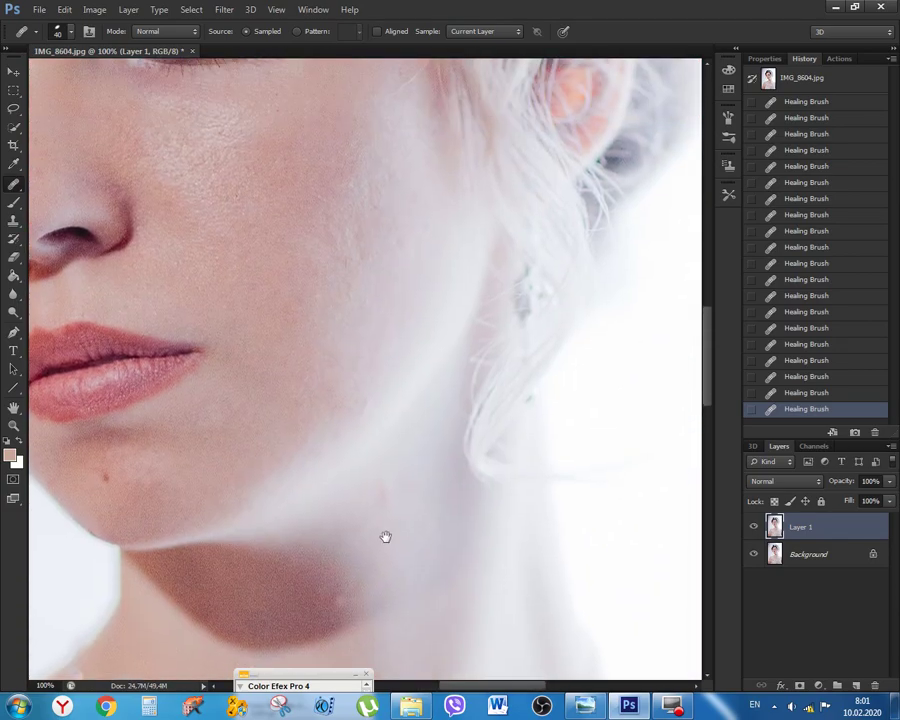
drag(446, 570, 450, 456)
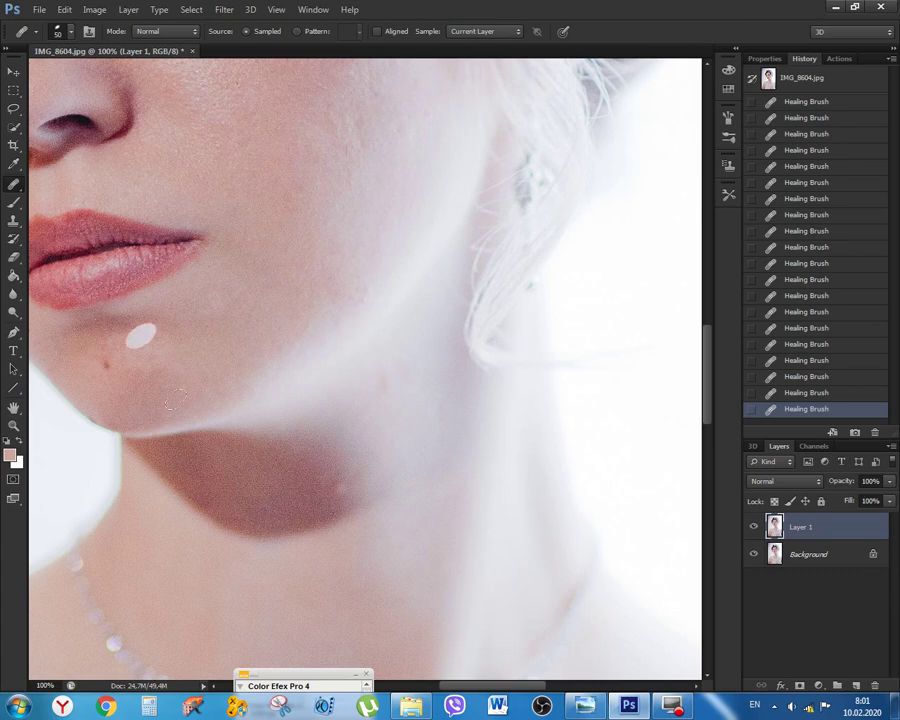
alt+click(389, 406)
click(381, 383)
Heal the light spot at the edge of the dark shadow under the chin, sampling from the shadowed skin
alt+scroll(396, 316, up, 3)
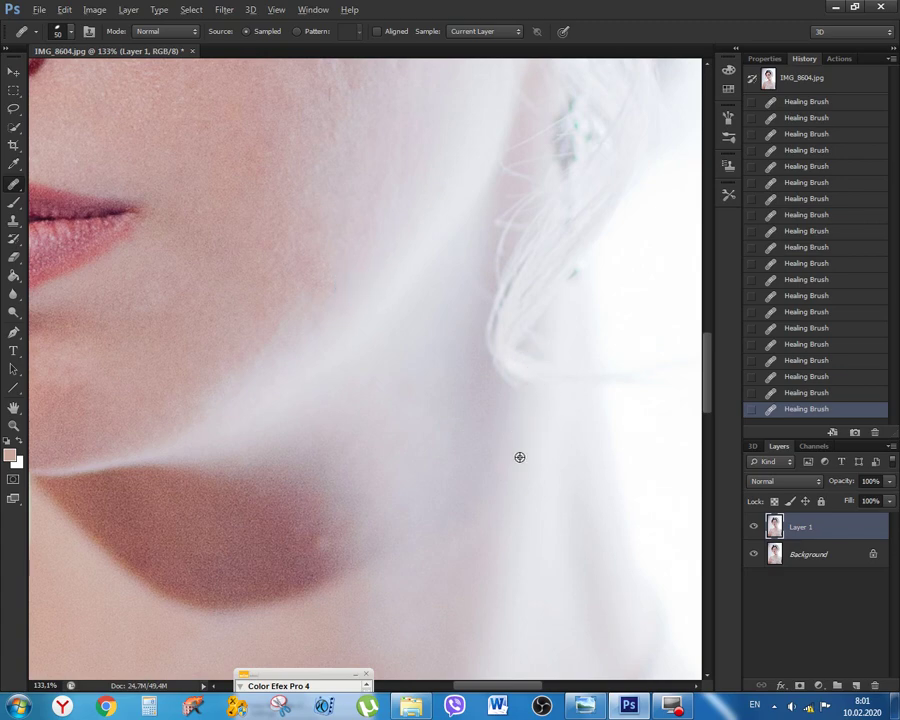
alt+scroll(516, 454, down, 3)
alt+scroll(436, 557, up, 2)
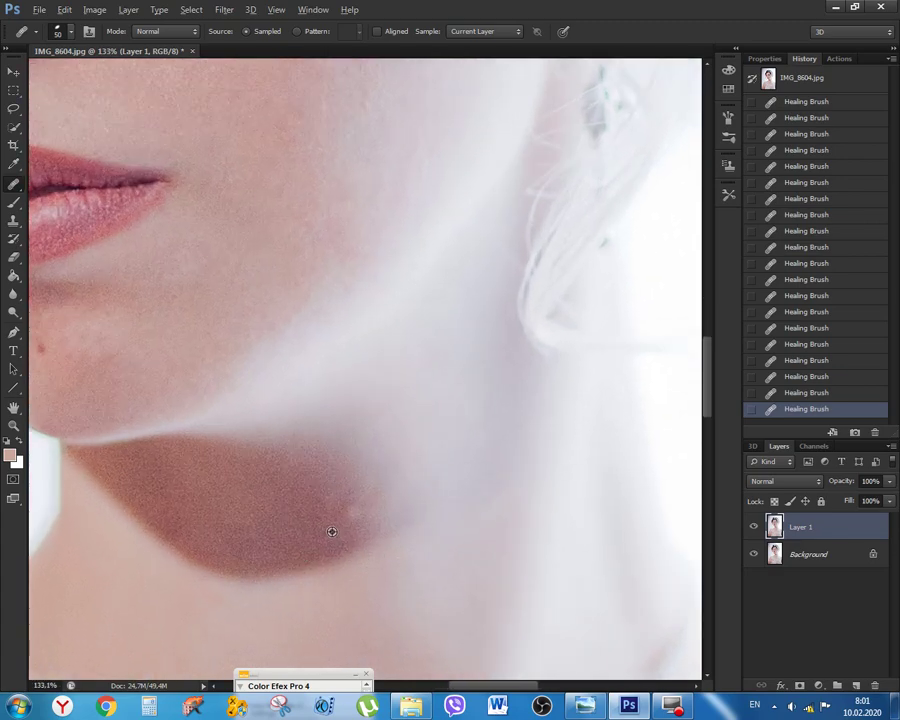
alt+click(331, 531)
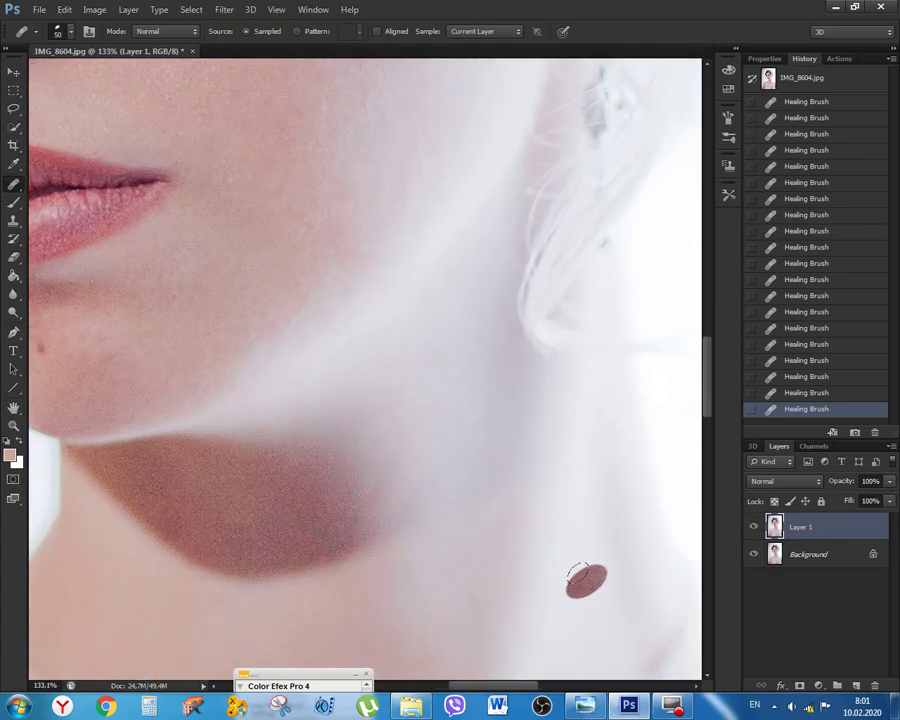
alt+scroll(585, 578, down, 5)
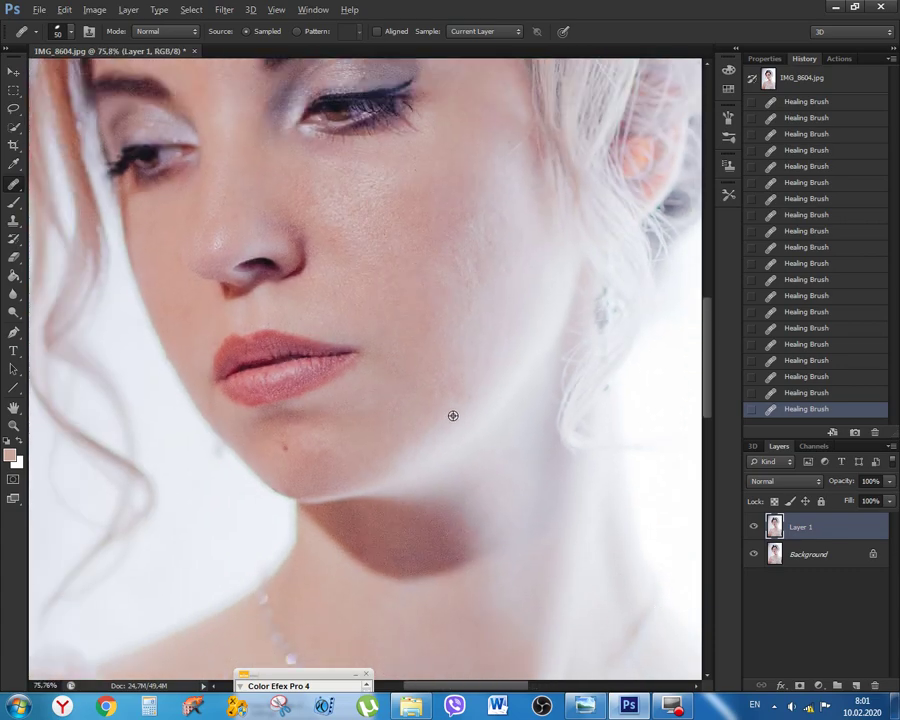
Heal the remaining bumps on the outer cheek between nostril and lip level, sampling from the smoother skin nearby
alt+scroll(453, 434, up, 4)
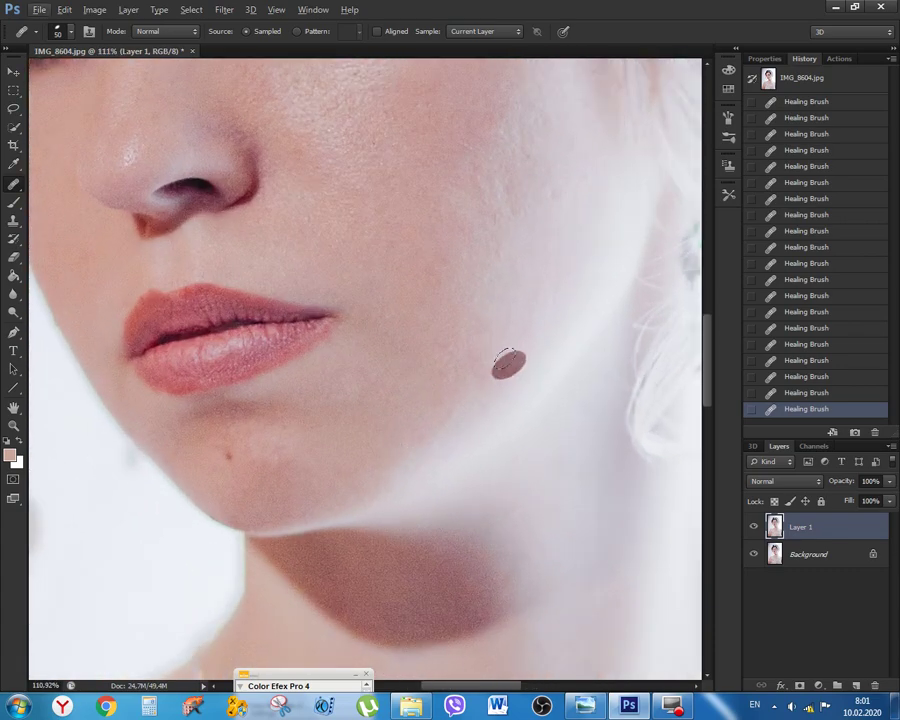
drag(551, 268, 498, 466)
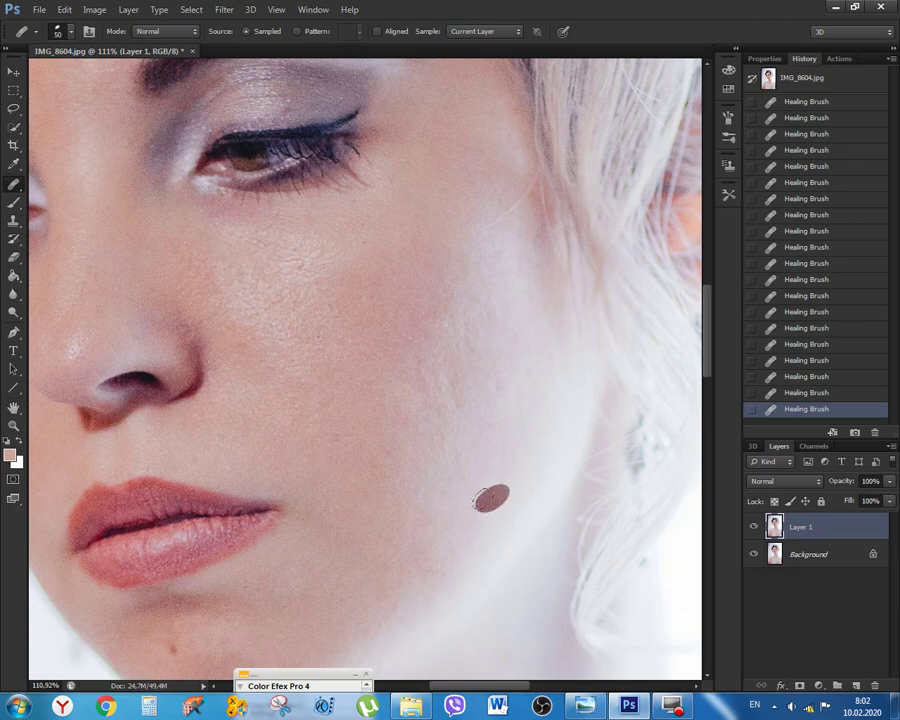
alt+scroll(487, 489, up, 3)
alt+click(432, 464)
click(428, 441)
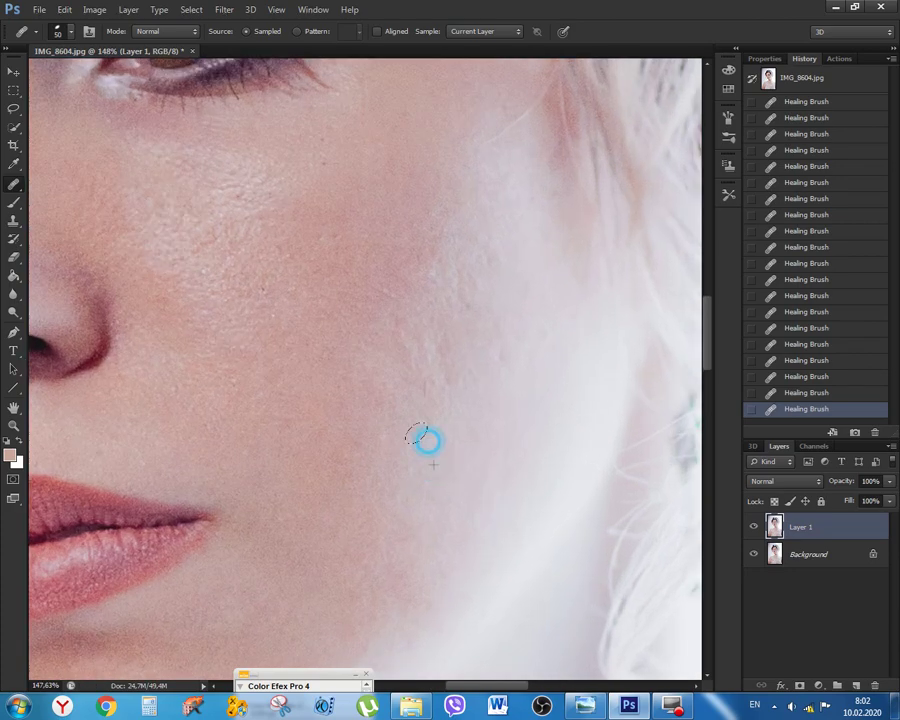
alt+click(460, 399)
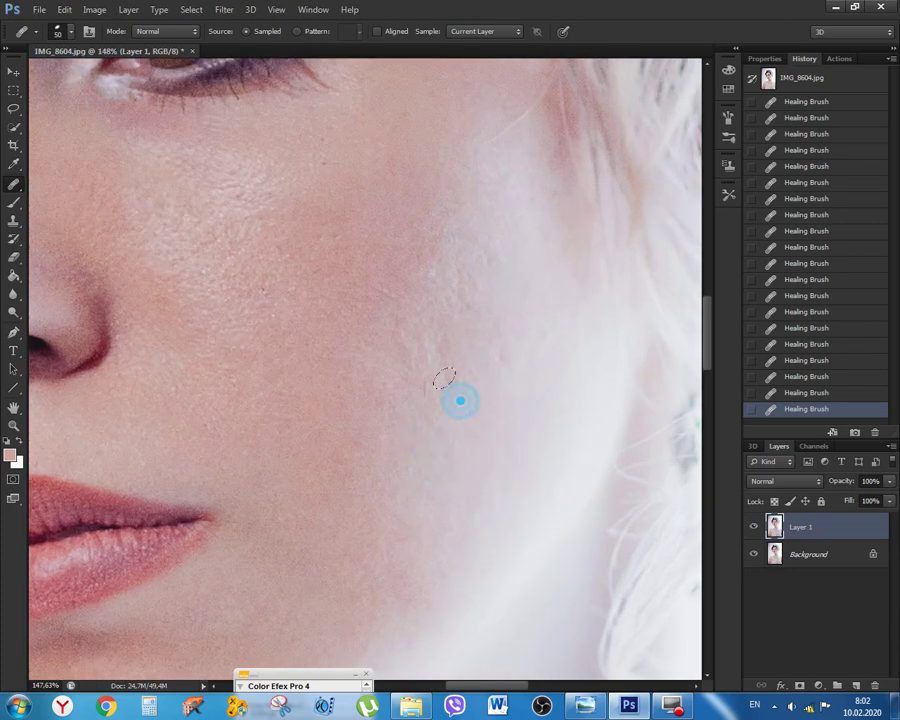
click(451, 377)
click(517, 441)
click(422, 404)
click(424, 380)
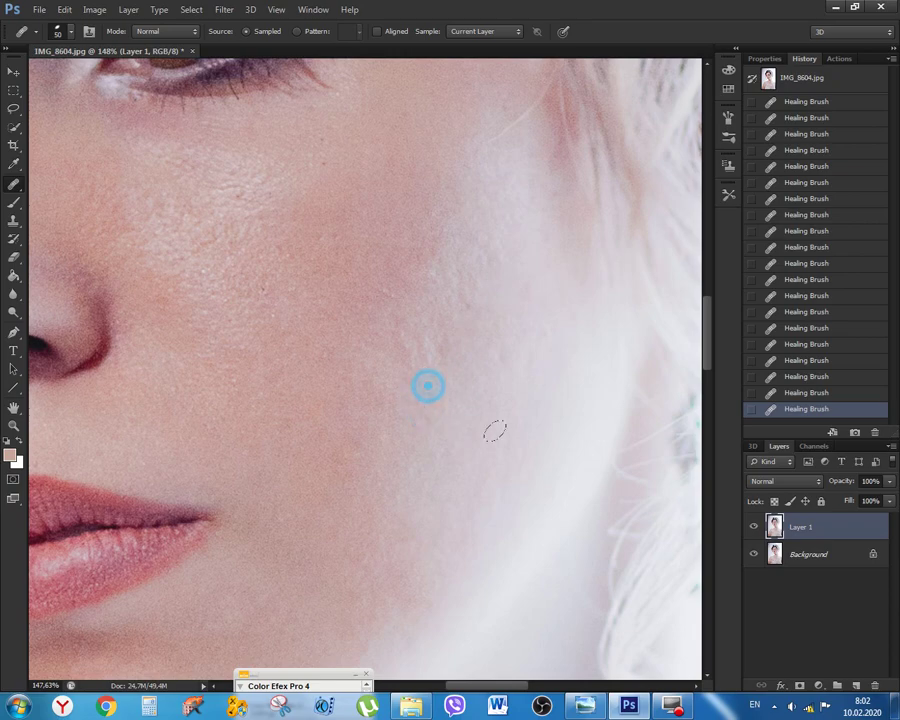
click(560, 456)
Heal the uneven patch on the lower cheek above the bright jawline, sampling from the skin around it
alt+scroll(561, 454, down, 3)
scroll(562, 453, down, 2)
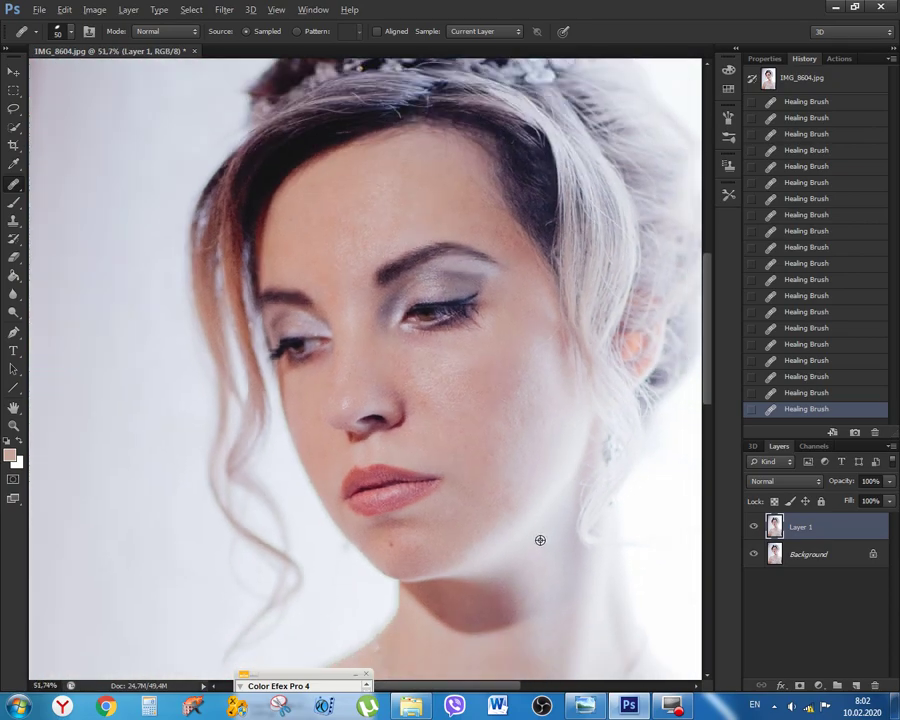
scroll(538, 538, up, 6)
click(484, 464)
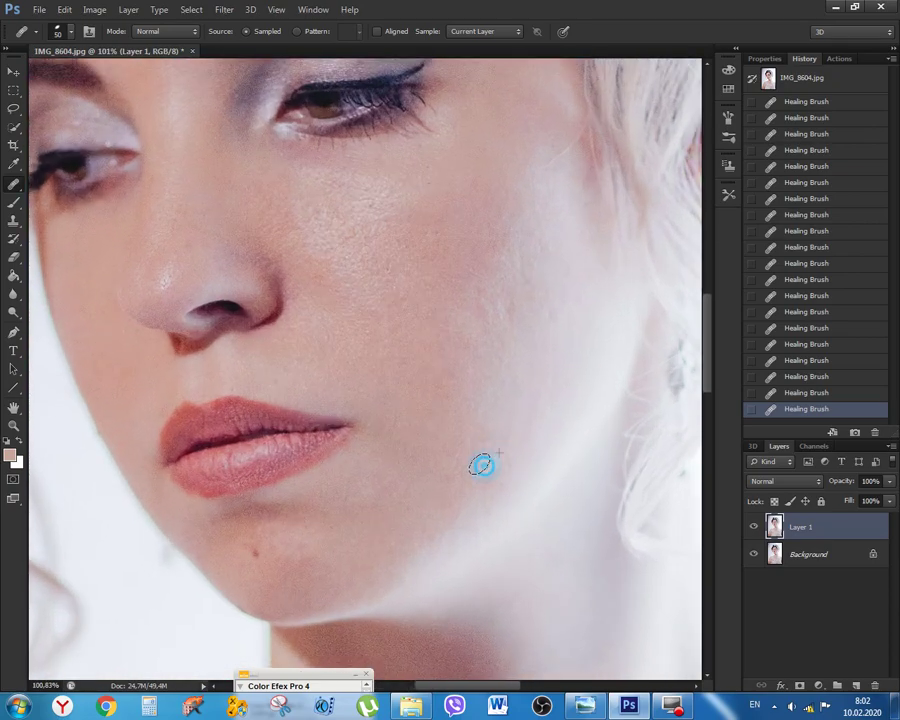
click(478, 474)
alt+click(520, 458)
drag(487, 477, 494, 484)
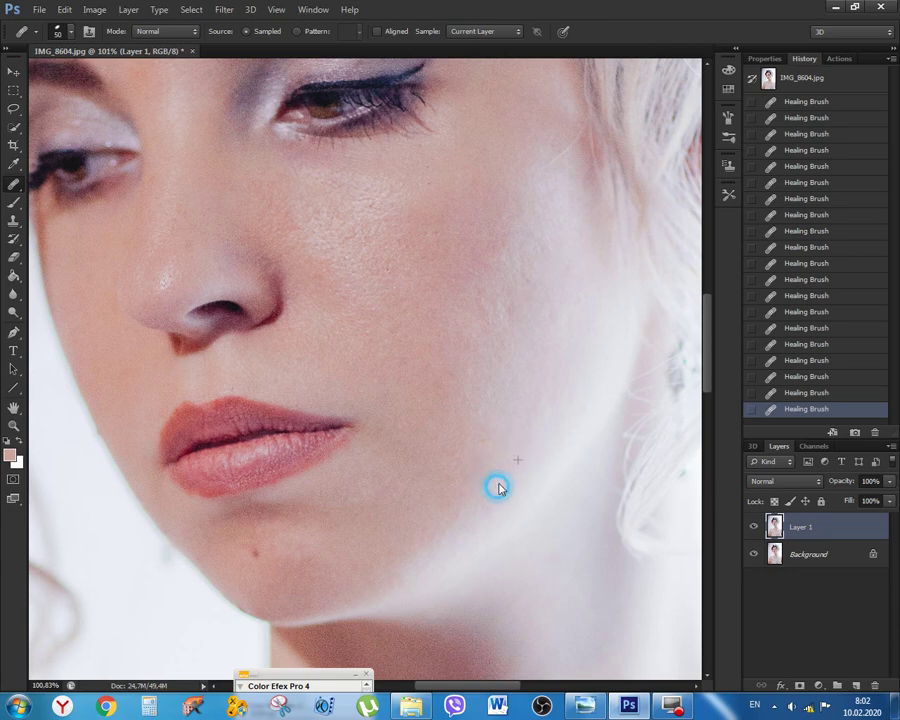
alt+click(466, 522)
click(484, 497)
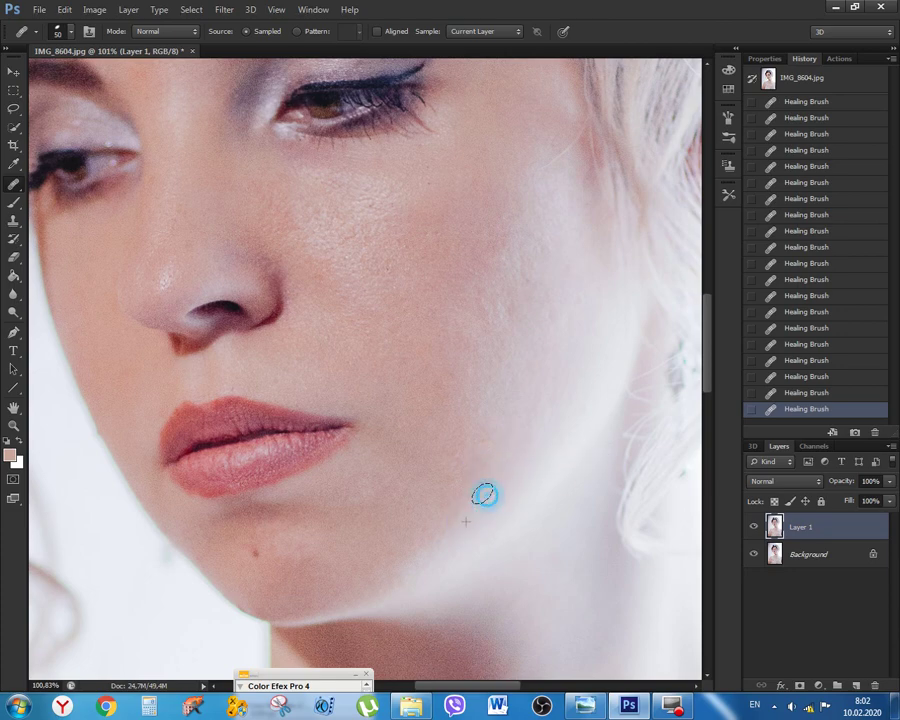
Heal the remaining unevenness on the lower cheek along the bright jawline, sampling from the smooth skin beside it
click(527, 524)
click(484, 532)
alt+click(436, 512)
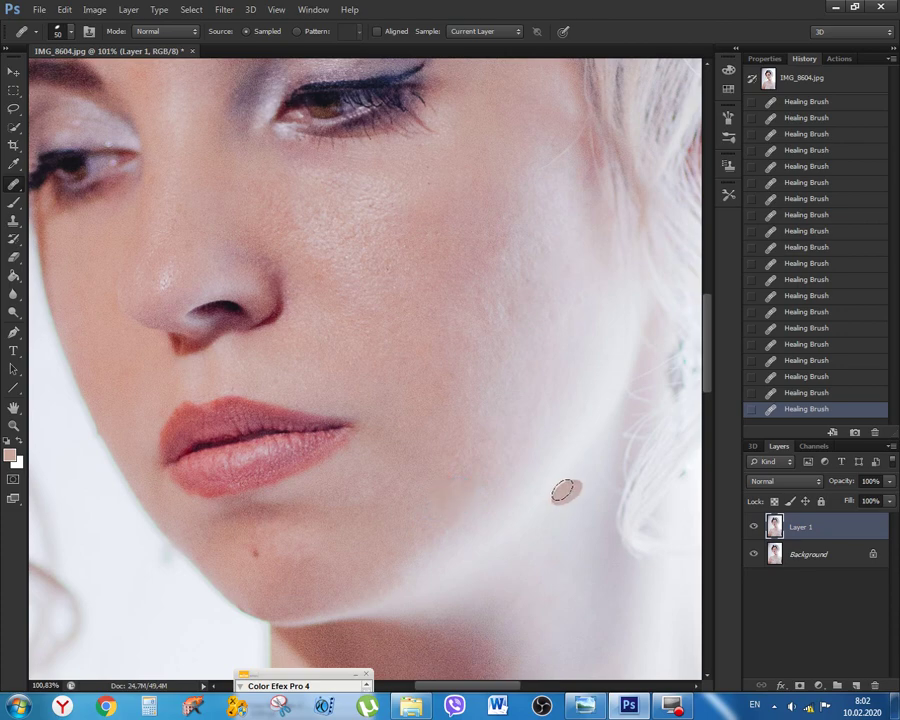
click(428, 491)
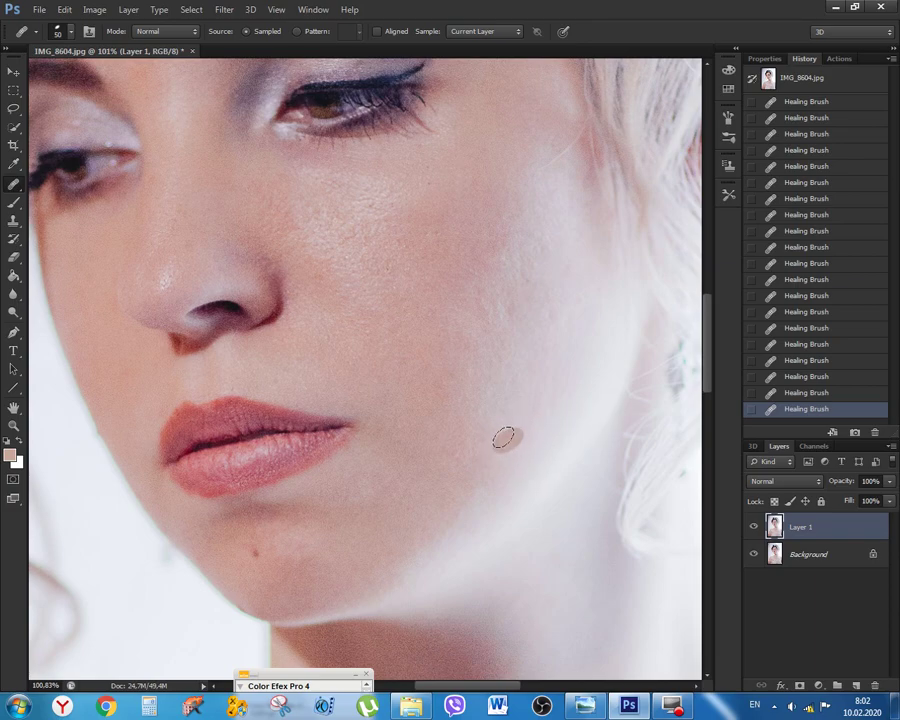
Heal the small bumps on the outer cheek level with the nostril, where the skin turns bright, sampling from nearby skin
scroll(512, 435, down, 3)
scroll(521, 416, up, 1)
scroll(521, 416, up, 3)
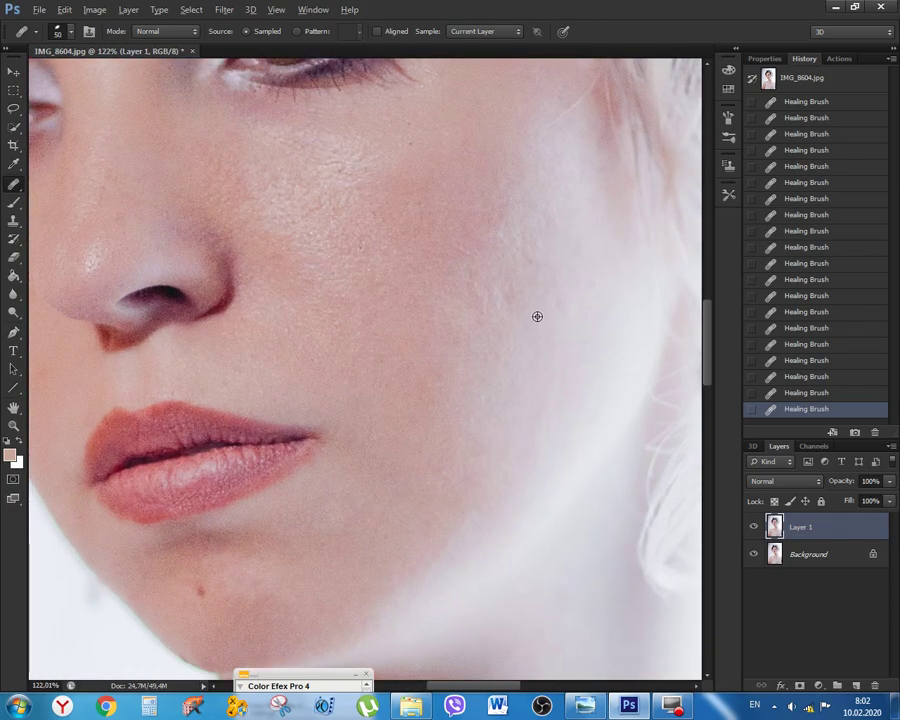
click(491, 233)
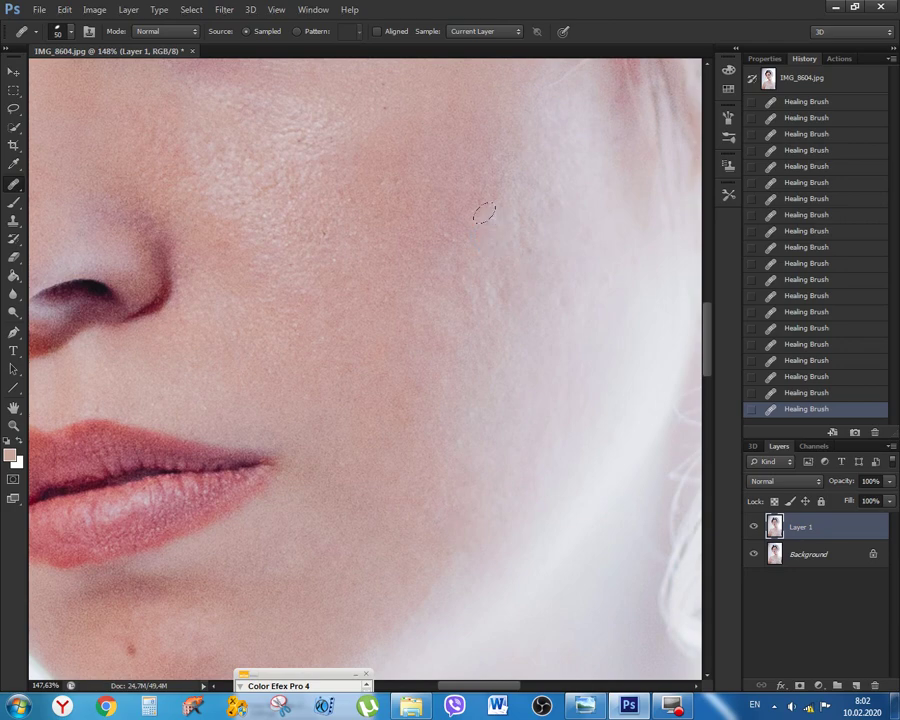
click(492, 217)
click(481, 288)
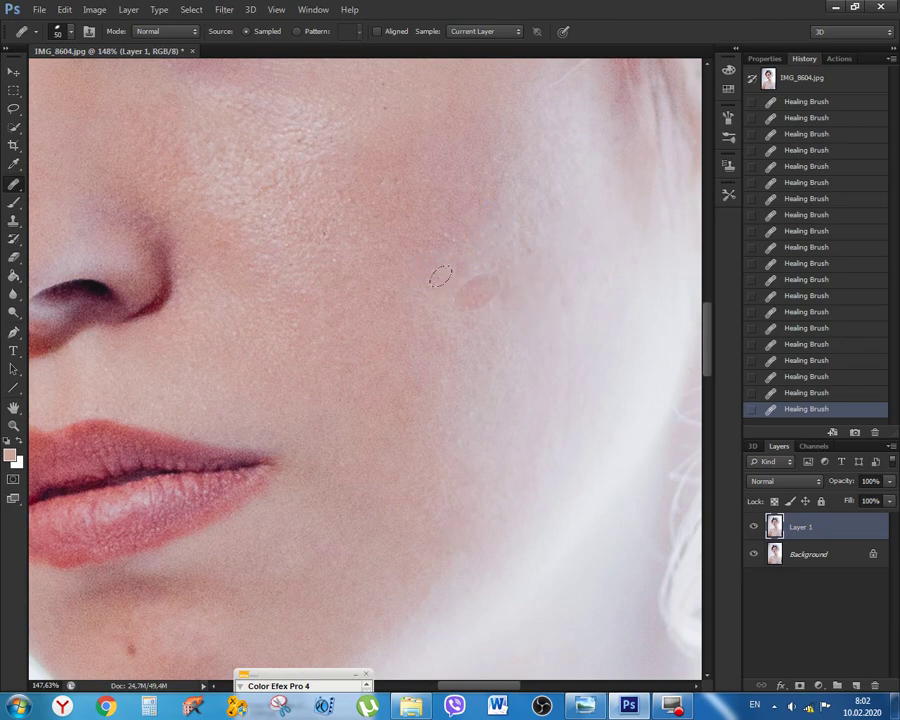
click(446, 263)
click(442, 217)
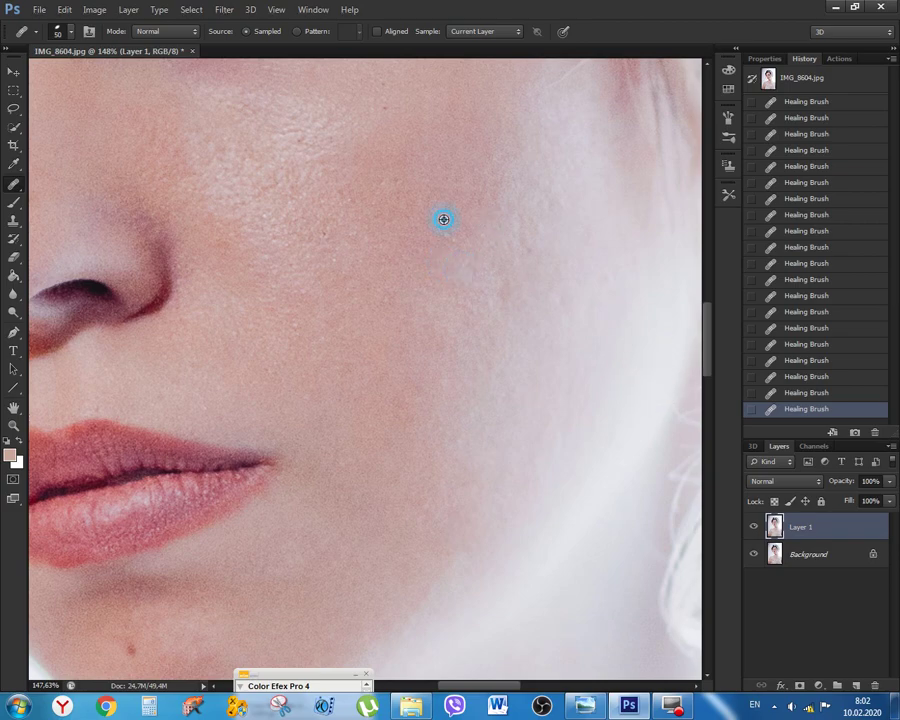
Compare the face before and after healing by toggling the visibility of Layer 1
scroll(556, 372, down, 3)
scroll(552, 371, down, 2)
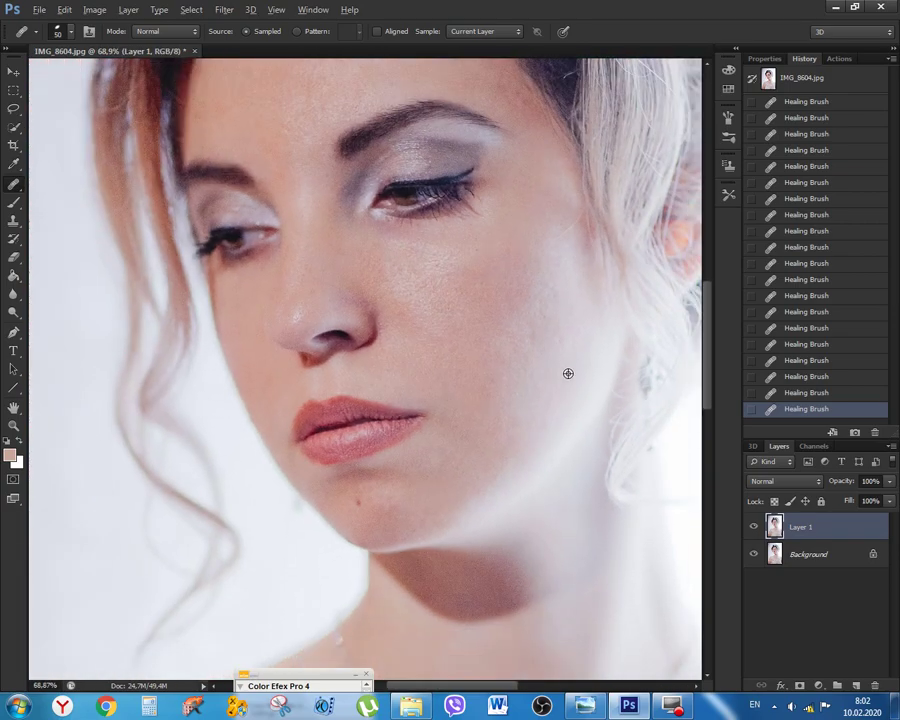
drag(534, 199, 428, 245)
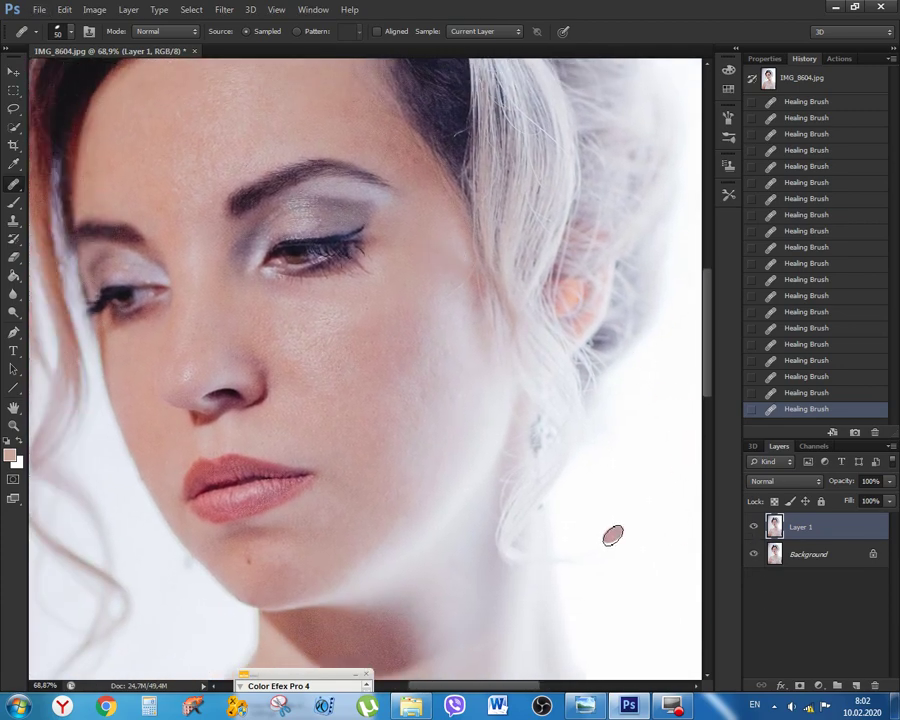
drag(554, 426, 560, 454)
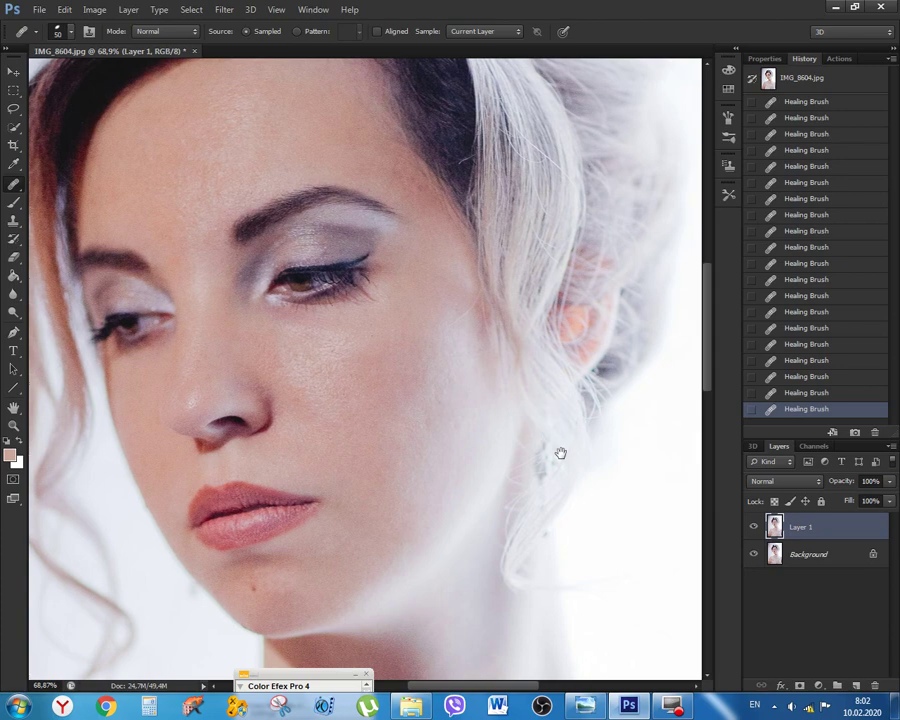
click(753, 527)
click(751, 528)
click(750, 530)
click(750, 530)
Flatten the image so the healed layer becomes part of the background
right_click(811, 528)
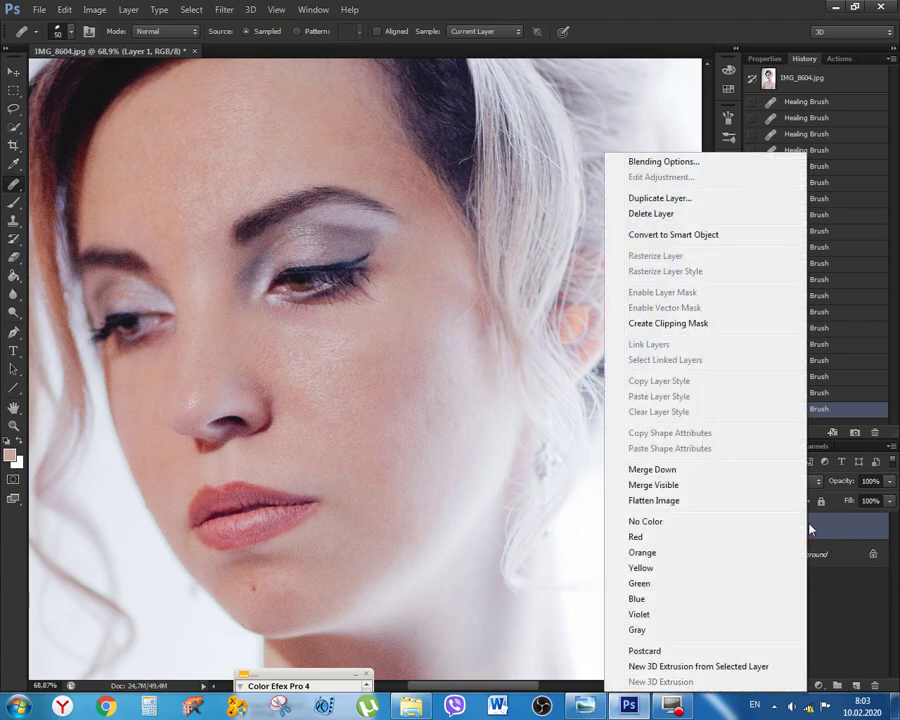
click(128, 12)
click(128, 12)
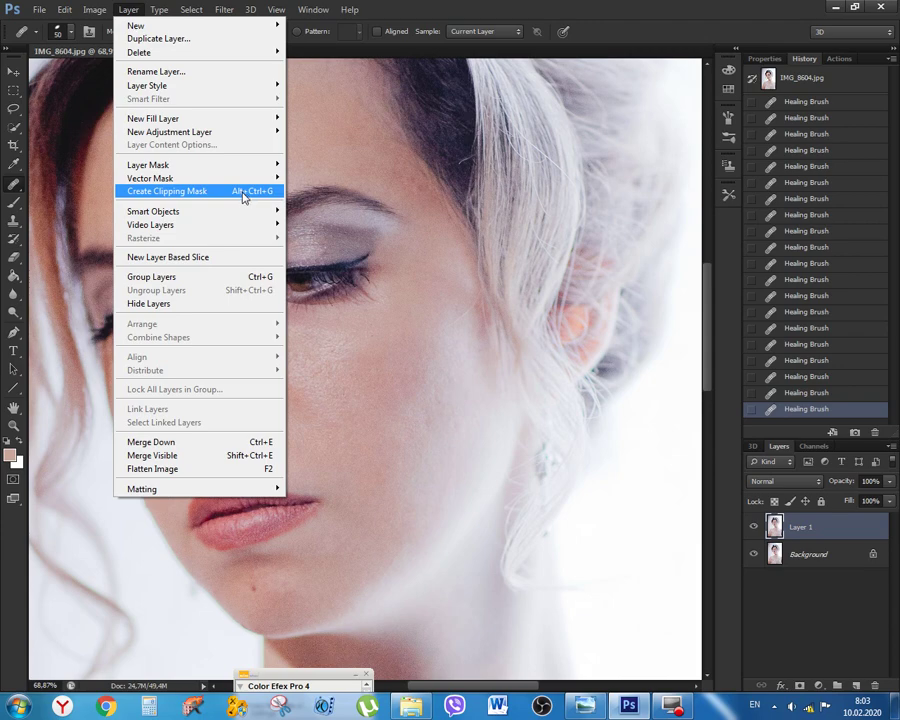
click(463, 10)
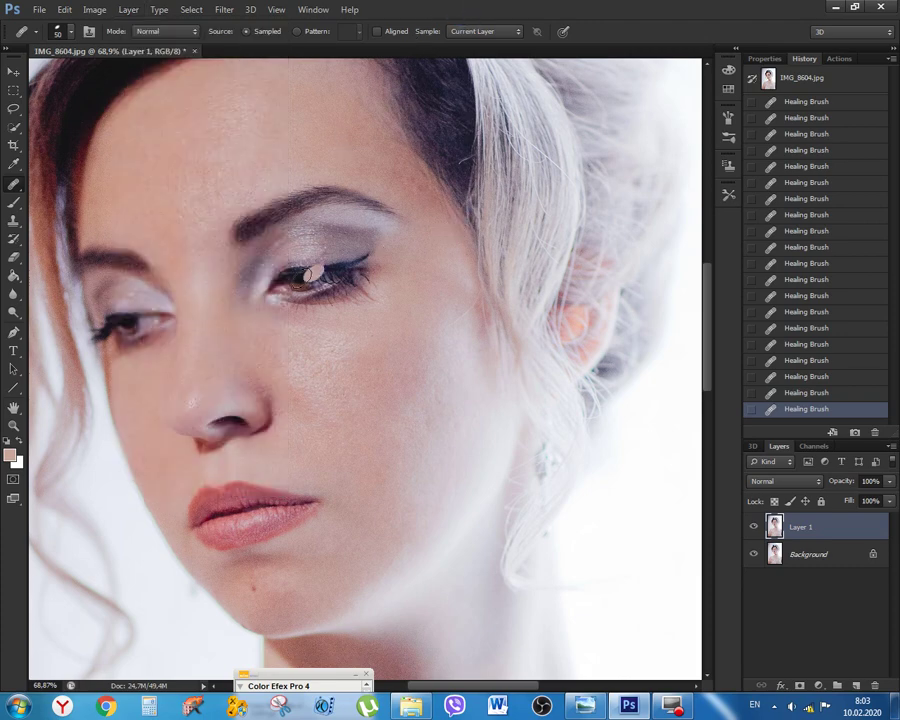
key(ctrl+e)
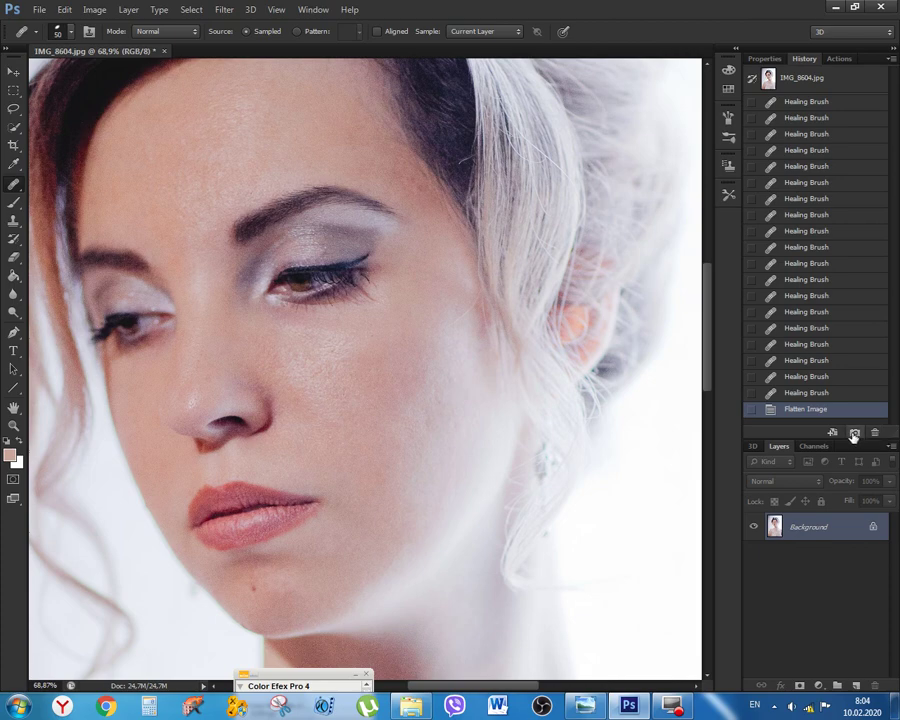
Take a history snapshot of the flattened retouch and compare it with the original IMG_8604.jpg state, ending on the snapshot
click(853, 434)
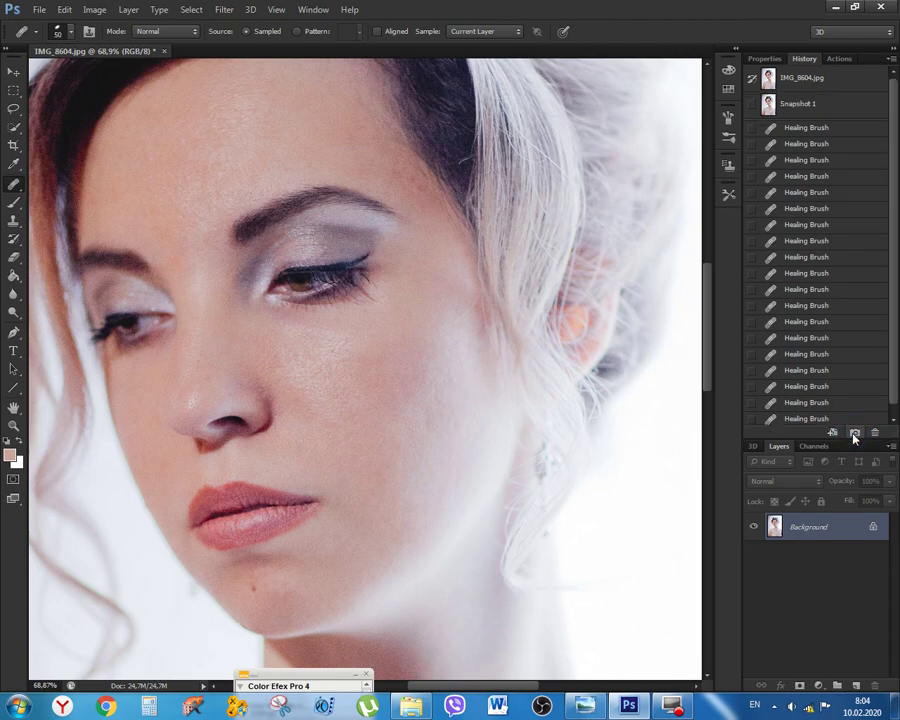
click(817, 78)
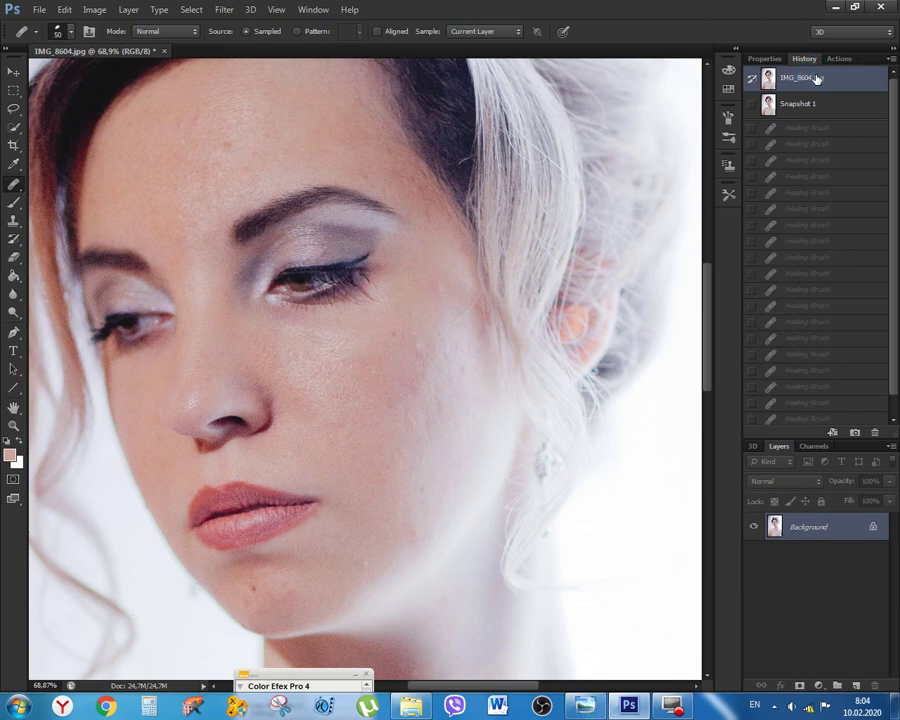
click(810, 108)
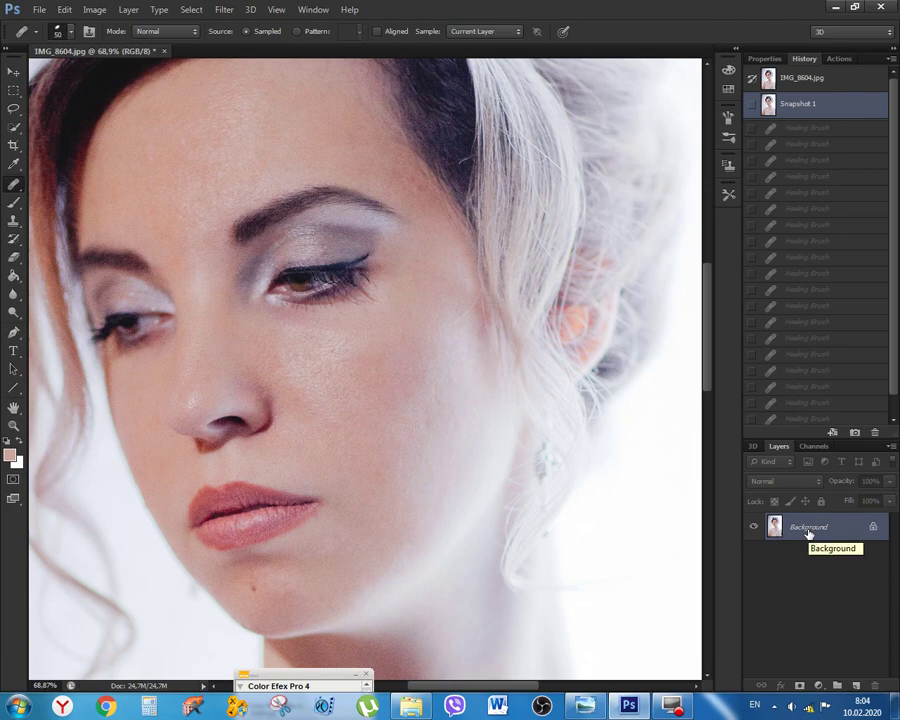
Duplicate the flattened background onto a new layer and switch to the Patch tool for the temple area
key(ctrl+j)
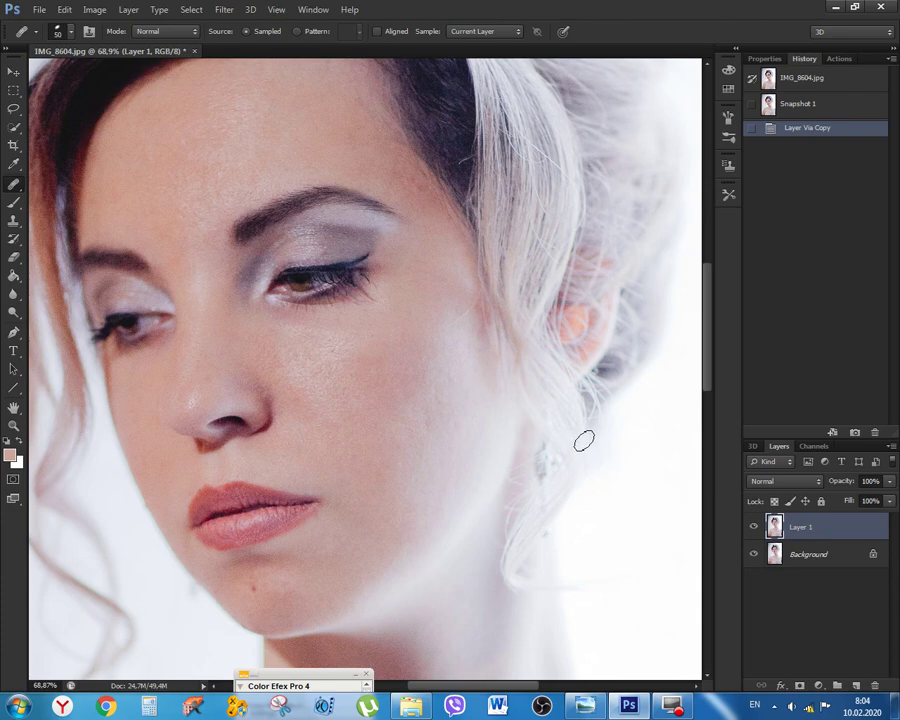
scroll(488, 318, up, 3)
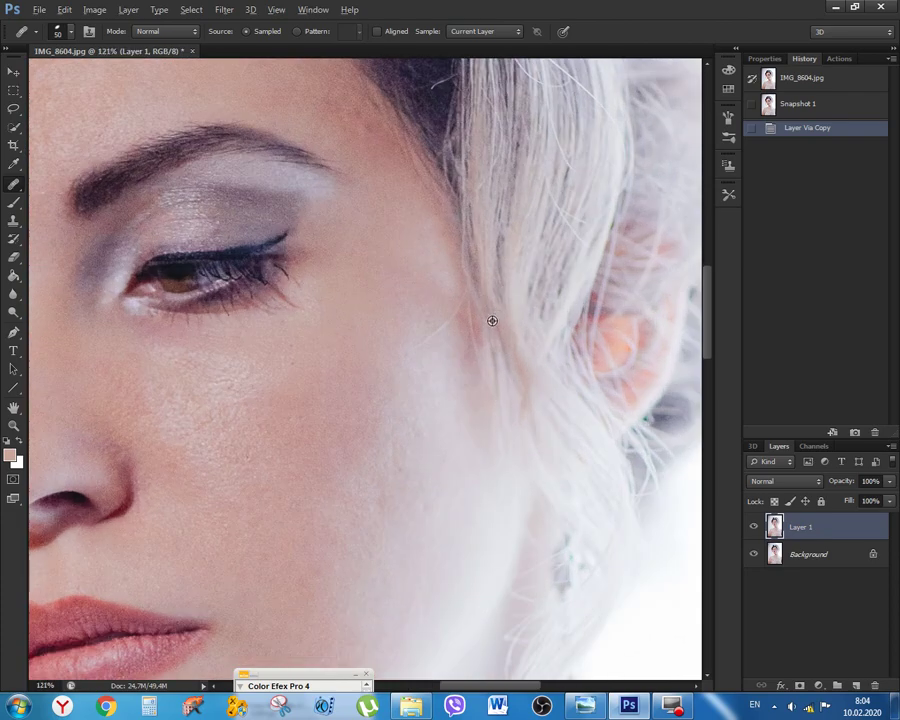
scroll(490, 321, up, 1)
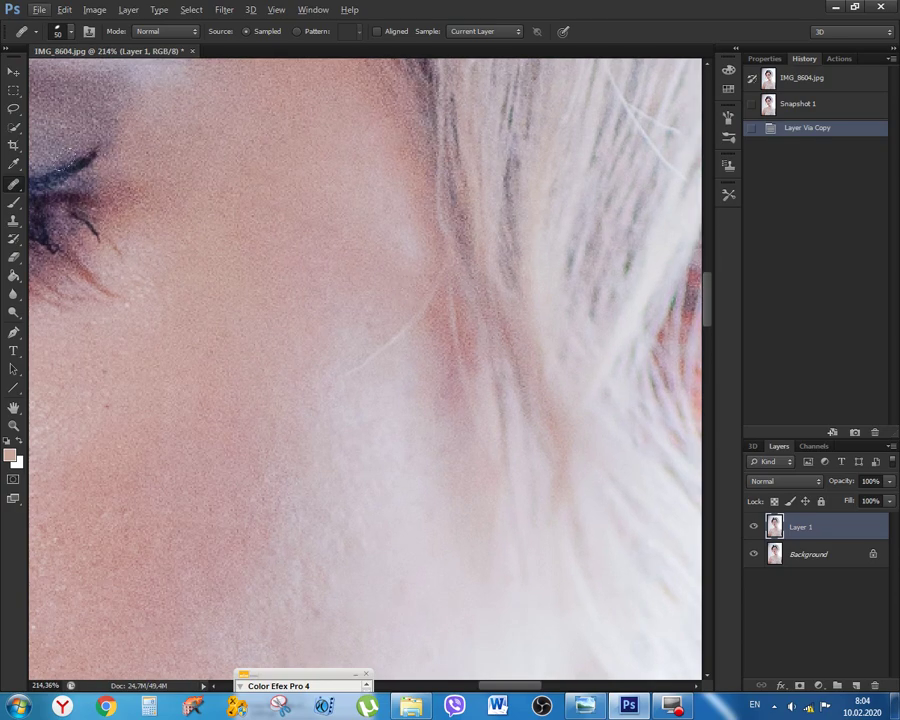
key(shift+j)
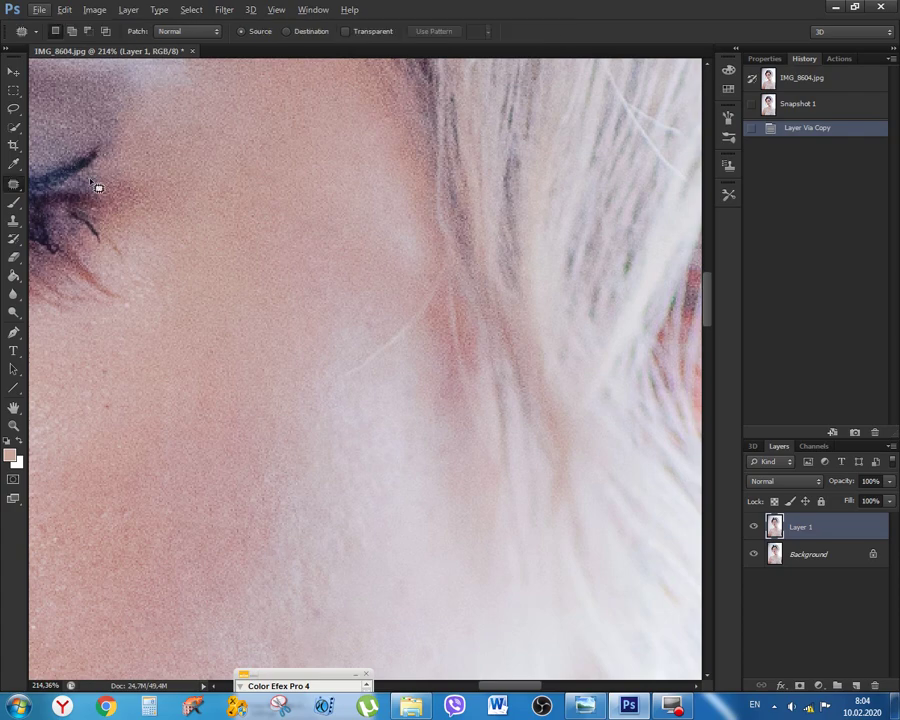
right_click(13, 186)
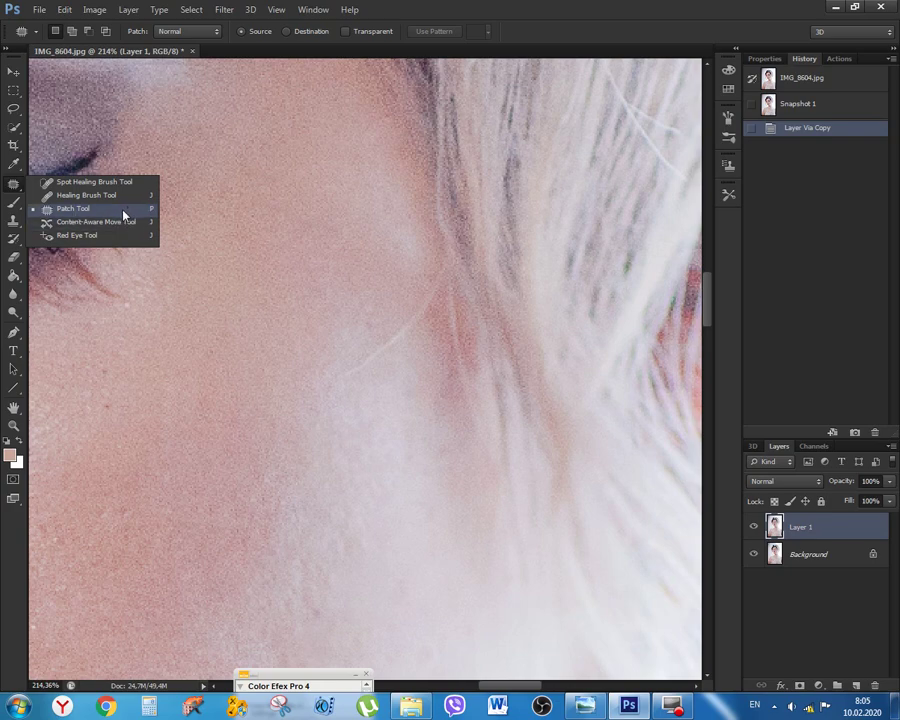
click(808, 230)
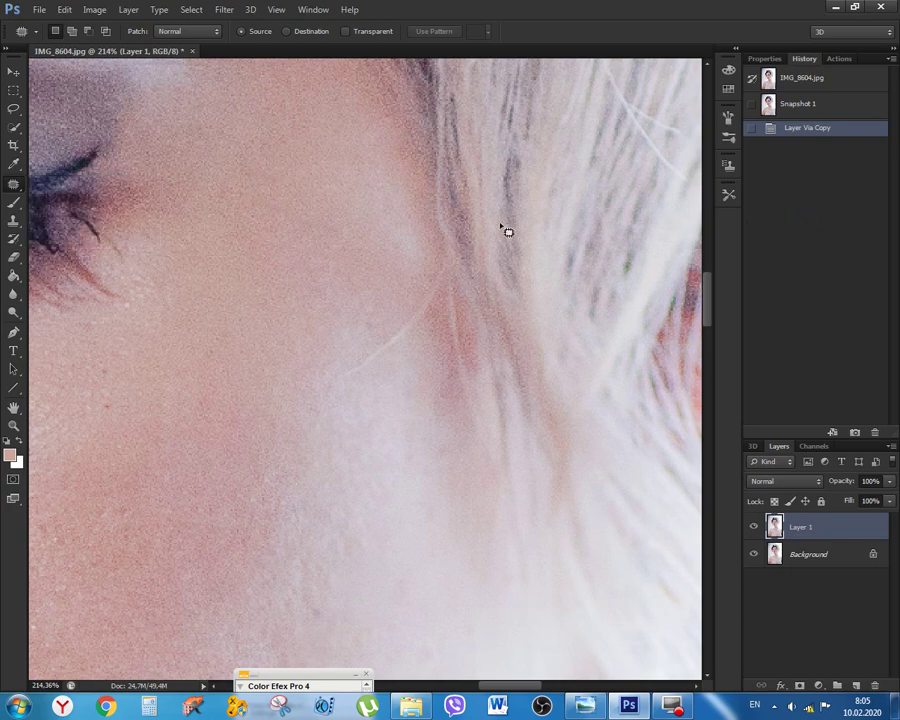
Patch out the stray light hair between temple and cheek with clean skin just above it, and deselect
click(446, 256)
mouse_move(447, 270)
mouse_down()
mouse_move(430, 327)
mouse_move(397, 363)
mouse_move(343, 388)
mouse_move(327, 372)
mouse_move(396, 327)
mouse_move(434, 257)
mouse_move(446, 264)
mouse_up()
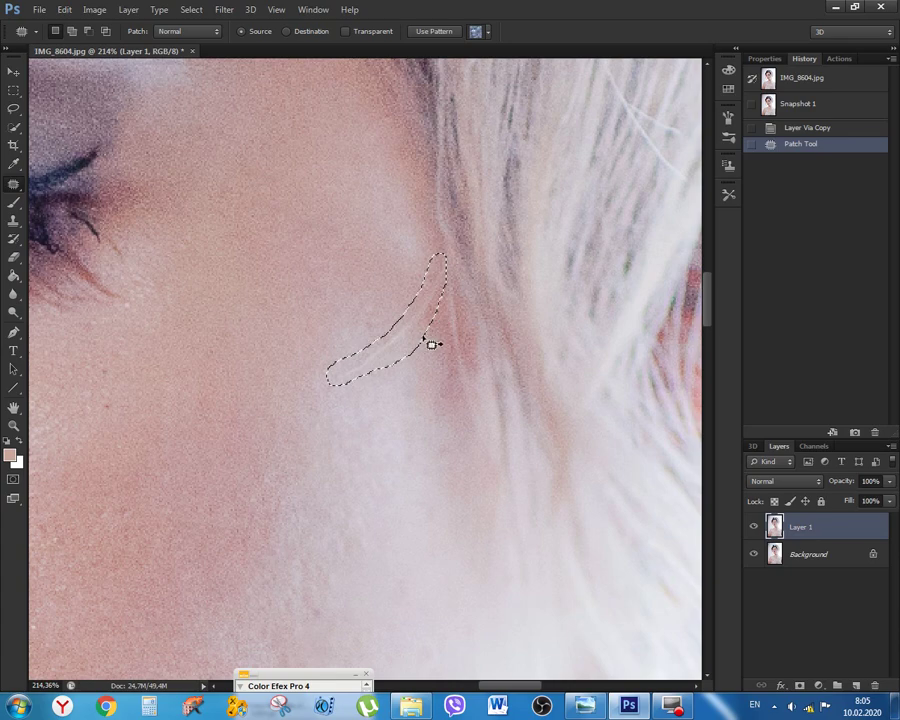
drag(414, 330, 397, 312)
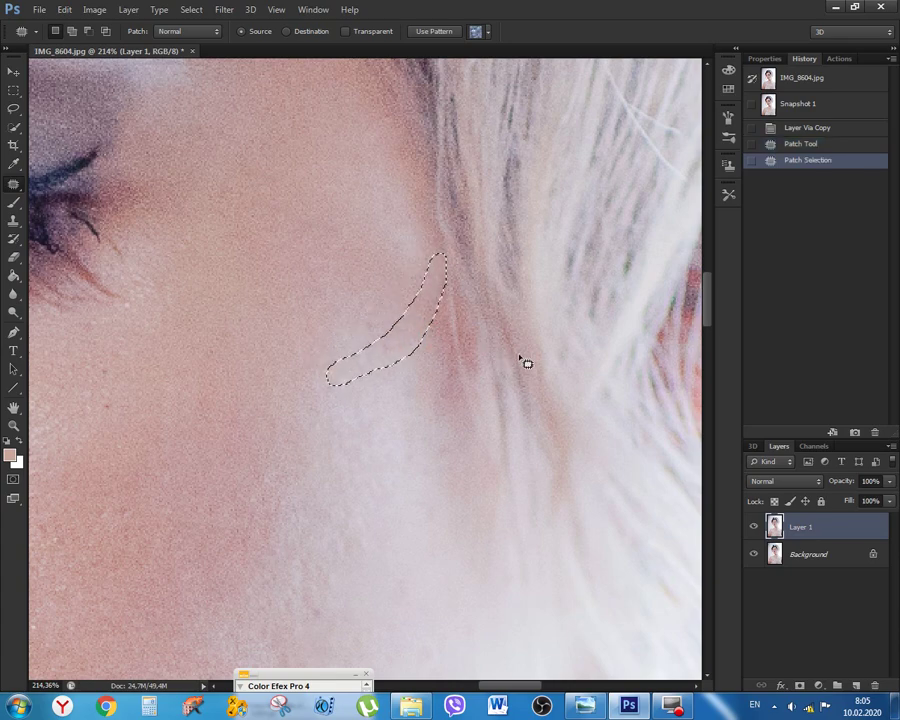
key(ctrl+d)
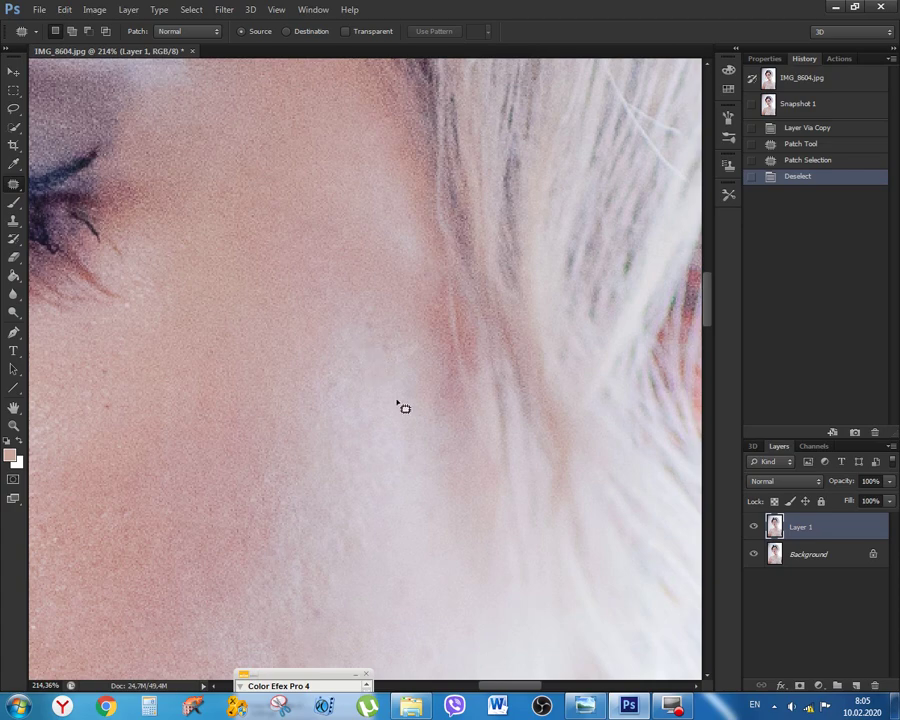
Compare the patched area with the layer beneath, and examine the temple, face, neck and whole portrait for remaining flaws
click(752, 529)
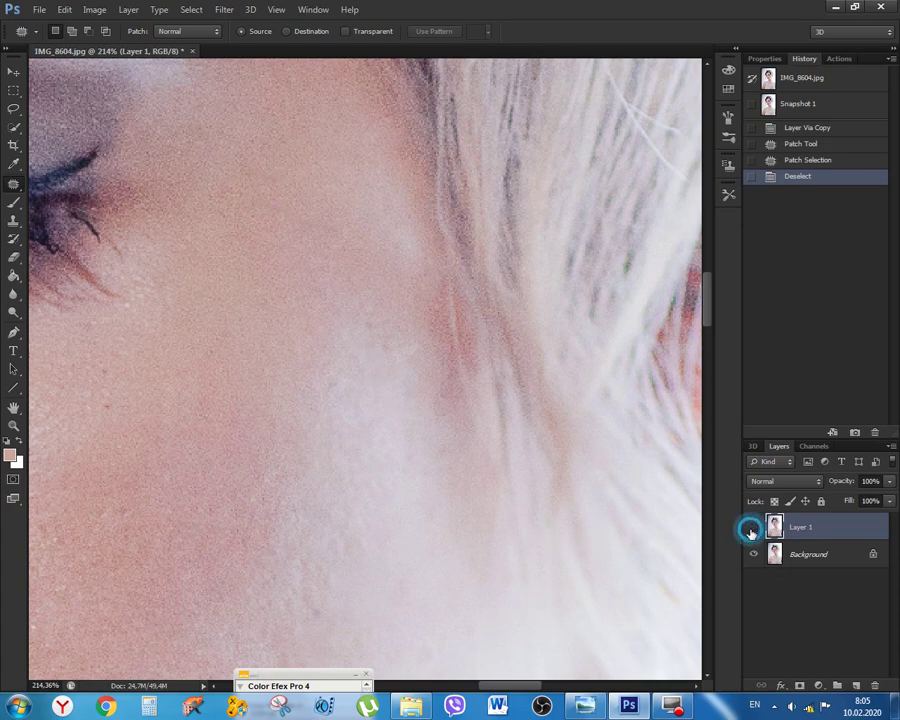
click(752, 529)
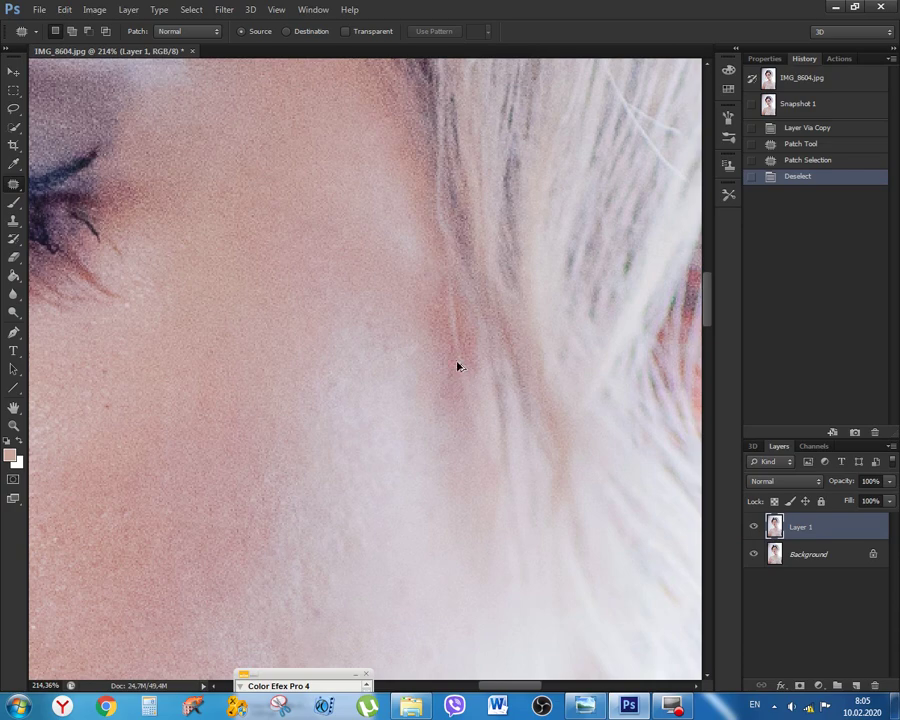
key(ctrl+1)
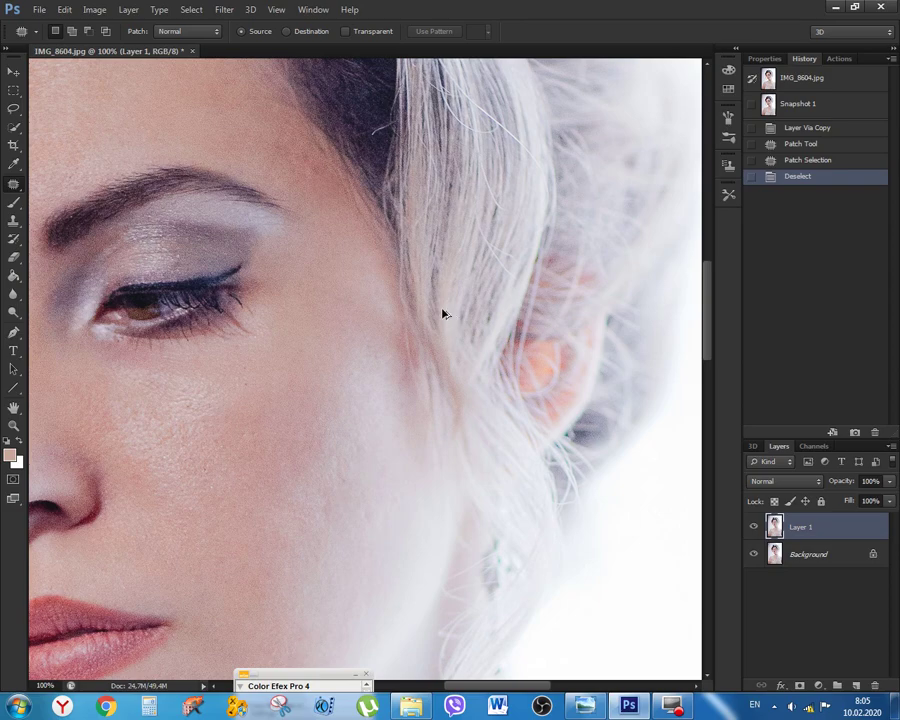
scroll(400, 373, up, 5)
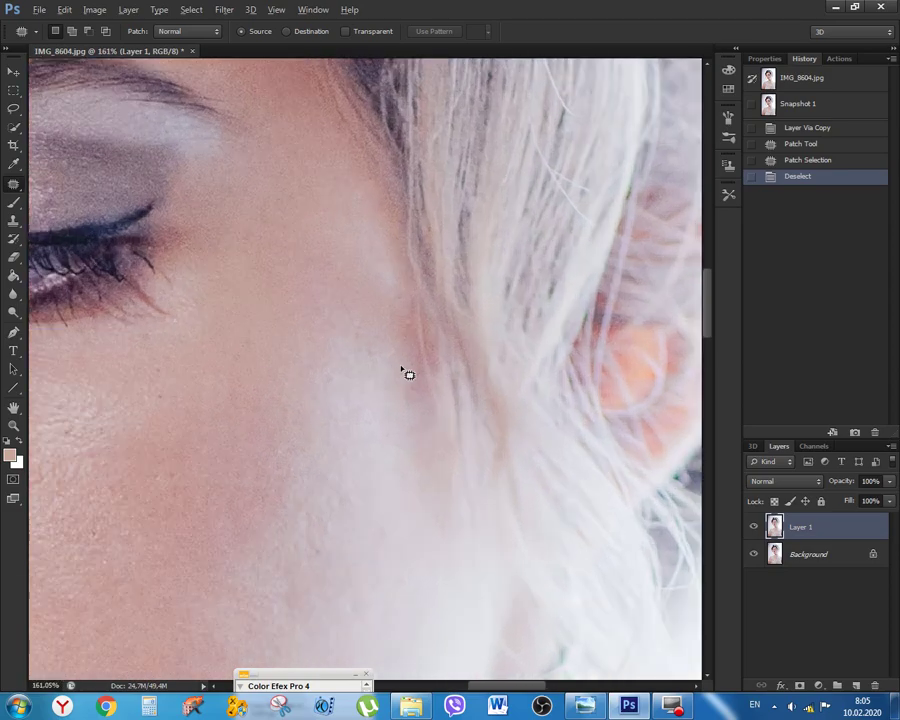
scroll(418, 375, down, 5)
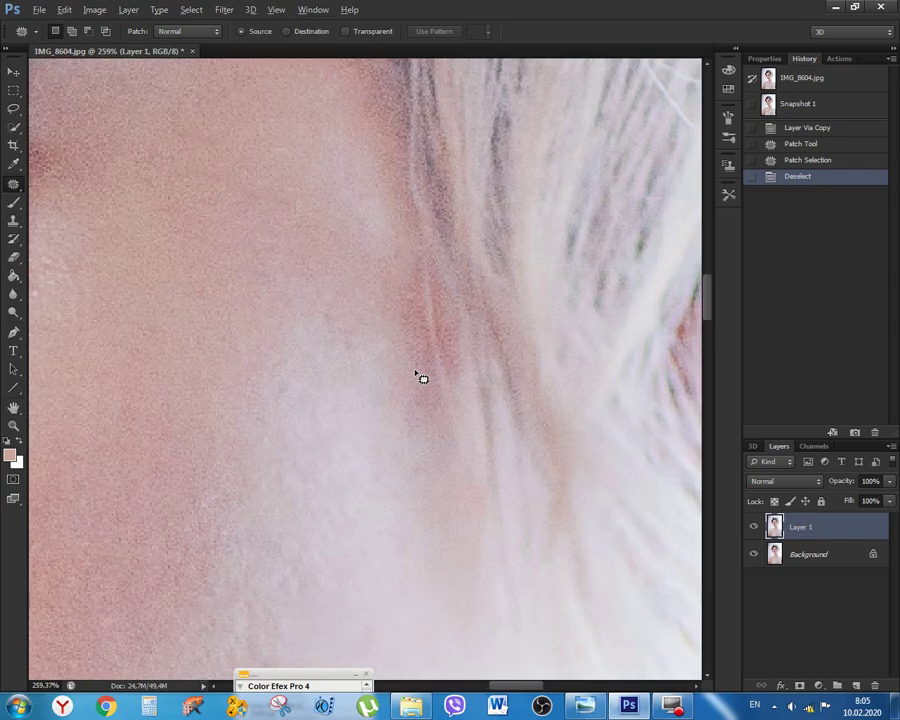
scroll(418, 370, down, 4)
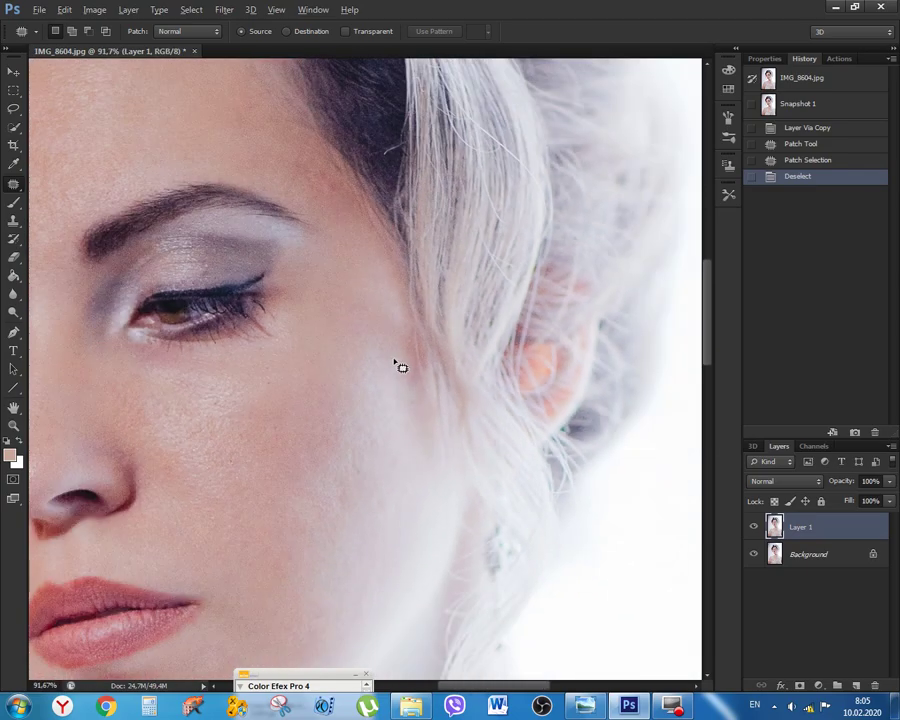
scroll(318, 360, down, 1)
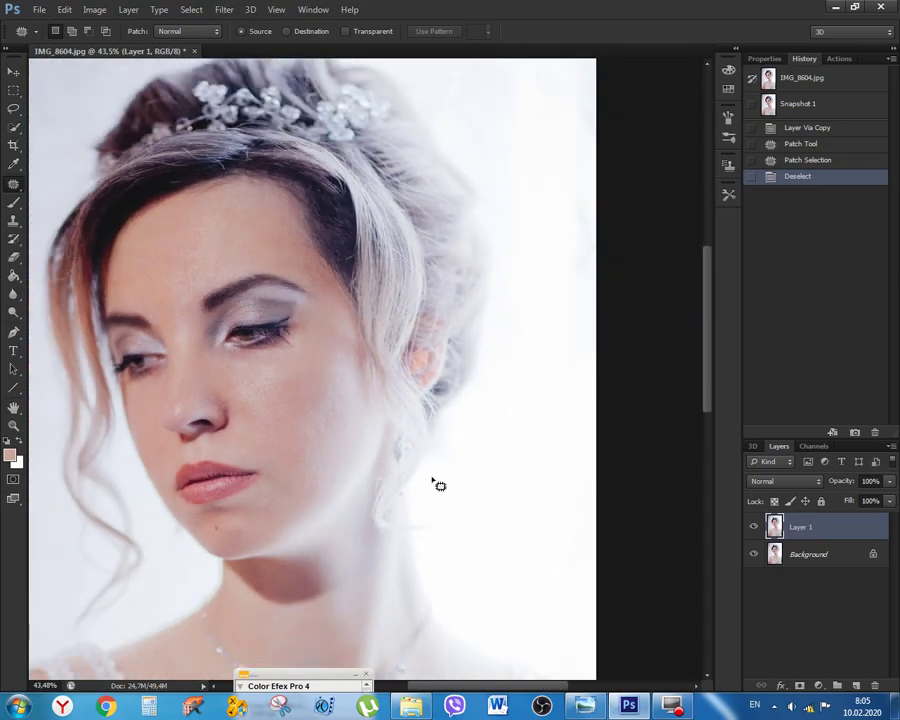
scroll(204, 430, up, 2)
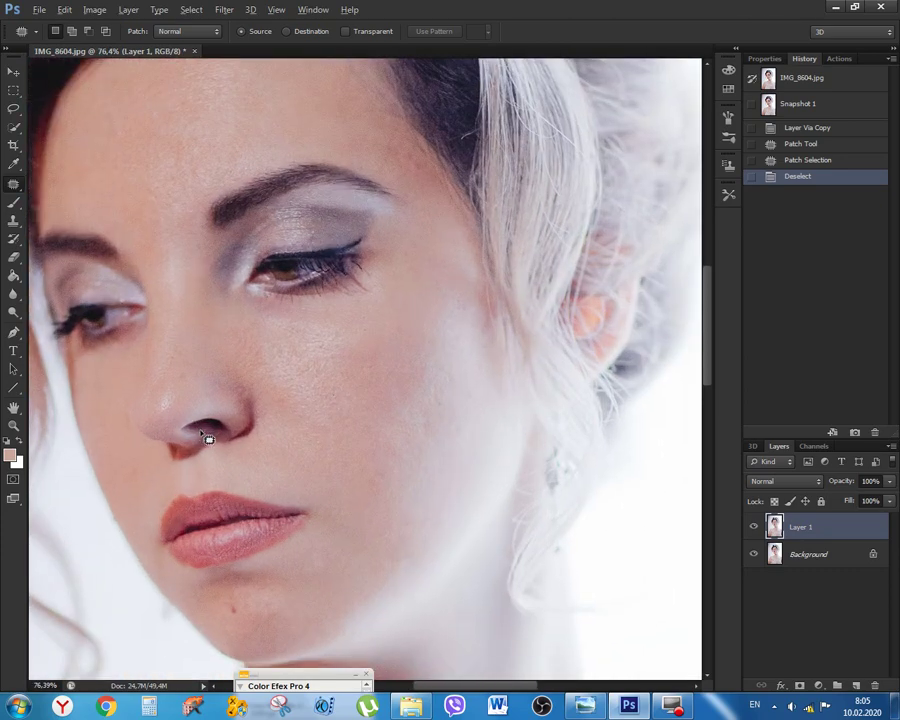
drag(270, 494, 336, 188)
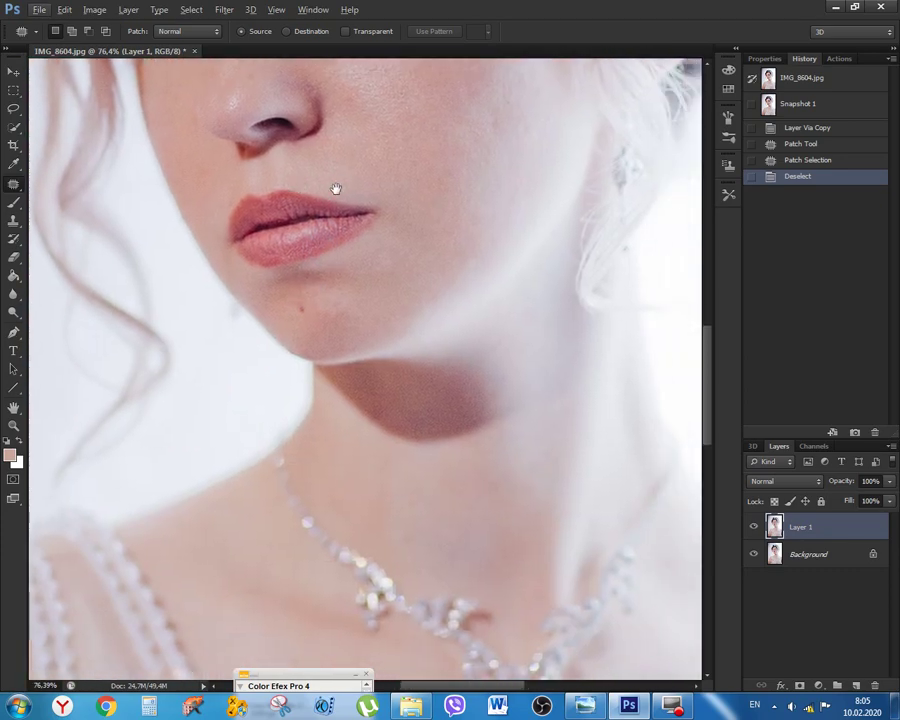
scroll(450, 384, down, 2)
scroll(452, 382, down, 3)
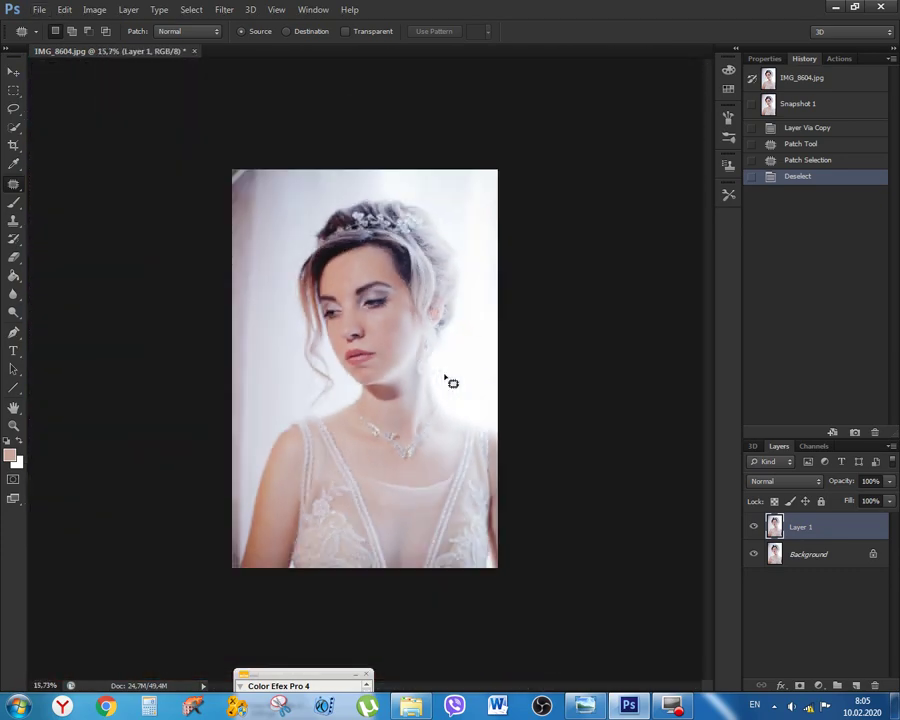
Flatten the image so the patched layer merges into the background
scroll(380, 338, up, 2)
scroll(378, 335, up, 2)
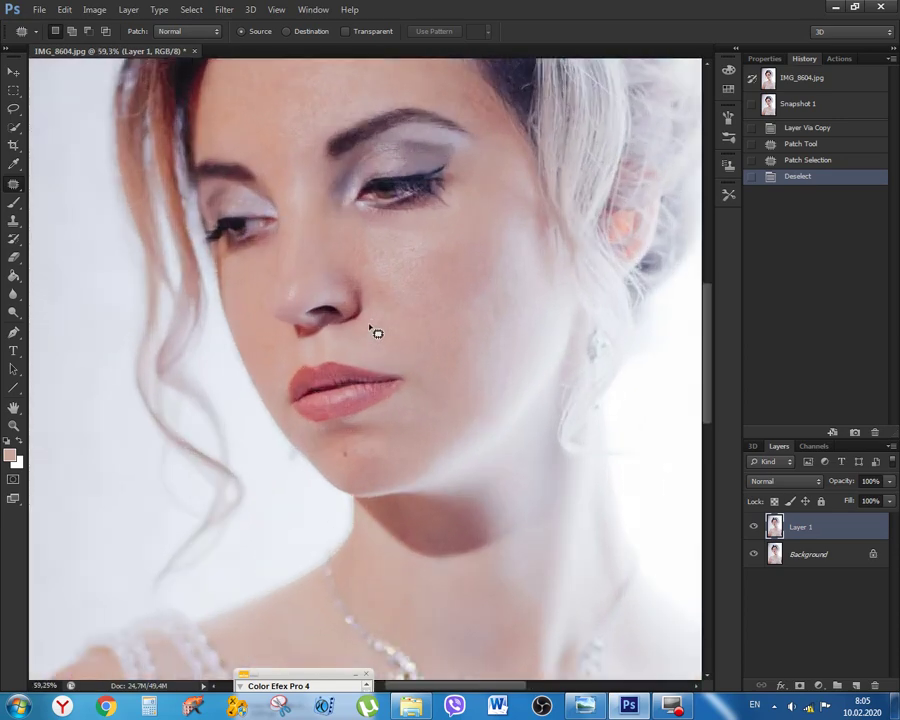
scroll(377, 332, up, 1)
drag(452, 195, 445, 393)
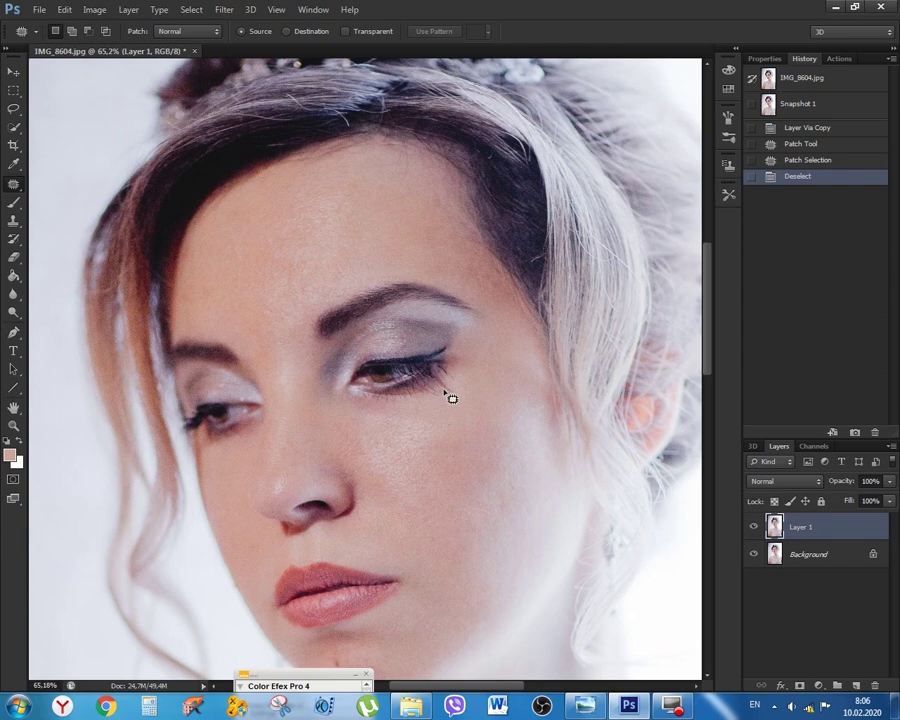
key(ctrl+shift+e)
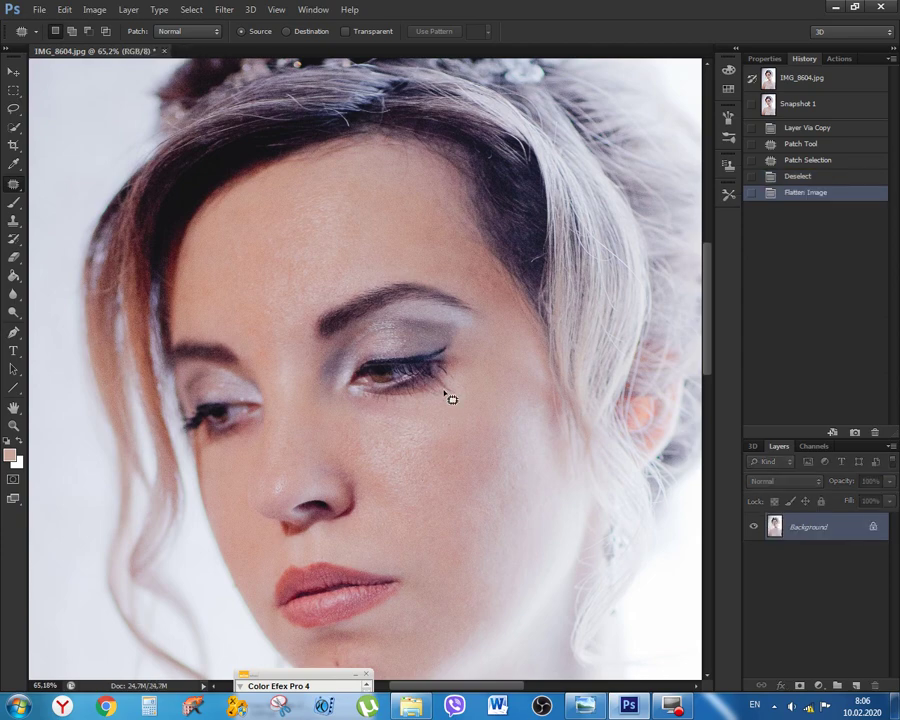
Switch to the Brush tool and discard the newly made duplicate of the background layer
key(ctrl+j)
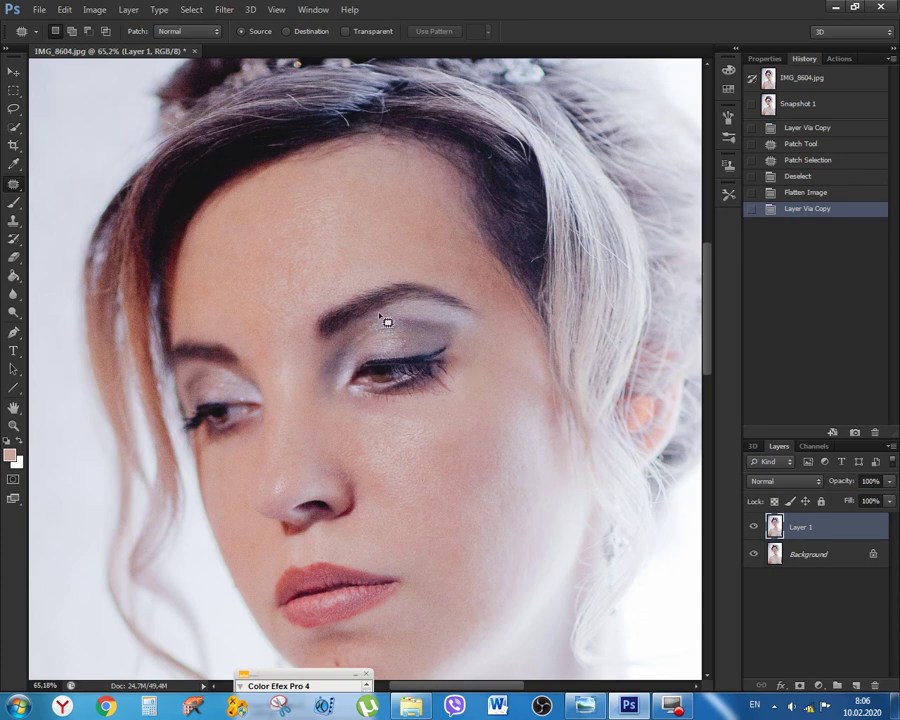
key(b)
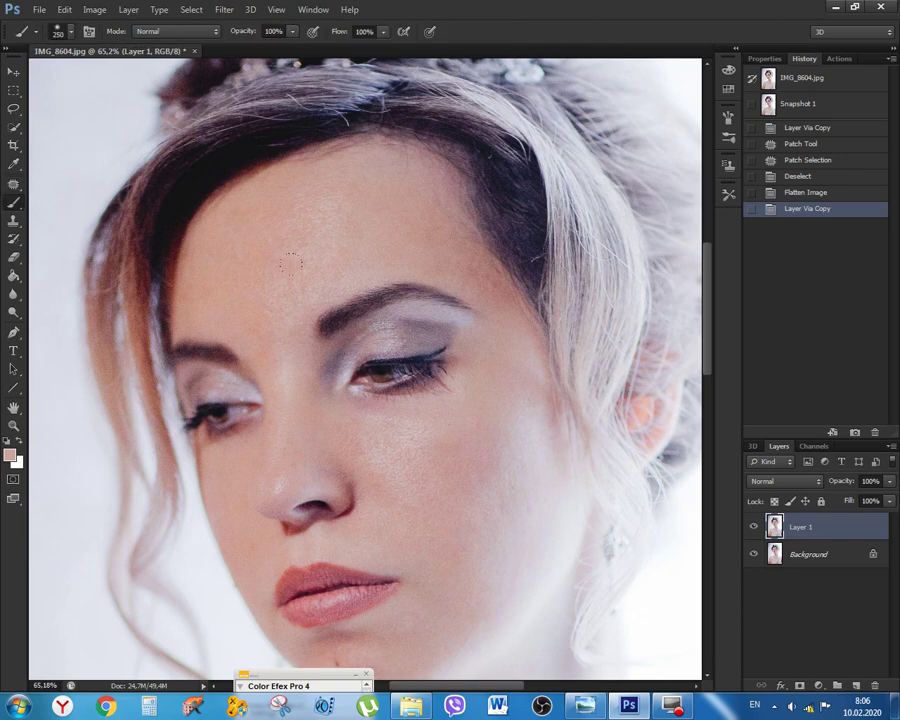
right_click(14, 204)
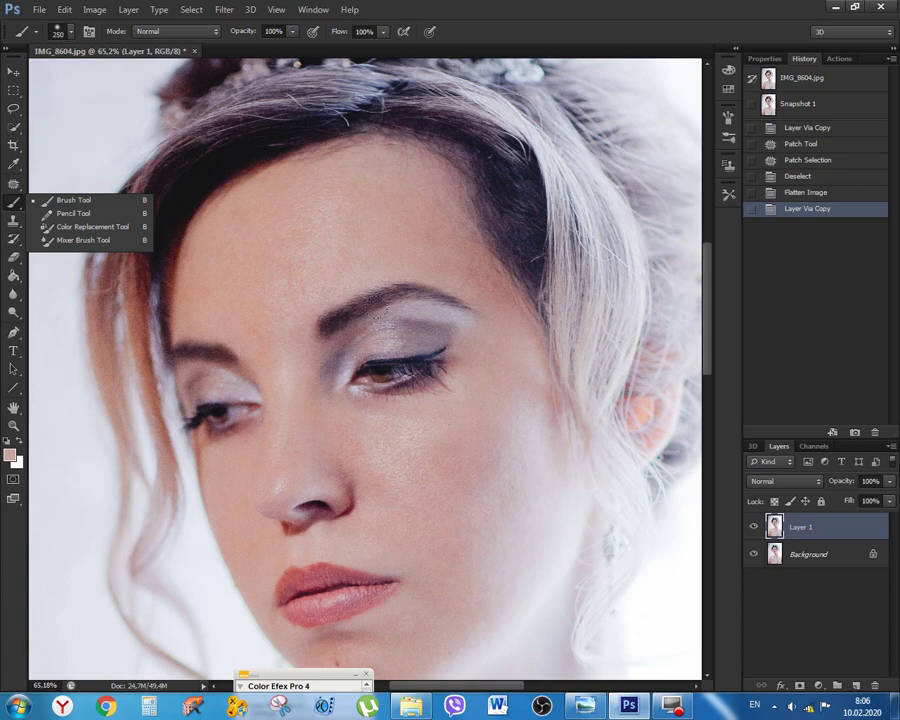
key(bracketright)
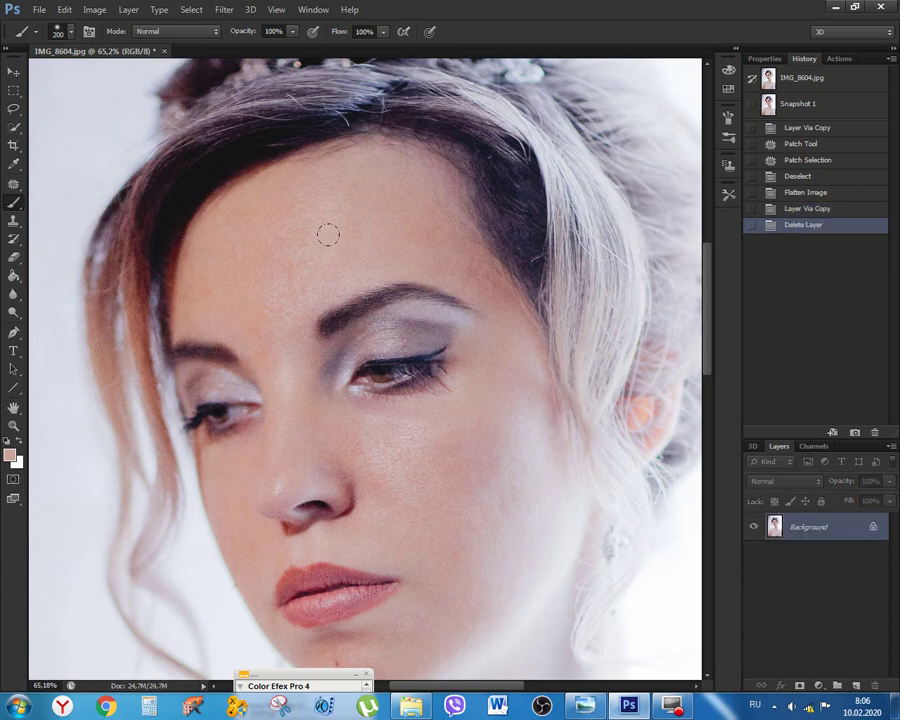
With a 175 px brush at 11% opacity, dab skin tone over the far side of the forehead from brow to hairline
key(bracketleft)
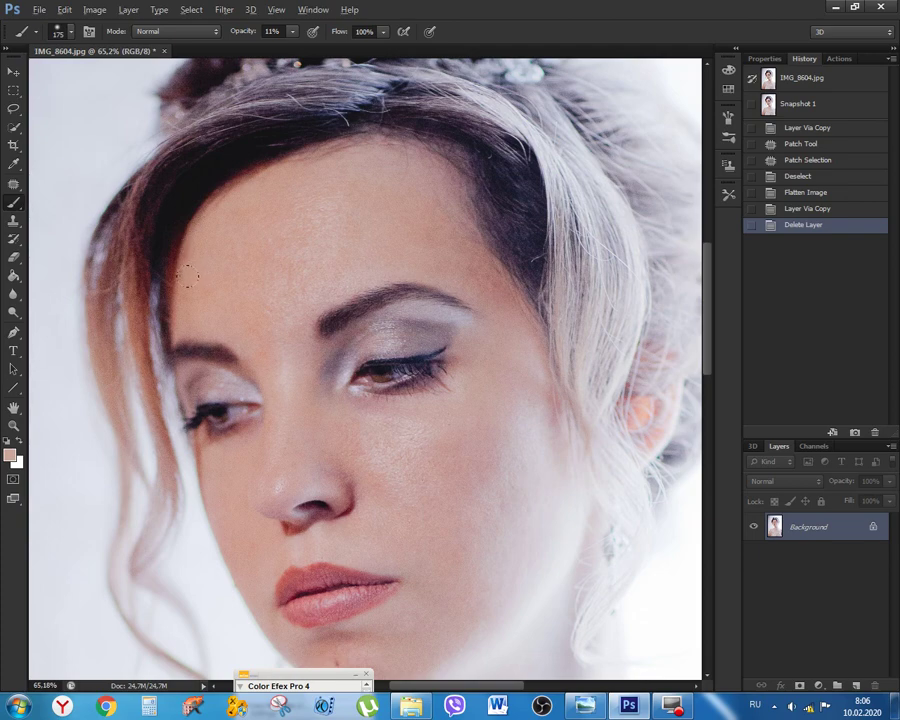
click(206, 305)
click(202, 305)
click(206, 293)
click(209, 280)
click(211, 263)
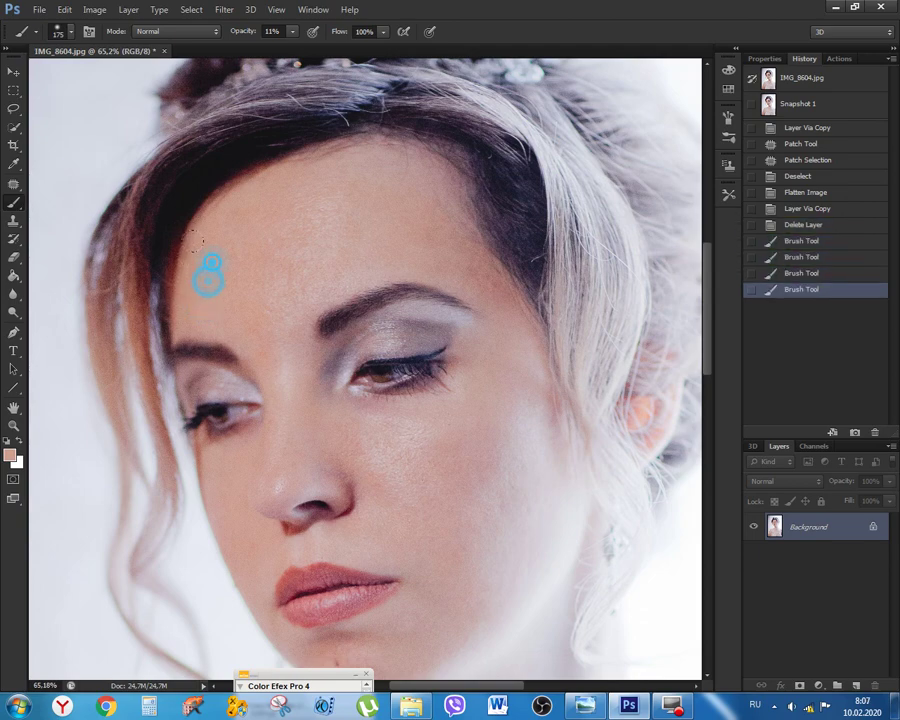
click(214, 255)
click(217, 246)
click(223, 231)
click(227, 221)
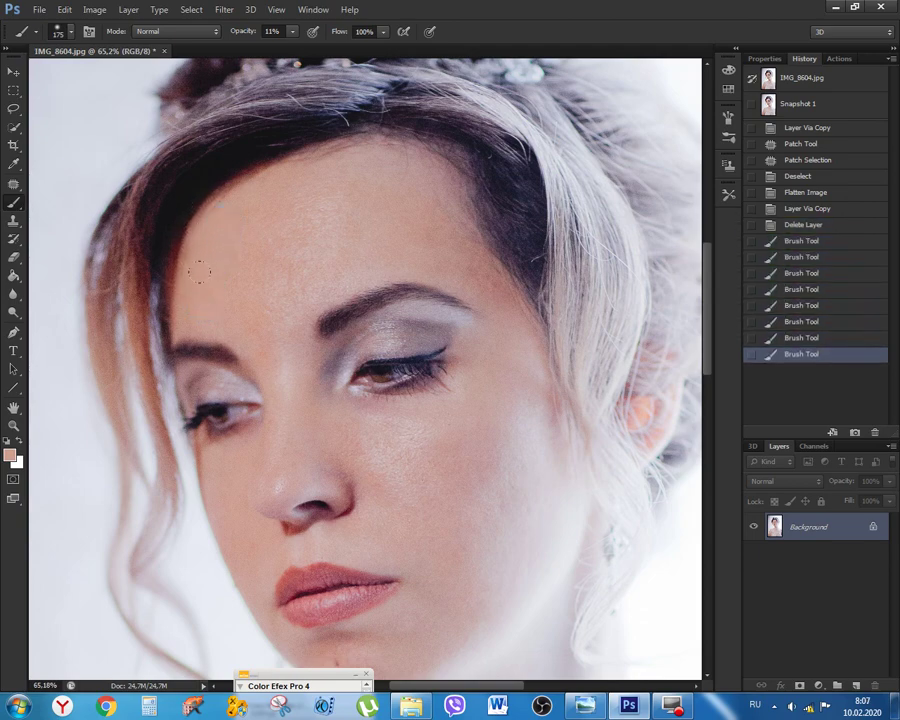
Sample the skin just above the far brow's inner end and dab it in a column up to the hairline
alt+click(244, 317)
click(243, 314)
click(243, 306)
click(244, 290)
click(247, 279)
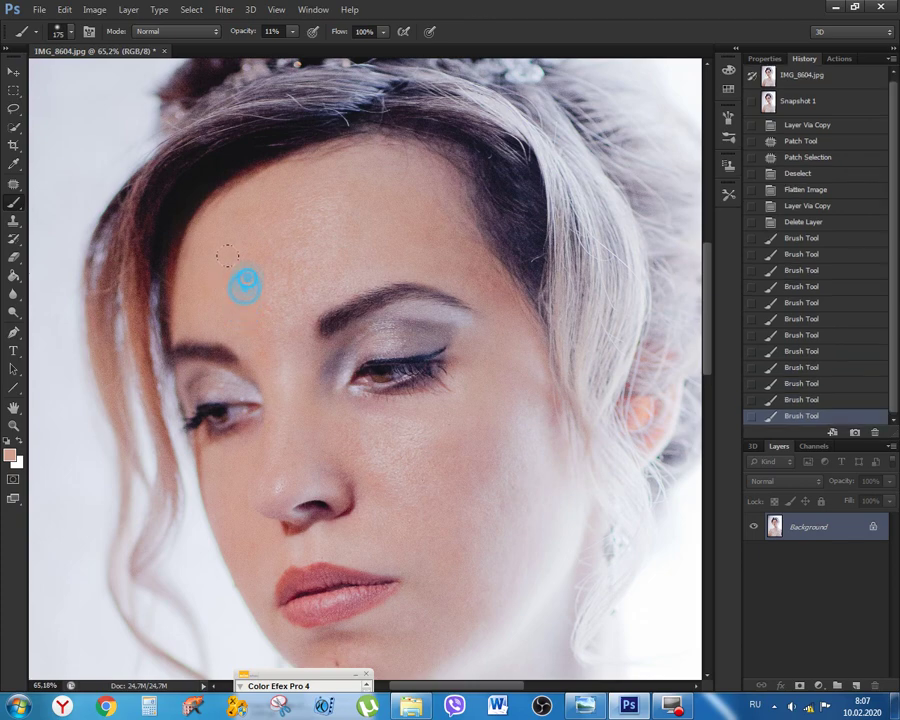
click(247, 268)
click(248, 257)
click(249, 247)
click(251, 237)
click(253, 228)
click(255, 219)
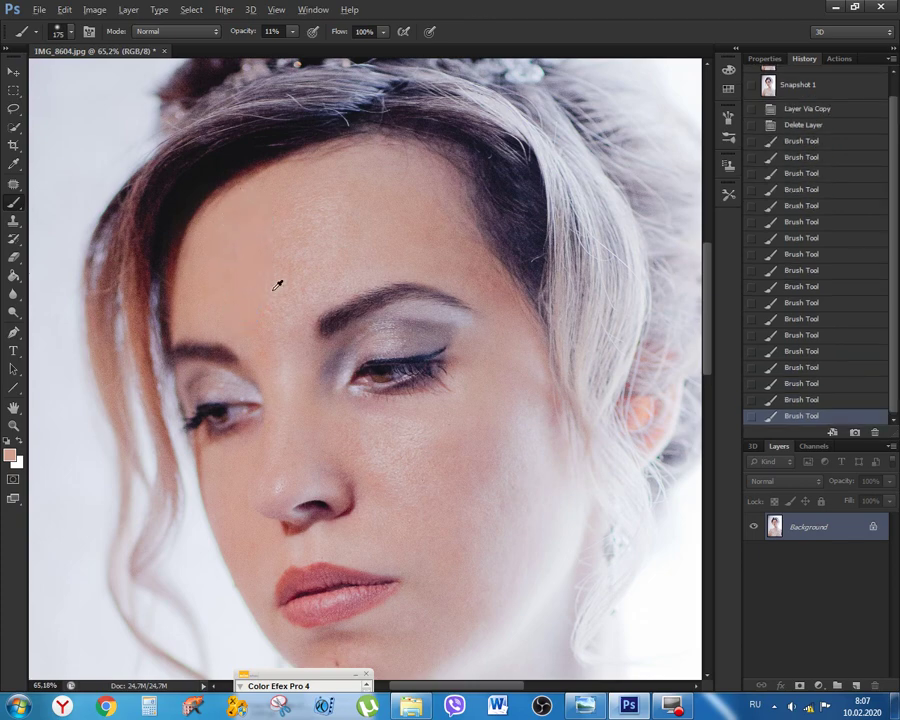
Soften the shiny skin texture from between the brows up the middle of the forehead with sampled skin tone
scroll(277, 286, up, 5)
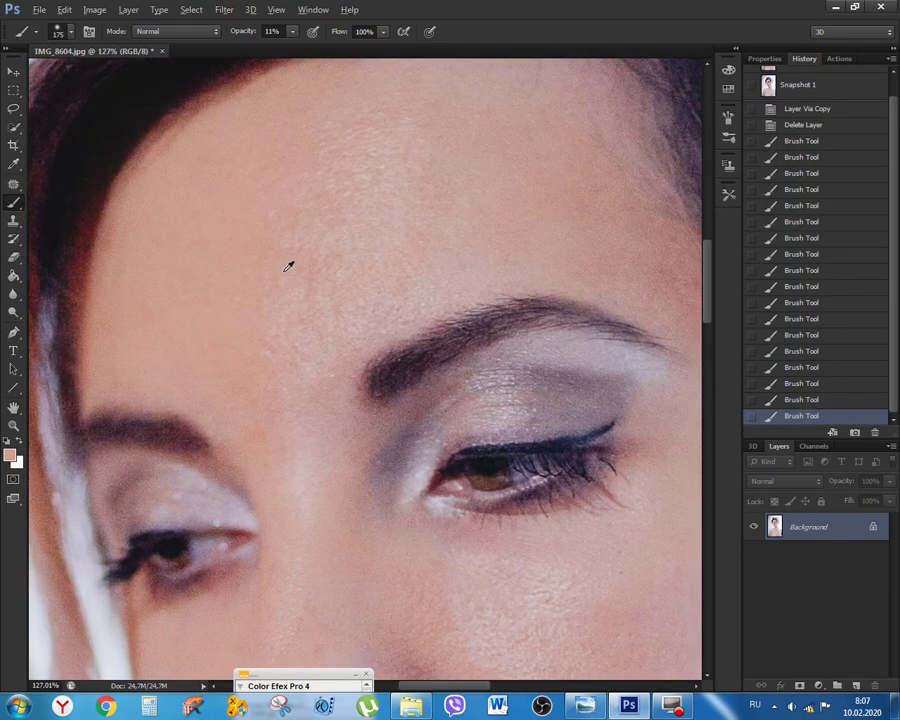
scroll(288, 264, down, 1)
scroll(292, 262, up, 1)
scroll(296, 264, down, 2)
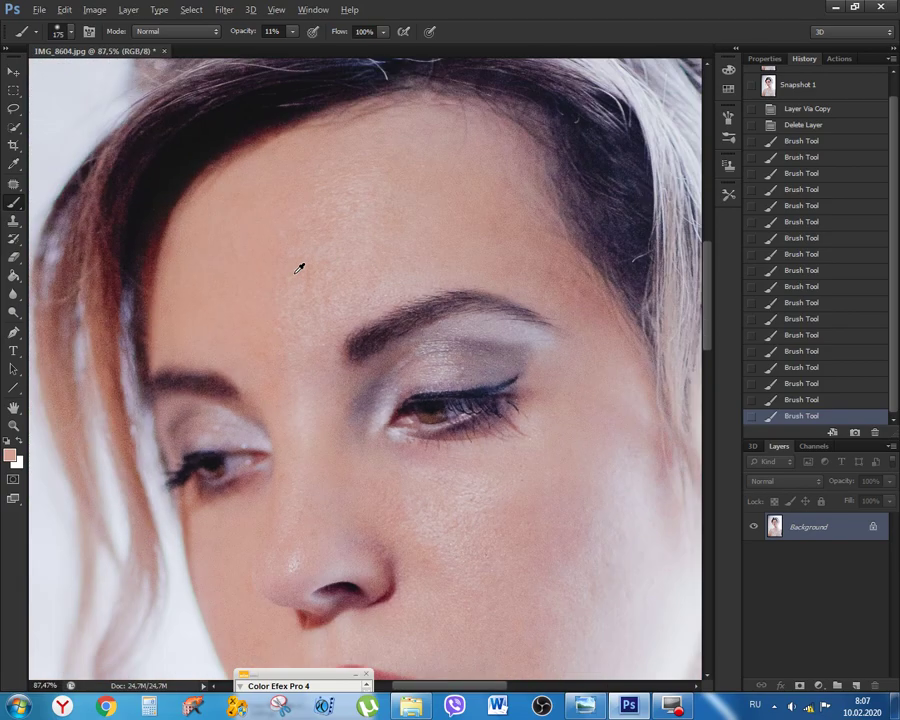
scroll(301, 265, up, 1)
scroll(309, 265, down, 1)
scroll(285, 250, down, 1)
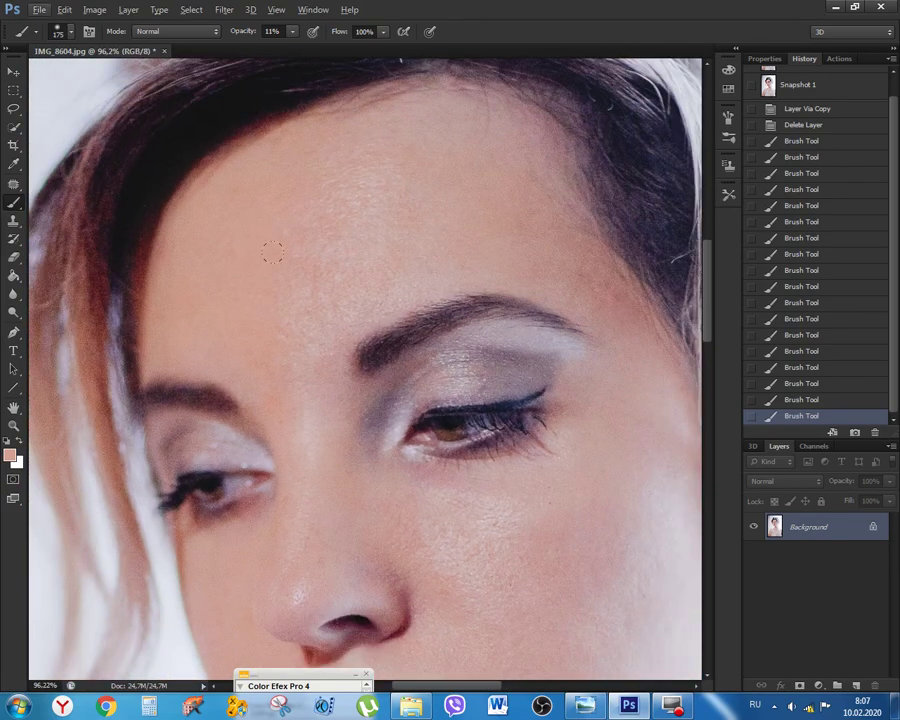
scroll(320, 265, up, 2)
drag(385, 239, 355, 297)
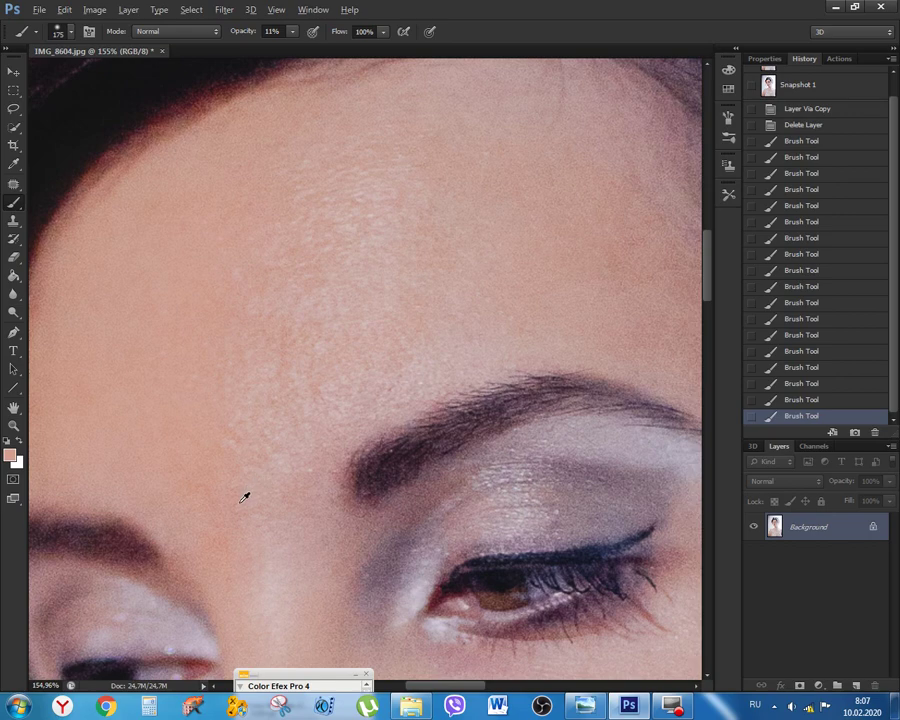
mouse_move(253, 444)
mouse_down()
mouse_move(261, 309)
mouse_move(300, 178)
mouse_up()
alt+click(303, 342)
click(330, 269)
click(344, 211)
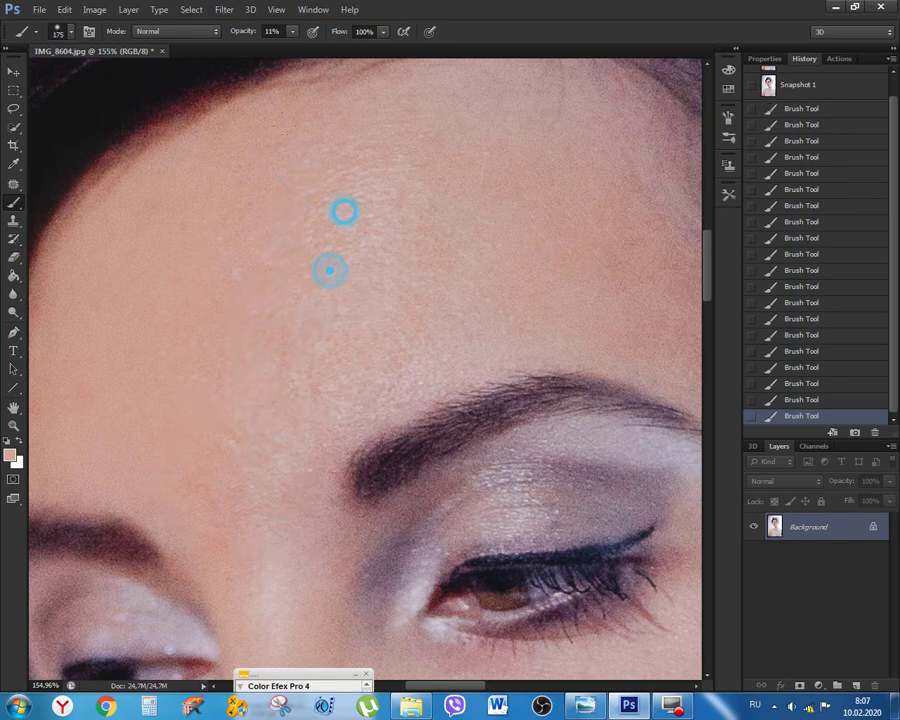
click(358, 159)
Blend the central forehead highlight using freshly sampled tones, extending the painting sideways above the near brow
alt+click(386, 193)
drag(376, 215, 304, 401)
alt+click(372, 298)
mouse_move(371, 310)
mouse_down()
mouse_move(379, 353)
mouse_move(482, 305)
mouse_up()
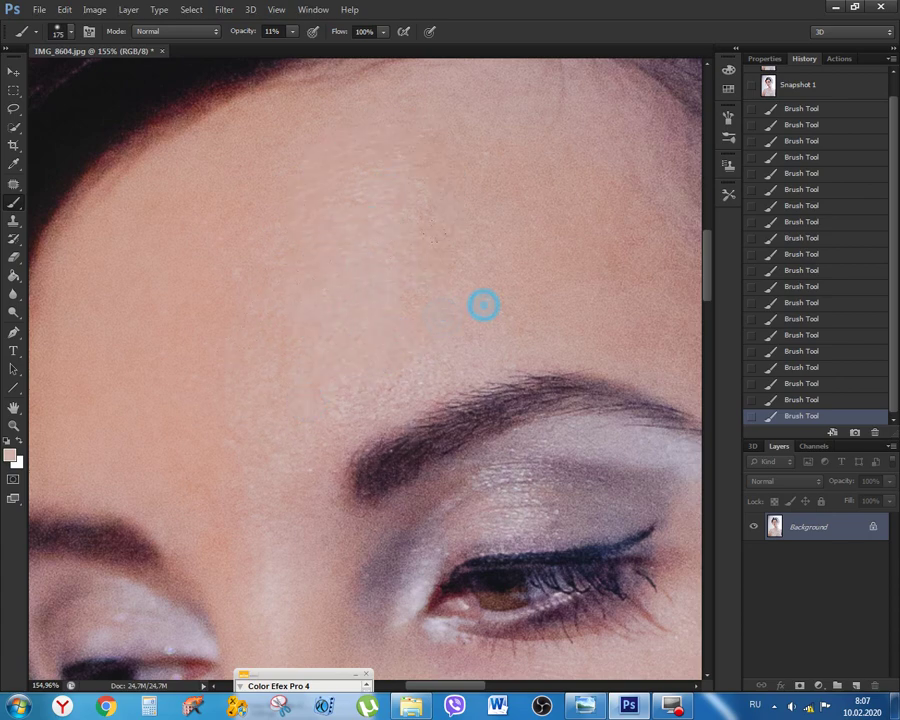
Resample the skin beside the highlight and tone down the shine across the upper central forehead
alt+click(466, 267)
mouse_move(446, 268)
mouse_down()
mouse_move(401, 277)
mouse_move(372, 231)
mouse_up()
click(376, 173)
click(420, 161)
alt+click(440, 209)
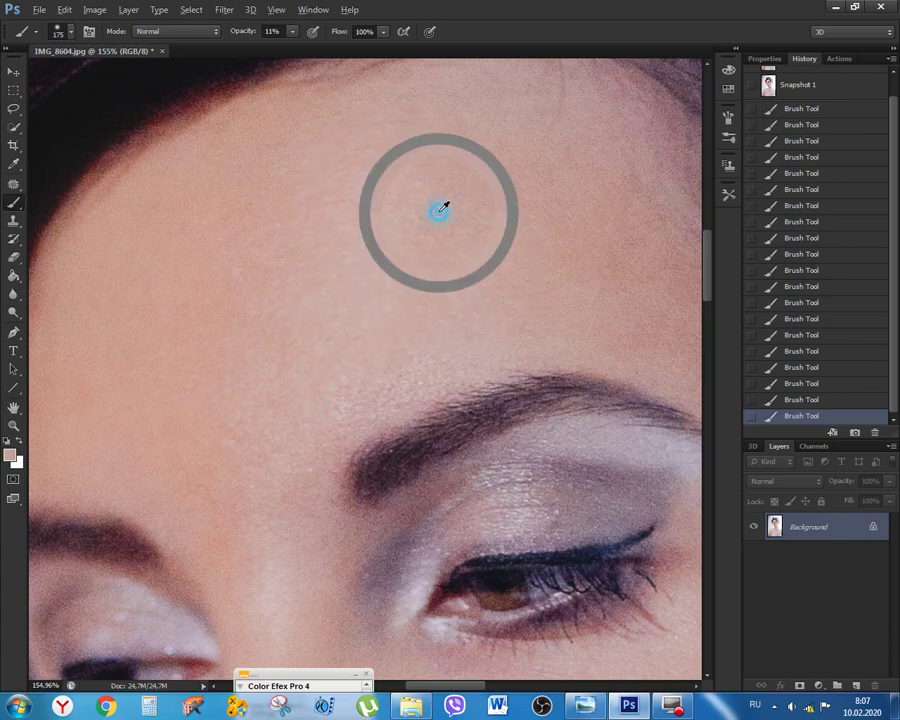
click(412, 181)
click(372, 159)
click(342, 163)
click(308, 261)
Smooth the transition from the mid forehead down to between the brows, and over the near brow's inner end
alt+click(378, 267)
click(362, 286)
click(305, 330)
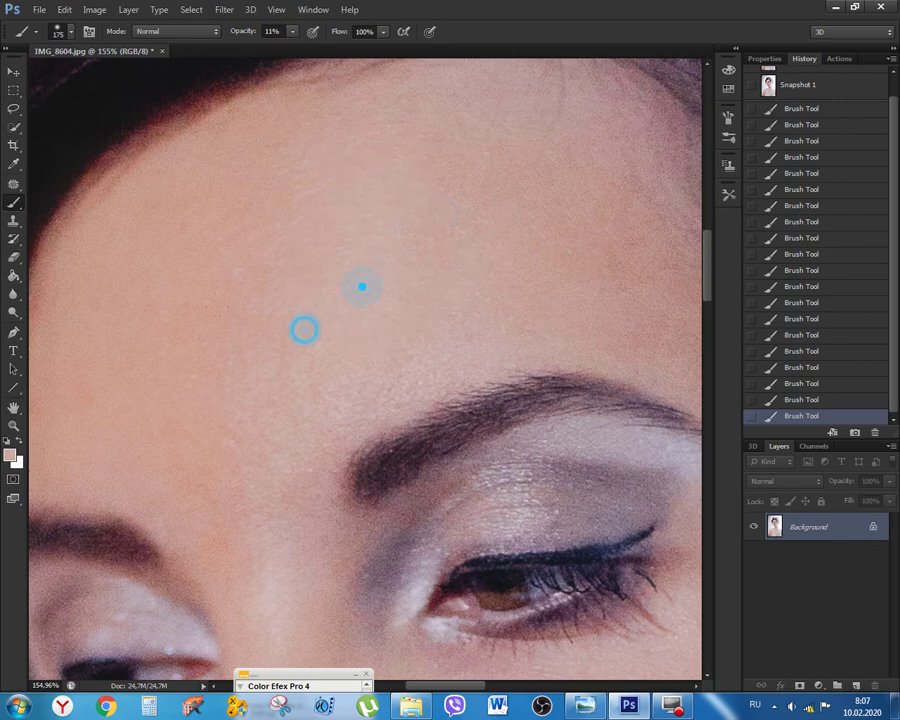
click(279, 371)
click(261, 426)
click(261, 466)
alt+click(307, 388)
drag(307, 388, 391, 355)
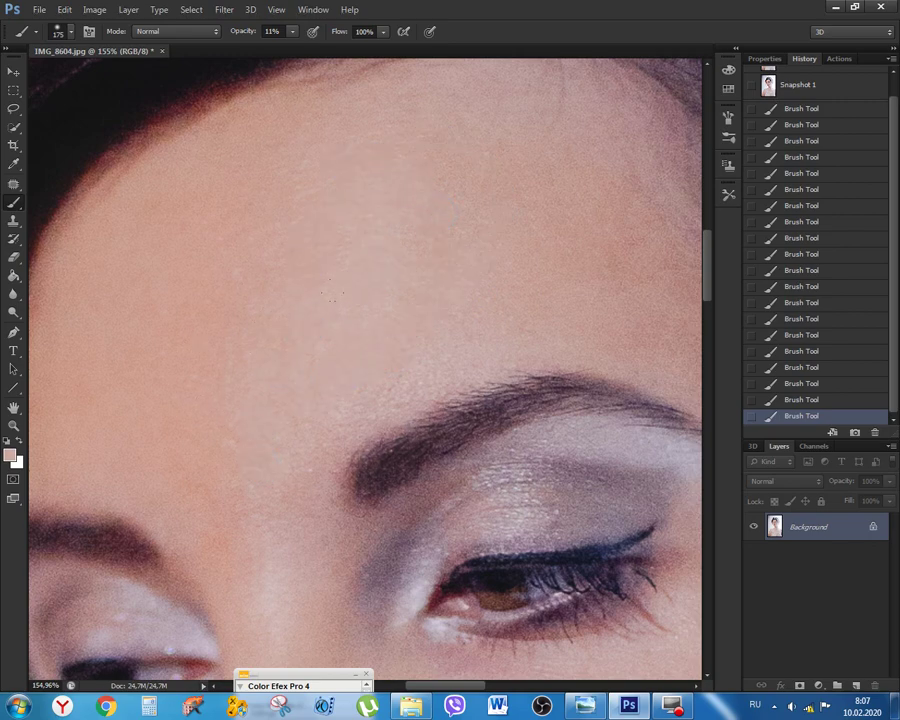
Reduce the brush to 100 px and even out the grainy skin along the upper edge of the near brow
alt+click(339, 394)
click(349, 396)
click(376, 380)
click(432, 355)
click(444, 351)
click(472, 341)
click(505, 330)
click(533, 332)
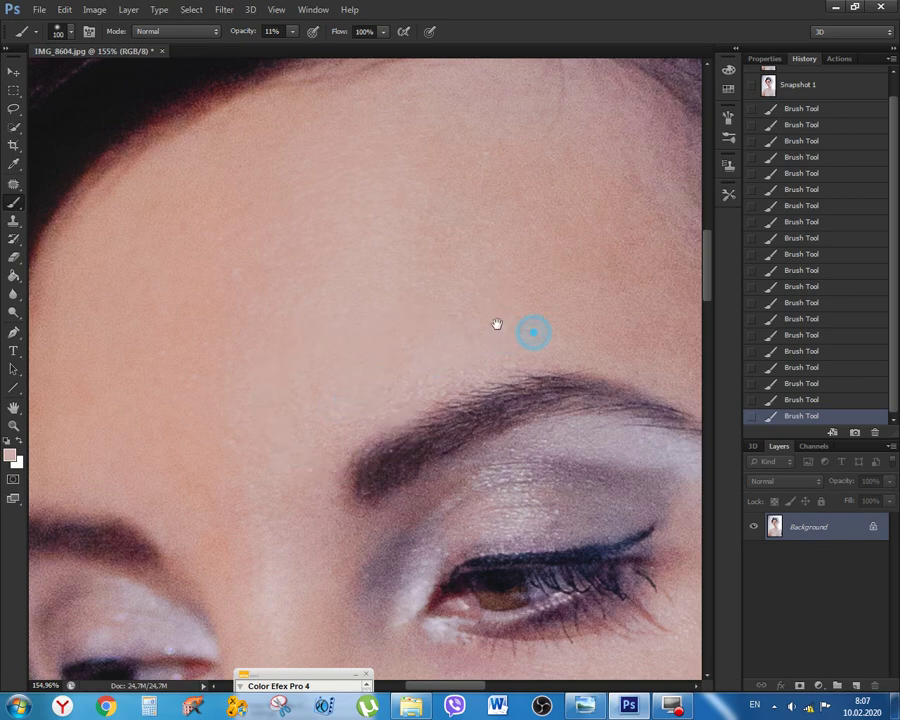
Set the brush to 125 px and blend sampled skin tone from above the near brow towards the temple
drag(497, 324, 301, 387)
key(bracketleft)
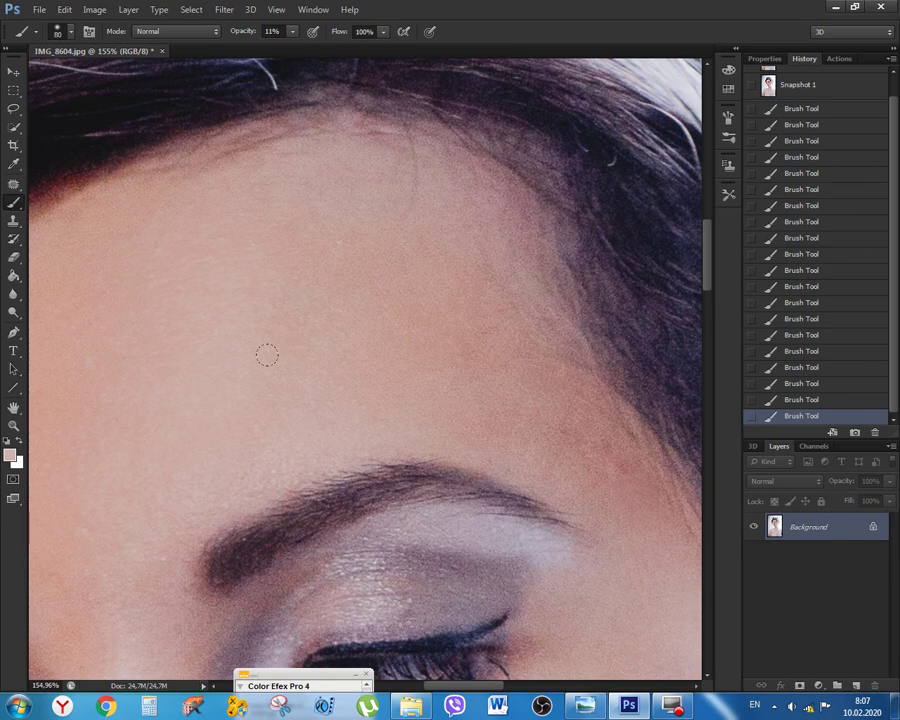
key(bracketright)
key(bracketright)
drag(282, 374, 349, 326)
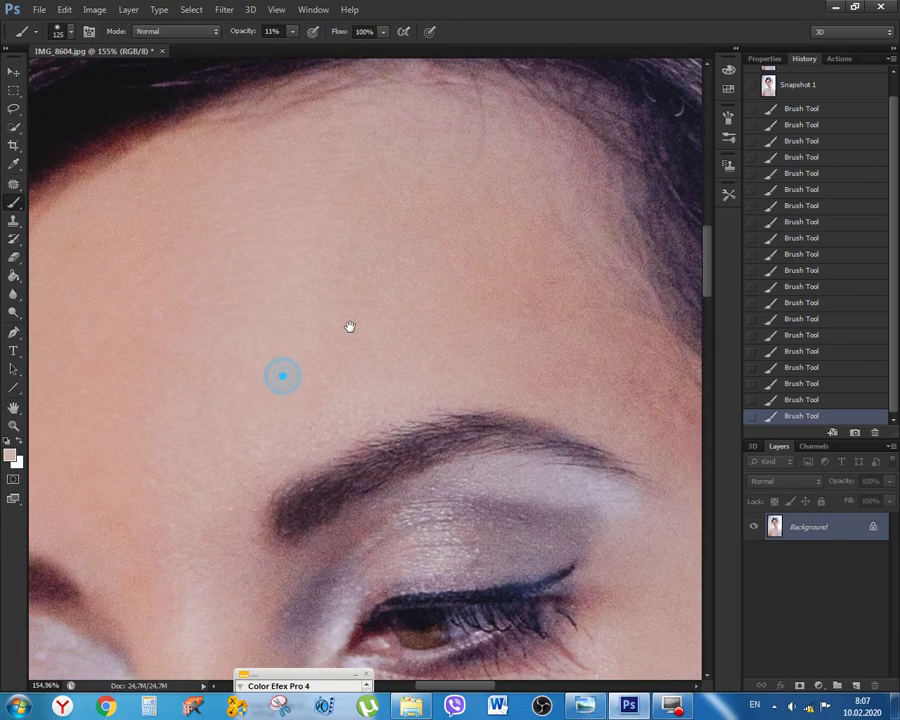
mouse_move(277, 273)
mouse_down()
mouse_move(305, 231)
mouse_move(410, 181)
mouse_move(488, 188)
mouse_up()
drag(303, 362, 518, 231)
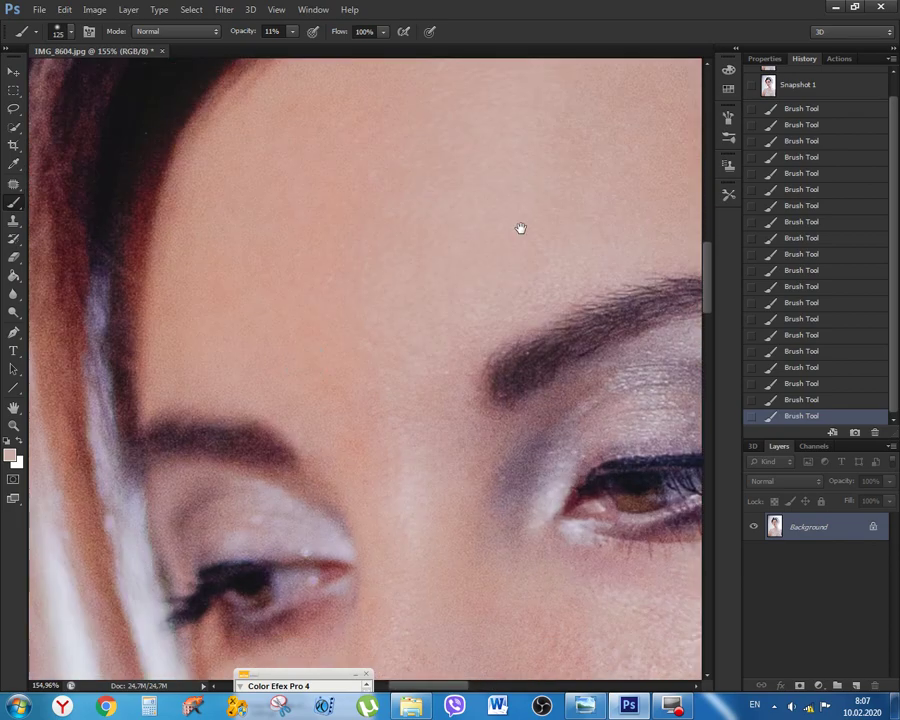
drag(456, 261, 176, 419)
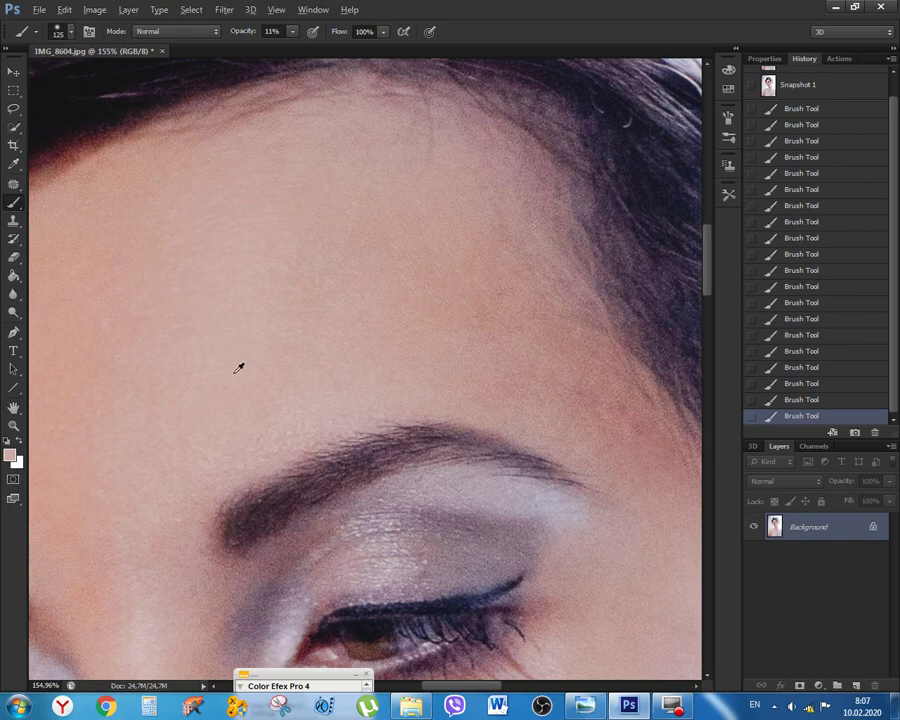
mouse_move(241, 368)
mouse_down()
mouse_move(249, 374)
mouse_move(356, 348)
mouse_move(470, 297)
mouse_up()
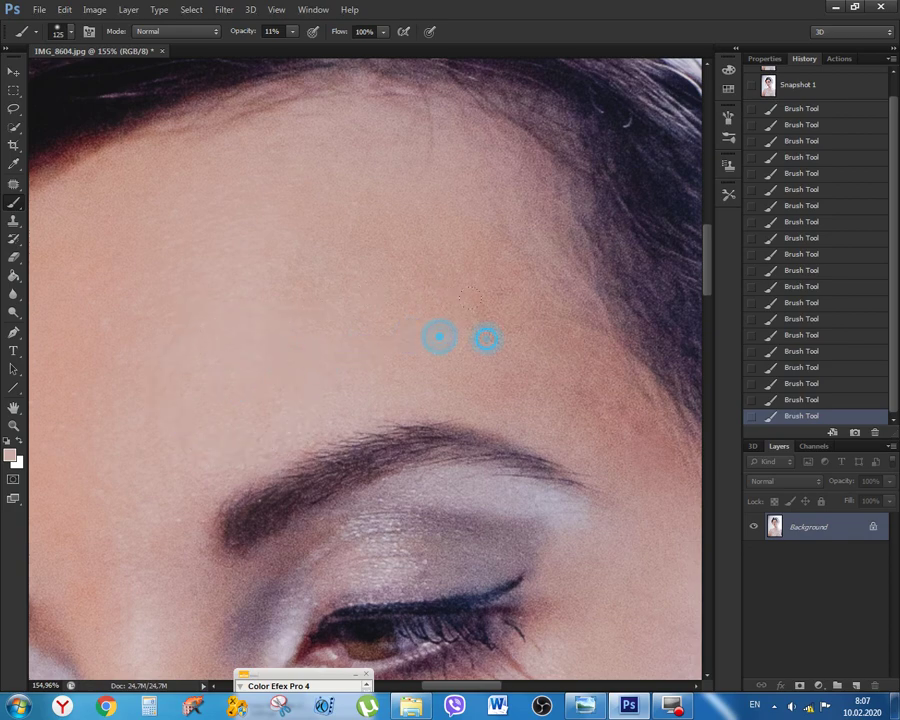
Even out the upper forehead and the skin towards the temple hairline by repeatedly sampling and painting neighbouring tones
alt+click(274, 350)
drag(280, 305, 422, 249)
alt+click(389, 321)
drag(458, 301, 481, 305)
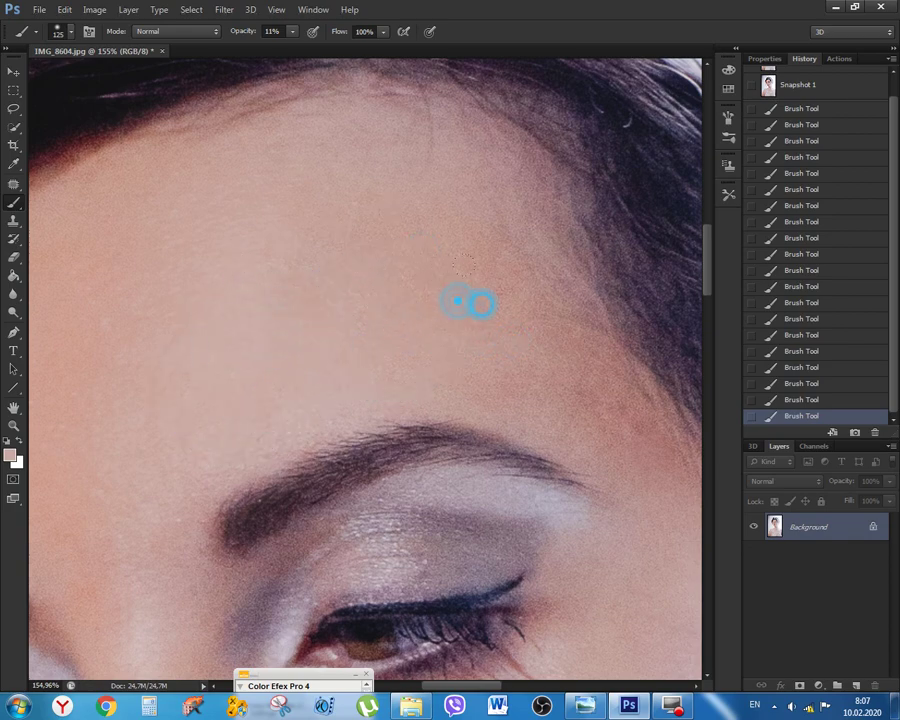
alt+click(274, 304)
drag(289, 261, 410, 219)
alt+click(418, 305)
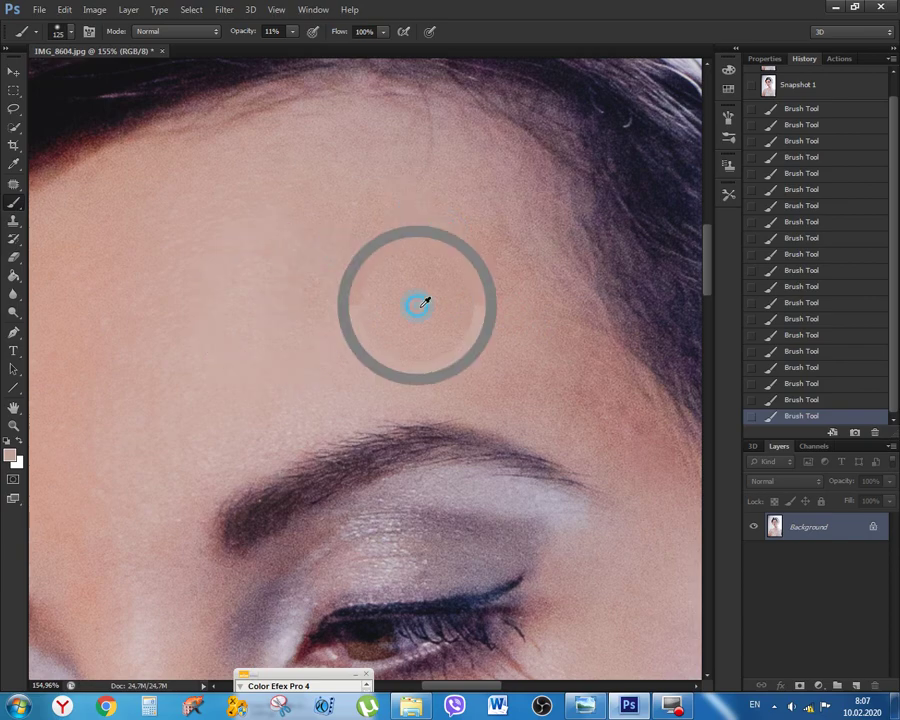
drag(517, 337, 565, 364)
Examine the smoothed forehead up close and within the whole portrait for remaining uneven tones
scroll(430, 345, down, 3)
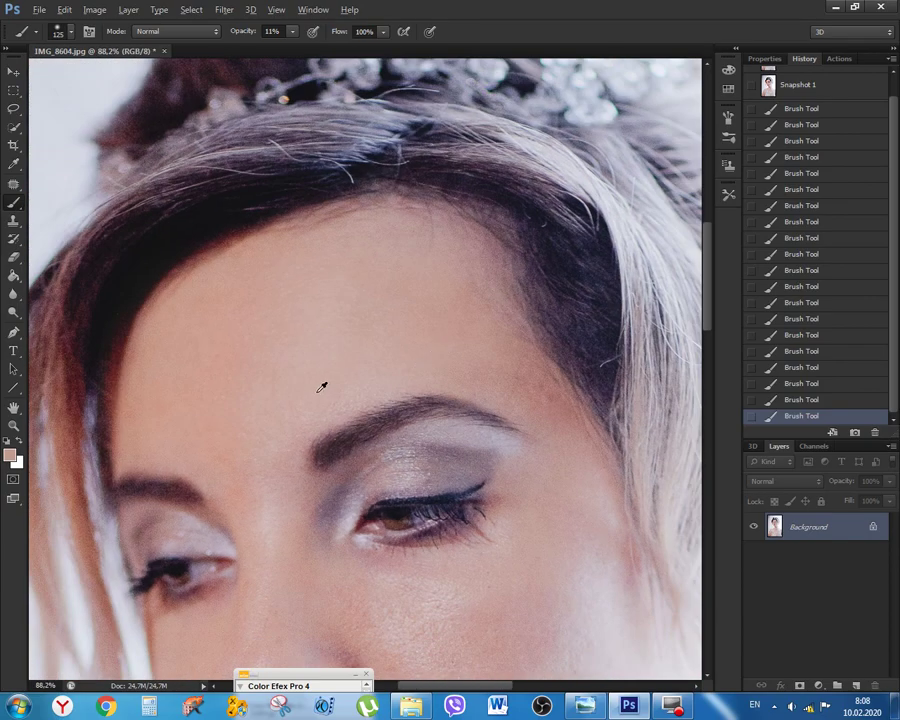
scroll(300, 430, down, 2)
scroll(290, 460, up, 3)
scroll(288, 467, up, 1)
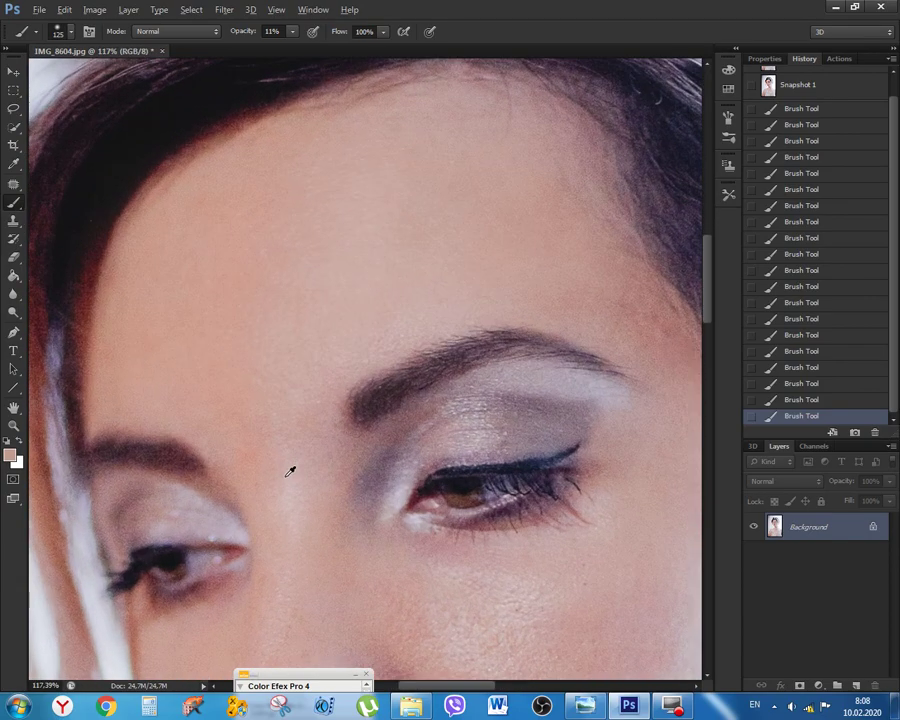
scroll(290, 471, down, 5)
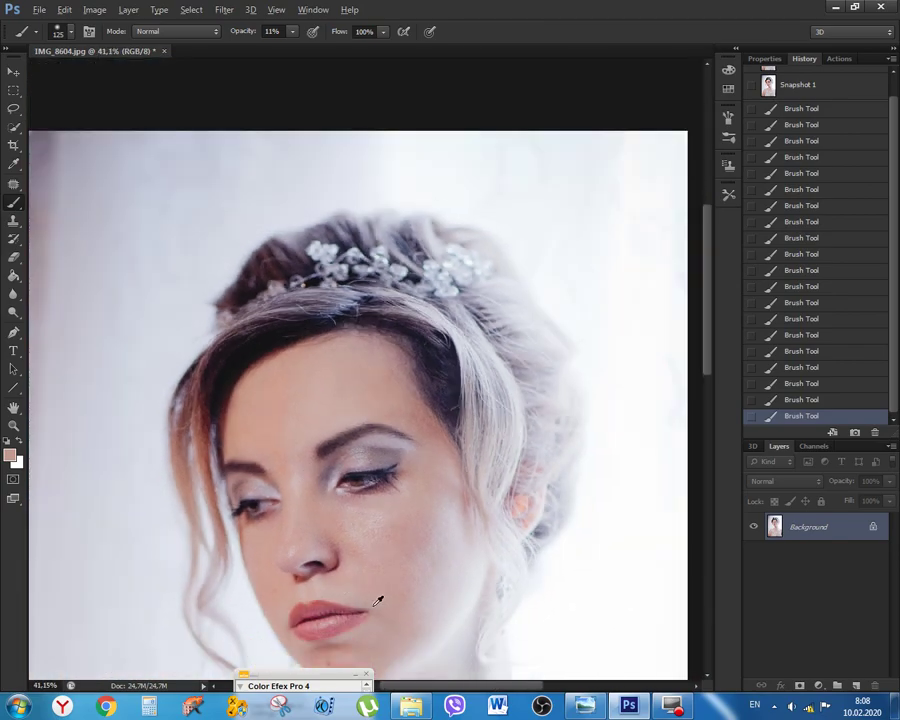
scroll(310, 440, up, 3)
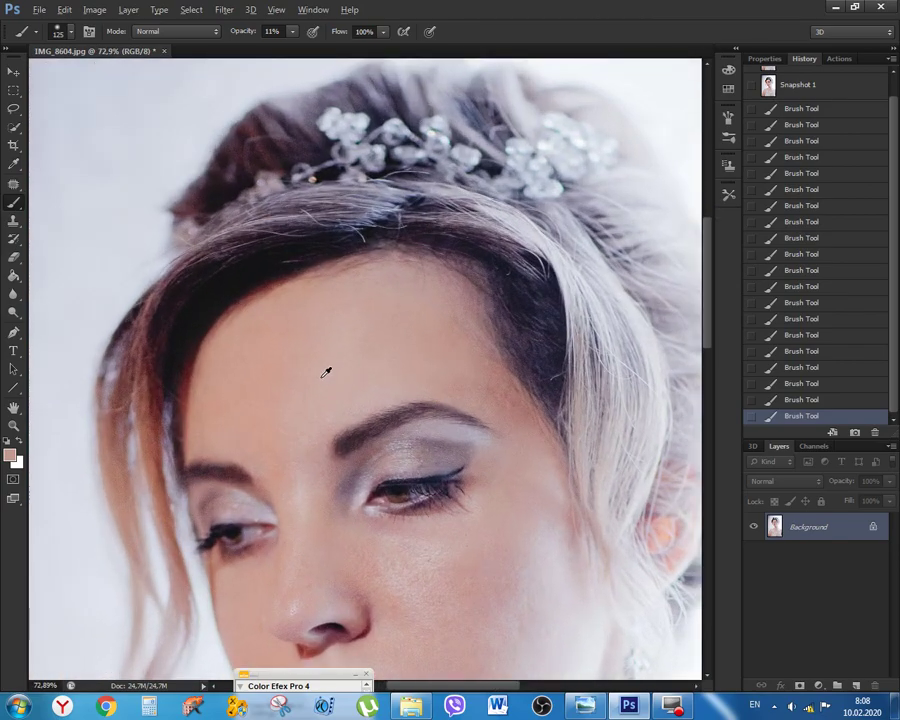
scroll(326, 372, up, 3)
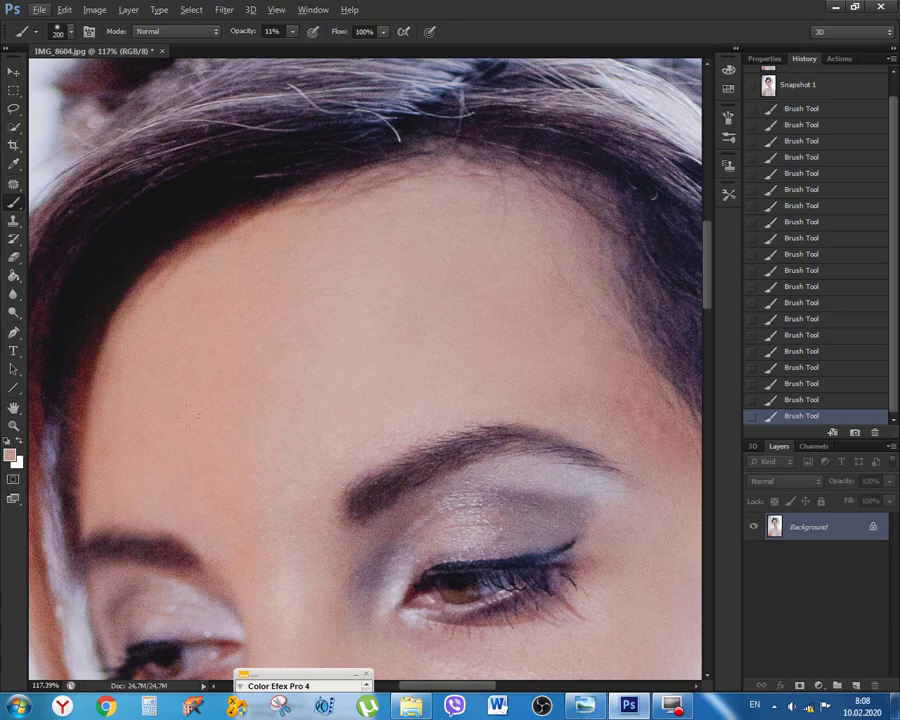
scroll(312, 455, down, 6)
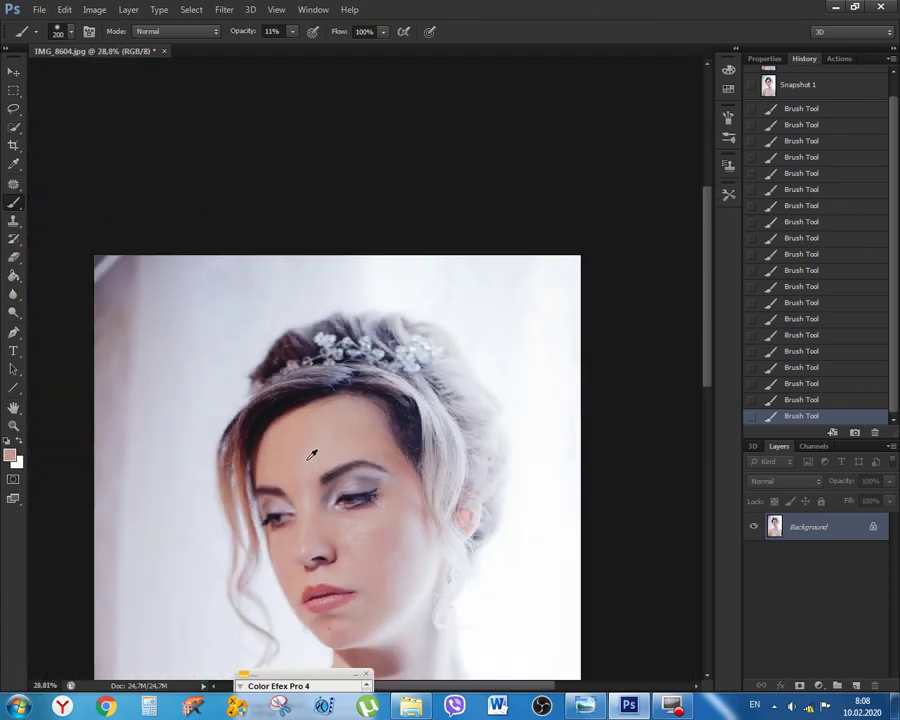
Sample skin tone from the central forehead and paint it over the far side of the forehead, down towards the area between the brows
scroll(311, 455, up, 4)
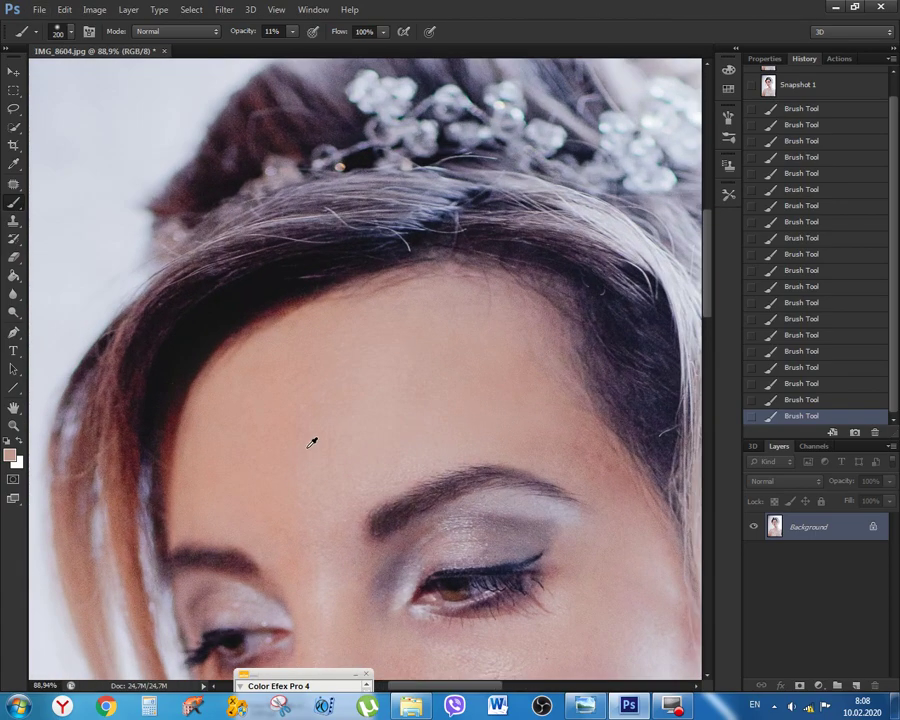
scroll(311, 443, up, 1)
alt+click(389, 382)
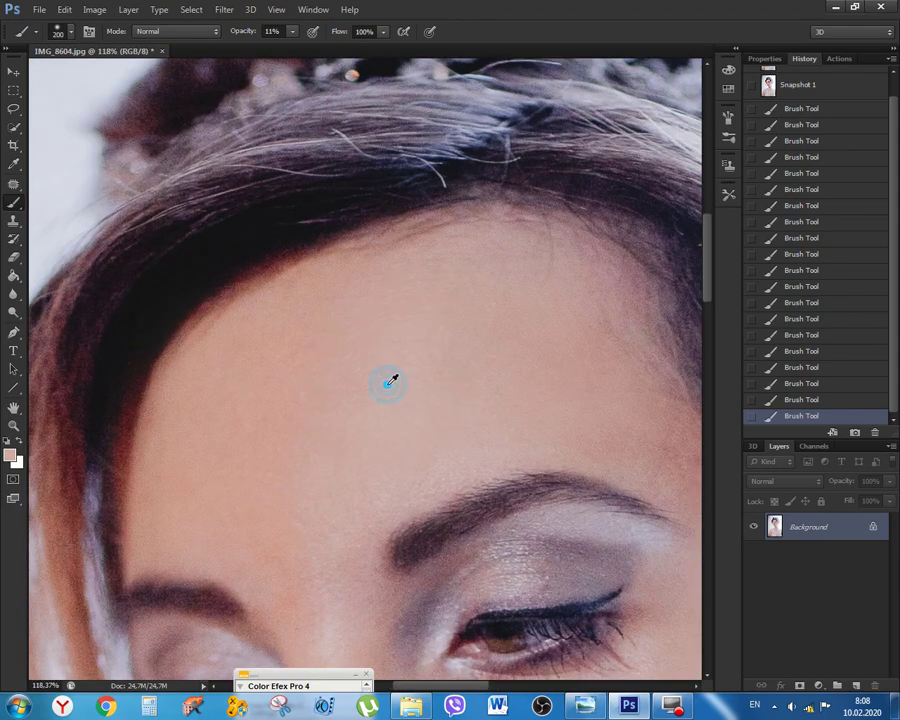
click(313, 323)
click(296, 338)
click(275, 396)
click(275, 410)
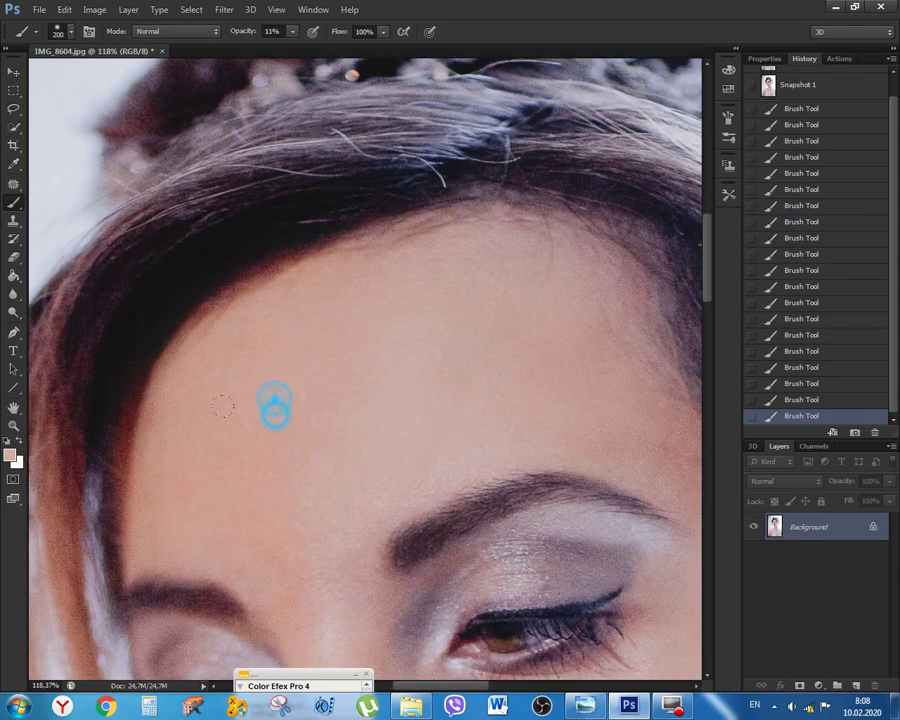
click(281, 490)
click(248, 367)
click(242, 421)
click(234, 469)
click(246, 507)
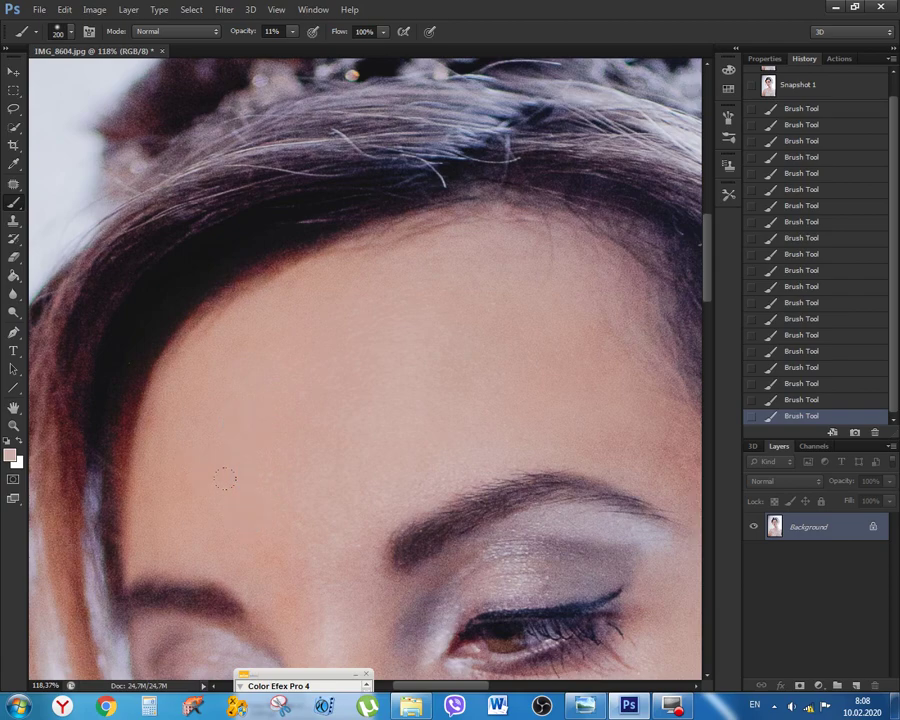
click(279, 530)
click(296, 567)
Reduce the brush to 90 px and blend sampled forehead tone into the orange patch between the brows
scroll(313, 545, up, 2)
drag(346, 527, 362, 161)
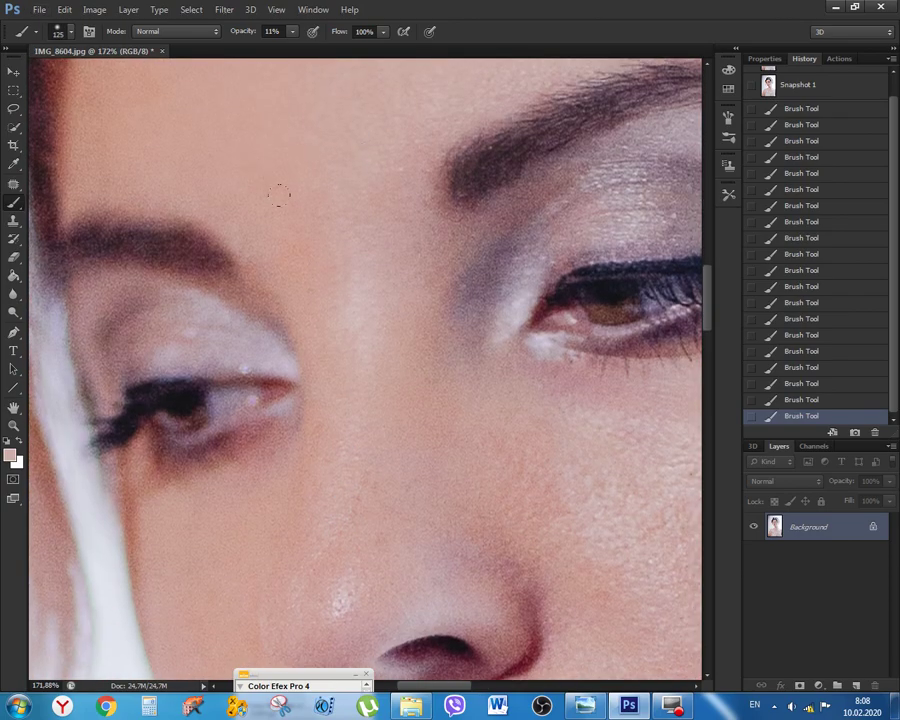
key(bracketleft)
key(bracketleft)
alt+click(347, 197)
click(310, 228)
click(306, 246)
click(317, 262)
click(294, 237)
click(281, 229)
click(274, 214)
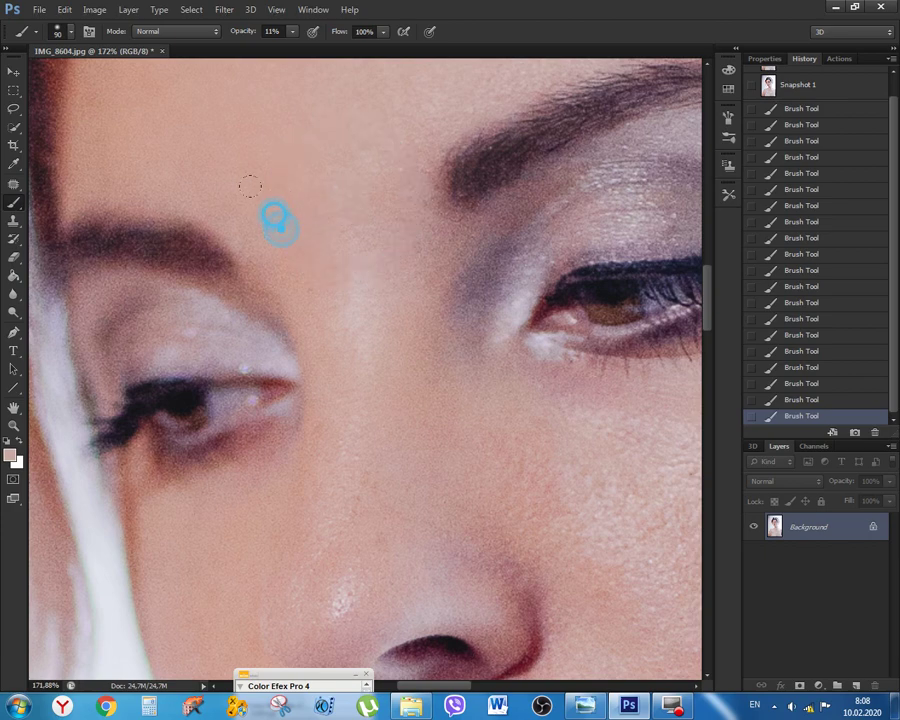
Set the brush to 125 px and smooth the bridge and tip of the nose with sampled skin tones
scroll(396, 367, down, 1)
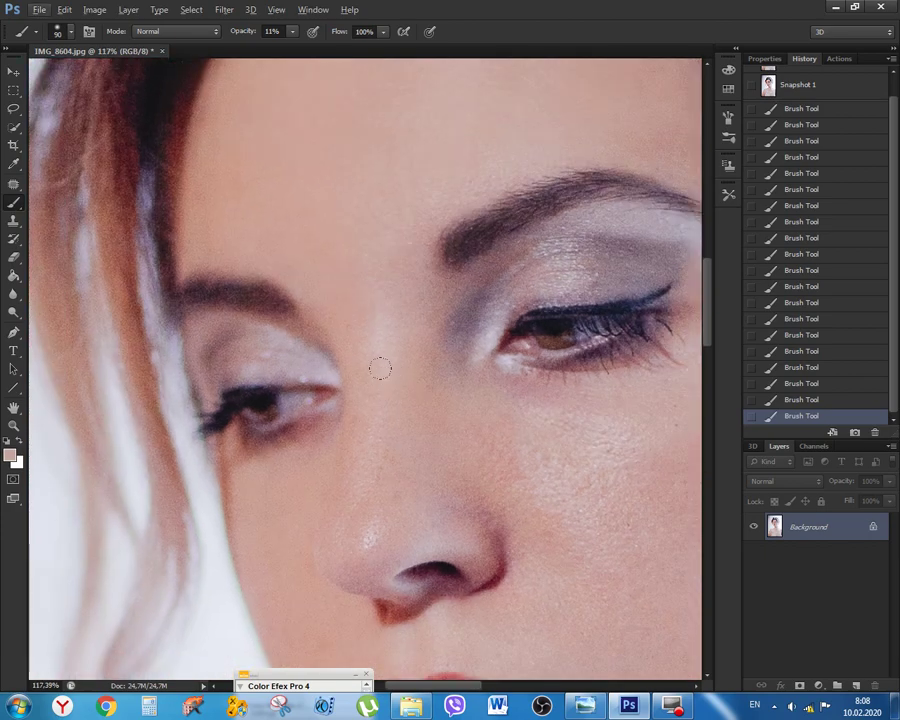
key(bracketright)
key(bracketright)
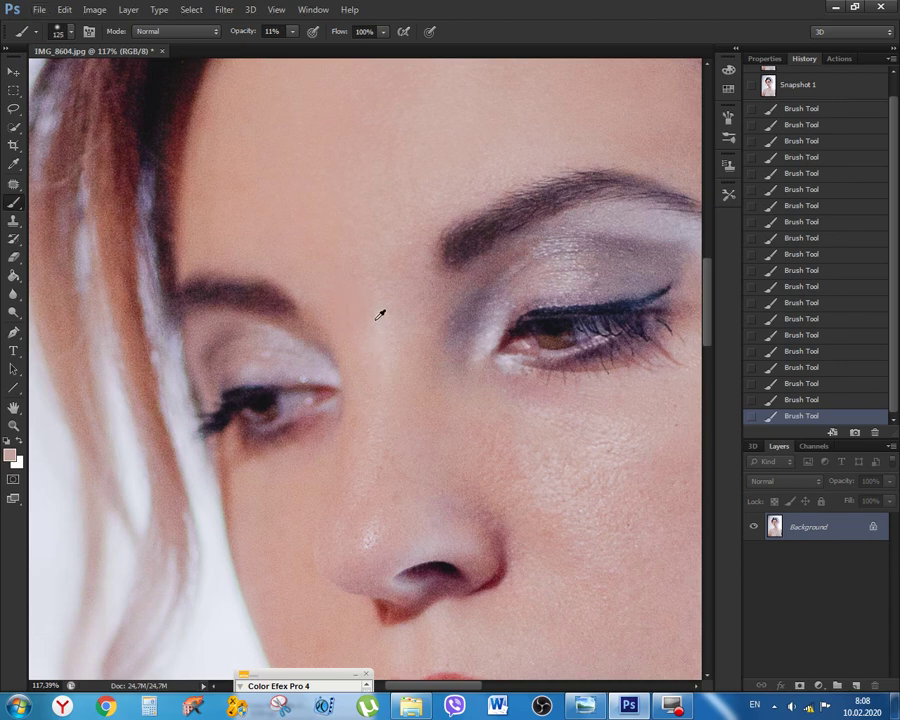
mouse_move(348, 322)
mouse_down()
mouse_move(349, 404)
mouse_move(320, 509)
mouse_up()
mouse_move(357, 554)
mouse_down()
mouse_move(340, 488)
mouse_move(389, 433)
mouse_up()
alt+click(417, 469)
mouse_move(400, 502)
mouse_down()
mouse_move(348, 502)
mouse_move(398, 400)
mouse_up()
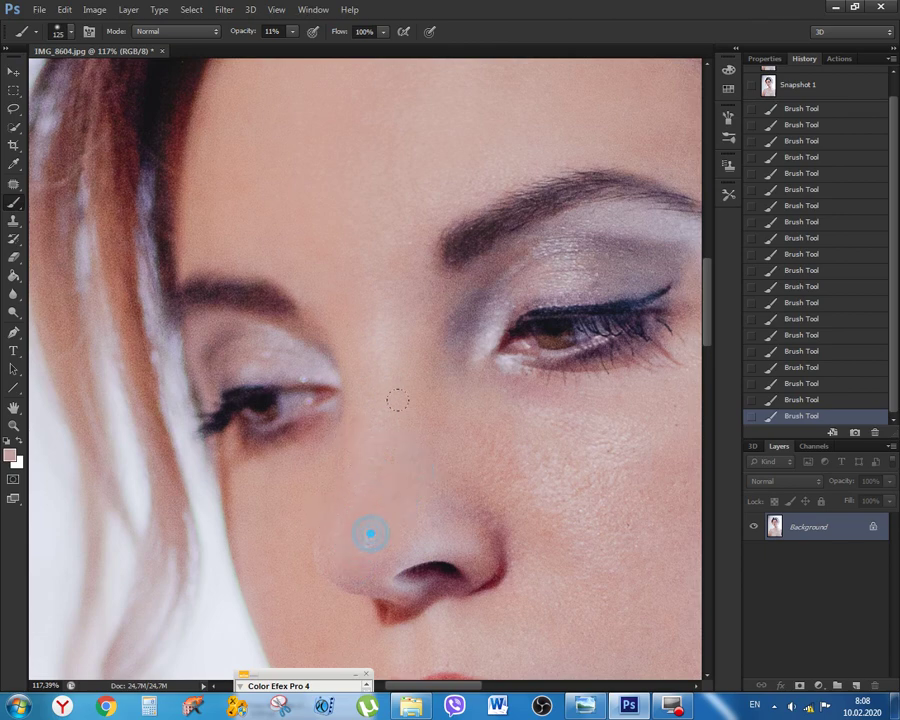
Even out the near side of the nose below the inner eye corner using a tone sampled close by
alt+click(452, 382)
drag(446, 452, 418, 428)
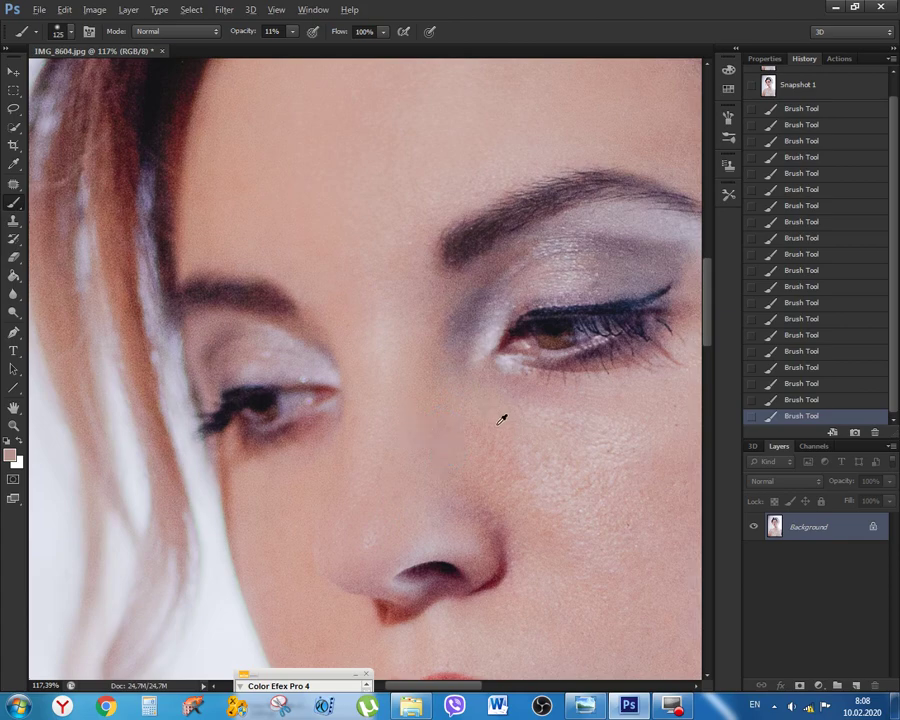
mouse_move(502, 419)
mouse_down()
mouse_move(462, 420)
mouse_move(478, 466)
mouse_up()
Set the brush to 150 px and paint sampled skin tone over the textured area below the near eye
mouse_move(483, 434)
mouse_down()
mouse_move(414, 348)
mouse_move(382, 448)
mouse_move(362, 405)
mouse_up()
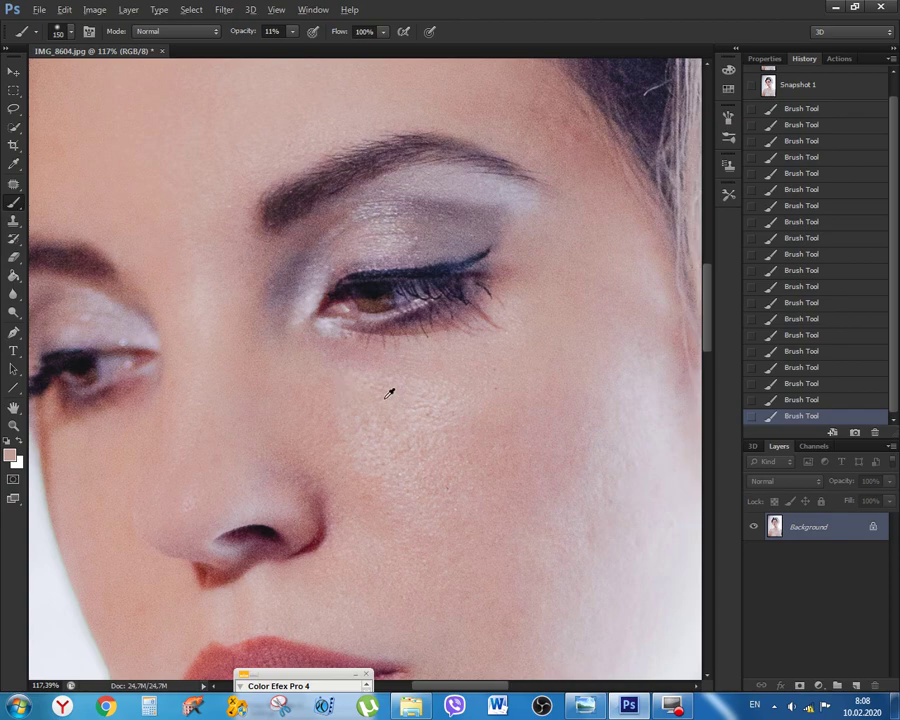
alt+click(328, 388)
click(307, 380)
click(334, 388)
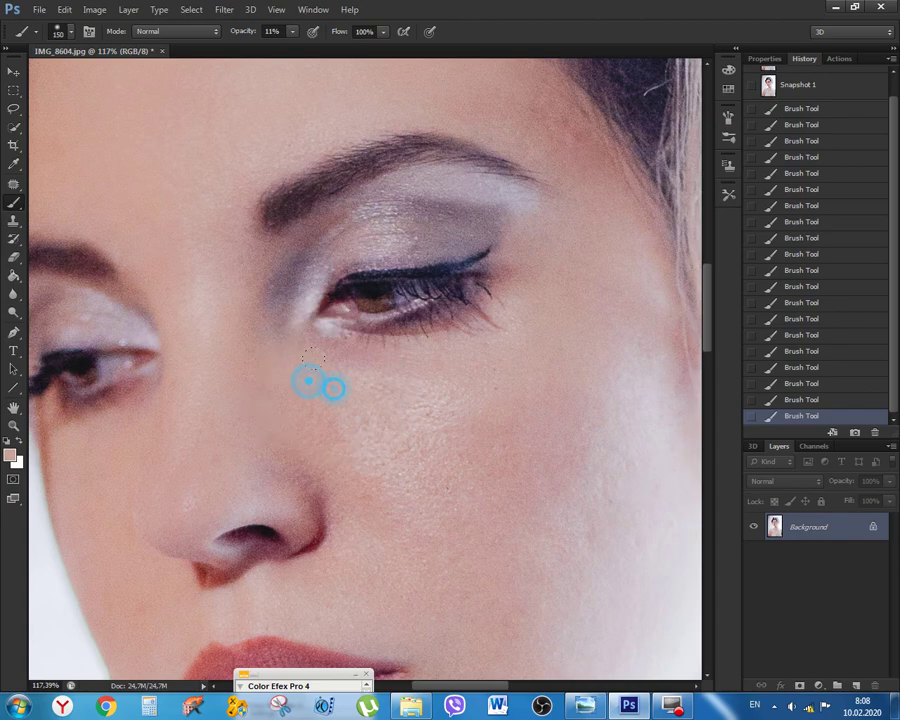
click(390, 398)
click(404, 398)
click(415, 394)
click(446, 396)
click(459, 396)
click(405, 411)
click(376, 415)
click(338, 401)
click(322, 392)
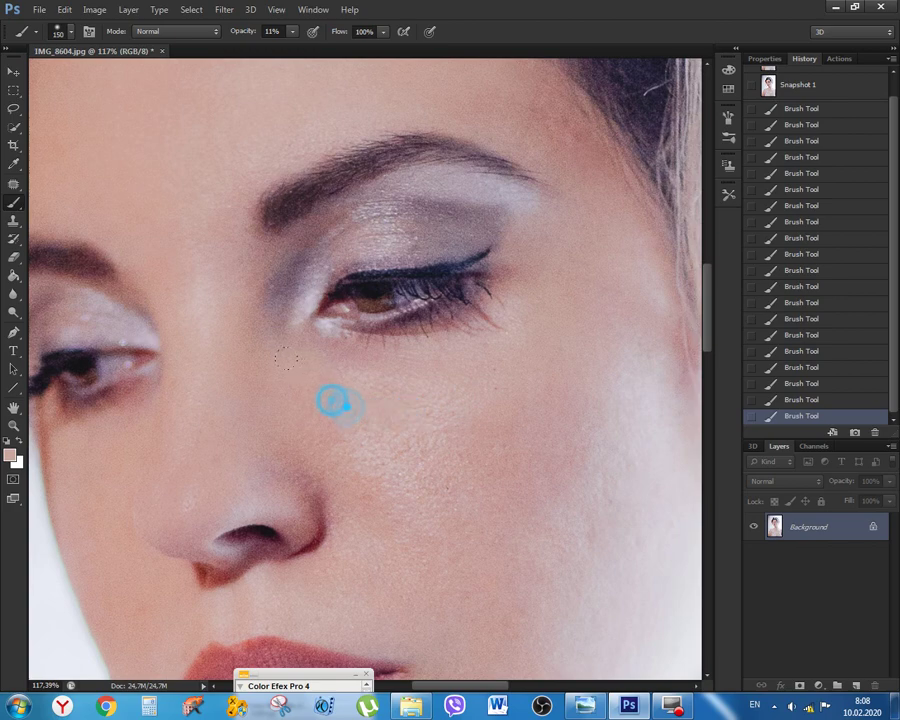
Blend freshly sampled cheek tones across the upper cheek, from beside the nose to below the outer eye corner
alt+click(447, 416)
click(425, 431)
click(394, 436)
click(364, 432)
click(352, 428)
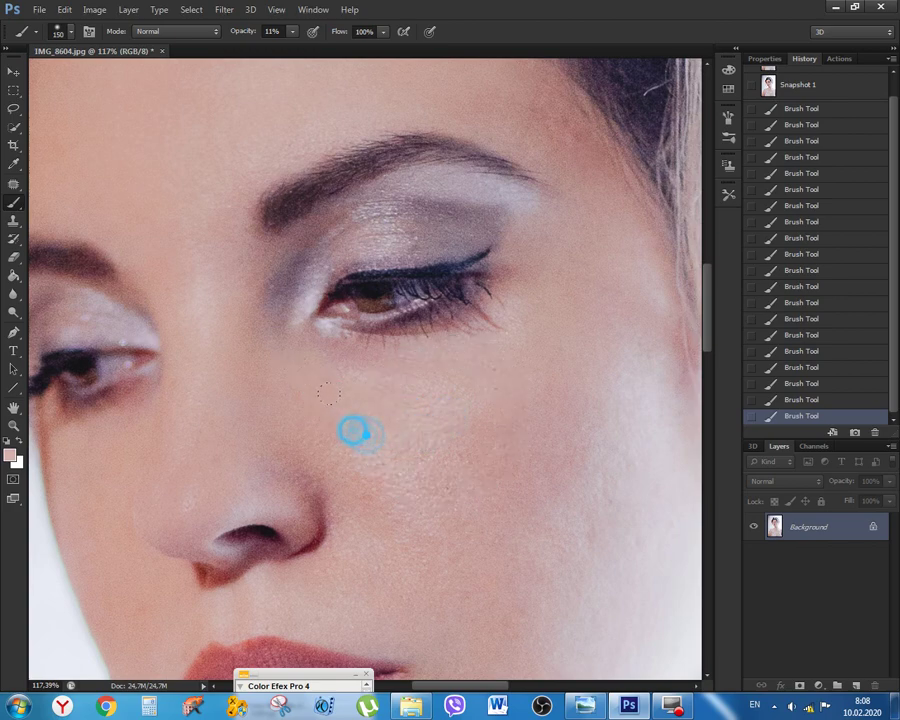
alt+click(374, 398)
click(319, 376)
click(357, 393)
click(414, 396)
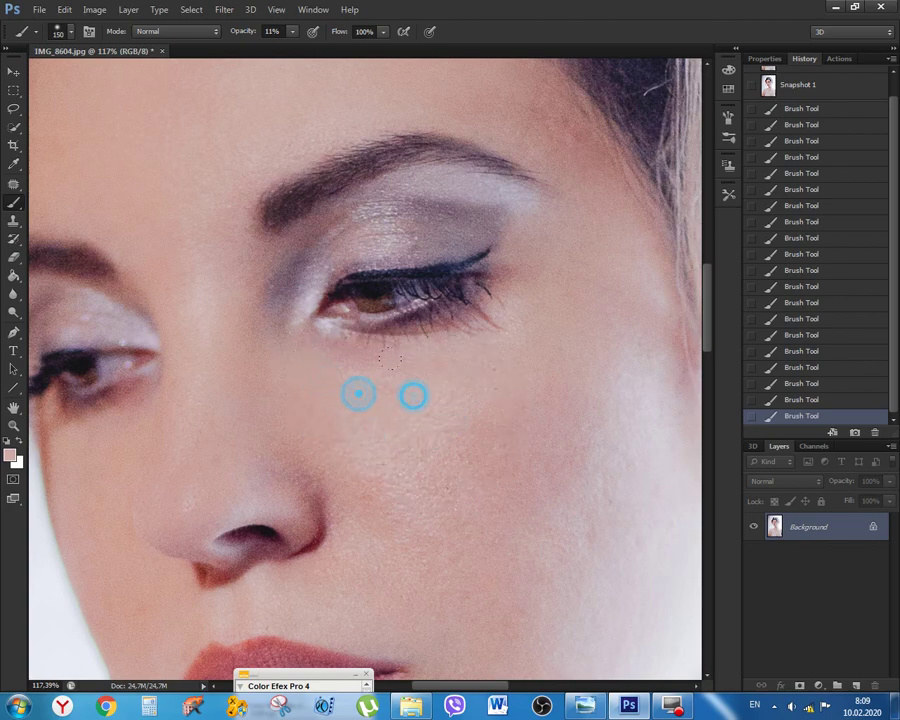
click(454, 392)
click(466, 384)
click(501, 372)
Even out the skin beside the near eye, from the temple to the outer cheek, with neighbouring sampled tones
alt+click(529, 351)
click(529, 329)
click(529, 305)
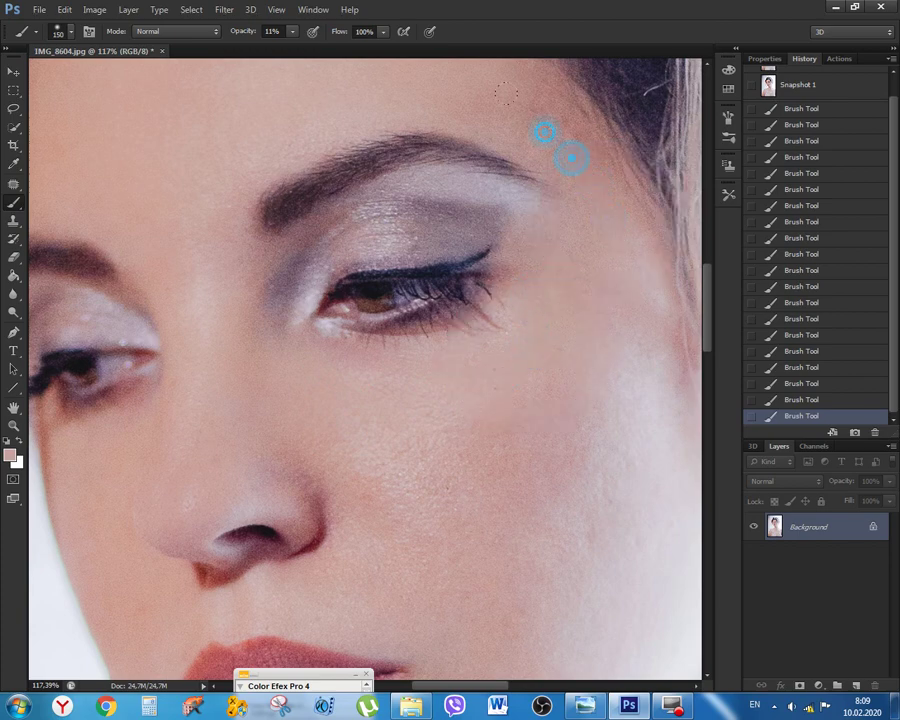
alt+click(625, 291)
click(619, 327)
alt+click(583, 415)
click(575, 427)
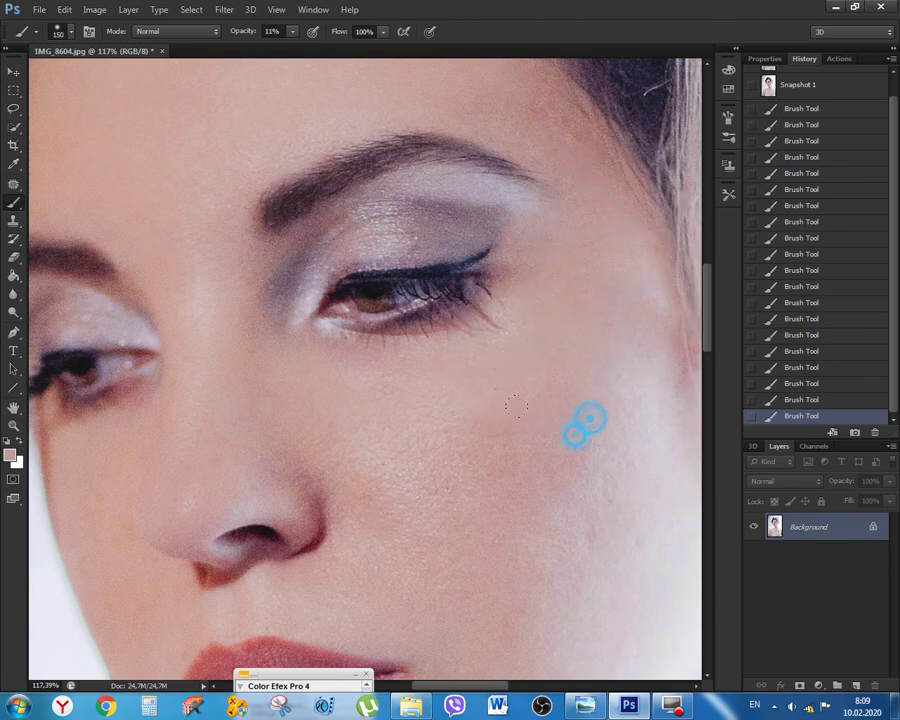
Soften the grainy mid-cheek texture beside the nose by alternately sampling and painting nearby cheek tones
alt+click(502, 424)
click(456, 442)
click(419, 448)
click(386, 456)
click(372, 460)
click(399, 503)
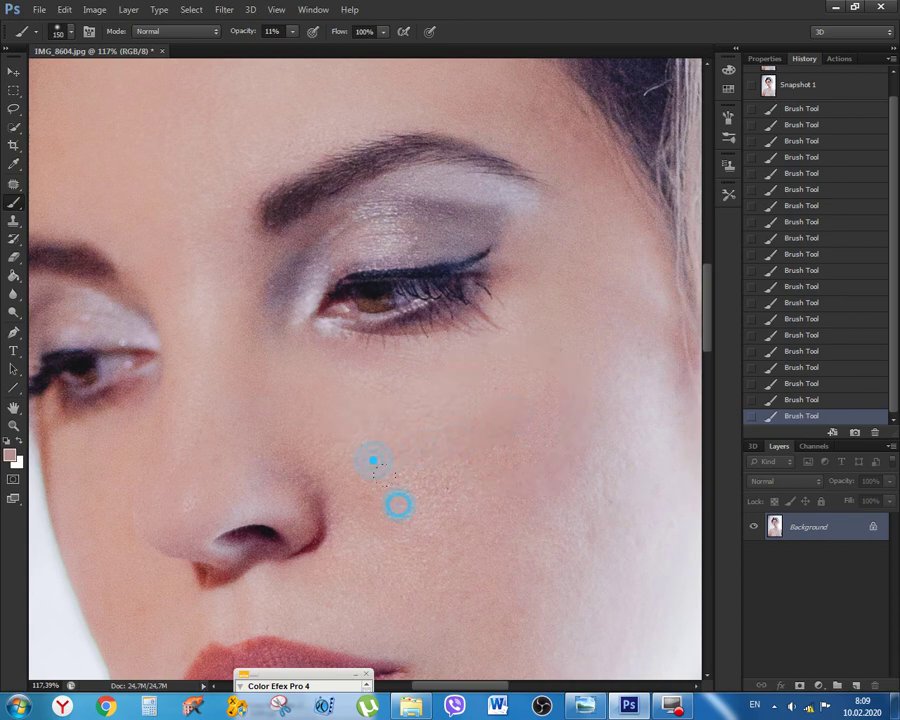
click(420, 505)
click(451, 490)
alt+click(420, 530)
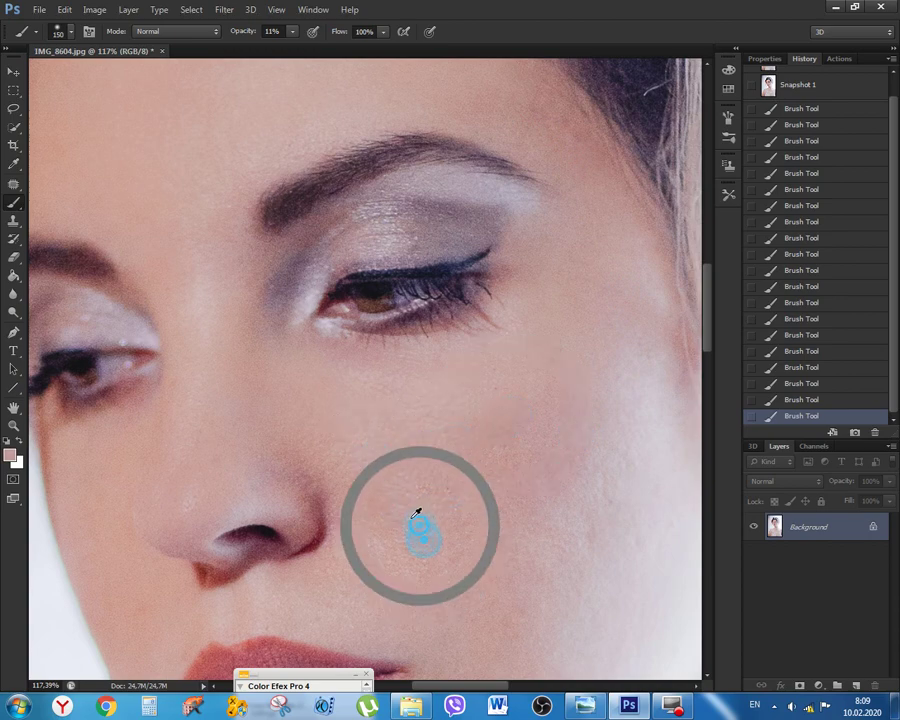
click(372, 462)
alt+click(440, 470)
click(416, 500)
Sample skin tone from the far cheek and smooth it from below the far eye down towards the mouth
drag(447, 480, 607, 388)
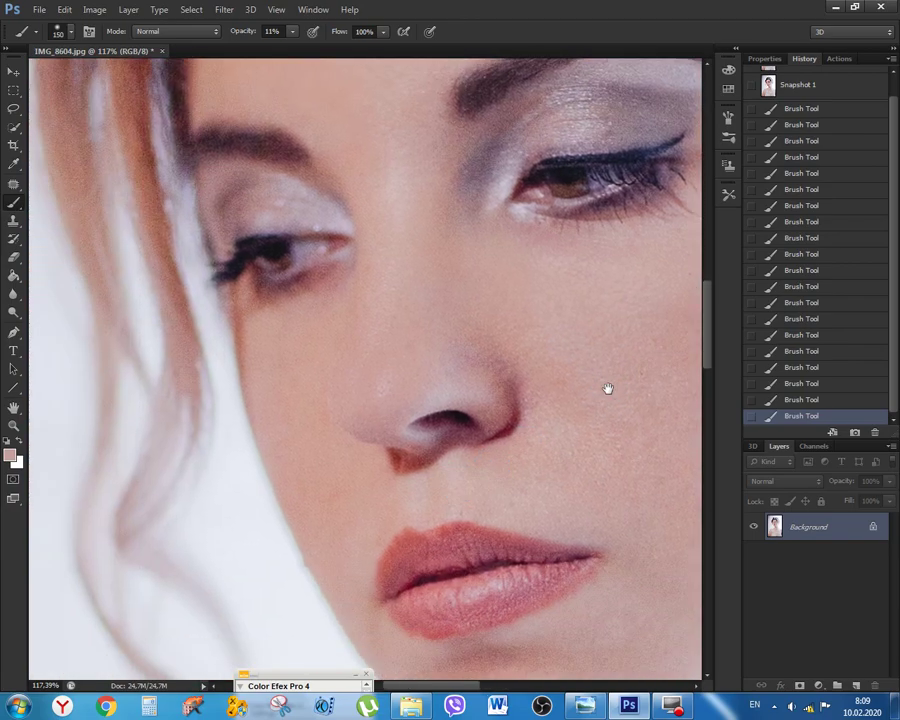
alt+click(313, 349)
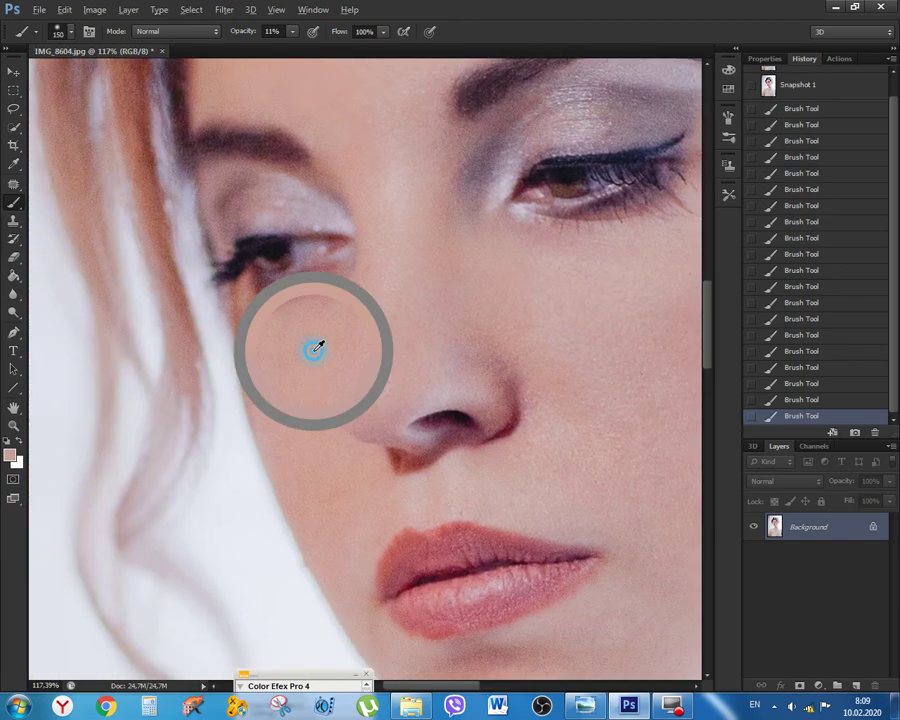
click(311, 386)
click(311, 430)
click(318, 457)
click(344, 511)
Smooth the skin above the upper lip and near the mouth corner with tones sampled beside the nostril
drag(592, 485, 470, 388)
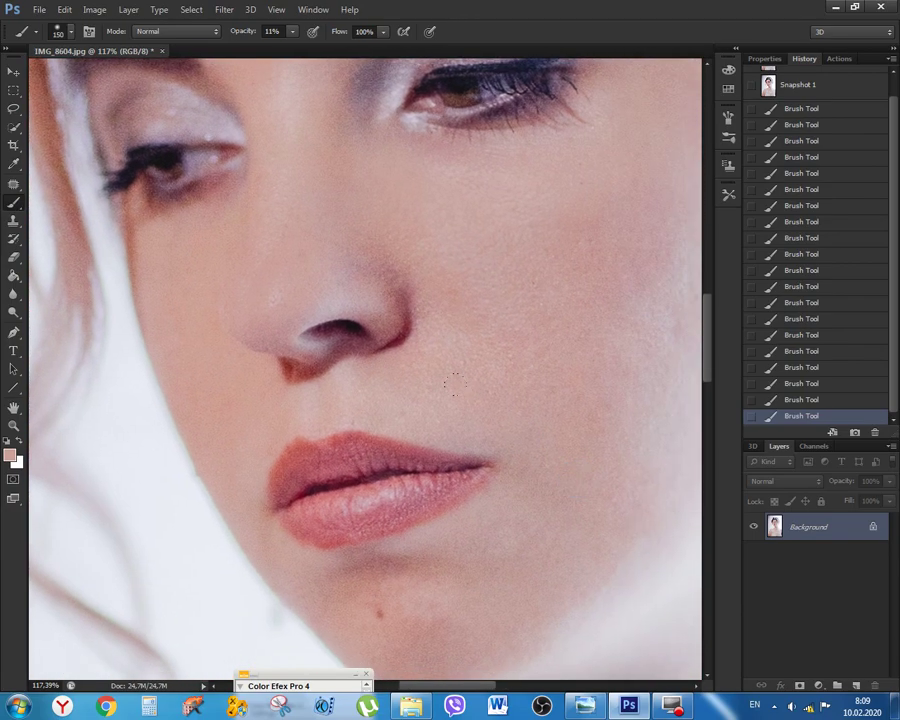
alt+click(401, 416)
click(380, 405)
click(343, 395)
alt+click(414, 386)
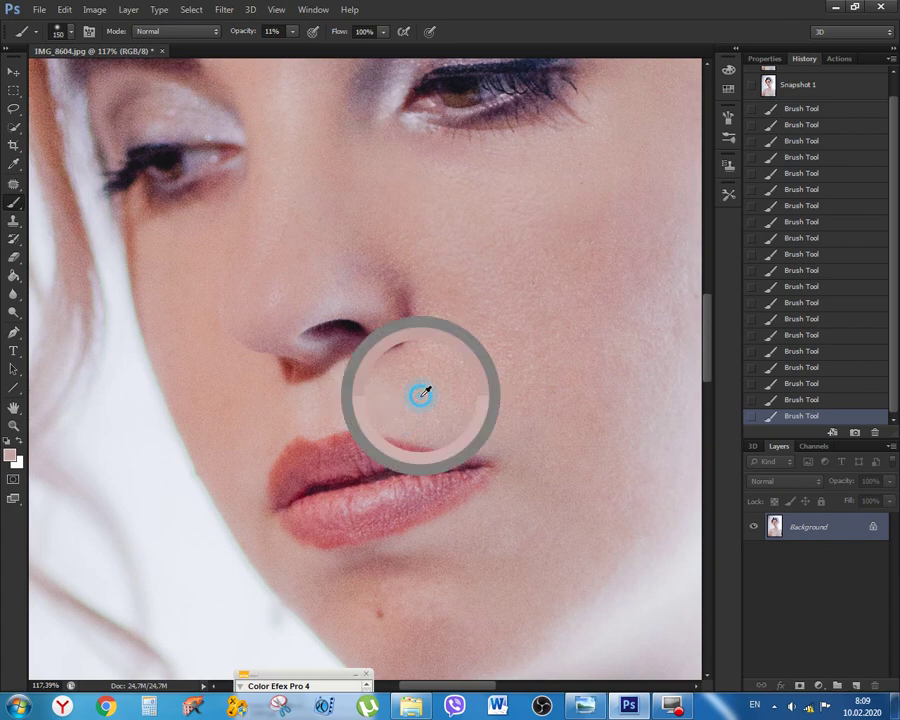
click(480, 410)
Blend sampled tones over the near cheek, from the fold beside the nostril into the mid-cheek
drag(589, 327, 490, 392)
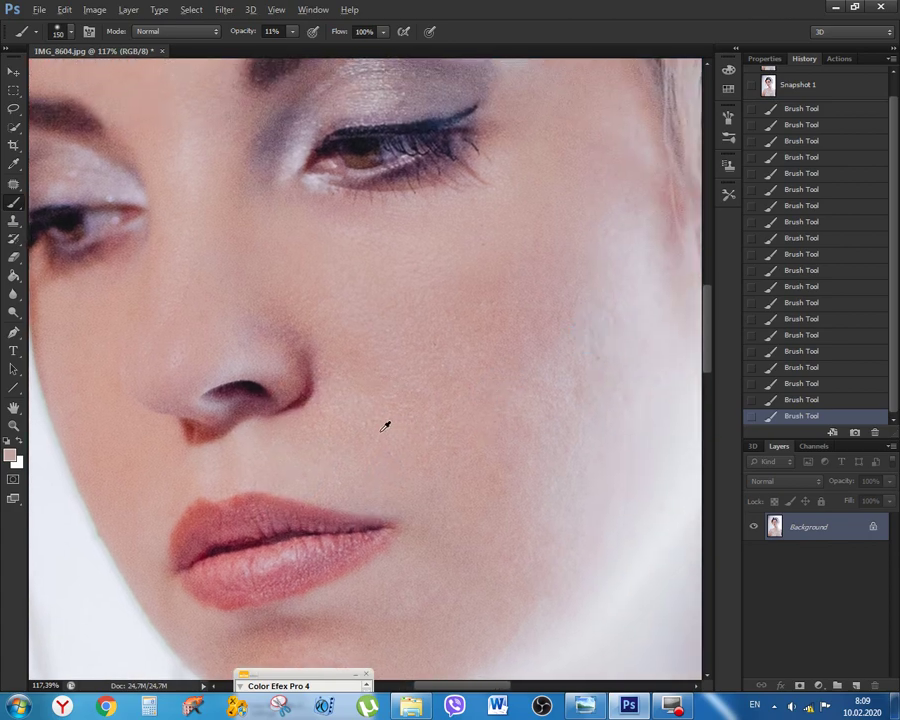
click(374, 427)
click(359, 390)
click(360, 368)
click(357, 346)
click(346, 316)
alt+click(414, 296)
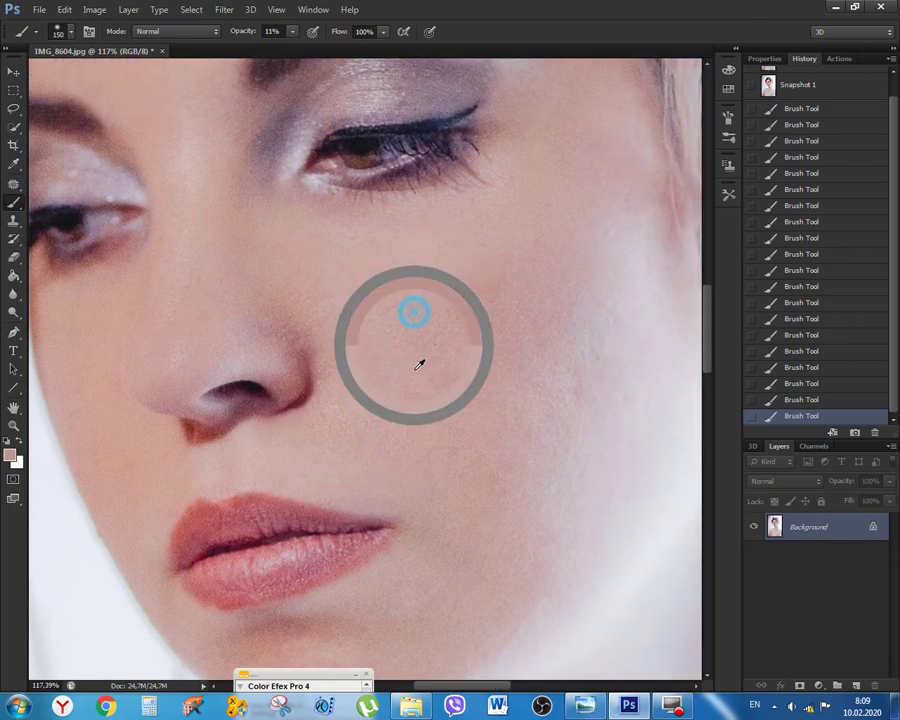
click(412, 410)
alt+click(478, 360)
click(424, 412)
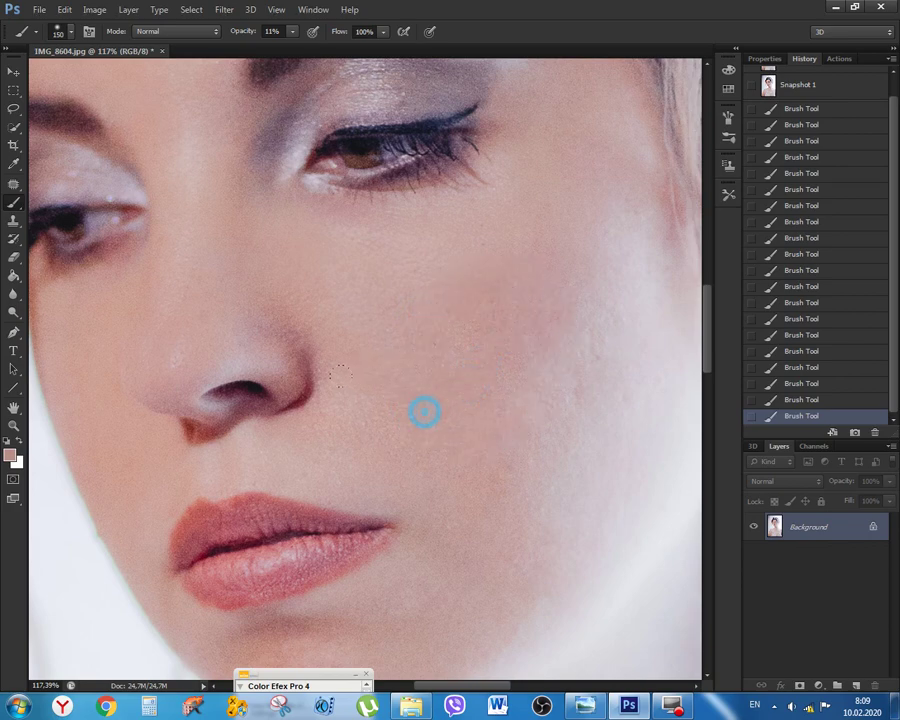
click(363, 413)
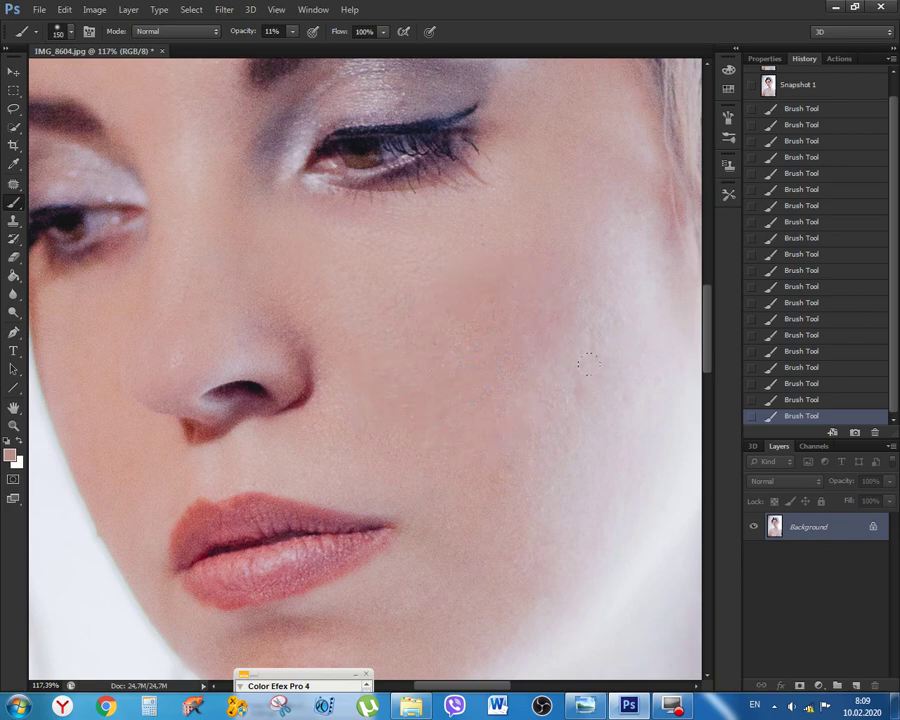
Set the brush to 175 px and paint sampled cheek tone from the mid-cheek out towards the temple
drag(566, 410, 425, 393)
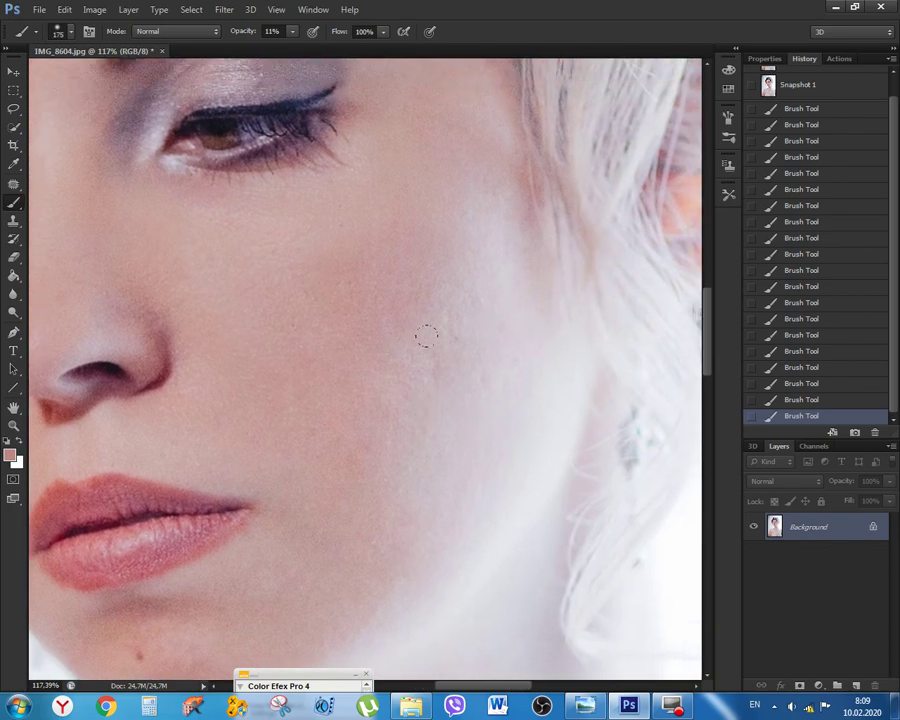
alt+click(382, 283)
click(315, 348)
click(368, 312)
click(399, 275)
click(424, 241)
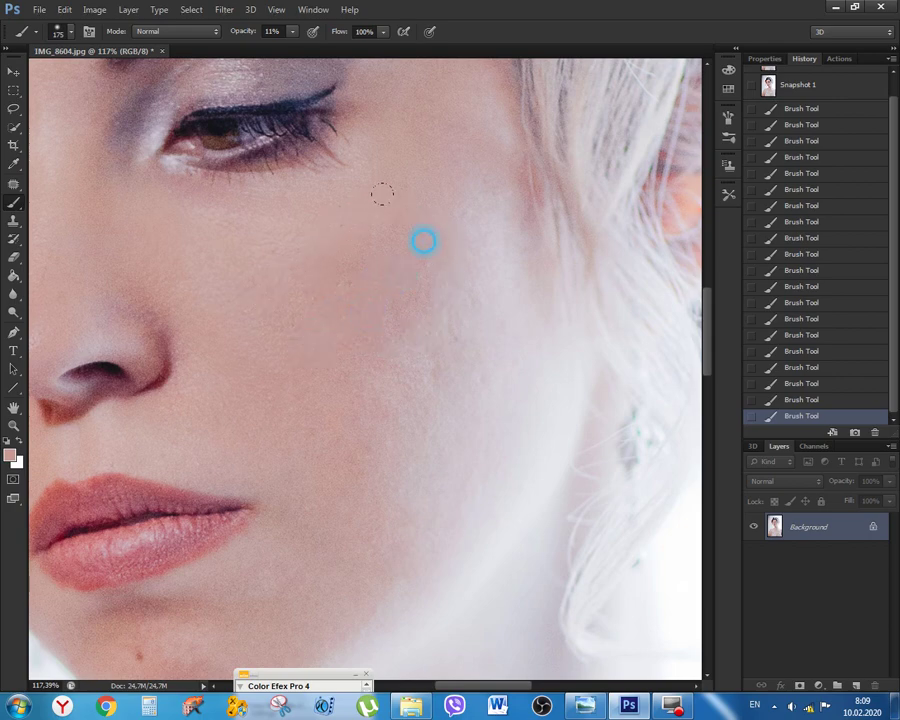
click(424, 265)
click(402, 304)
Sample the pale outer-cheek tone and brush it along the transition between the highlight and the darker cheek
alt+click(496, 281)
drag(491, 272, 450, 242)
drag(479, 300, 432, 261)
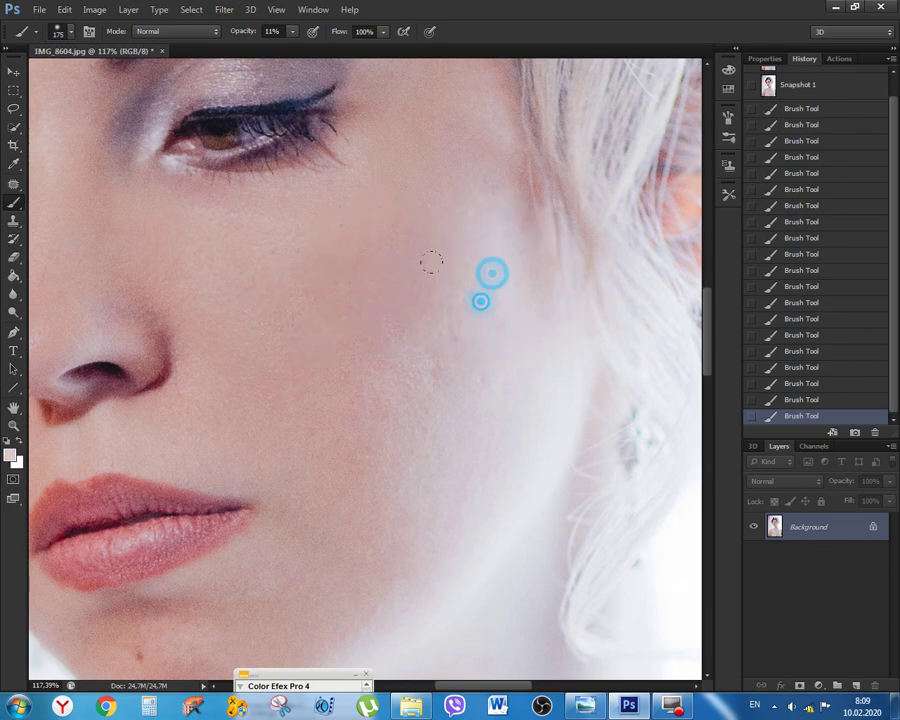
drag(466, 321, 414, 288)
drag(454, 342, 396, 315)
drag(436, 362, 402, 326)
drag(418, 383, 408, 336)
Blend sampled highlight tones down the bright outer cheek towards the jaw
alt+click(542, 325)
click(516, 360)
click(492, 384)
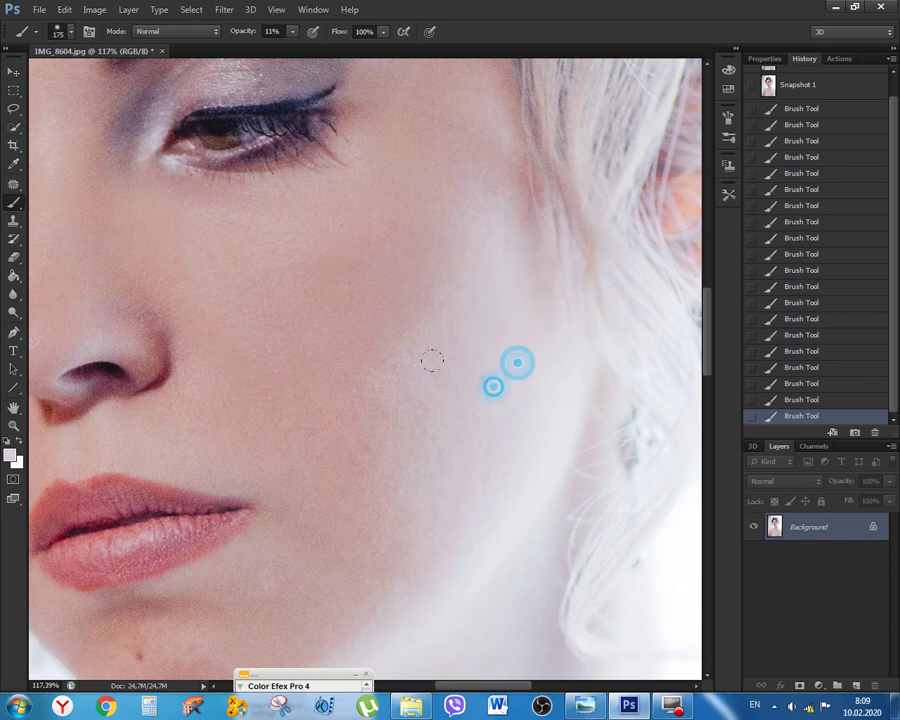
click(458, 426)
click(432, 454)
alt+click(539, 384)
click(524, 410)
drag(482, 470, 426, 438)
drag(566, 456, 638, 234)
alt+click(565, 225)
click(550, 255)
click(534, 283)
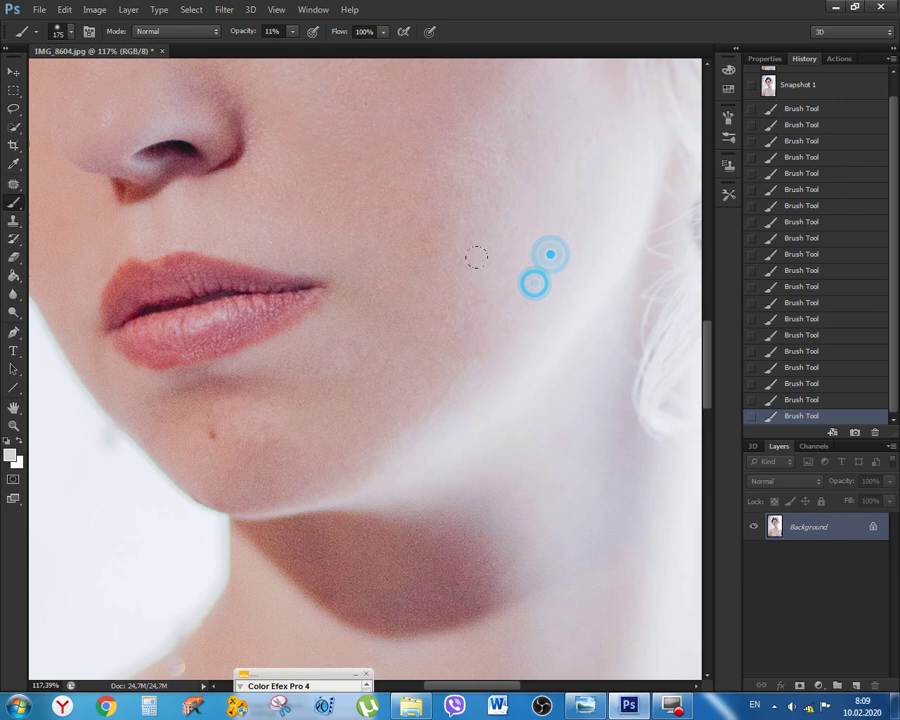
Even out the lower cheek beside the mouth and up towards the mid-cheek with tones sampled there
alt+click(407, 308)
click(424, 275)
click(424, 241)
click(436, 216)
alt+click(395, 205)
click(376, 205)
click(354, 199)
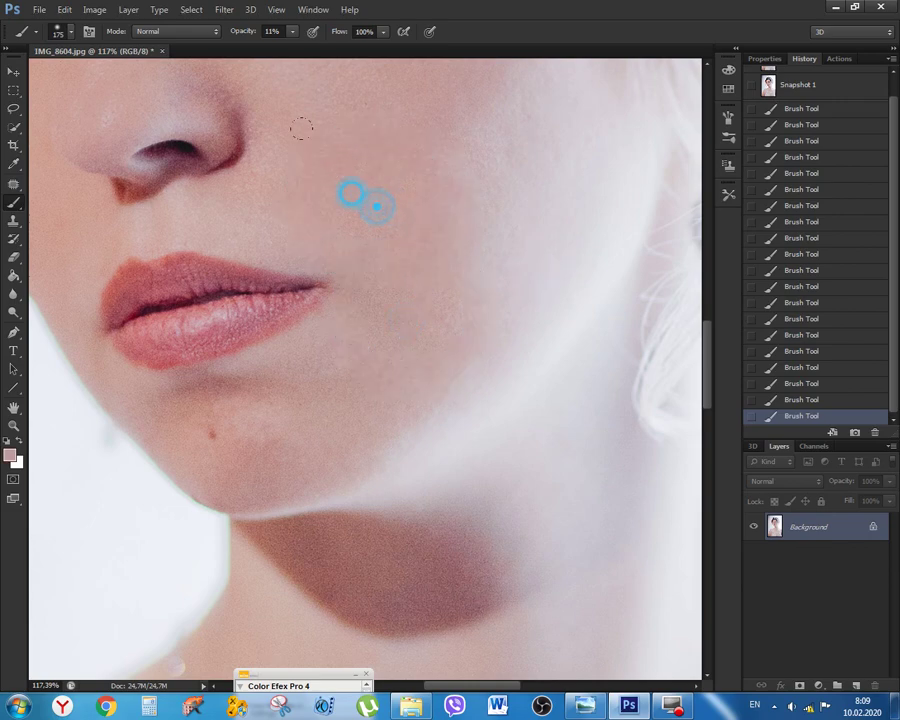
click(420, 177)
click(445, 155)
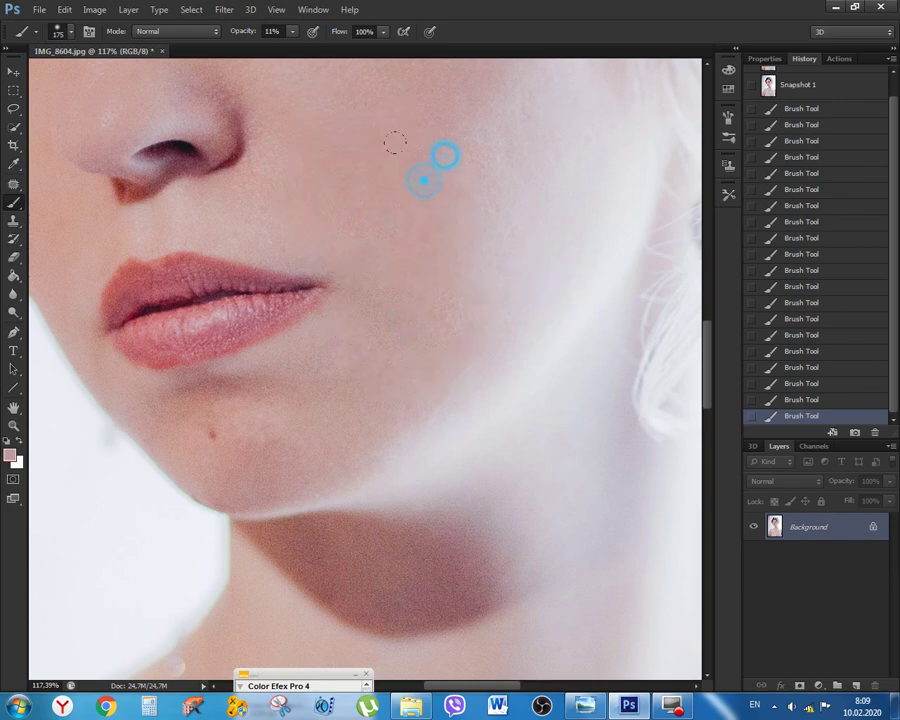
Even out the chin below the lower lip and the skin beside the mouth corner with tones sampled there
alt+click(292, 446)
click(237, 430)
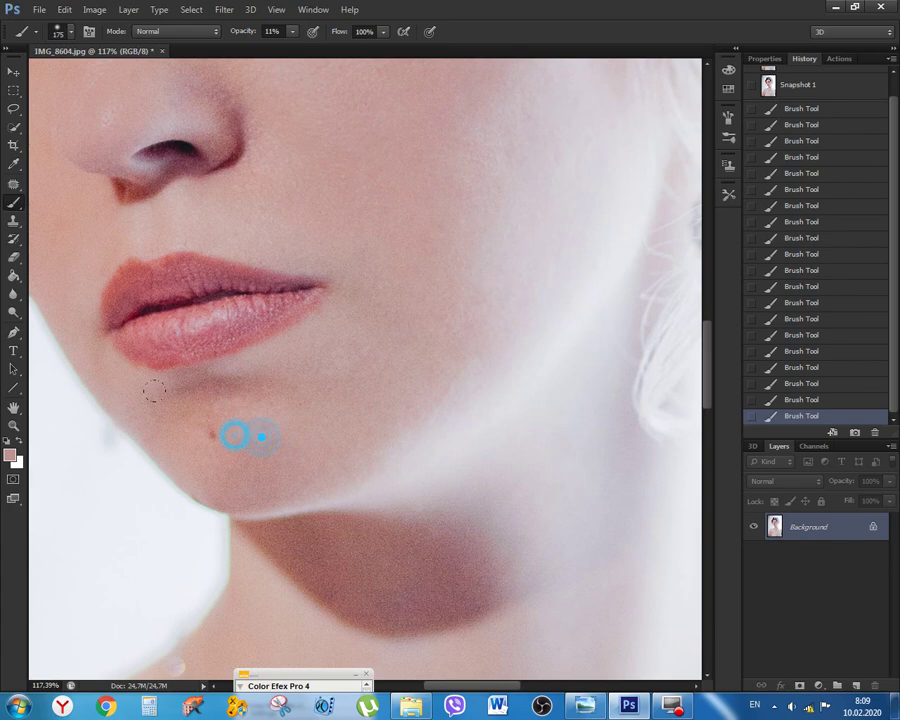
alt+click(345, 418)
alt+click(342, 336)
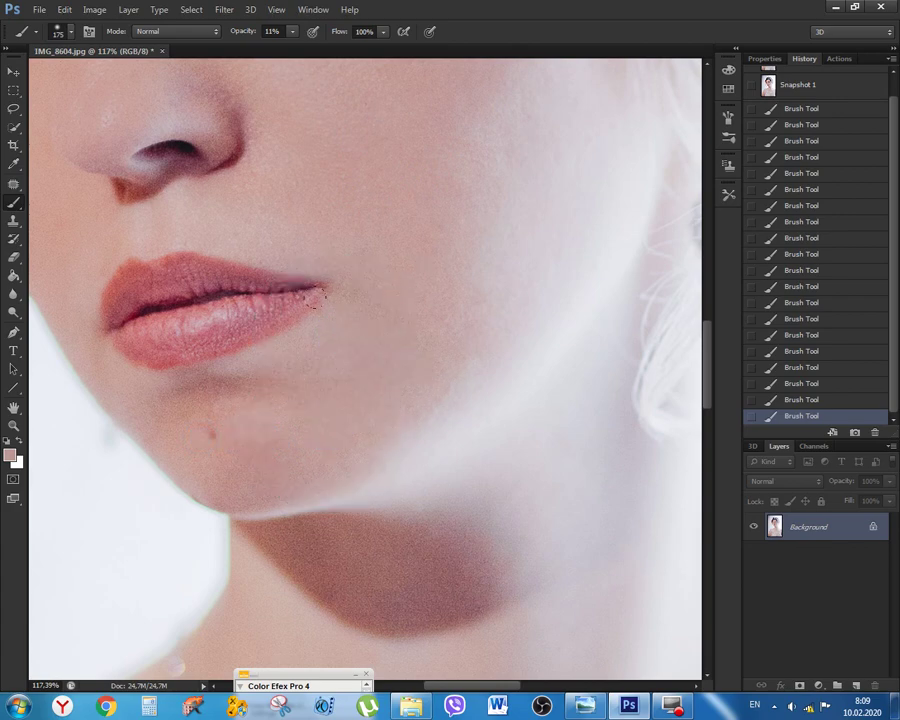
scroll(436, 315, down, 4)
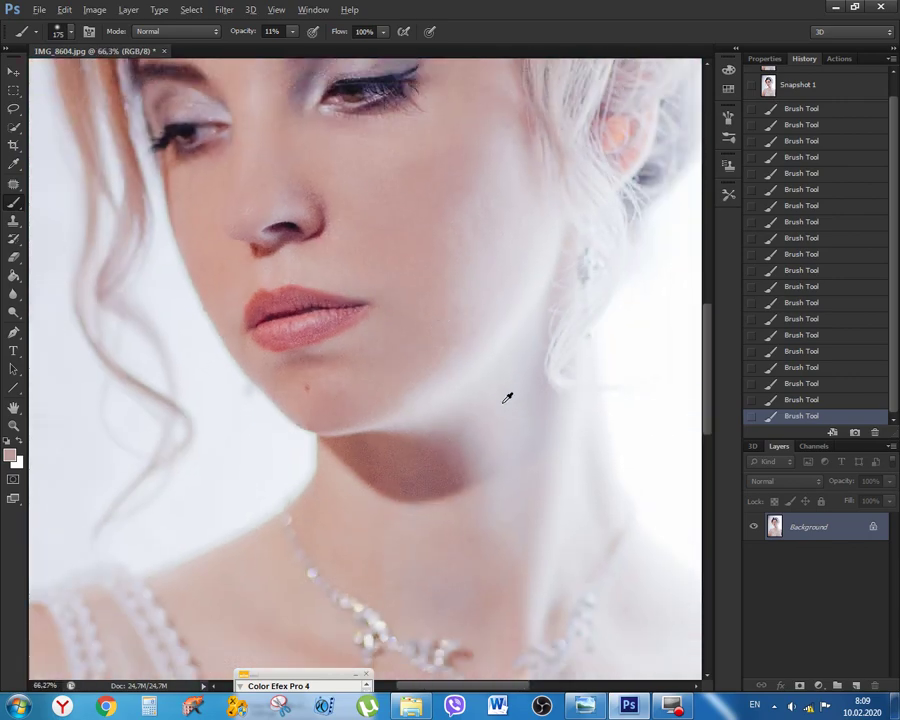
Sample a mid-cheek skin tone and brush it upward across the cheek
scroll(500, 390, up, 3)
alt+click(405, 340)
mouse_move(416, 321)
mouse_down()
mouse_move(393, 281)
mouse_move(408, 268)
mouse_up()
mouse_move(440, 294)
mouse_down()
mouse_move(410, 257)
mouse_move(376, 255)
mouse_up()
scroll(535, 390, down, 3)
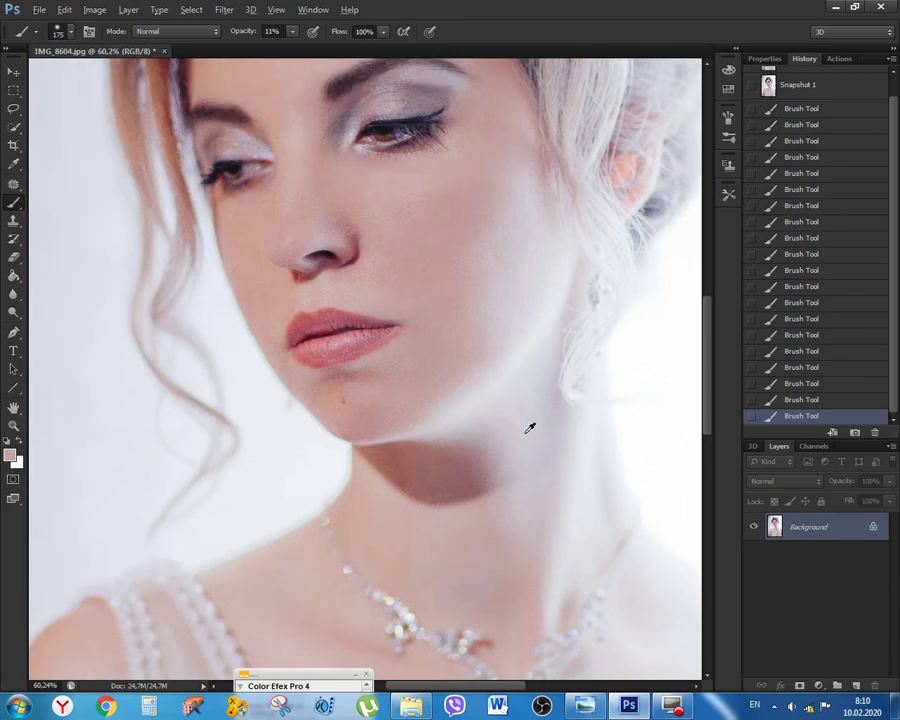
drag(464, 263, 410, 443)
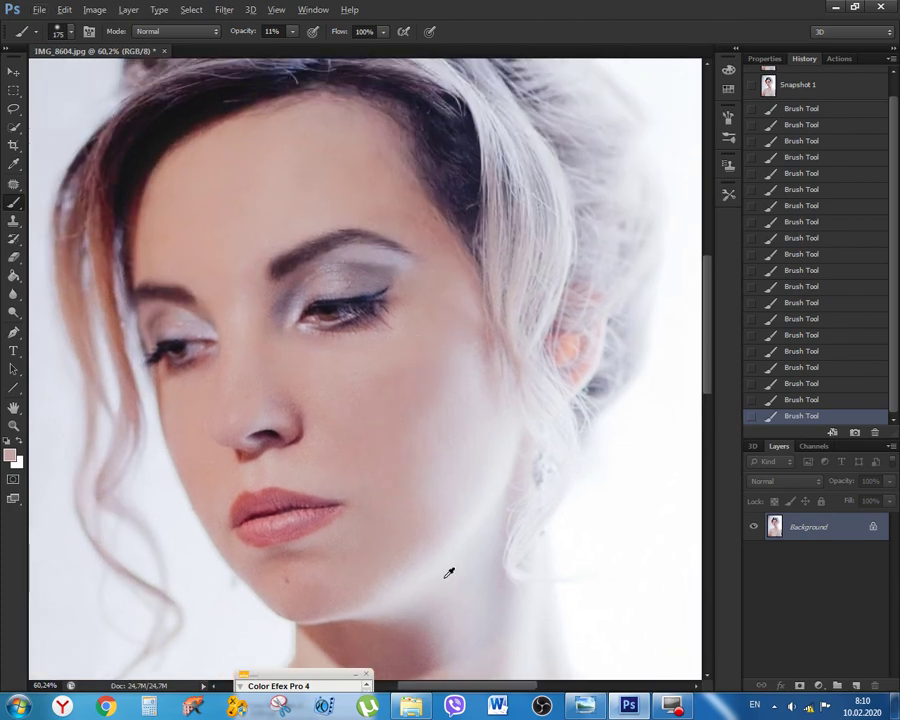
Soften the transition between the darker cheek and the outer highlight with tones sampled along that edge
scroll(449, 570, up, 4)
alt+click(383, 497)
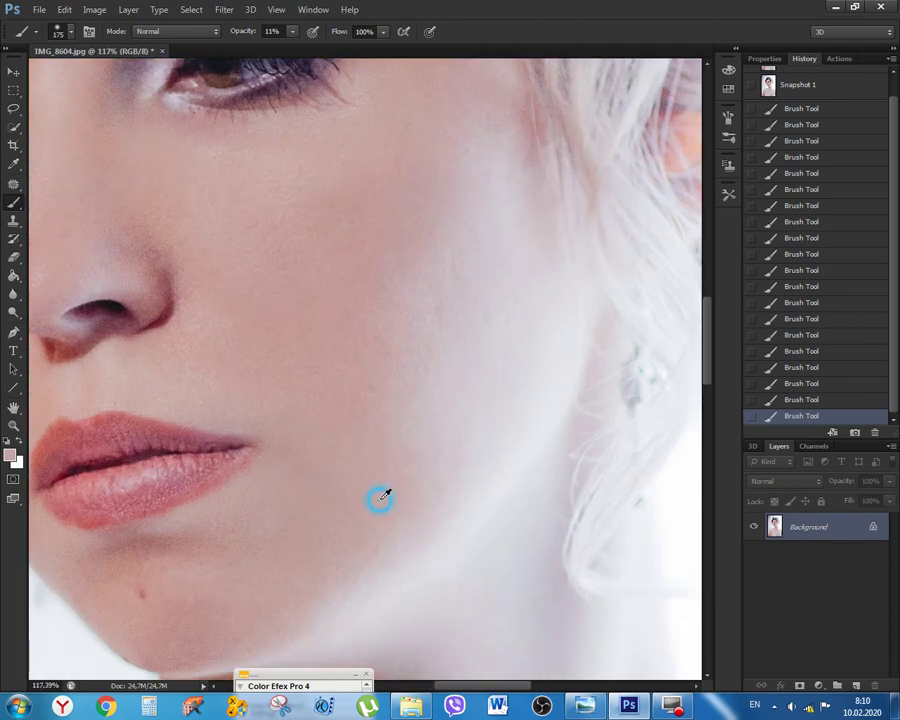
alt+click(405, 378)
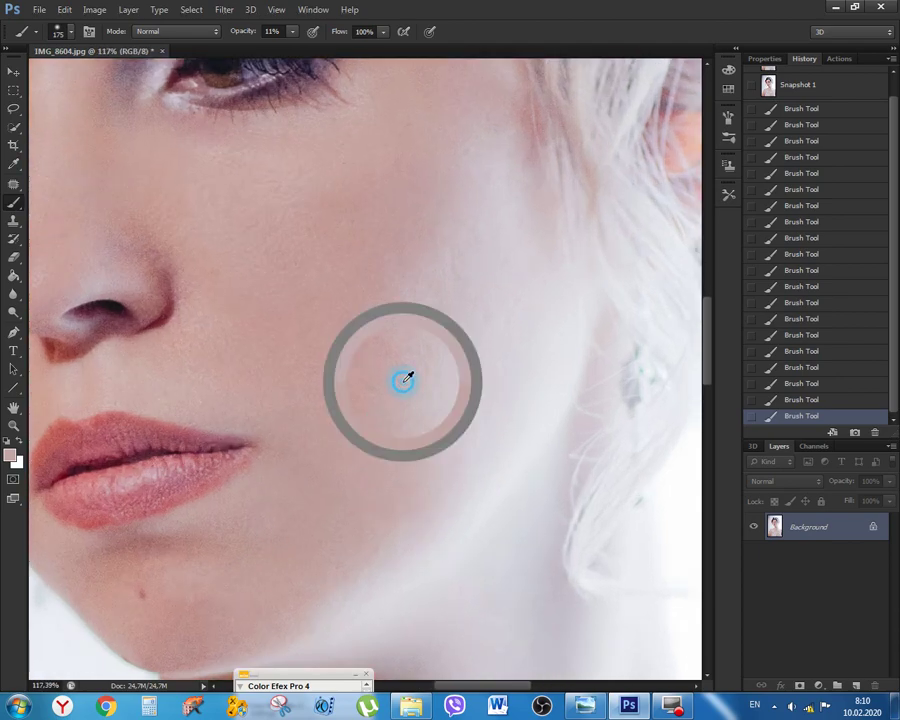
mouse_move(398, 327)
mouse_down()
mouse_move(418, 311)
mouse_move(400, 346)
mouse_up()
alt+click(419, 231)
drag(417, 254, 410, 280)
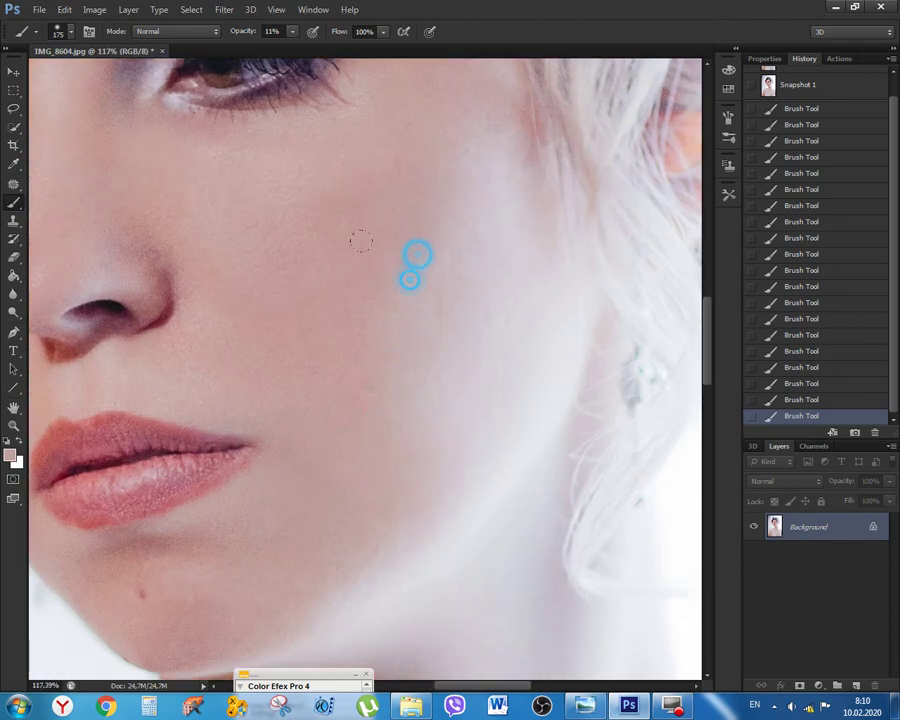
click(381, 309)
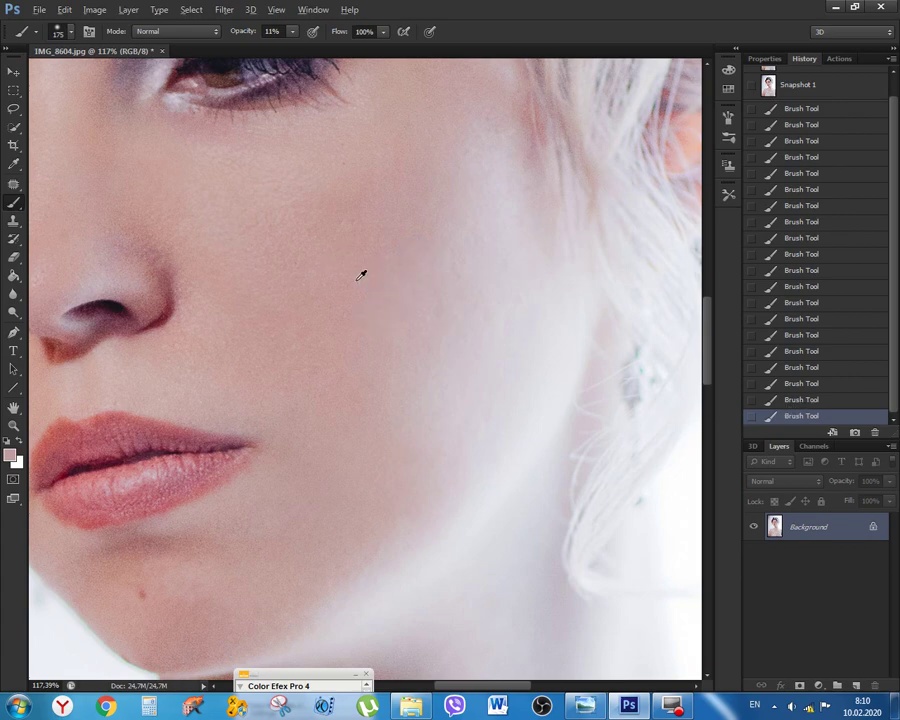
Sample the skin tone under the eye and smooth the inner cheek beside the nose with it
alt+click(297, 242)
click(245, 233)
click(320, 360)
scroll(578, 405, down, 5)
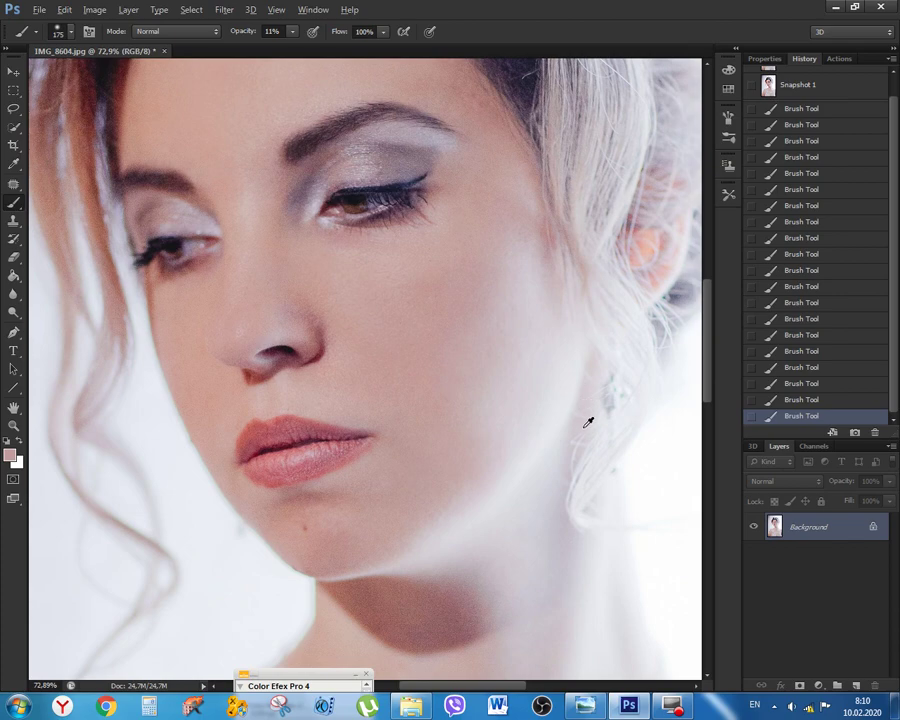
Smooth the side of the forehead and the temple along the hairline with sampled skin tones, reducing the brush to 125 px
drag(522, 372, 432, 626)
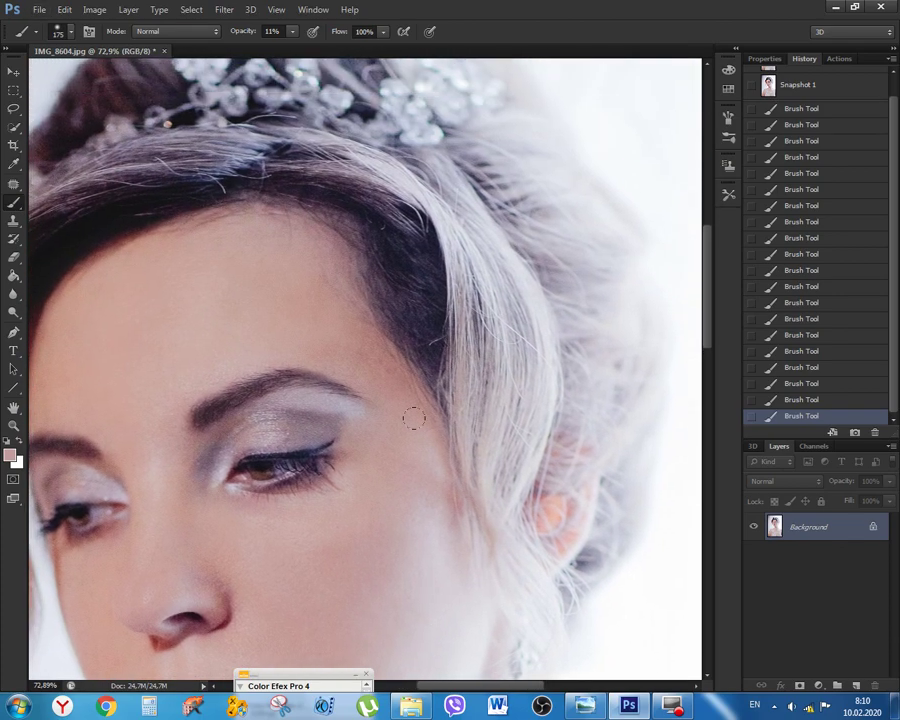
scroll(413, 418, up, 5)
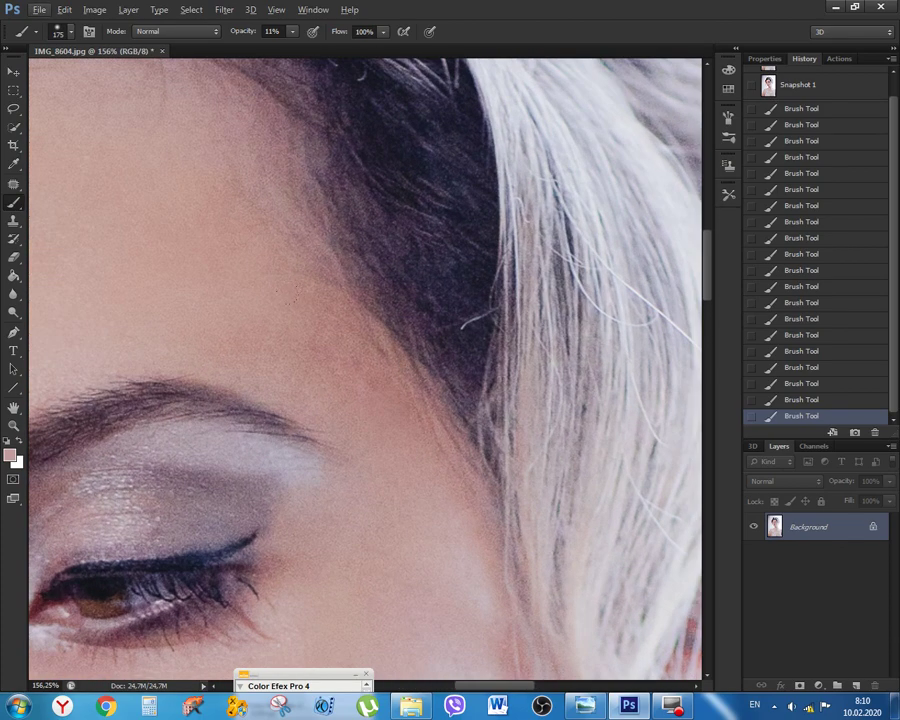
alt+click(252, 267)
drag(264, 296, 222, 259)
alt+click(381, 414)
alt+click(400, 423)
click(346, 371)
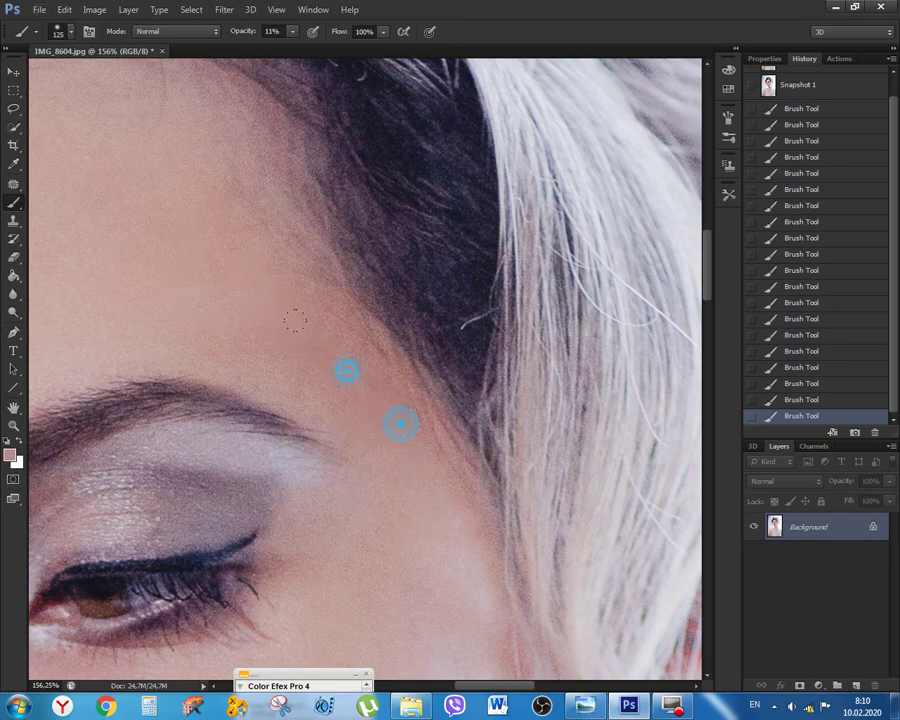
scroll(538, 428, down, 9)
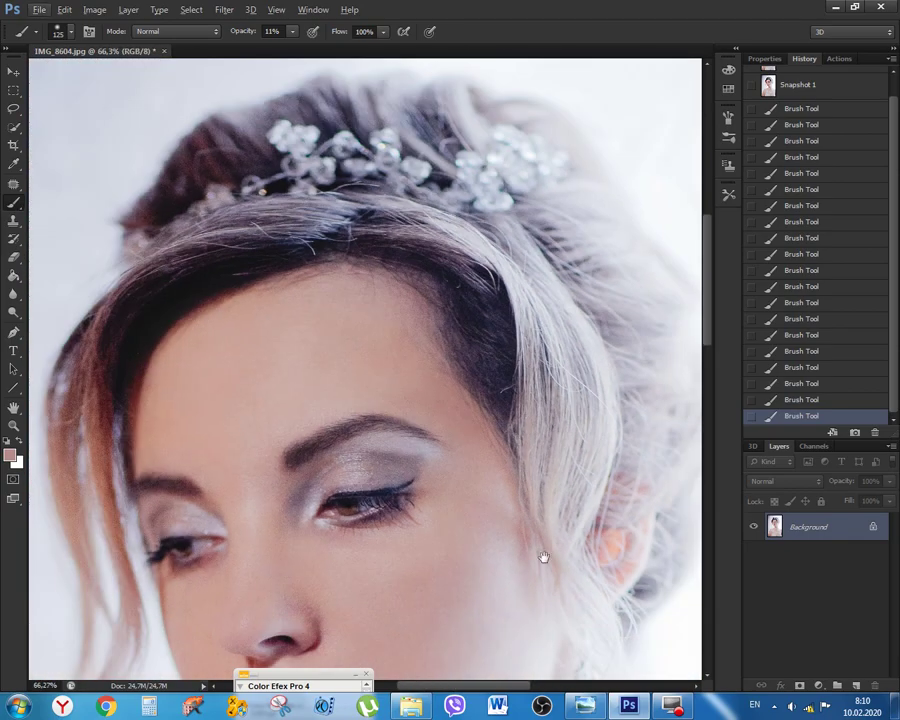
mouse_move(542, 557)
mouse_down()
mouse_move(533, 355)
mouse_move(560, 257)
mouse_up()
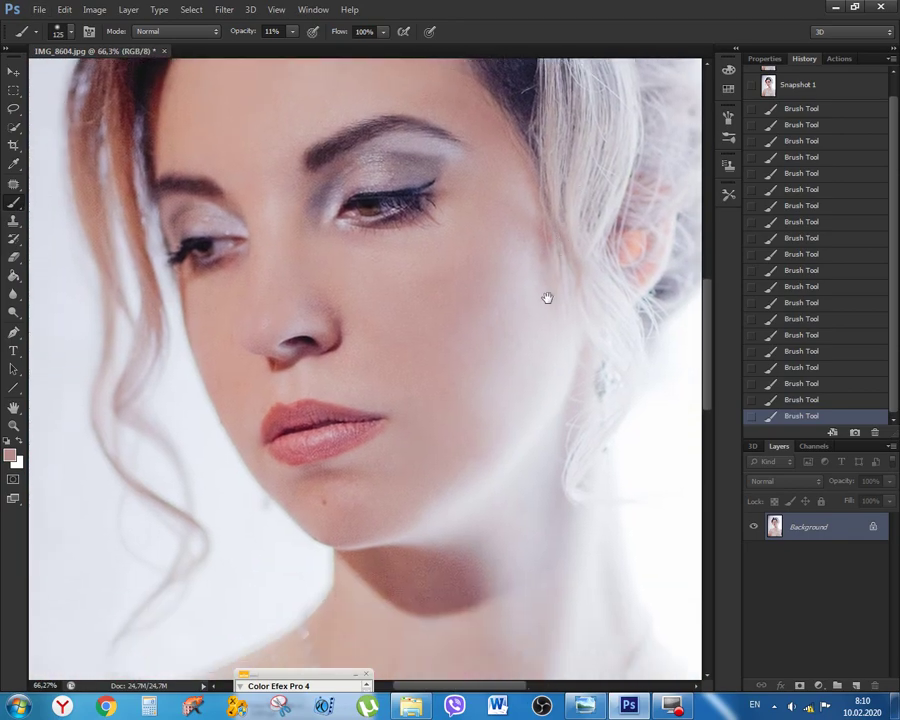
scroll(378, 494, up, 4)
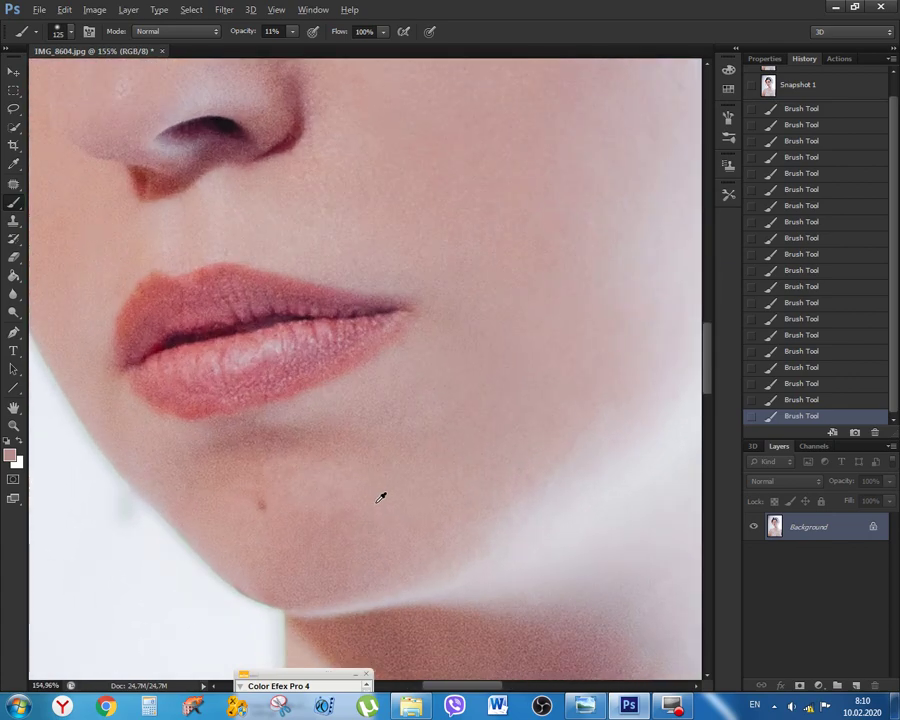
Blend the skin beneath the lower lip and on the chin with sampled skin tones, using a 70 px brush at 11% opacity
scroll(381, 498, up, 1)
drag(313, 479, 428, 476)
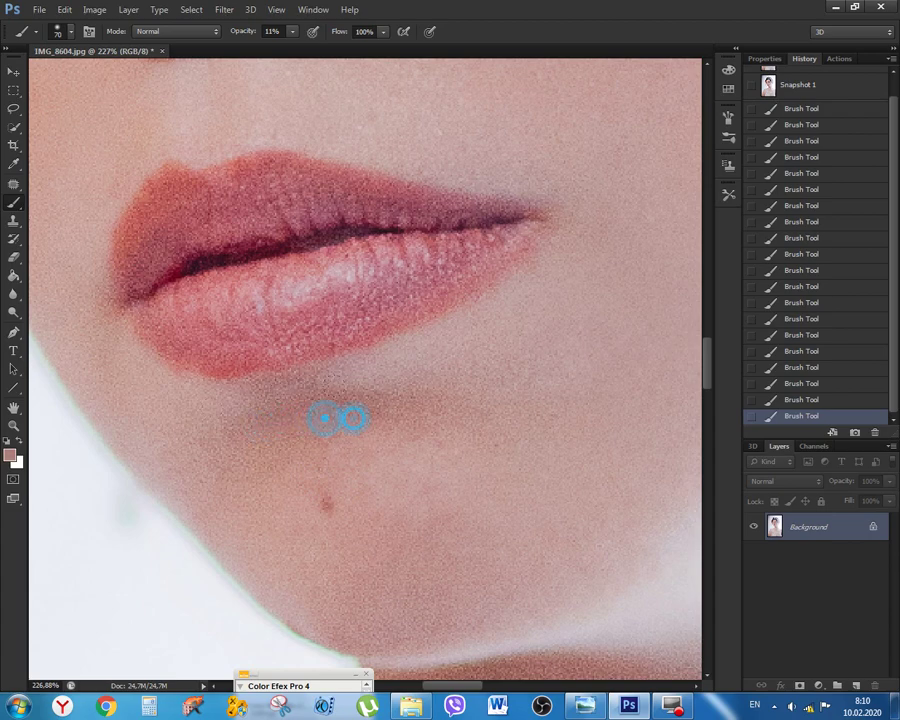
alt+click(293, 488)
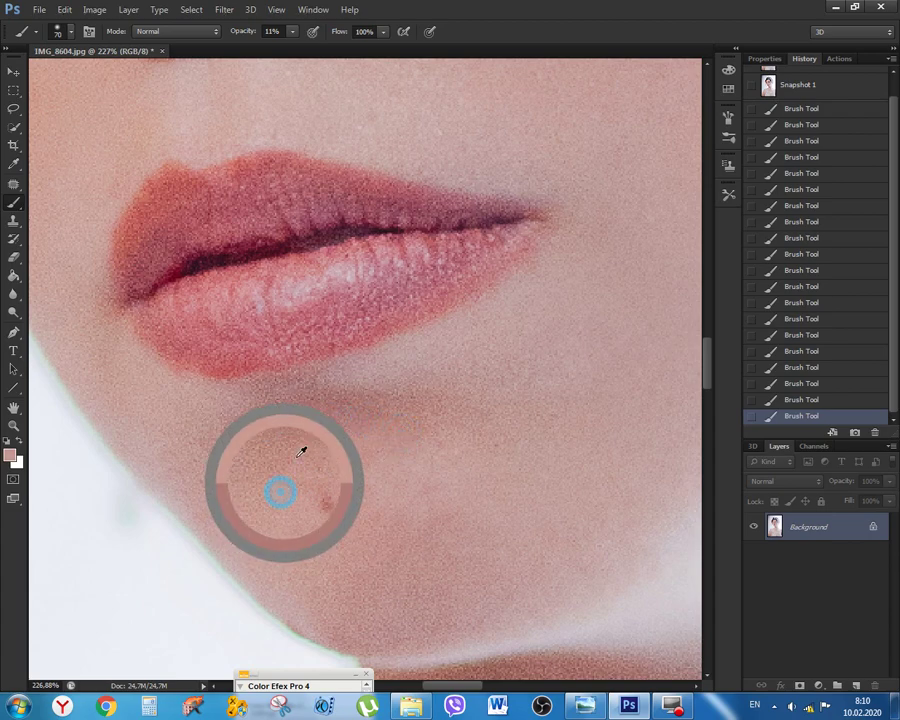
scroll(508, 518, down, 5)
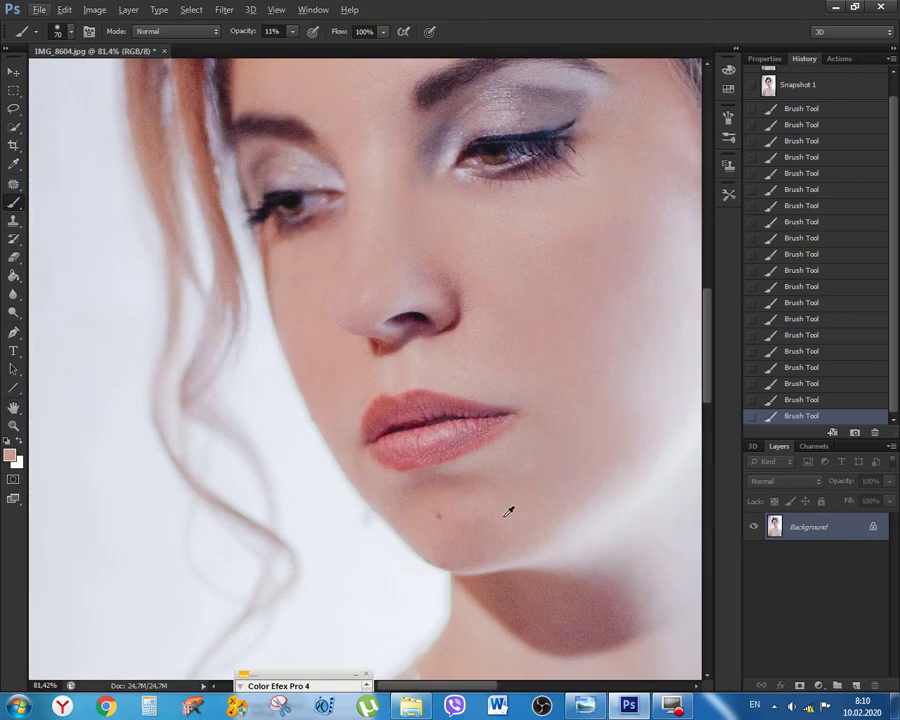
Soften the skin tones around the nostril and nose tip with sampled colours, using a 50 px brush at 11% opacity
scroll(395, 338, up, 5)
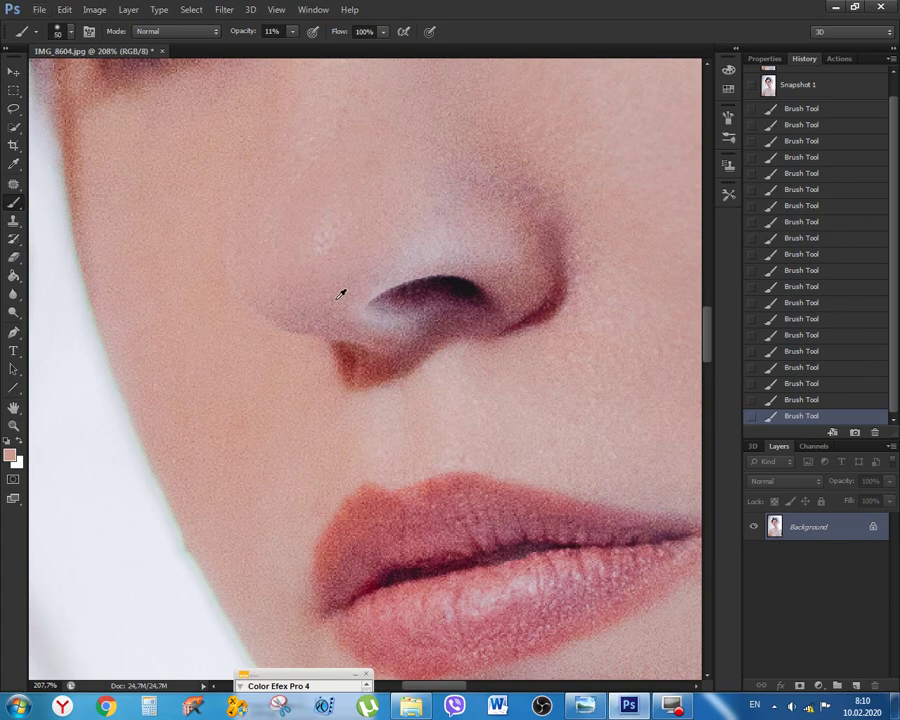
click(348, 315)
click(396, 322)
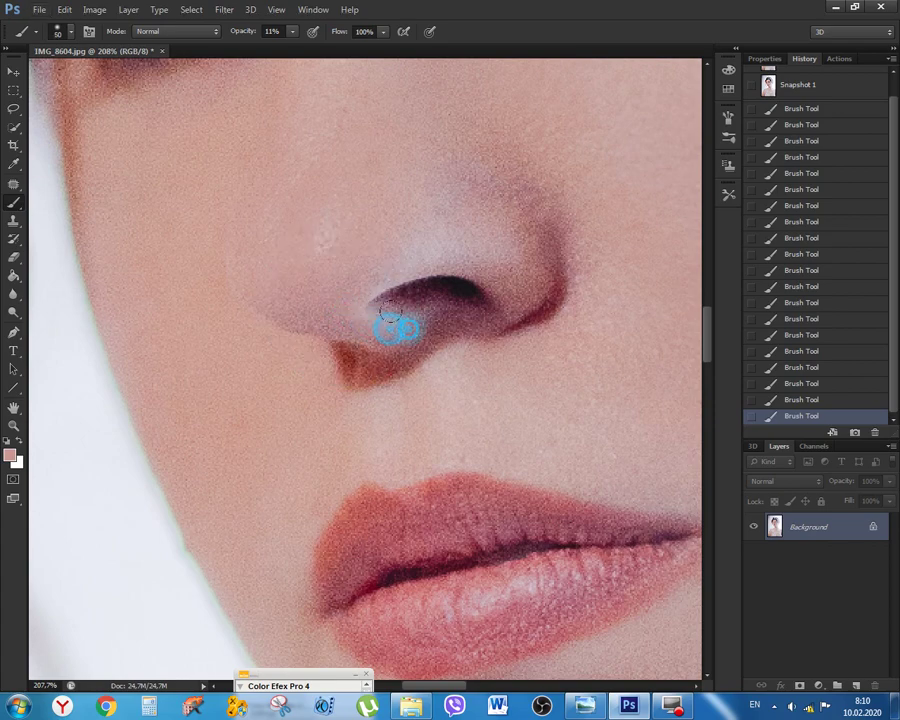
alt+click(503, 258)
click(467, 255)
click(421, 261)
click(402, 265)
click(388, 276)
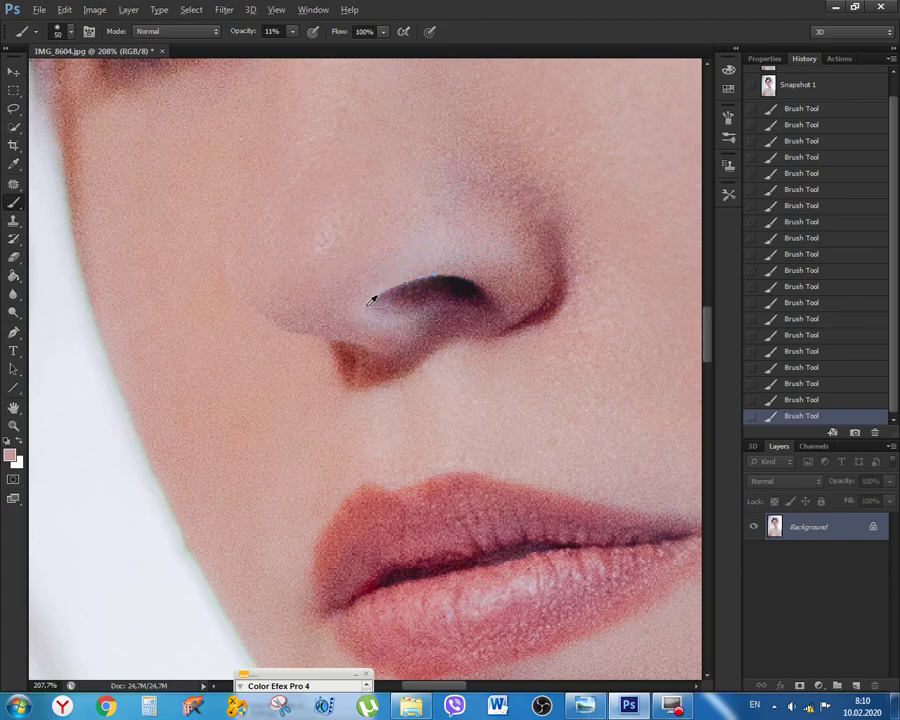
click(355, 305)
click(365, 308)
key(ctrl+0)
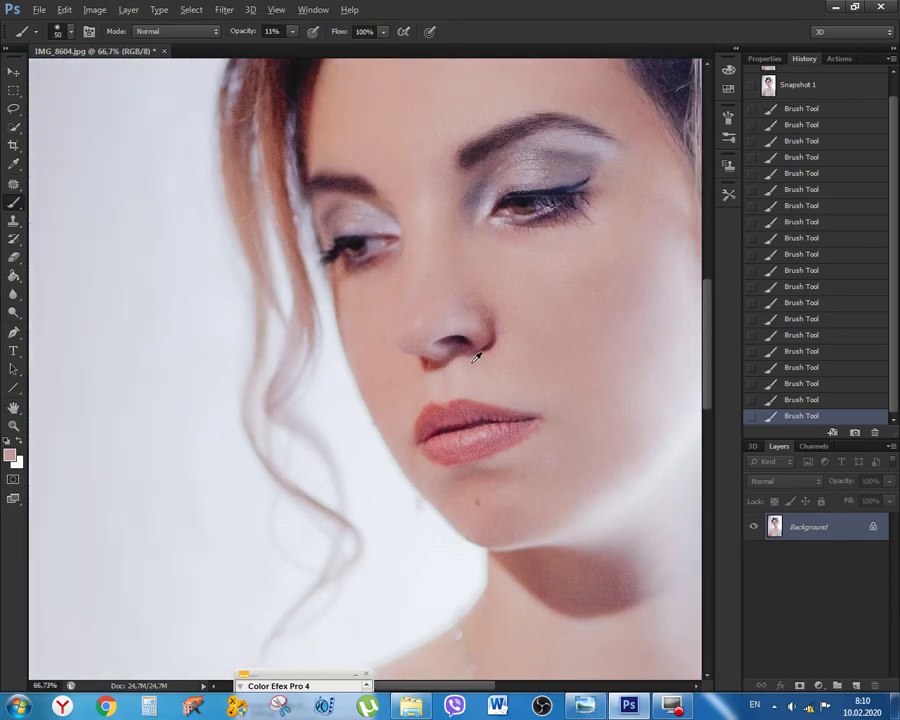
Save a history snapshot of the retouched portrait and compare it with Snapshot 1, ending on the new snapshot
scroll(480, 364, down, 2)
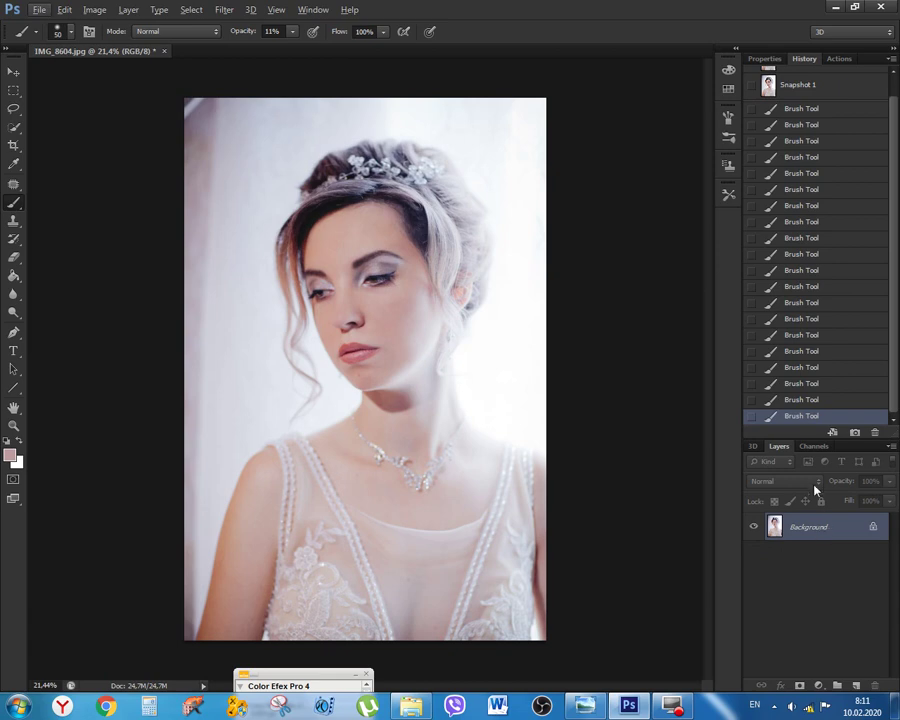
scroll(836, 360, up, 1)
scroll(839, 367, down, 1)
click(855, 436)
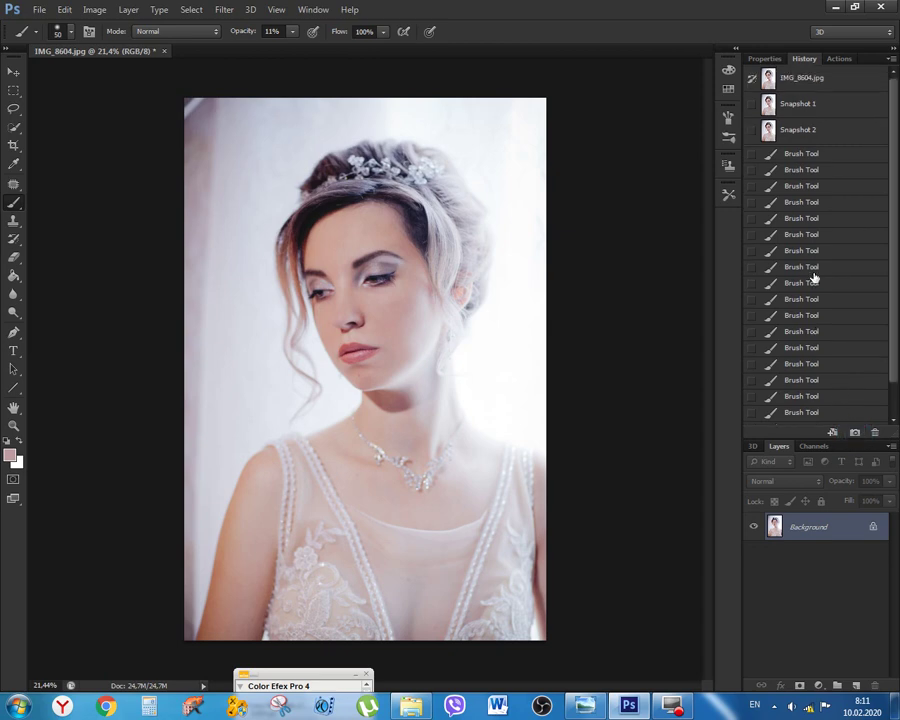
click(815, 104)
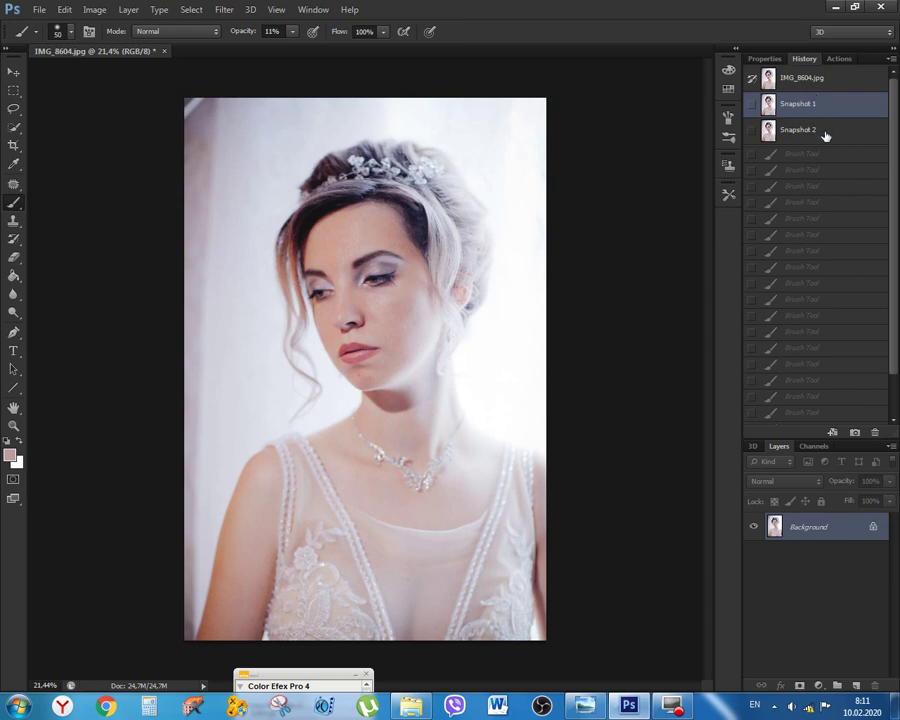
click(825, 134)
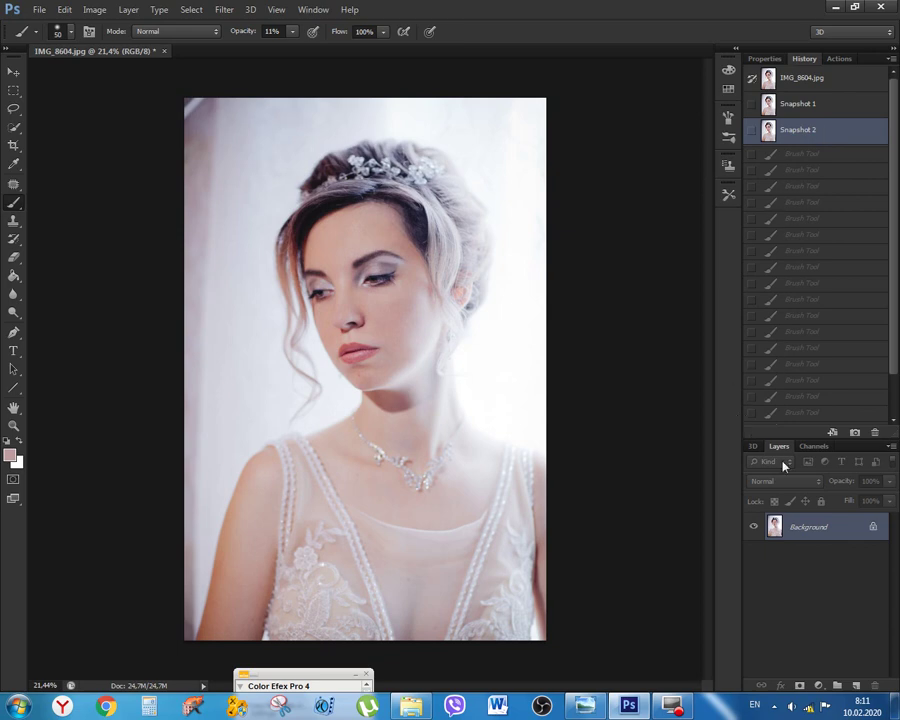
Duplicate the Background layer and select the "порт. диана" action in the "мои экшены" set
key(ctrl+j)
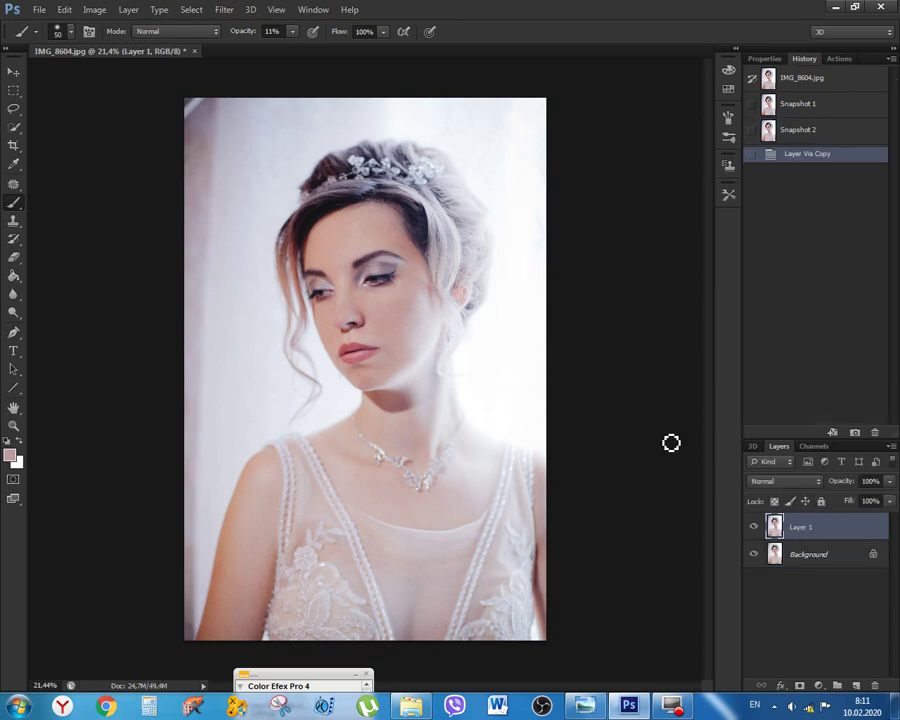
scroll(390, 272, up, 3)
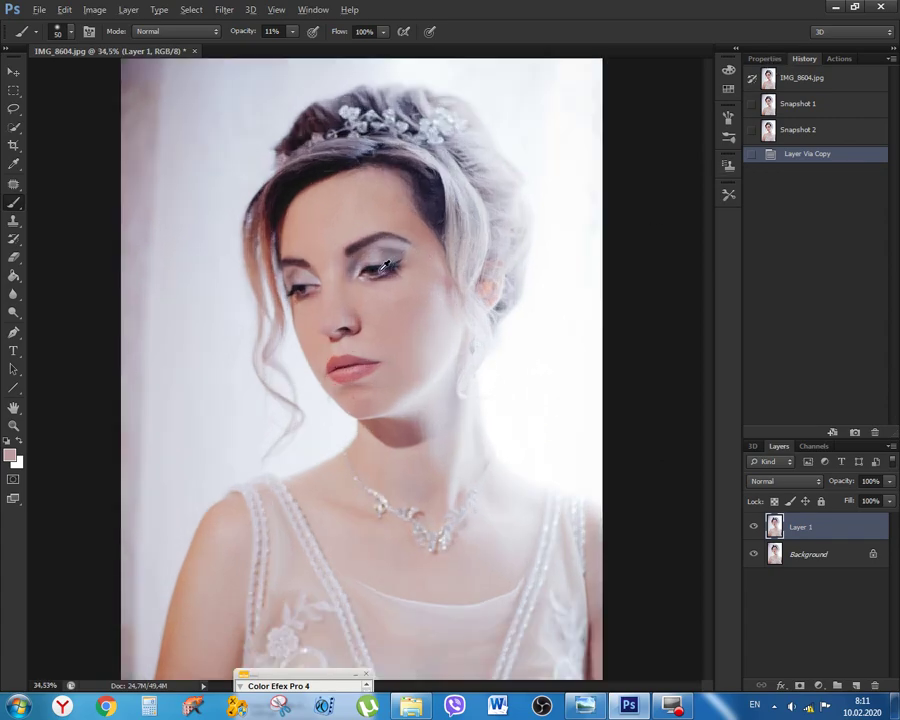
scroll(384, 266, up, 3)
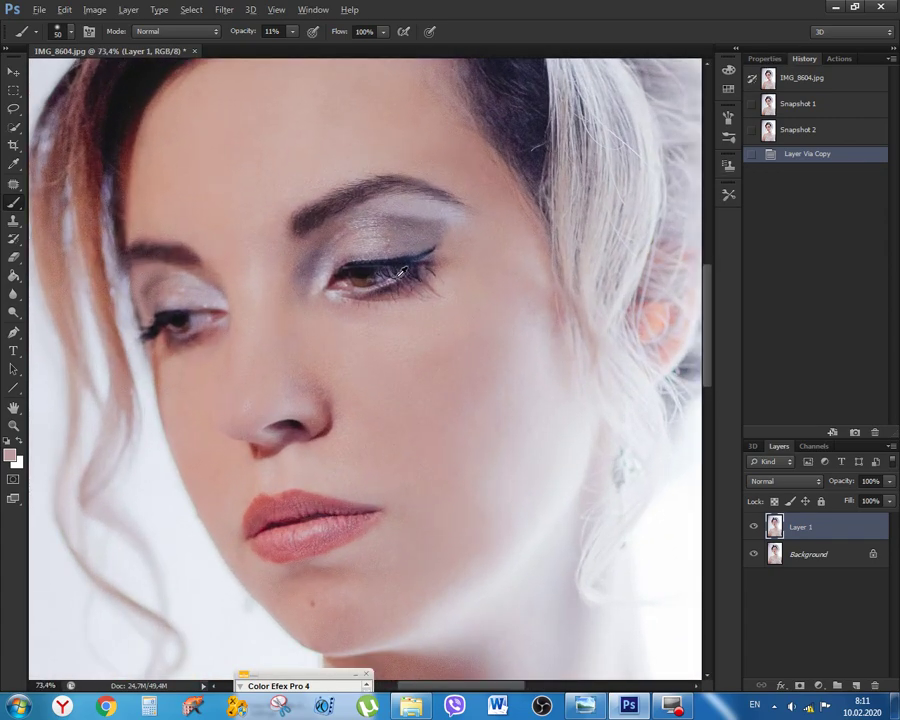
click(842, 62)
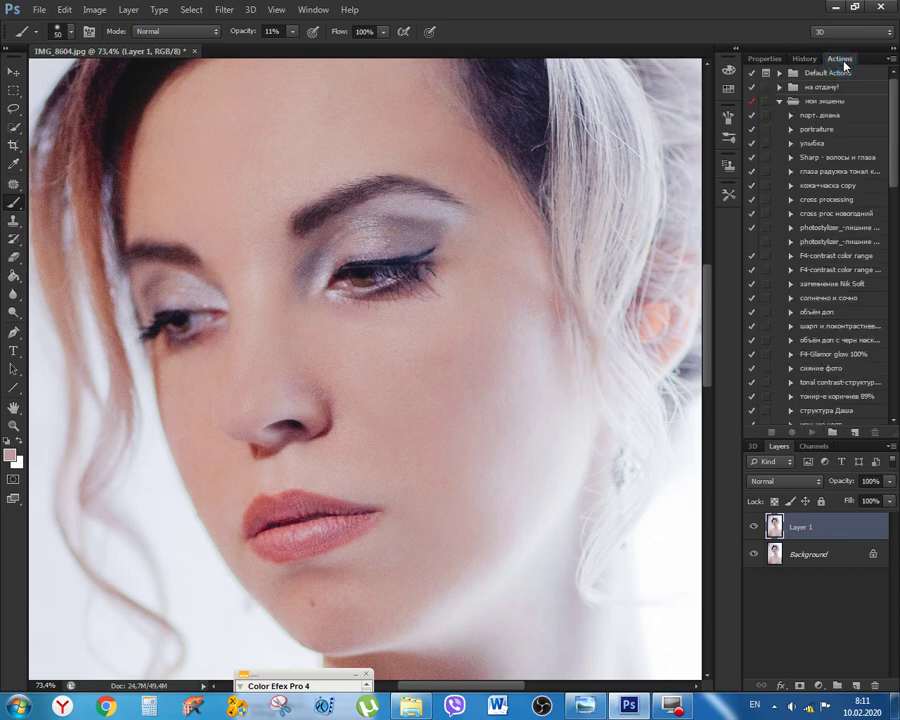
click(826, 115)
click(88, 11)
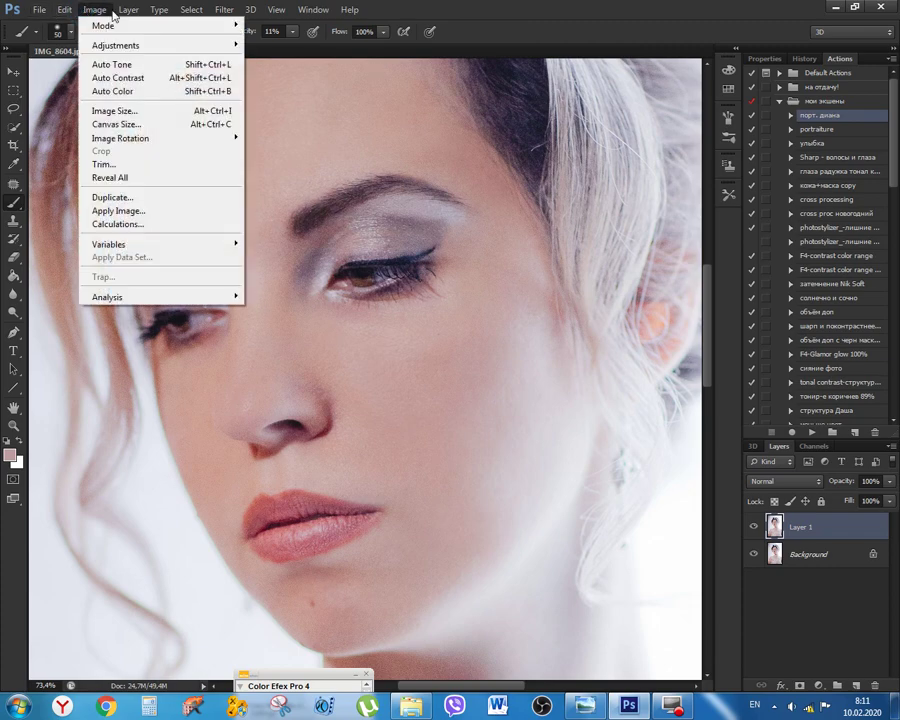
mouse_move(218, 12)
mouse_move(62, 12)
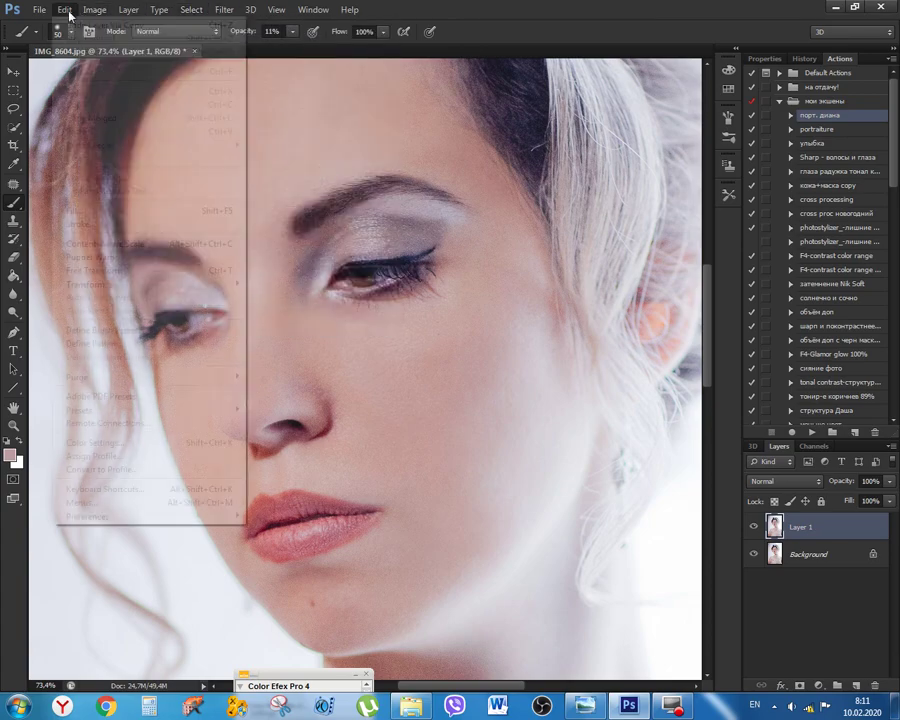
click(606, 9)
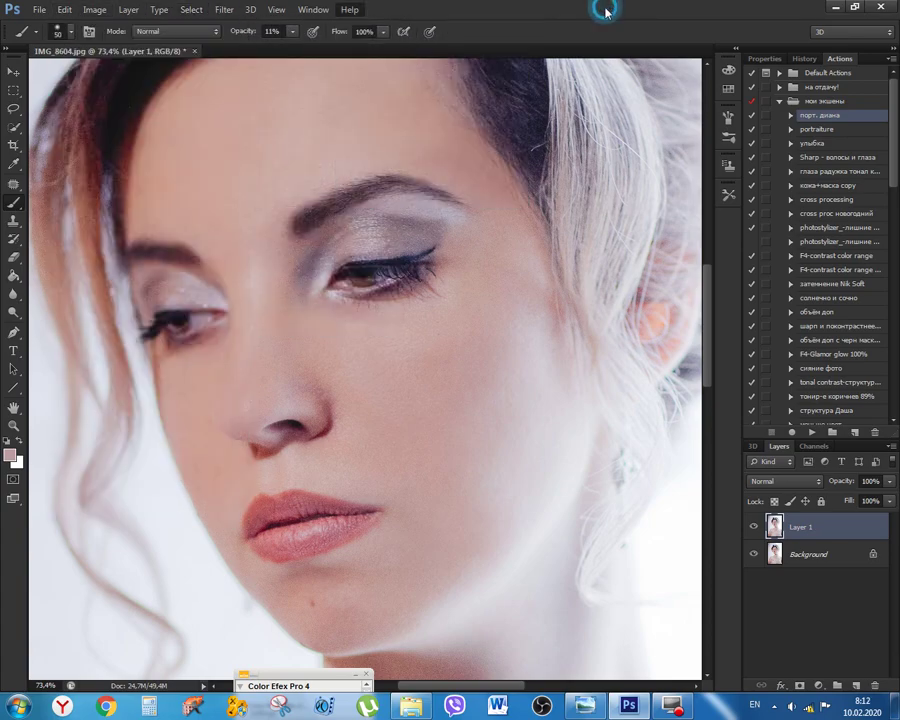
scroll(350, 302, down, 3)
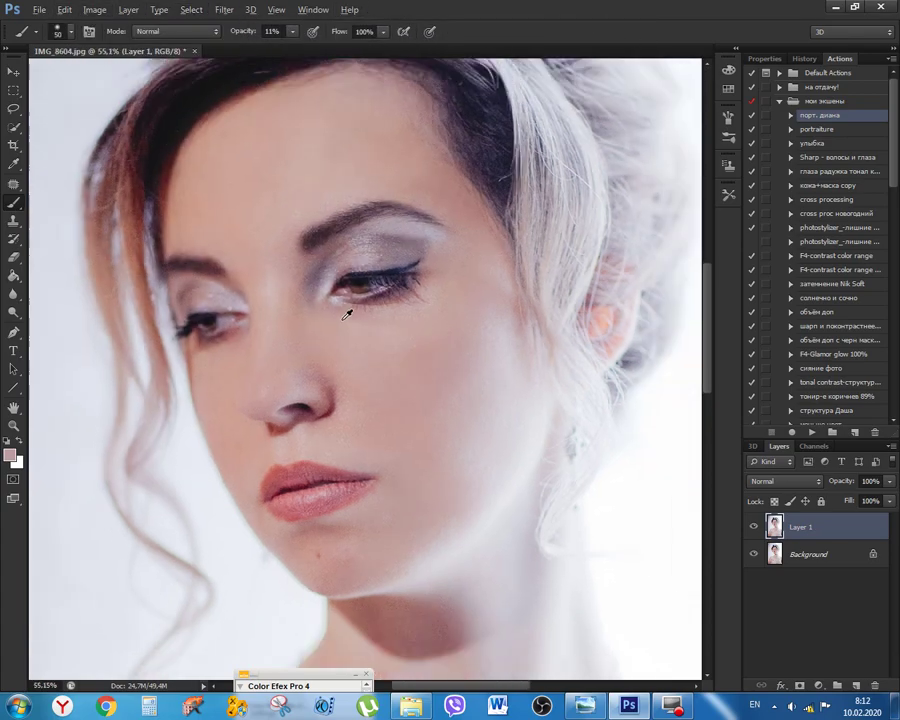
scroll(354, 296, down, 1)
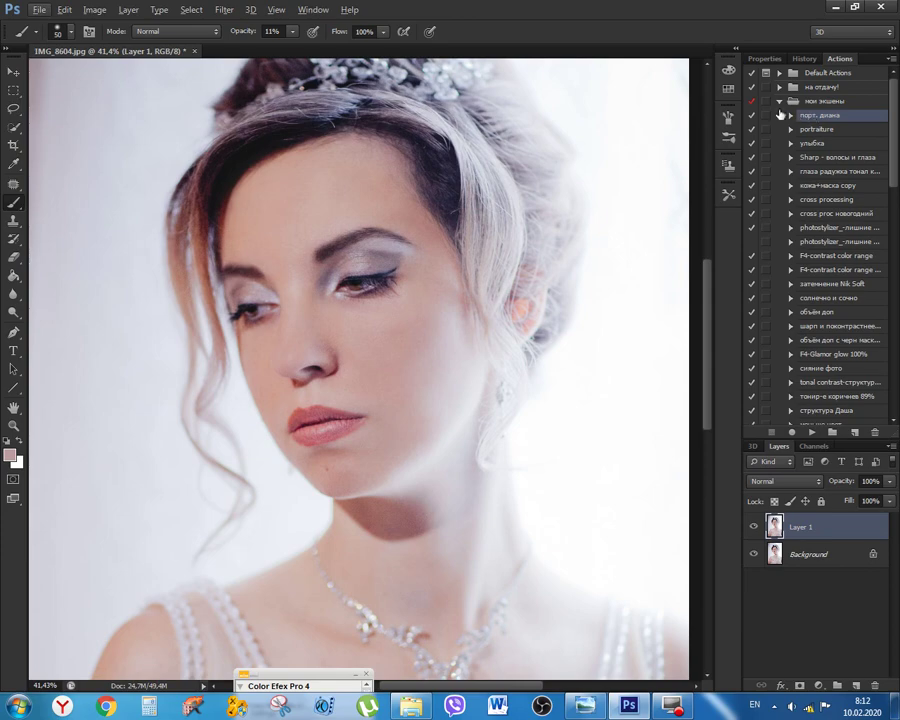
Run the "порт. диана" action from the "мои экшены" set on the duplicated layer
click(774, 103)
click(775, 103)
click(777, 102)
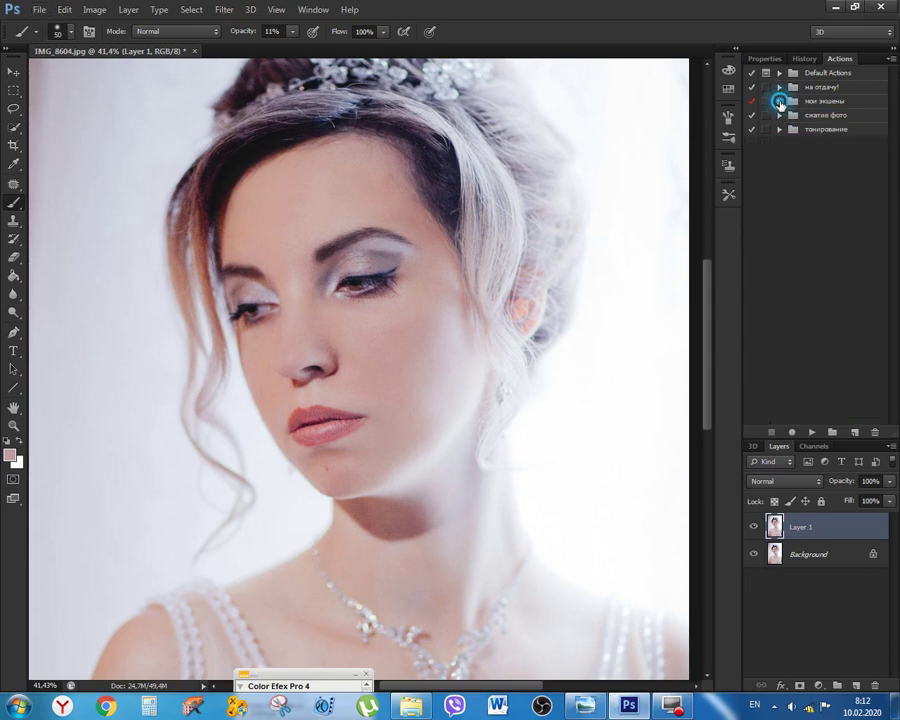
click(779, 103)
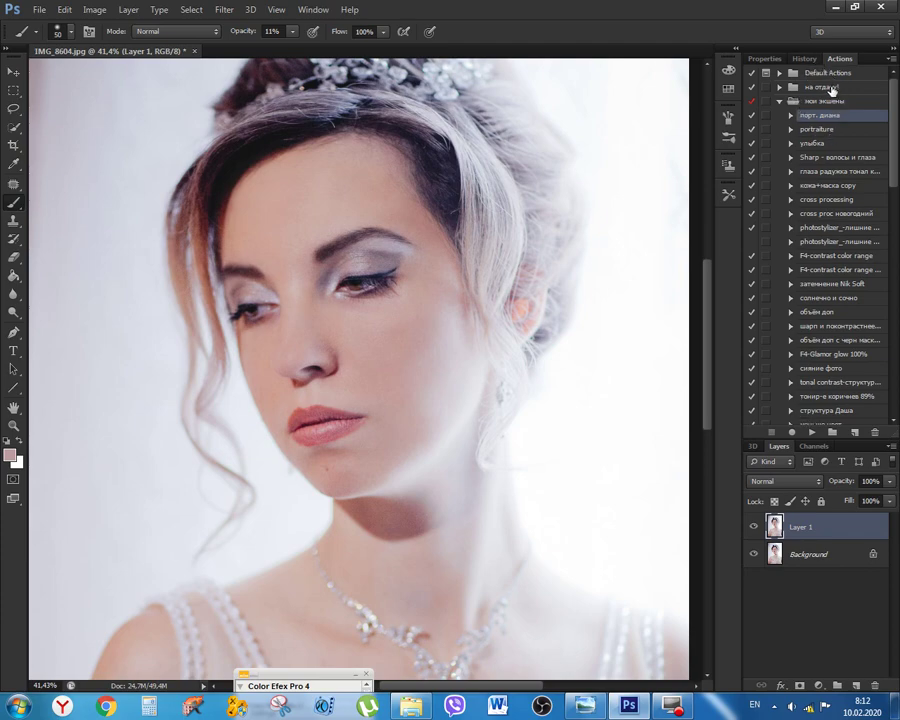
click(813, 433)
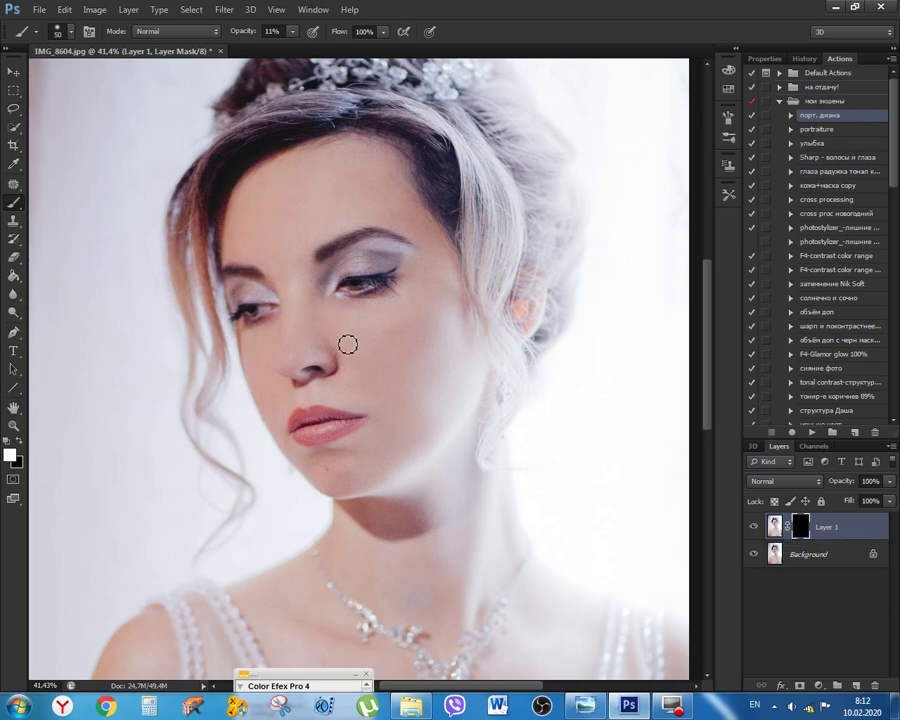
Paint white on the layer mask over the face with a soft 1100 px brush, 0% hardness, at 100% opacity
key(0)
key(bracketright)
key(bracketright)
key(bracketright)
key(bracketright)
key(bracketright)
key(bracketright)
key(bracketright)
click(352, 285)
key(ctrl+z)
key(bracketright)
key(bracketright)
key(bracketright)
click(71, 34)
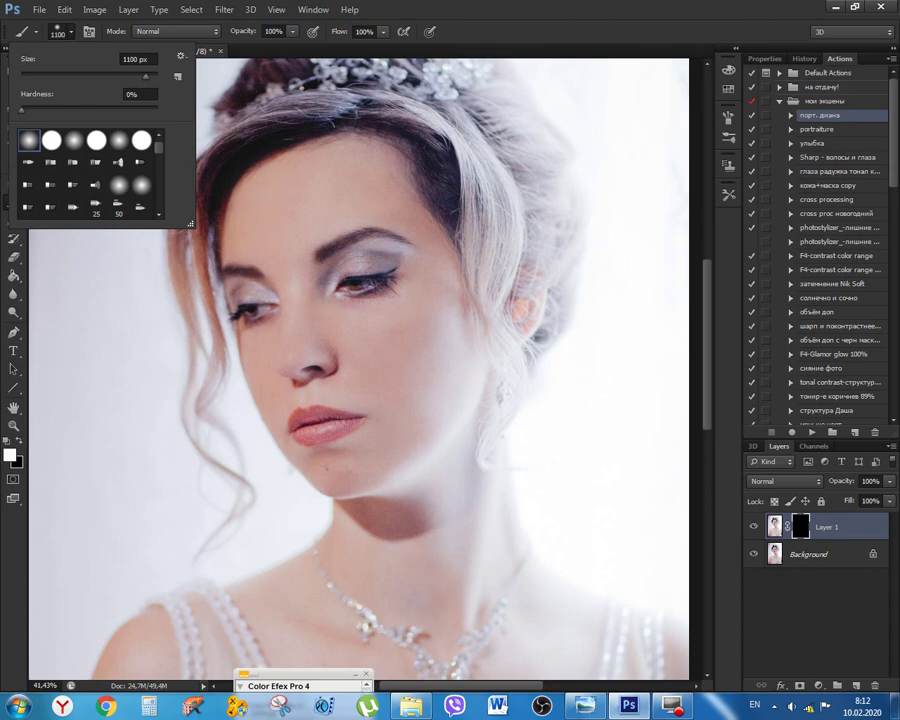
key(Return)
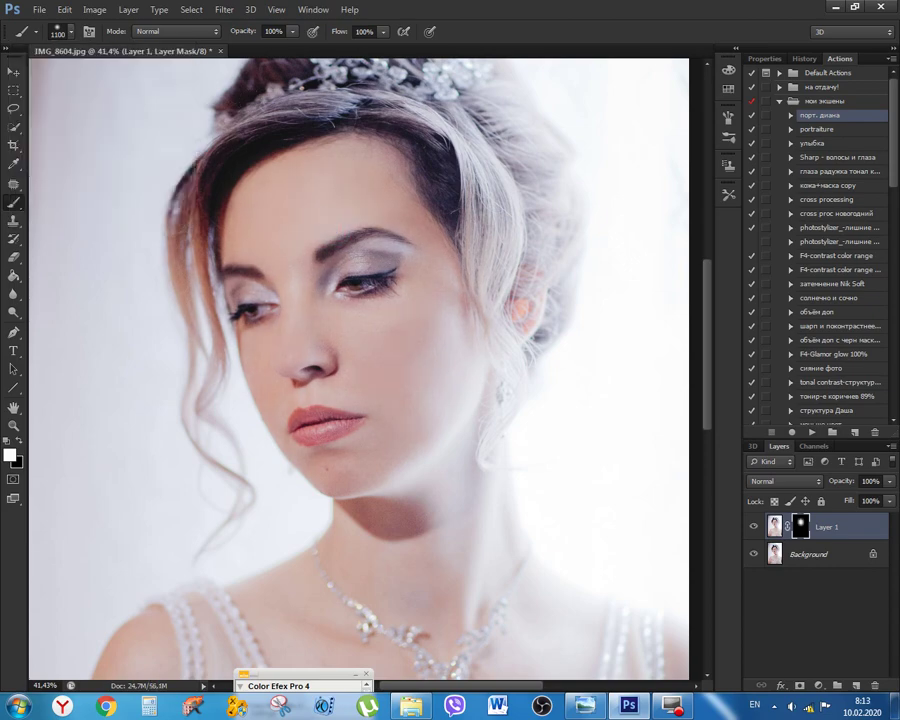
Reveal the smoothing on the neck, shoulders and chest by painting white on the mask with a 600 px brush at 50% opacity
scroll(360, 370, down, 2)
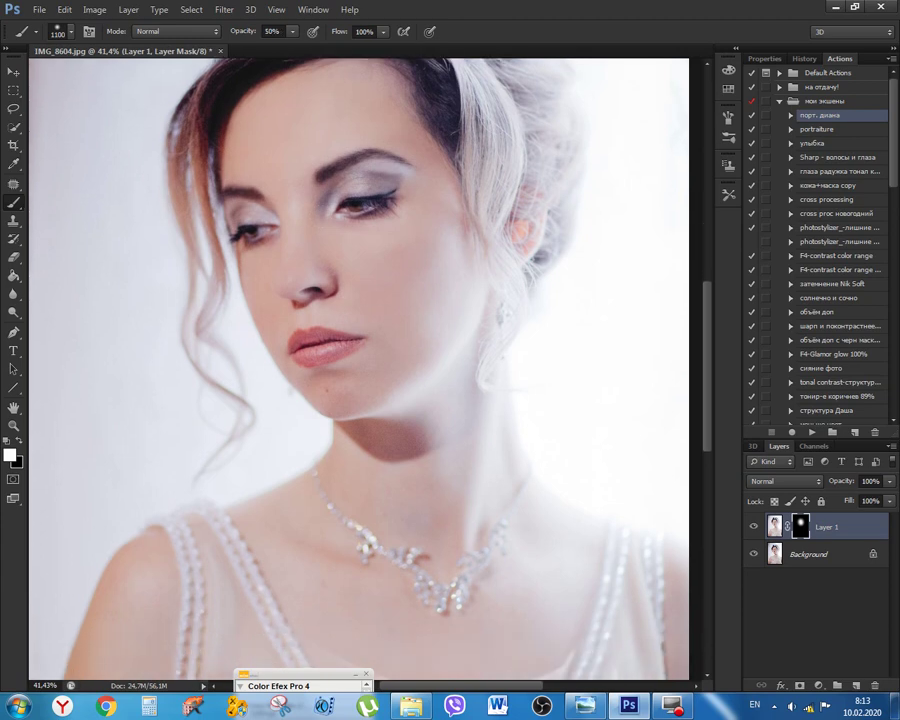
key(bracketleft)
key(bracketleft)
scroll(520, 440, down, 6)
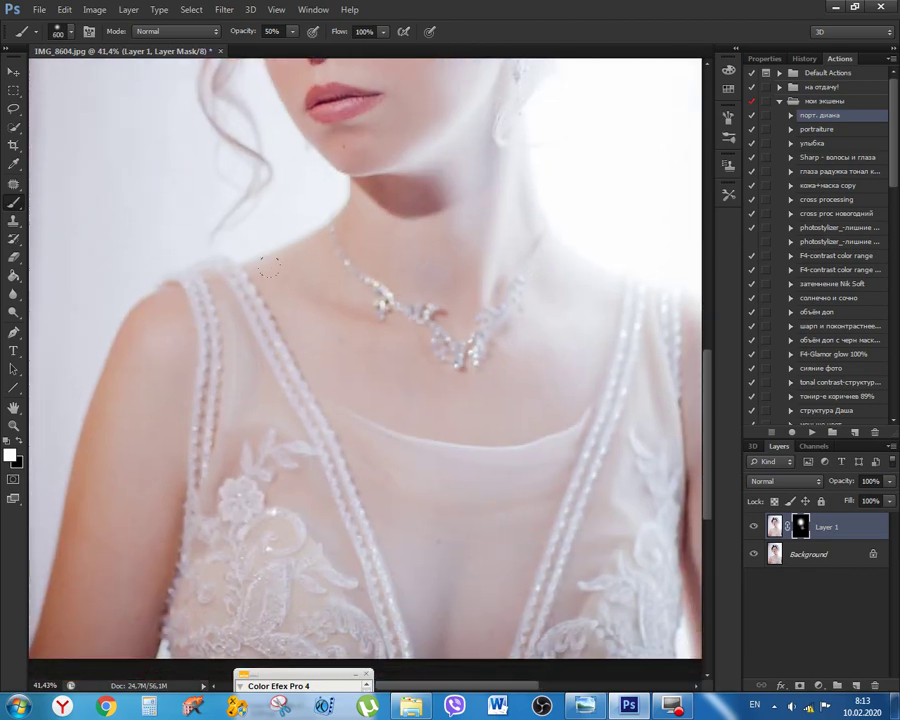
click(157, 364)
drag(490, 488, 184, 418)
click(390, 348)
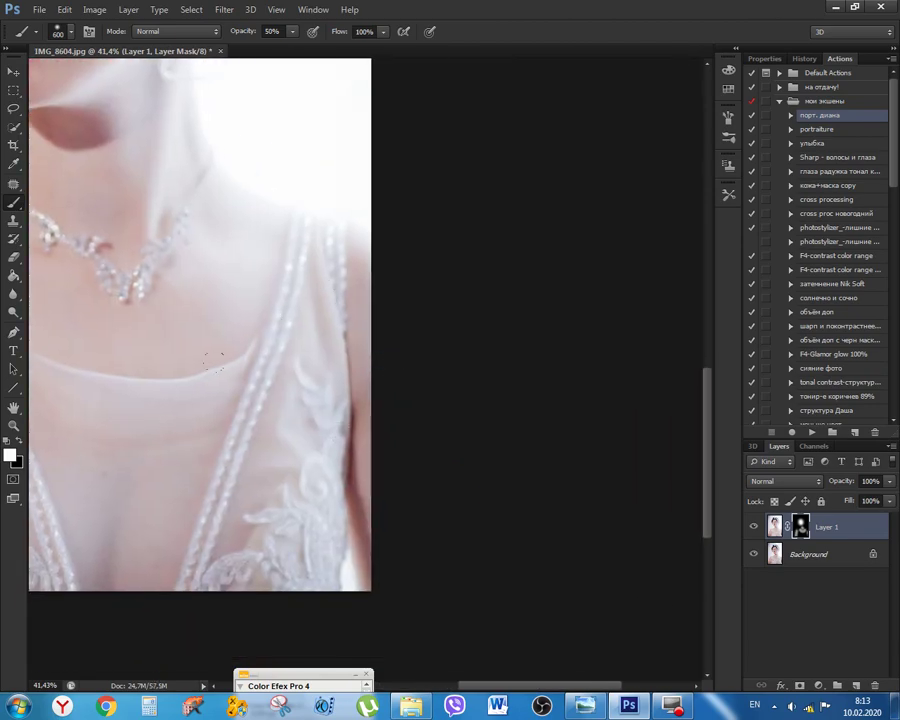
mouse_move(171, 297)
mouse_down()
mouse_move(466, 512)
mouse_move(476, 690)
mouse_move(474, 663)
mouse_move(467, 679)
mouse_up()
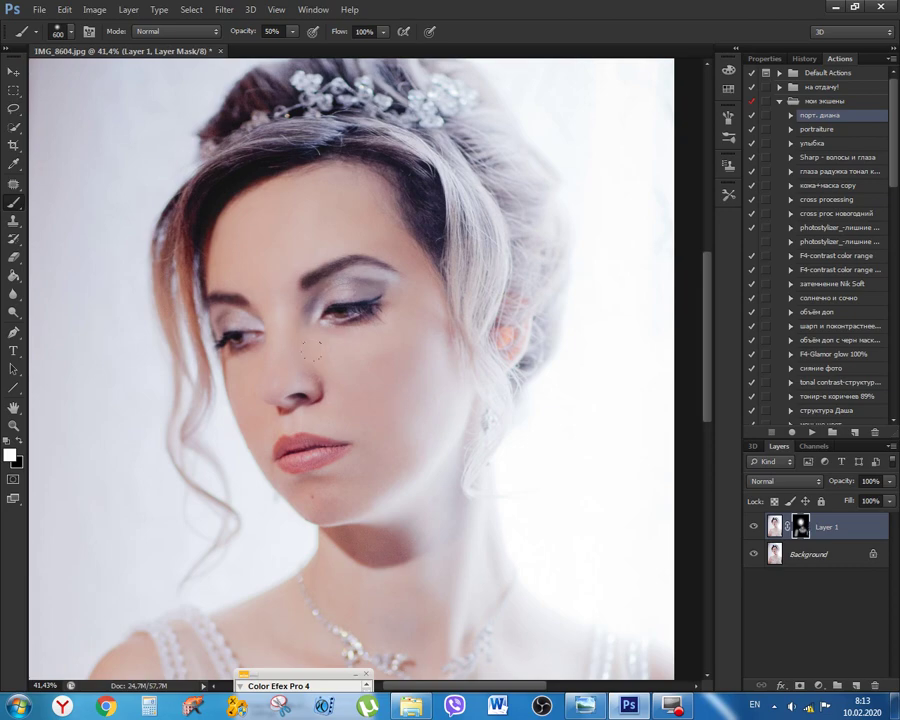
Compare the face with and without the masked smoothing layer, leaving the layer visible
scroll(309, 350, up, 3)
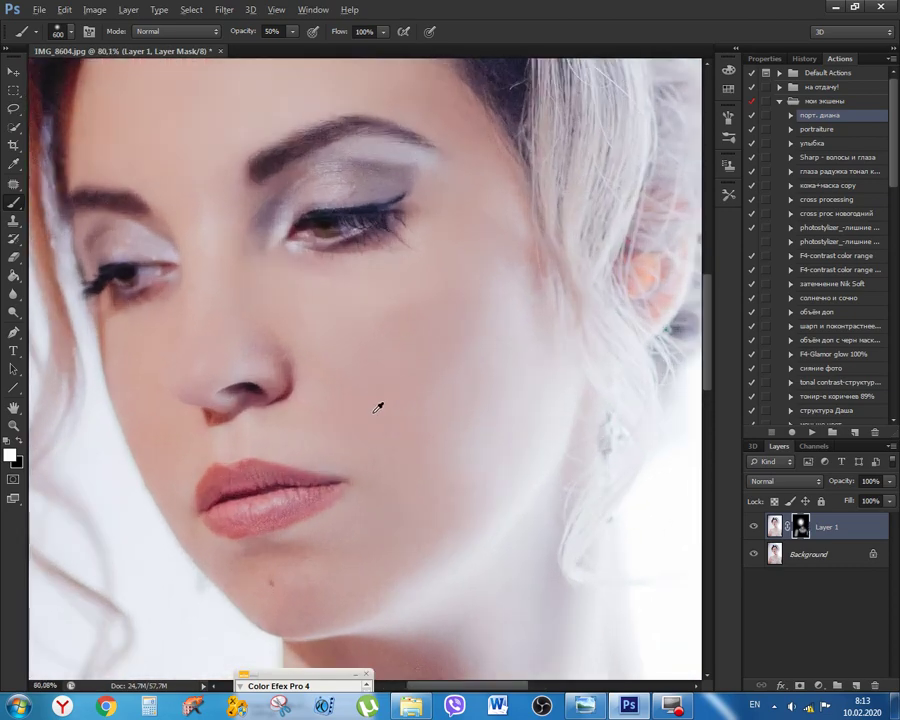
drag(342, 346, 390, 445)
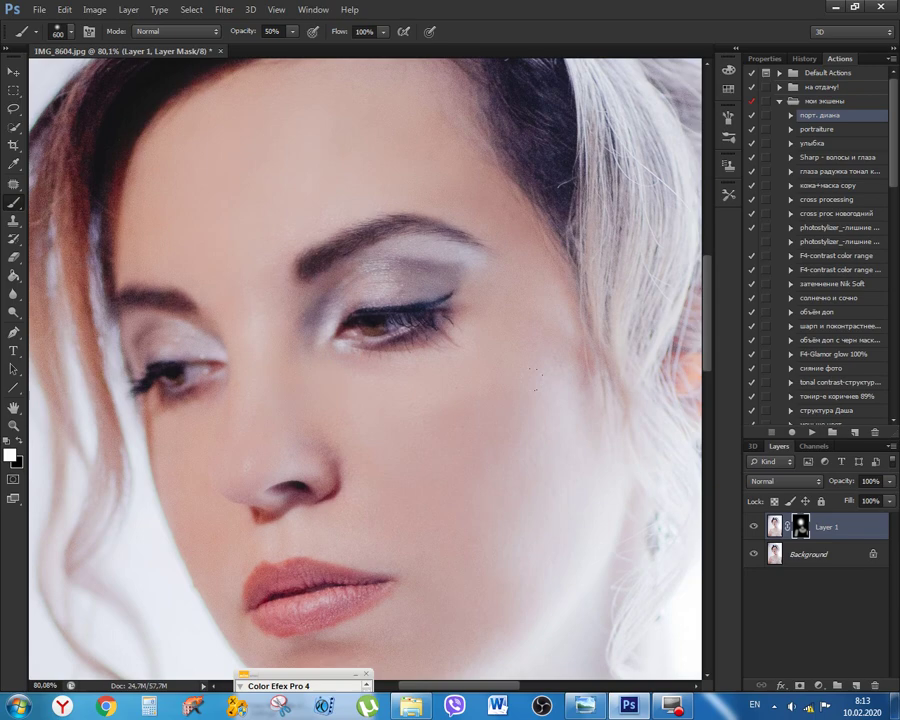
click(753, 527)
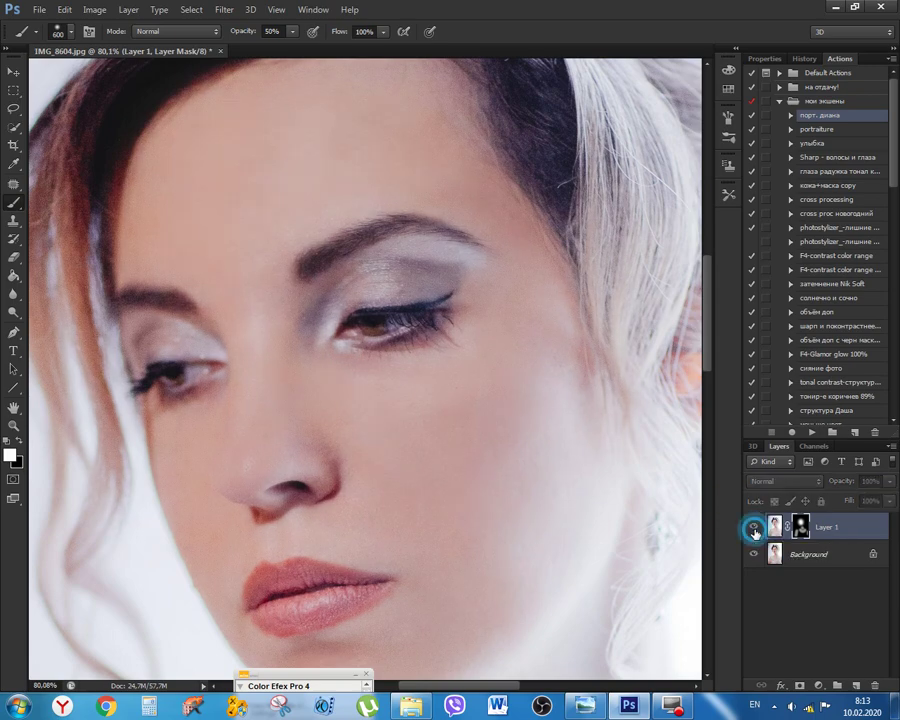
click(753, 527)
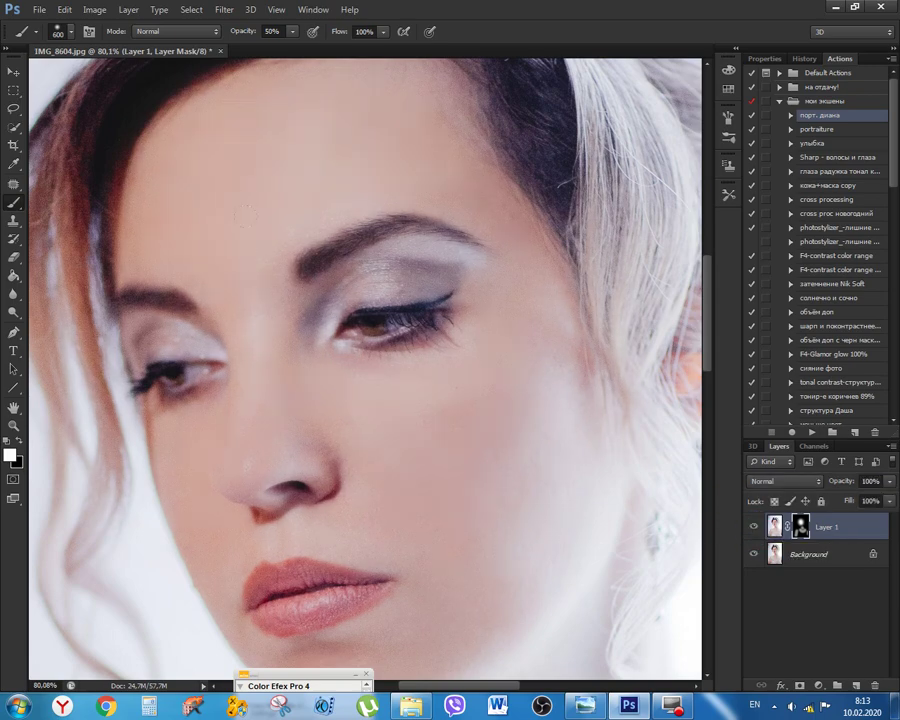
click(753, 527)
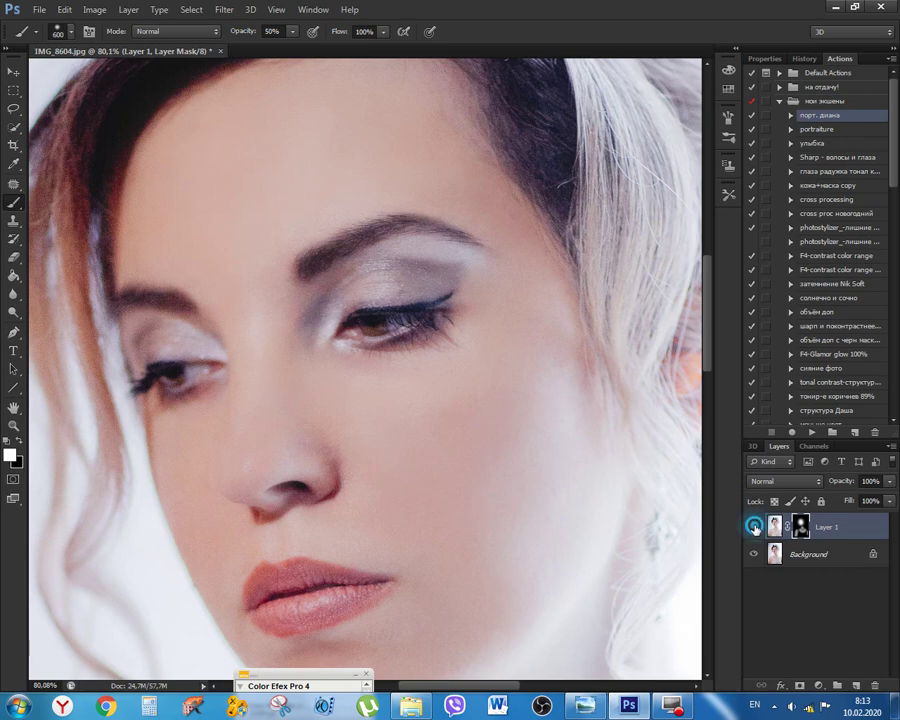
click(753, 527)
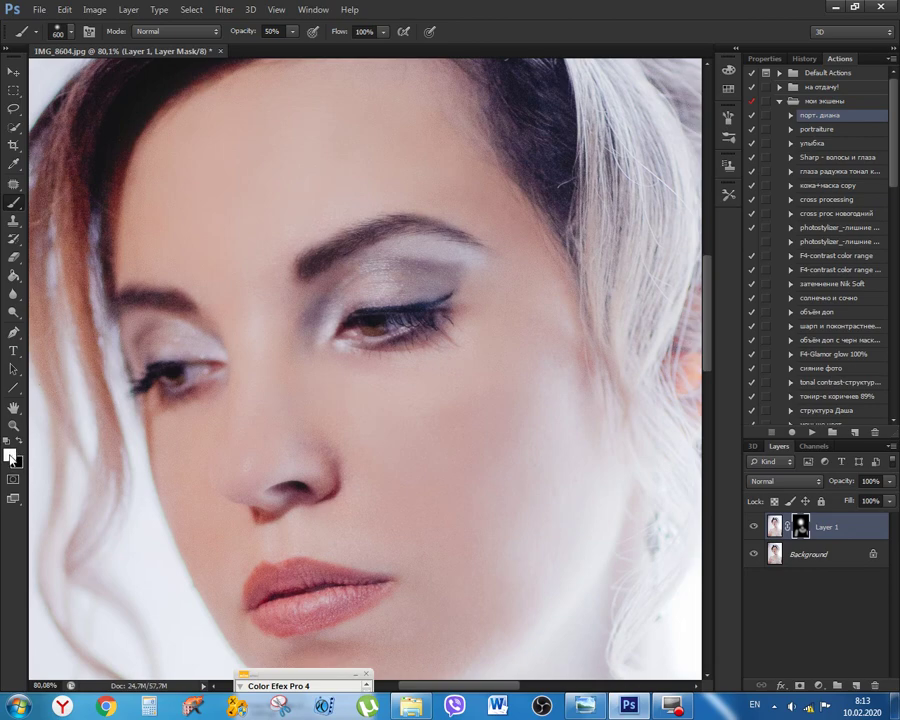
Paint black on the smoothing layer's mask over both eyebrows to restore their detail, reducing the brush to 60 px at 80% opacity
key(x)
key(bracketleft)
key(bracketleft)
key(bracketleft)
click(310, 263)
key(bracketleft)
key(bracketleft)
key(bracketleft)
key(bracketleft)
key(bracketright)
click(175, 303)
Reduce the smoothing layer's opacity to 40%, comparing the face with and without the layer
click(753, 527)
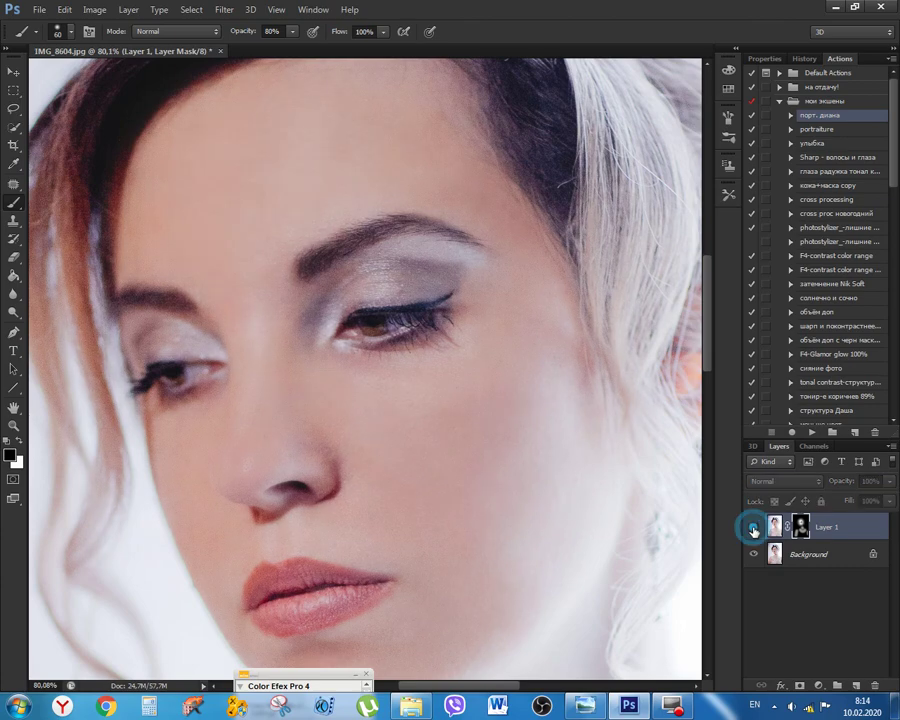
click(753, 527)
click(753, 527)
click(753, 527)
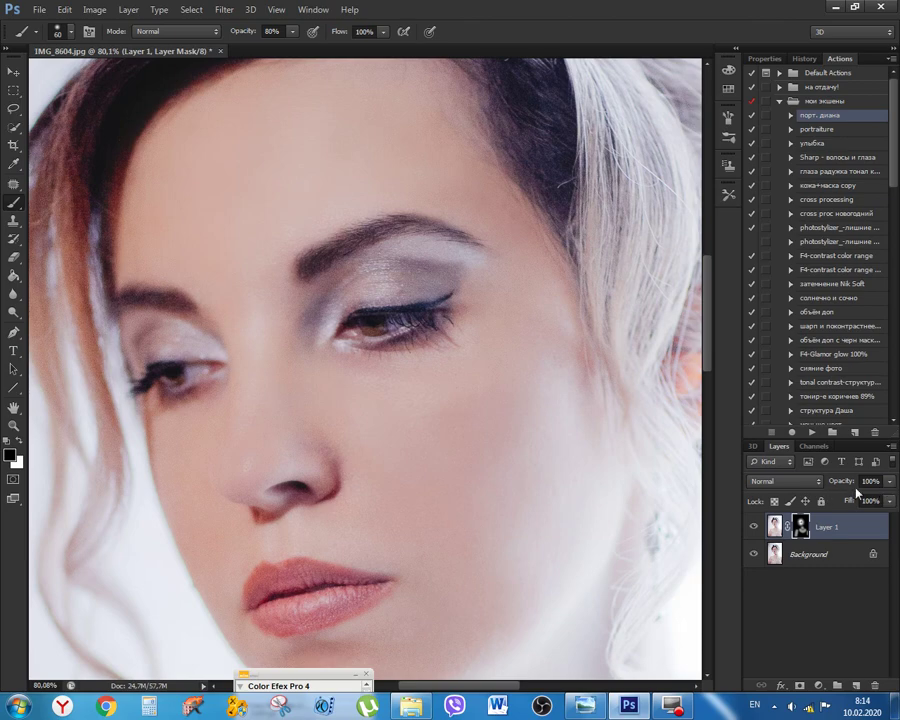
click(889, 482)
click(858, 501)
mouse_move(858, 501)
mouse_down()
mouse_move(821, 501)
mouse_move(848, 503)
mouse_up()
mouse_move(571, 553)
mouse_down()
mouse_move(520, 360)
mouse_move(528, 488)
mouse_up()
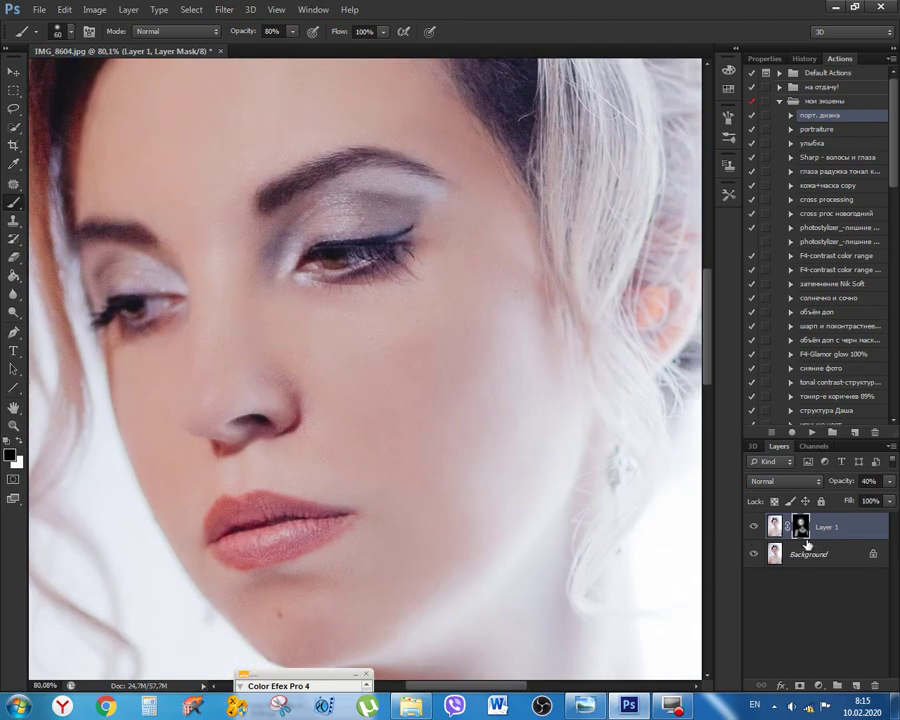
click(754, 526)
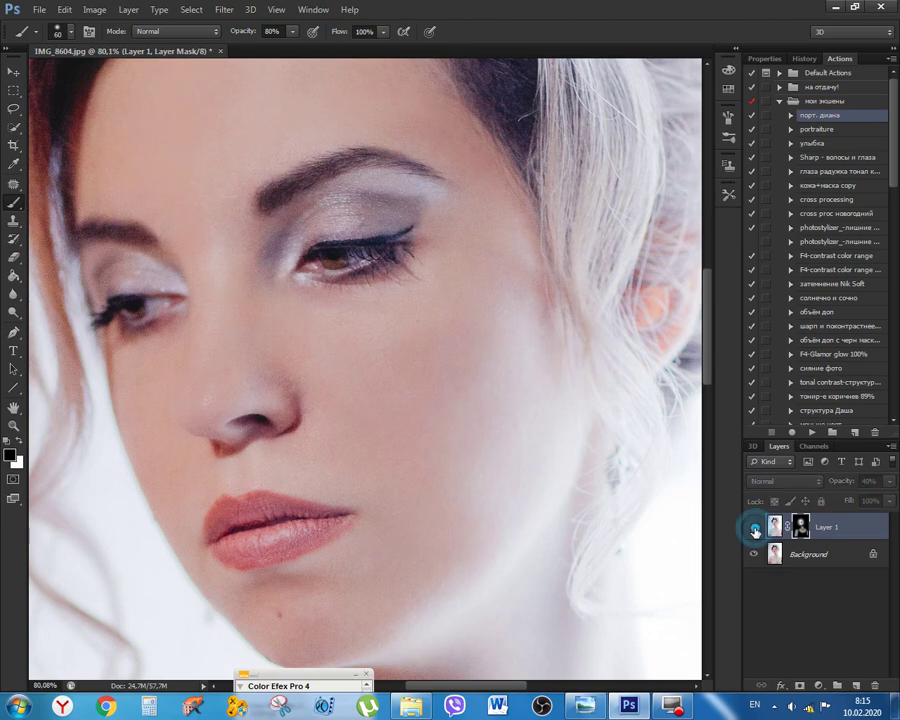
click(754, 527)
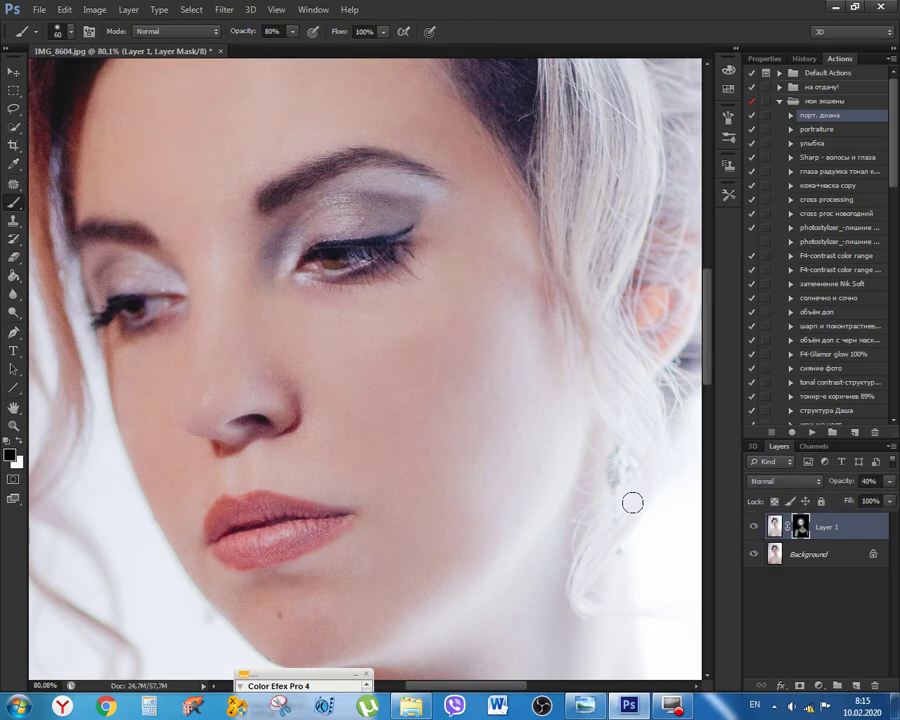
Flatten the smoothing layer into the background and duplicate the merged background as a new layer
scroll(454, 488, down, 3)
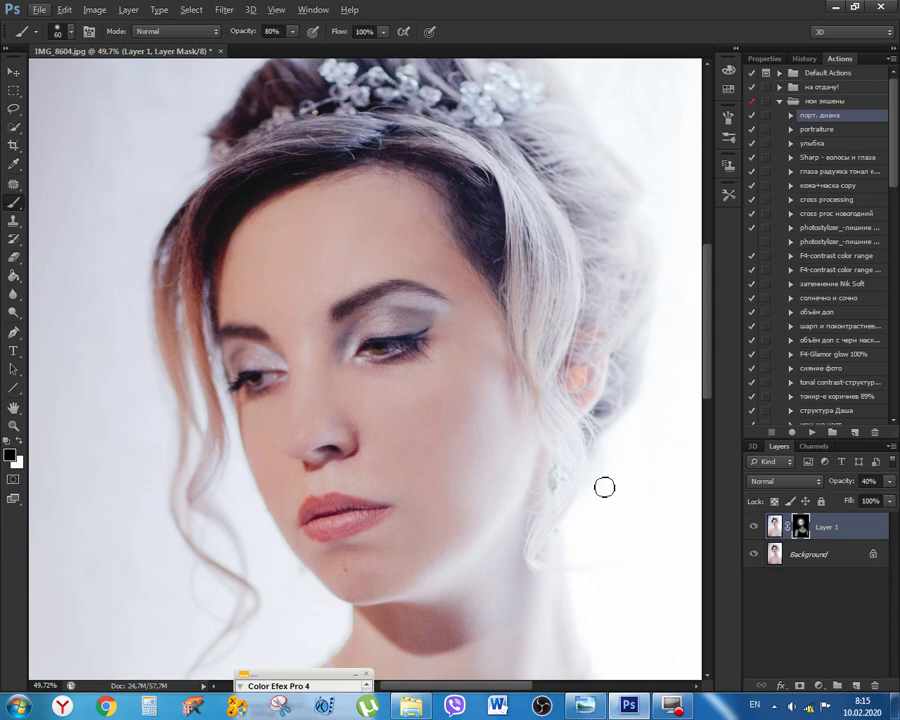
key(ctrl+e)
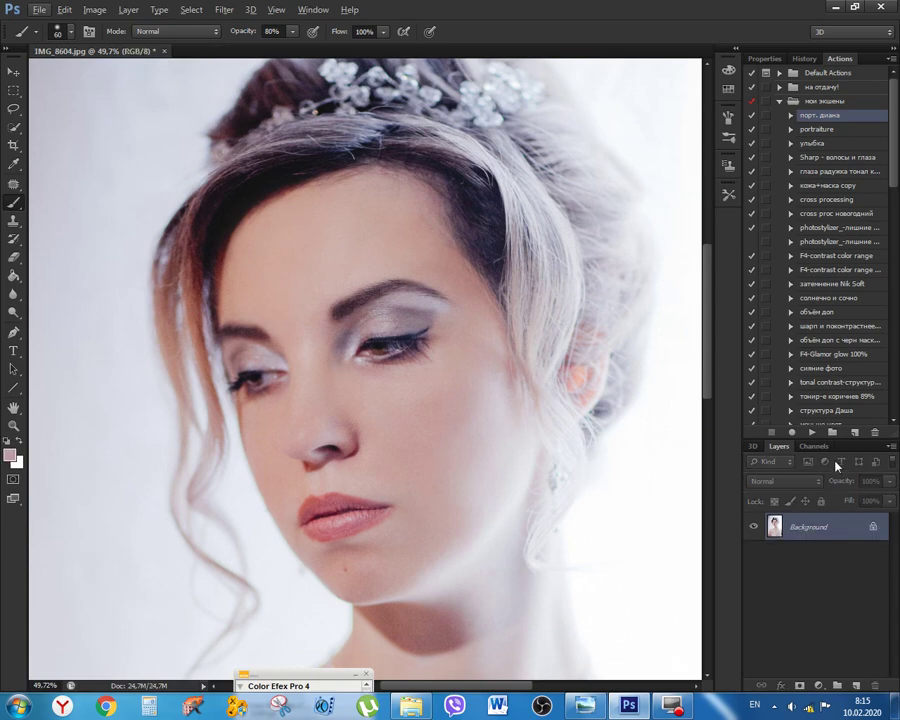
key(ctrl+j)
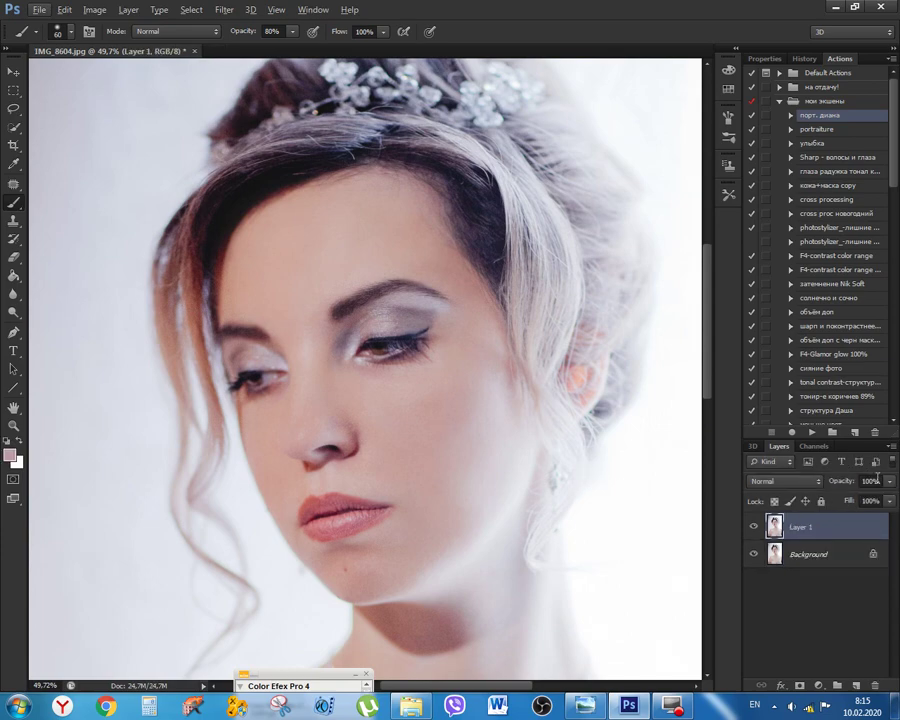
Take a history snapshot of the smoothed portrait and return to the list of actions
click(804, 60)
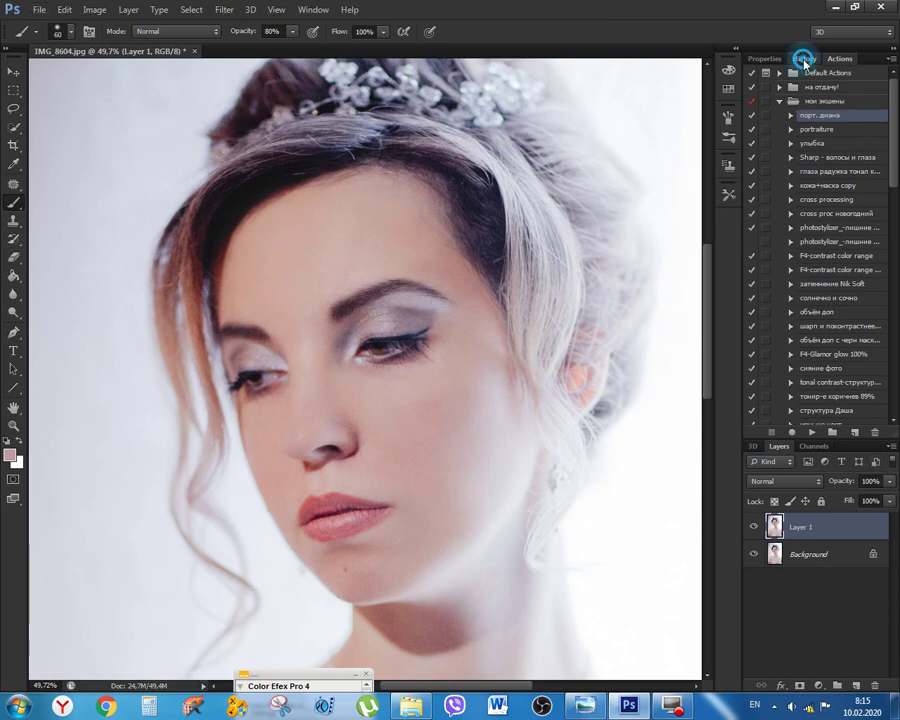
click(855, 434)
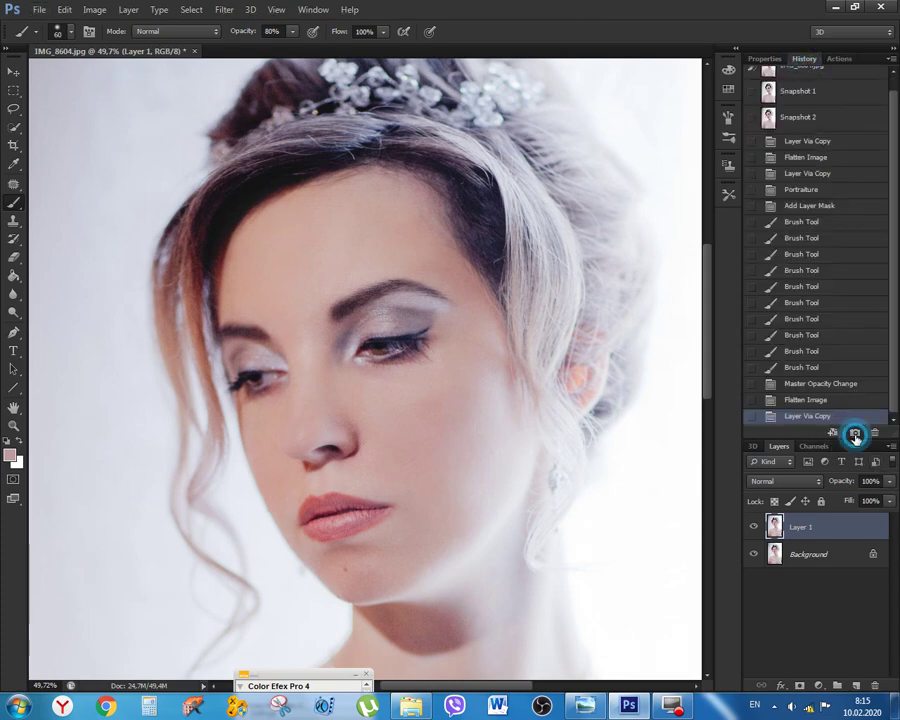
click(839, 59)
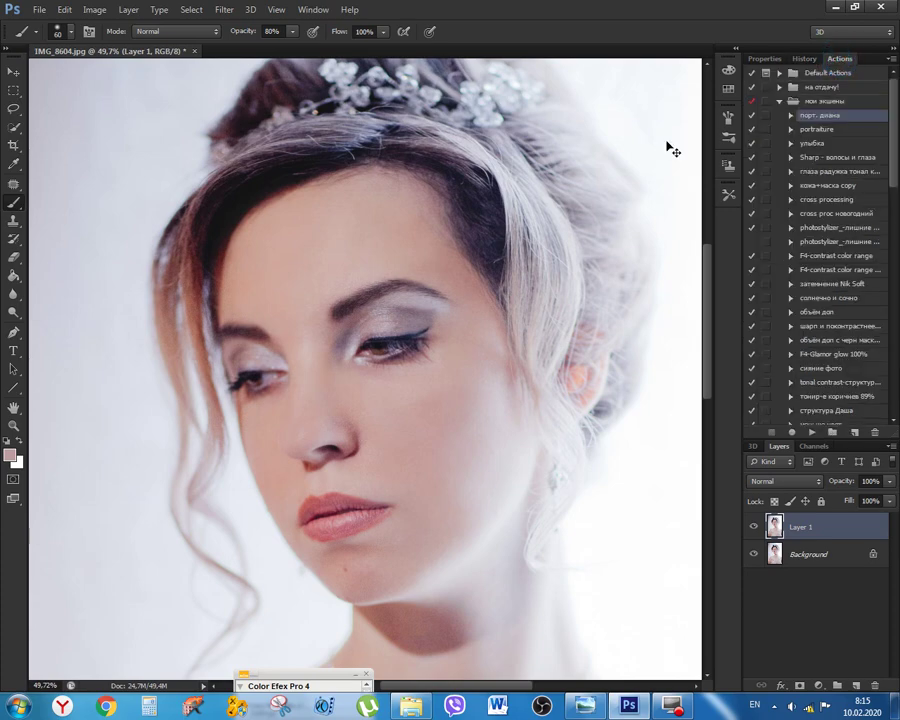
Save the document as IMG_8604 in Photoshop PSD format in the "Новая папка" folder, with layers and Maximize Compatibility on
key(ctrl+shift+s)
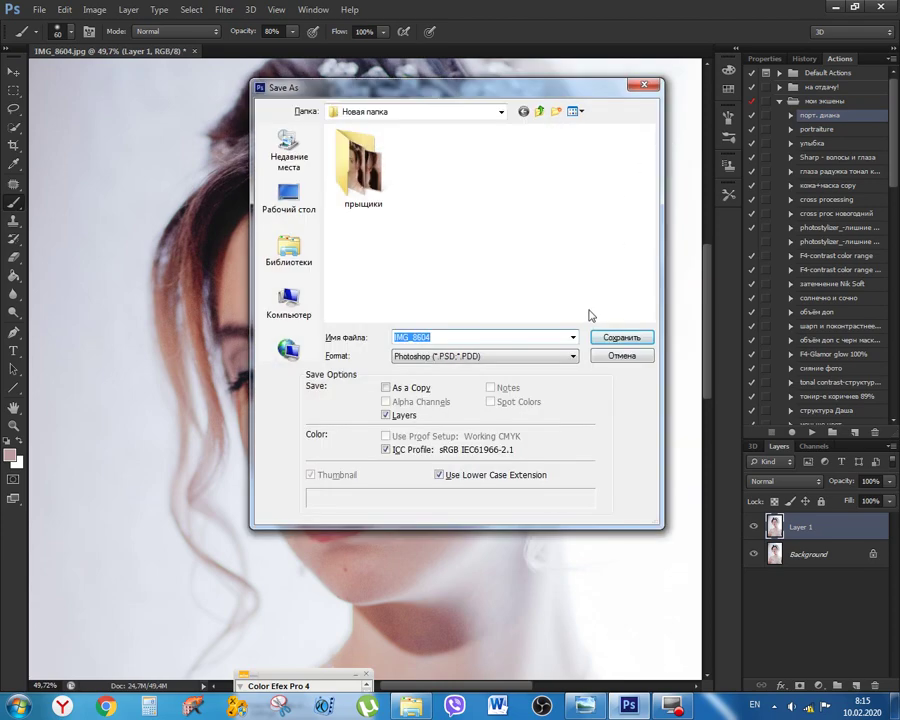
click(636, 340)
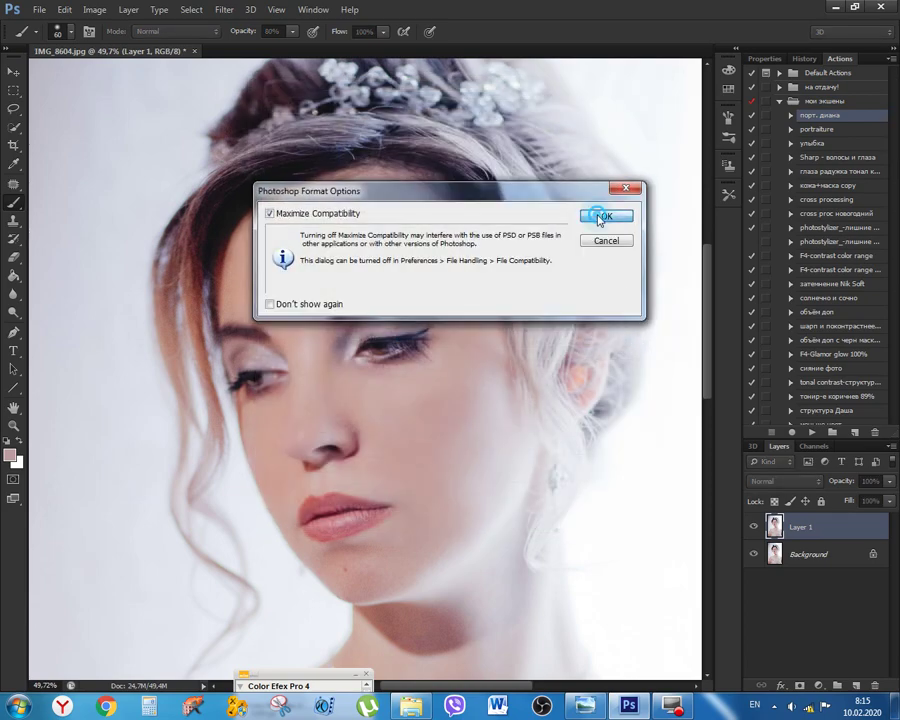
click(603, 217)
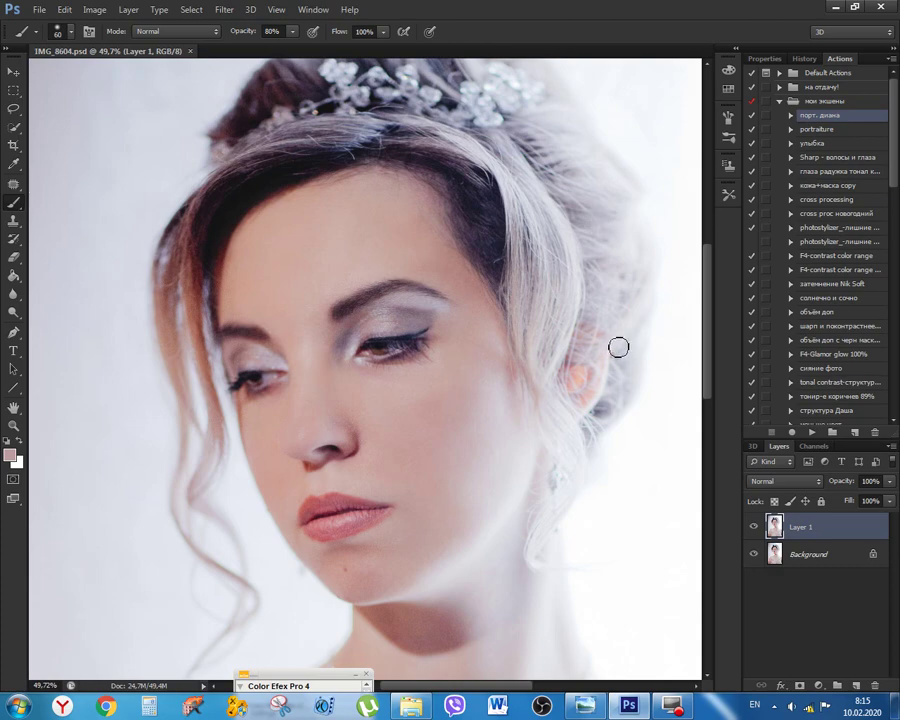
key(ctrl+shift+s)
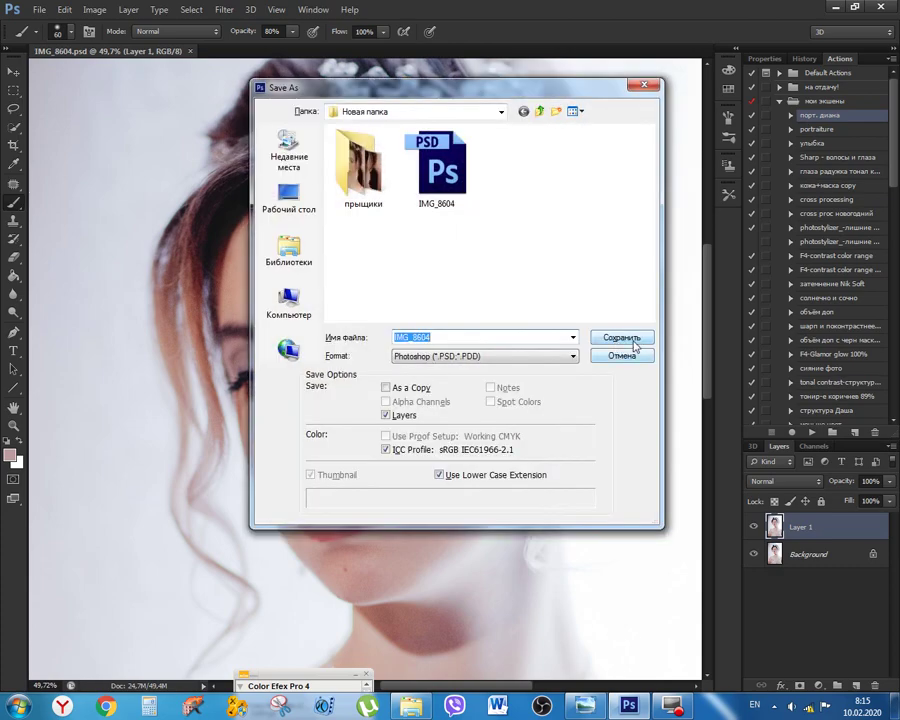
click(630, 355)
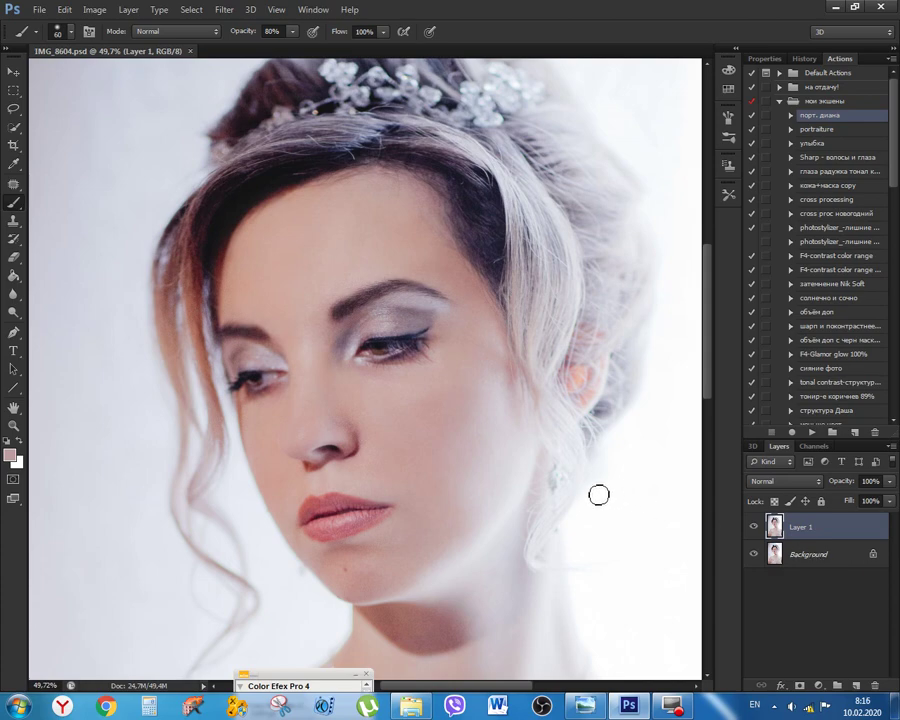
Run the "Sharp - волосы и глаза" action from the "мои экшены" set
click(823, 158)
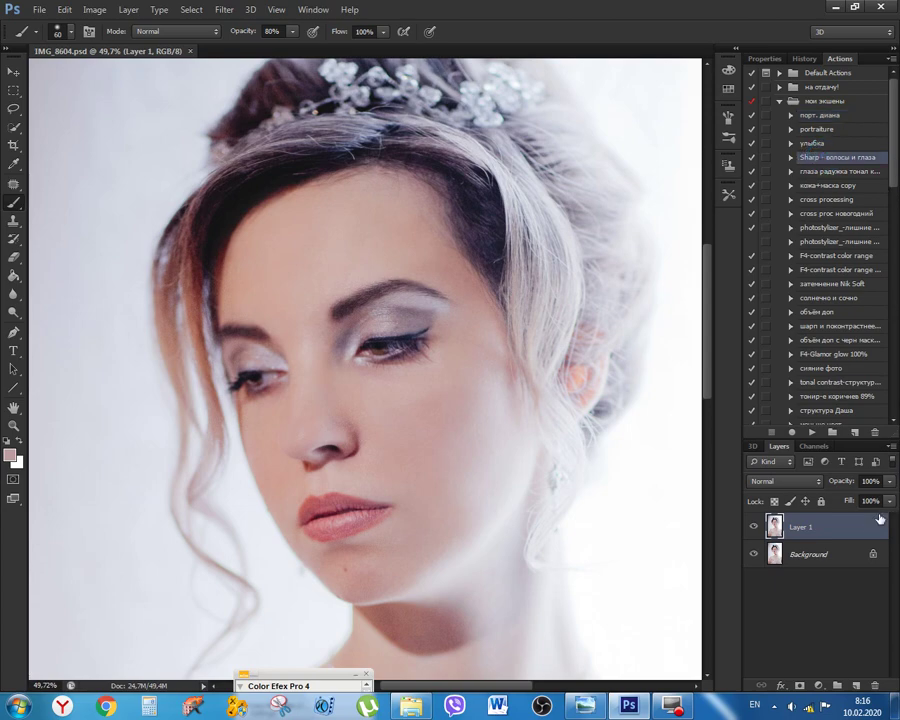
click(809, 432)
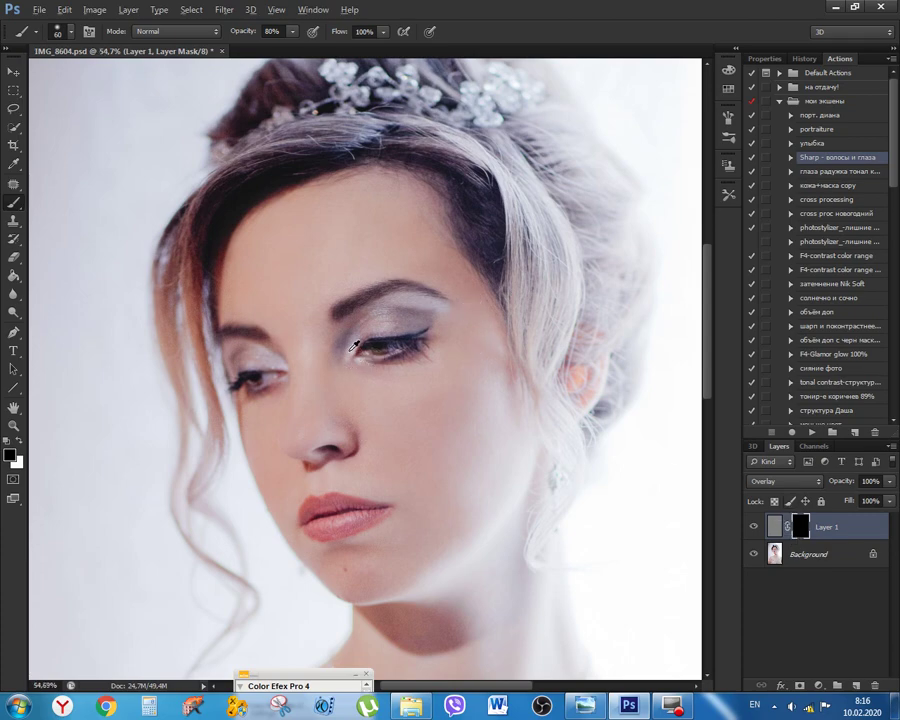
Reveal the sharpening on both eyes by painting white on the layer mask at 80% opacity, starting with a 250 px brush
scroll(355, 357, up, 5)
key(alt)
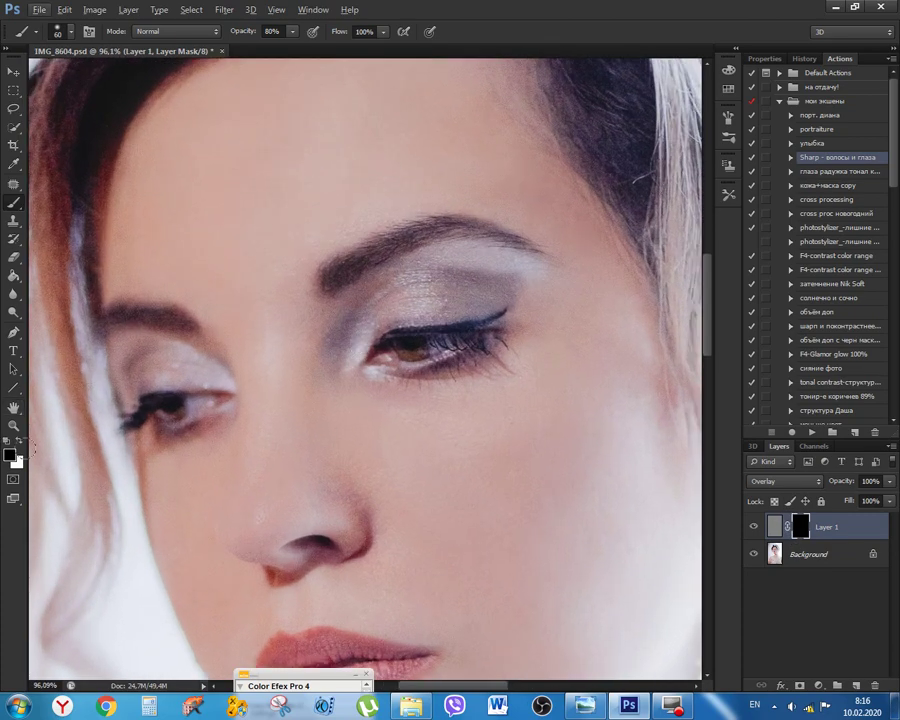
key(x)
key(bracketright)
key(bracketright)
key(bracketright)
key(bracketright)
key(bracketright)
key(bracketright)
key(bracketright)
key(bracketright)
key(bracketright)
key(bracketright)
key(bracketright)
key(bracketright)
click(392, 350)
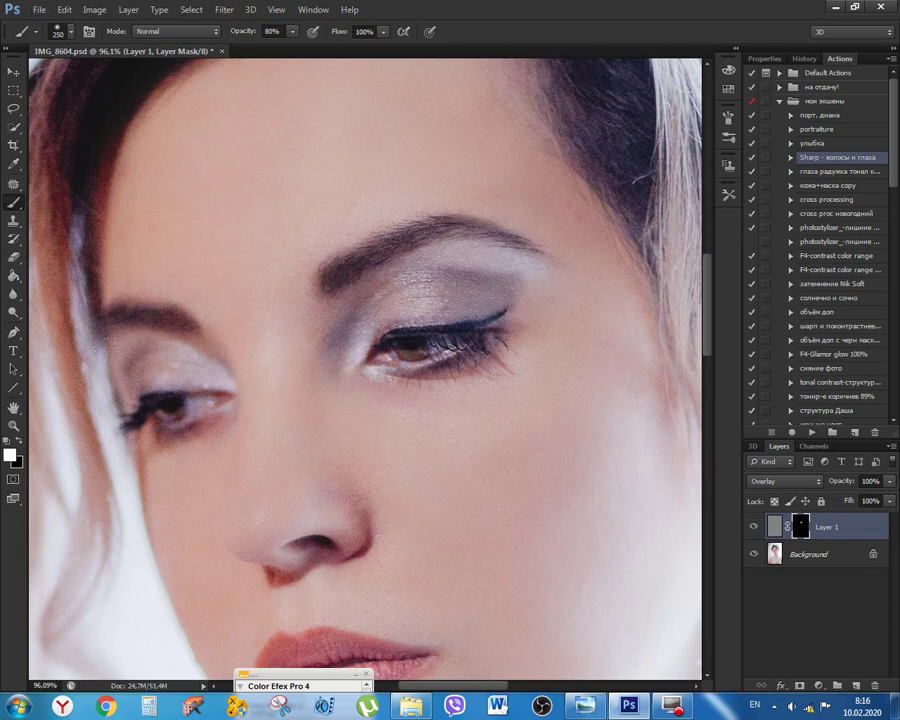
key(bracketleft)
click(197, 400)
Reveal the sharpening on both eyebrows by painting white on the mask with a 60 px brush at 40% opacity
key(bracketleft)
key(bracketleft)
key(bracketleft)
key(bracketleft)
key(bracketright)
key(4)
mouse_move(318, 273)
mouse_down()
mouse_move(349, 249)
mouse_move(436, 228)
mouse_up()
click(441, 229)
click(168, 315)
Lower the sharpening layer's opacity to 44%, comparing the eyes at 100% zoom with and without the layer
key(ctrl+1)
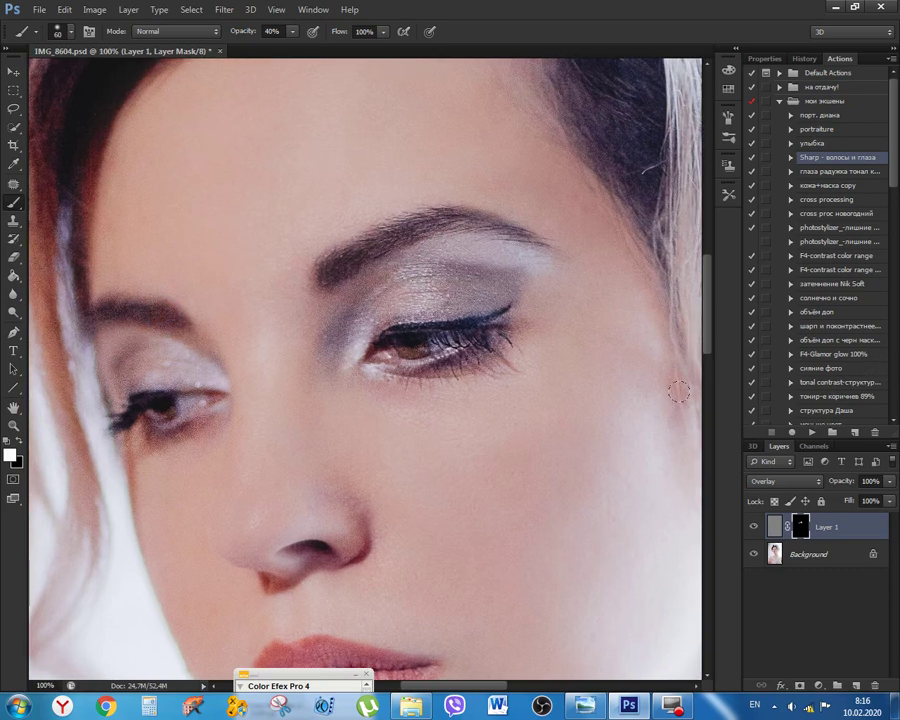
click(754, 527)
click(754, 527)
click(890, 484)
drag(888, 497, 858, 500)
mouse_move(851, 501)
mouse_down()
mouse_move(848, 492)
mouse_move(836, 500)
mouse_up()
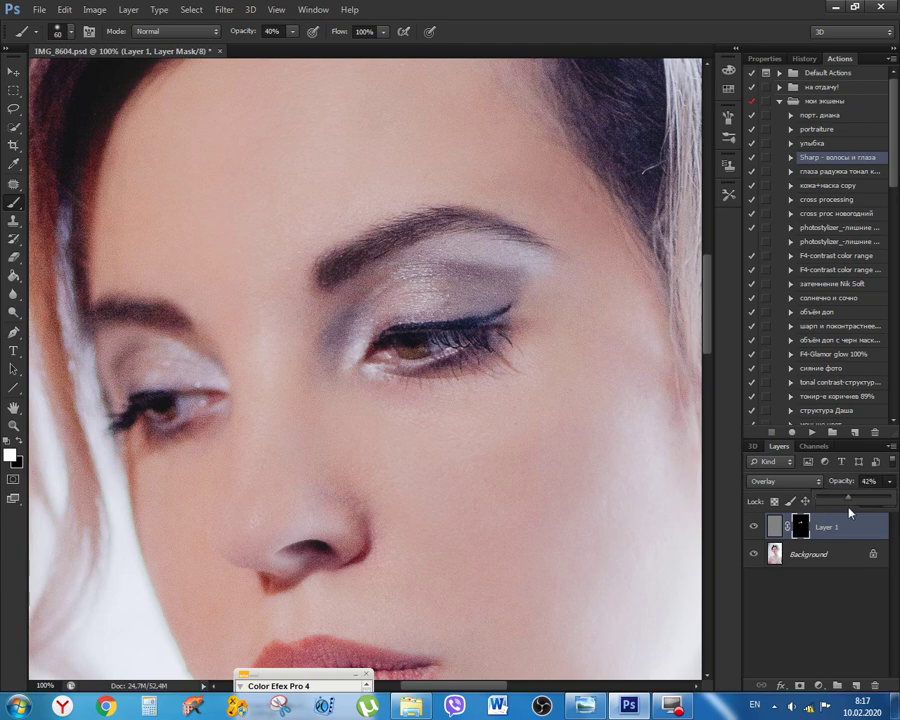
click(754, 527)
click(754, 527)
Flatten the sharpening layer into the background and duplicate the result as a new layer
drag(514, 462, 511, 445)
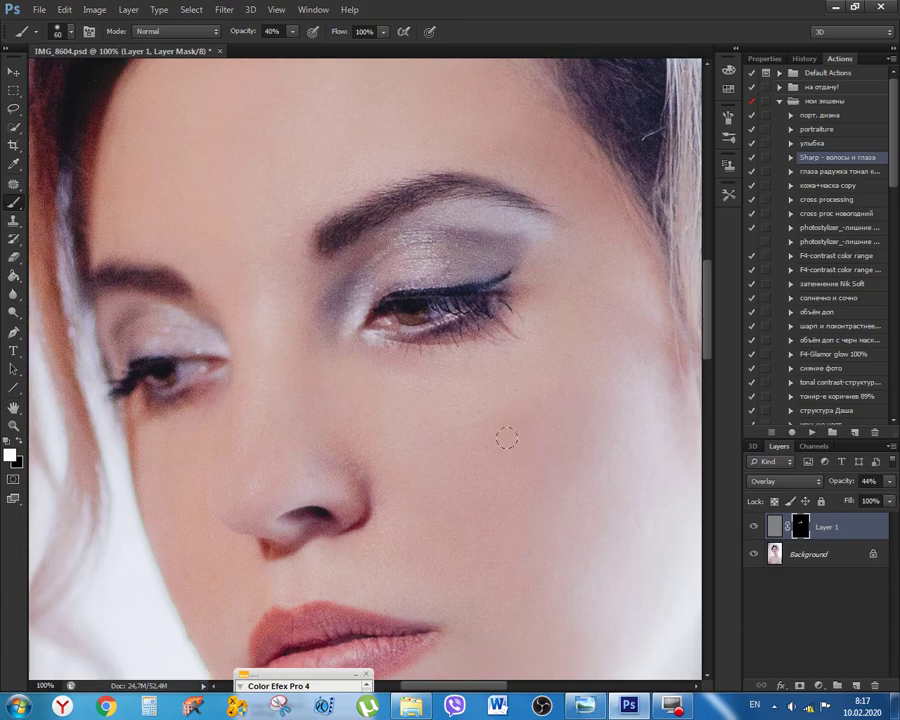
scroll(512, 432, down, 3)
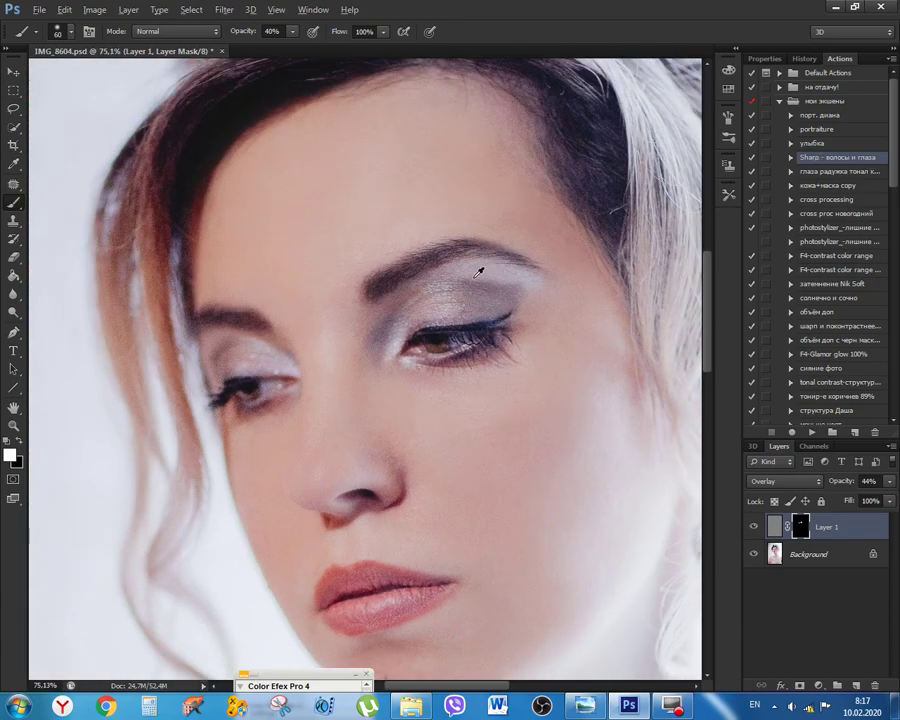
scroll(440, 305, down, 1)
scroll(519, 242, up, 1)
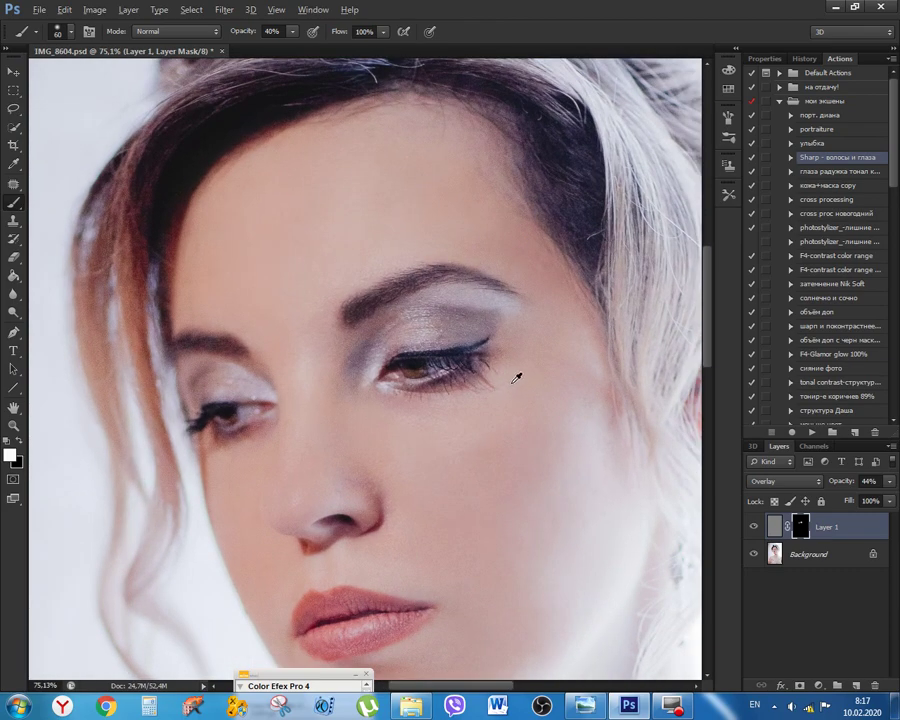
key(alt)
key(ctrl+e)
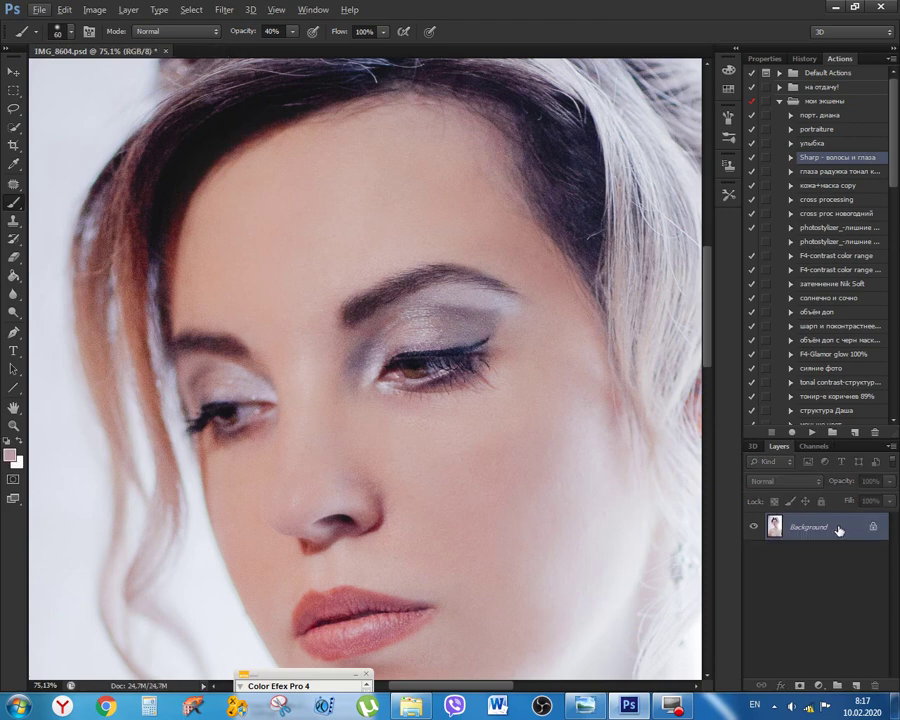
key(ctrl+j)
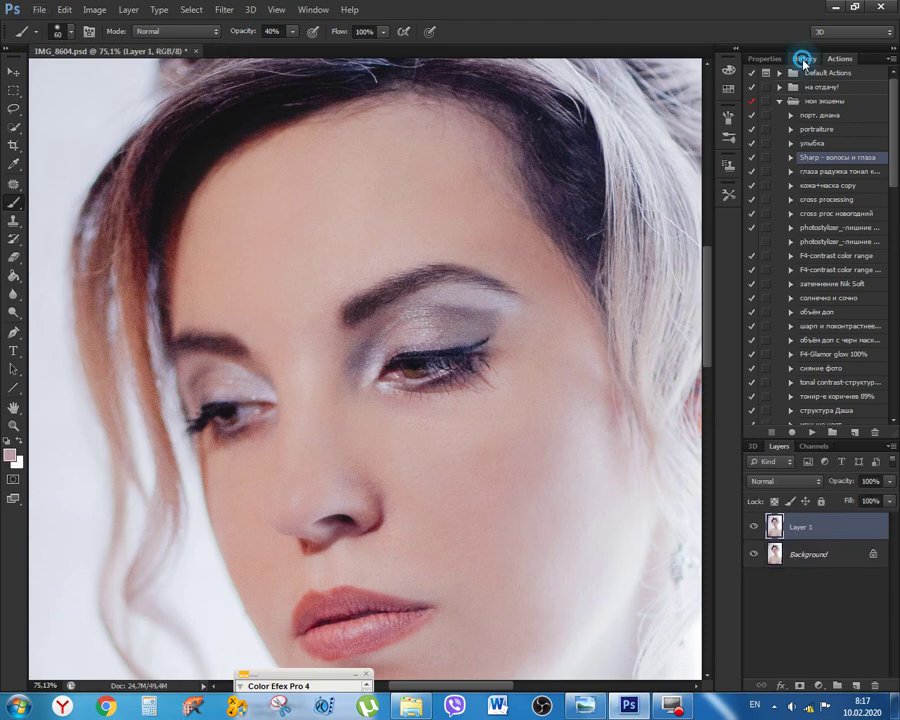
Take a history snapshot of the sharpened portrait and return to the list of actions
click(804, 59)
click(854, 432)
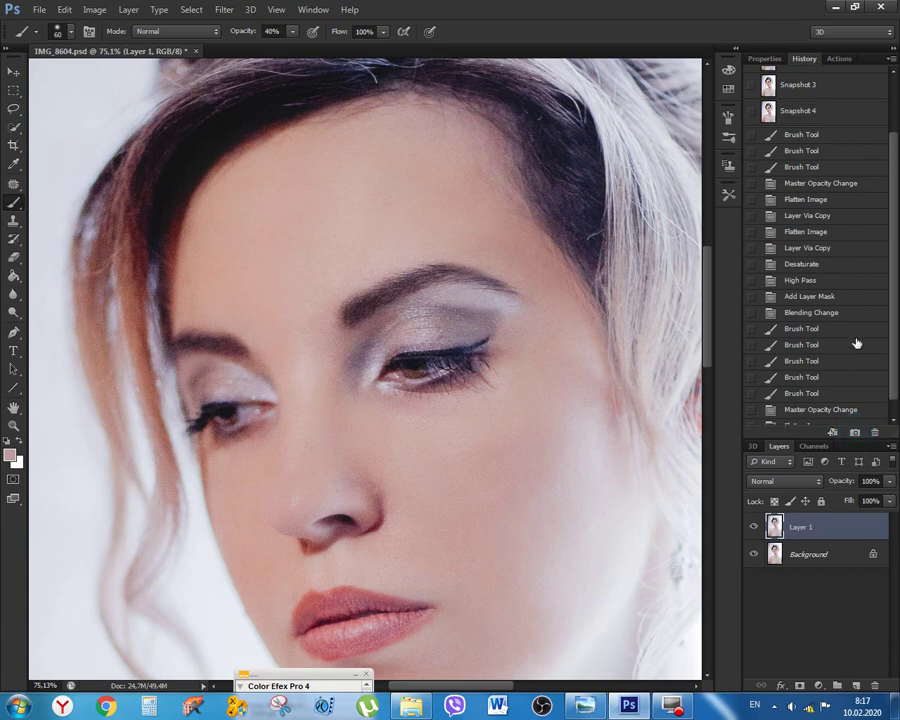
click(837, 60)
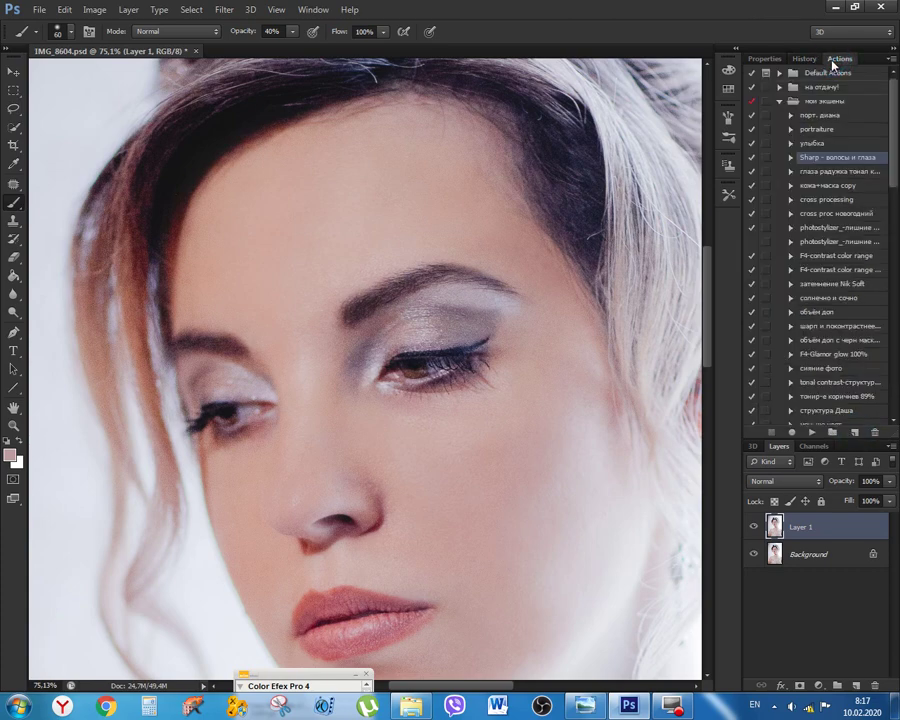
Run the "глаза радужка тонал контарст" action on the duplicated layer for the eyes
click(832, 172)
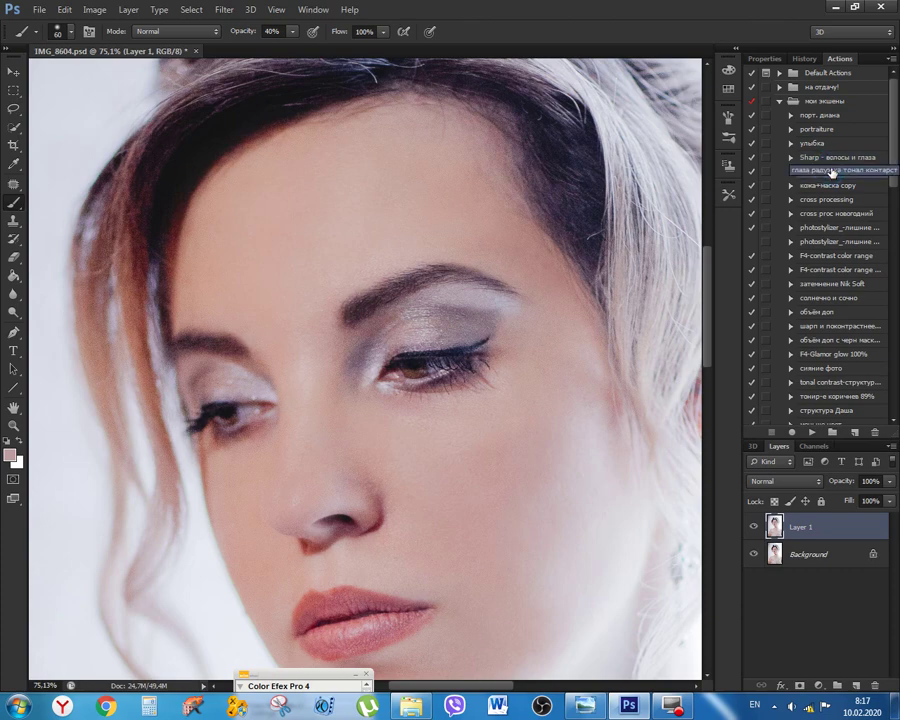
scroll(370, 406, up, 2)
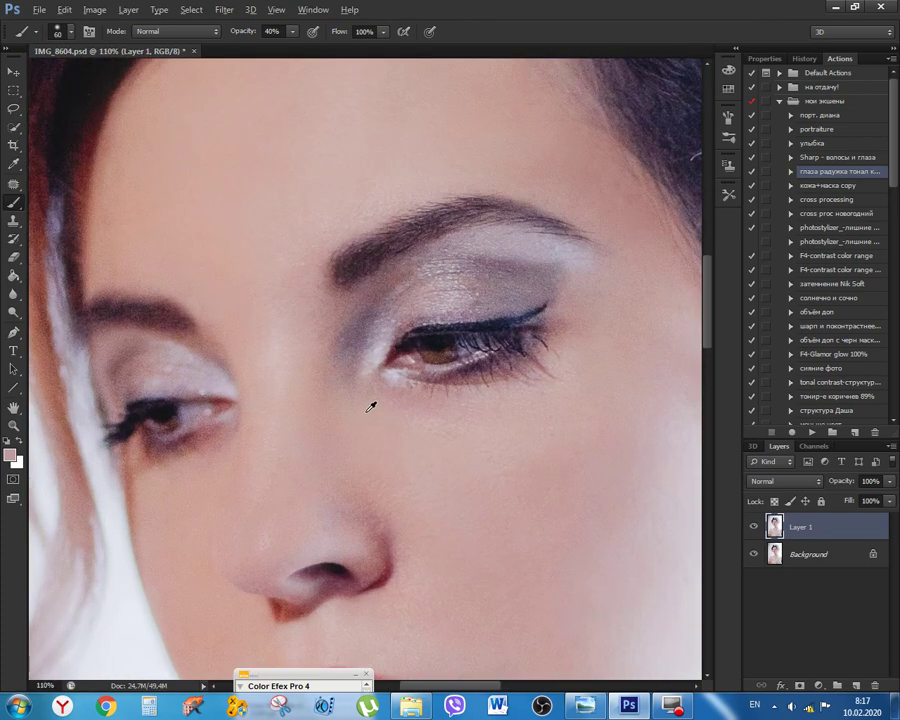
drag(617, 400, 563, 381)
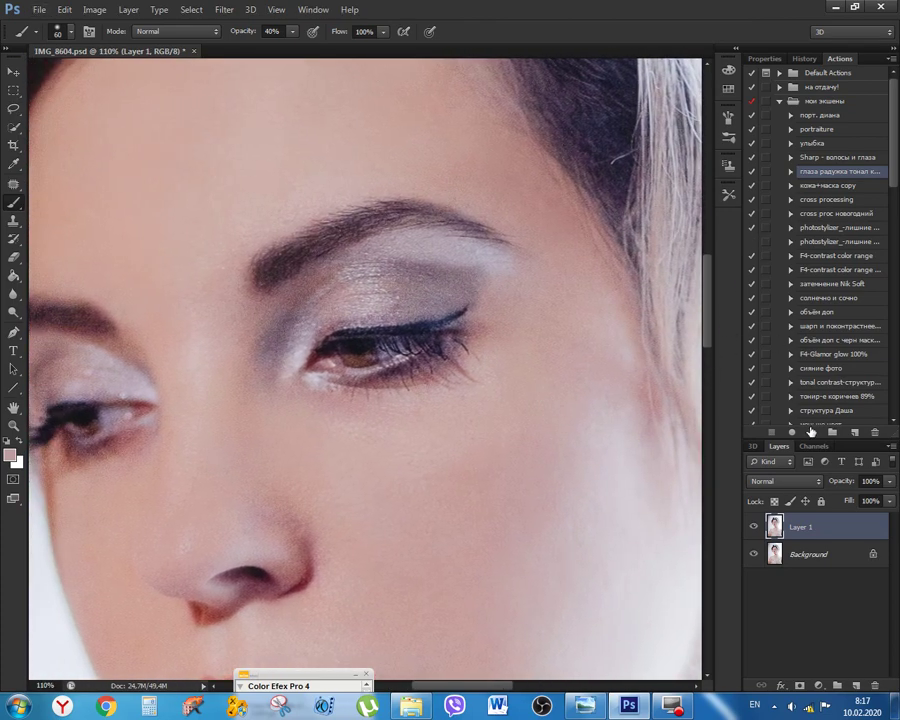
click(813, 432)
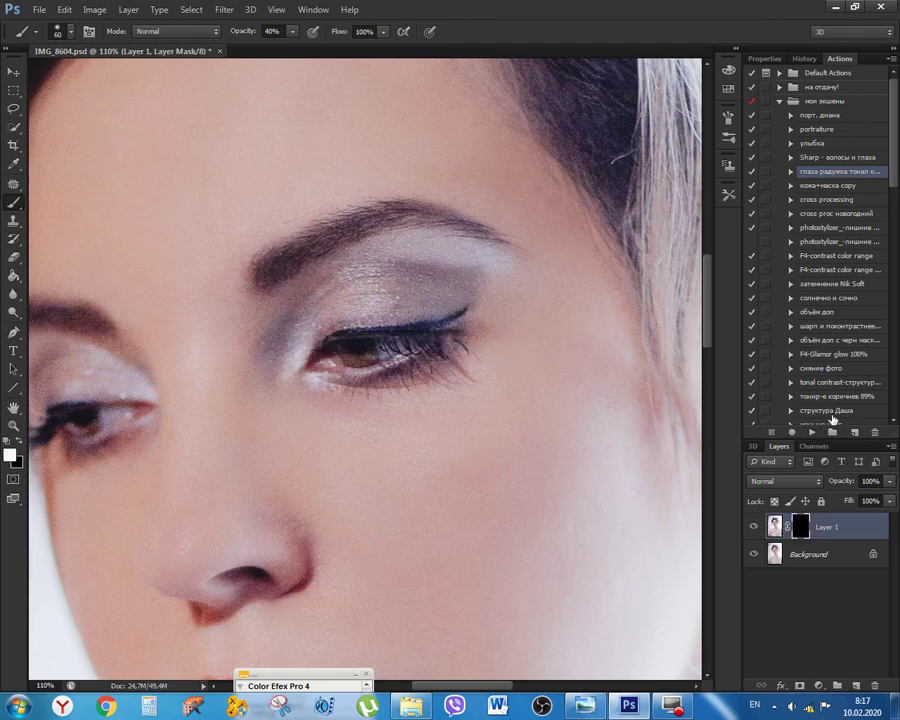
click(225, 10)
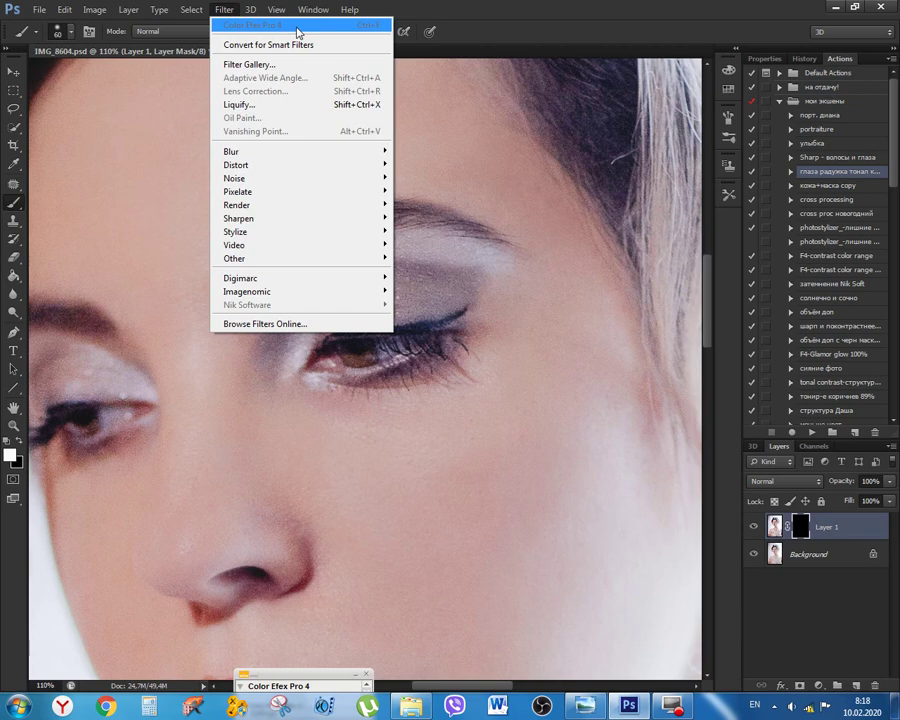
click(570, 14)
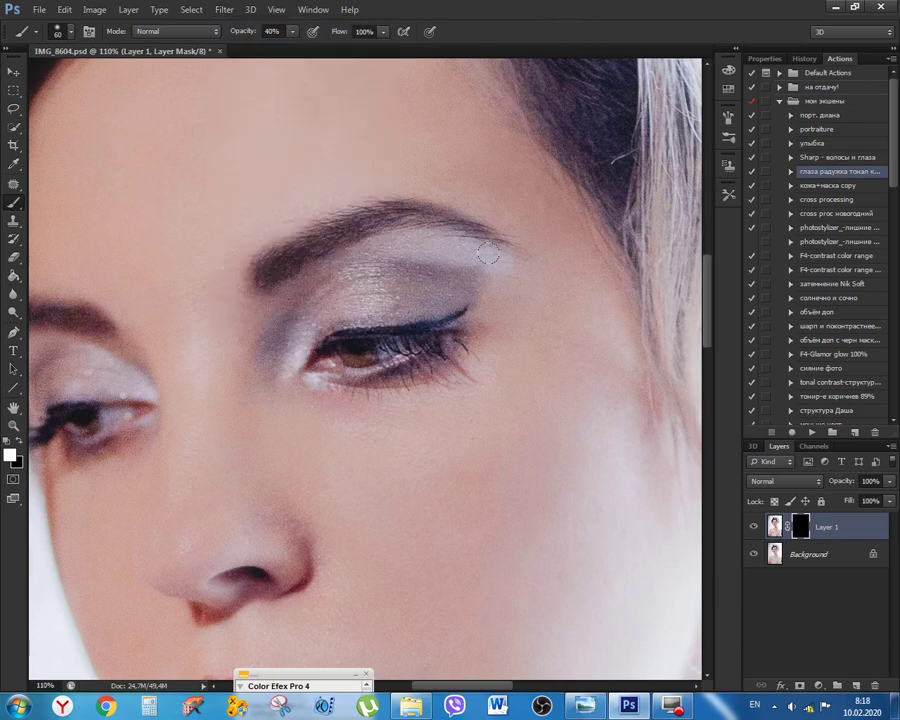
Paint both irises on the layer mask with a white 20 px brush at 100% opacity to reveal the tonal contrast
scroll(390, 305, up, 4)
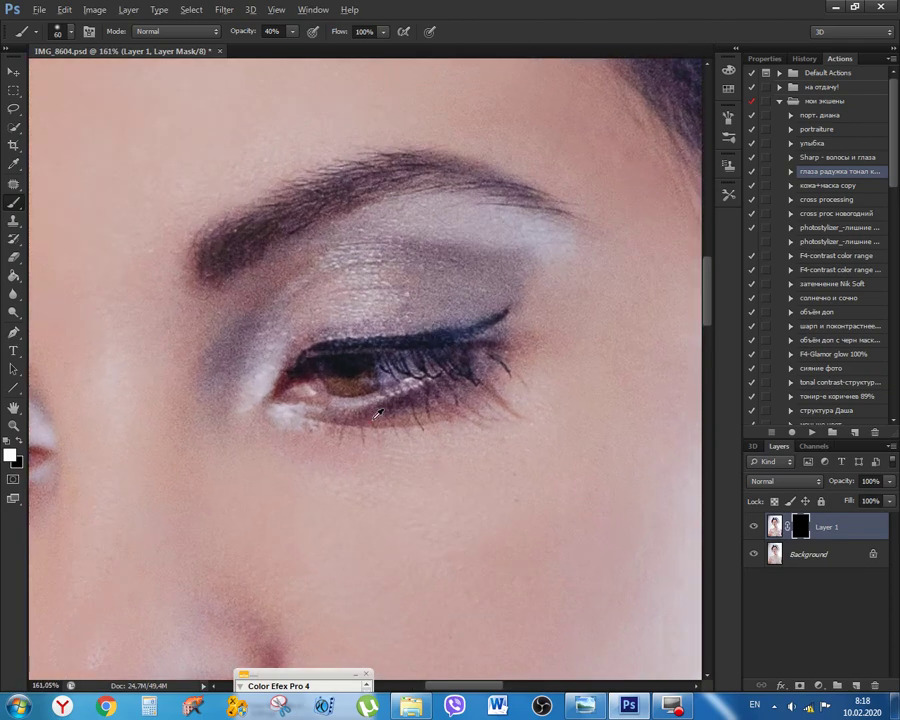
key([)
key([)
key(bracketleft)
key(bracketleft)
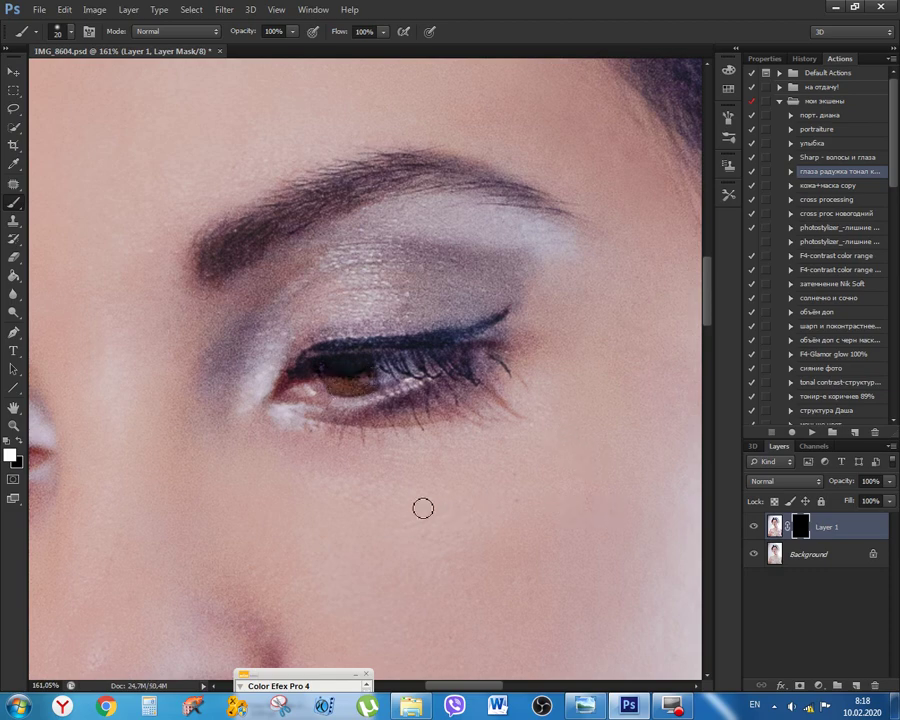
key(space)
mouse_move(287, 357)
mouse_down()
mouse_move(421, 389)
mouse_move(570, 324)
mouse_up()
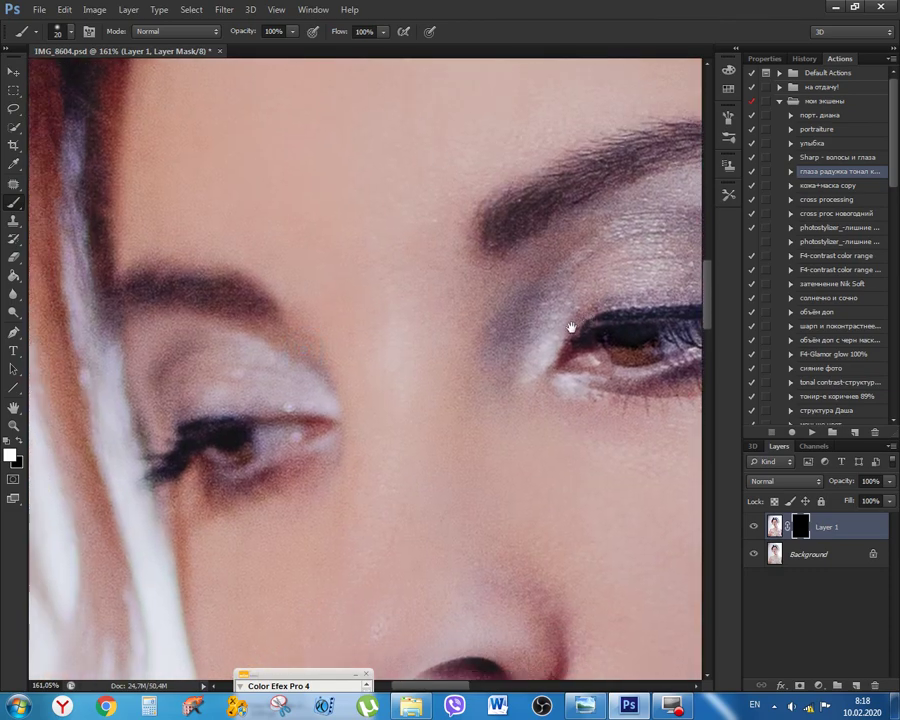
click(236, 456)
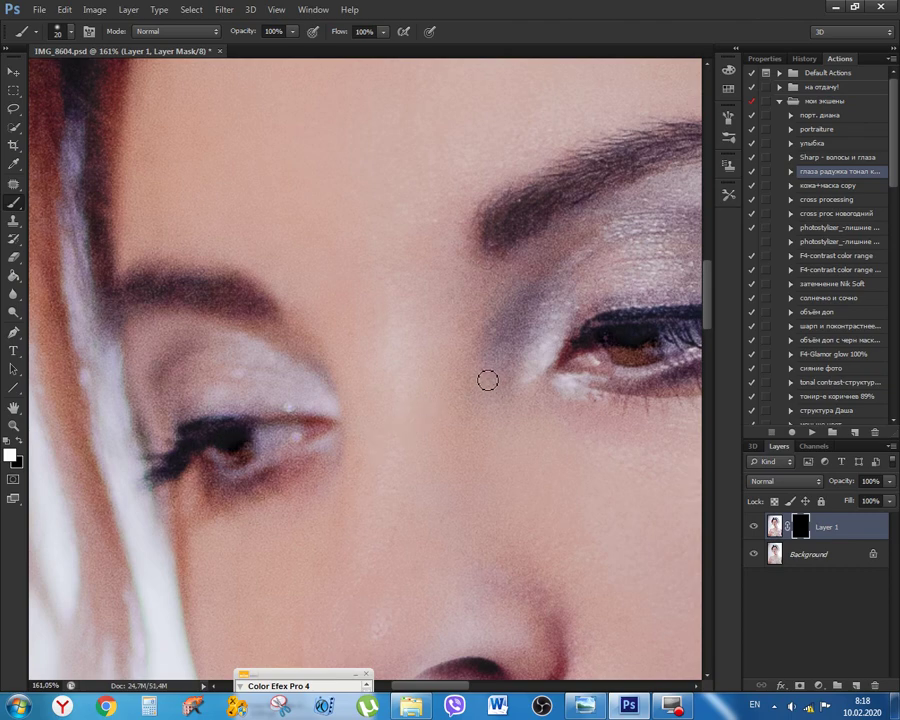
Compare the painted irises with and without the tonal contrast layer
drag(527, 346, 365, 309)
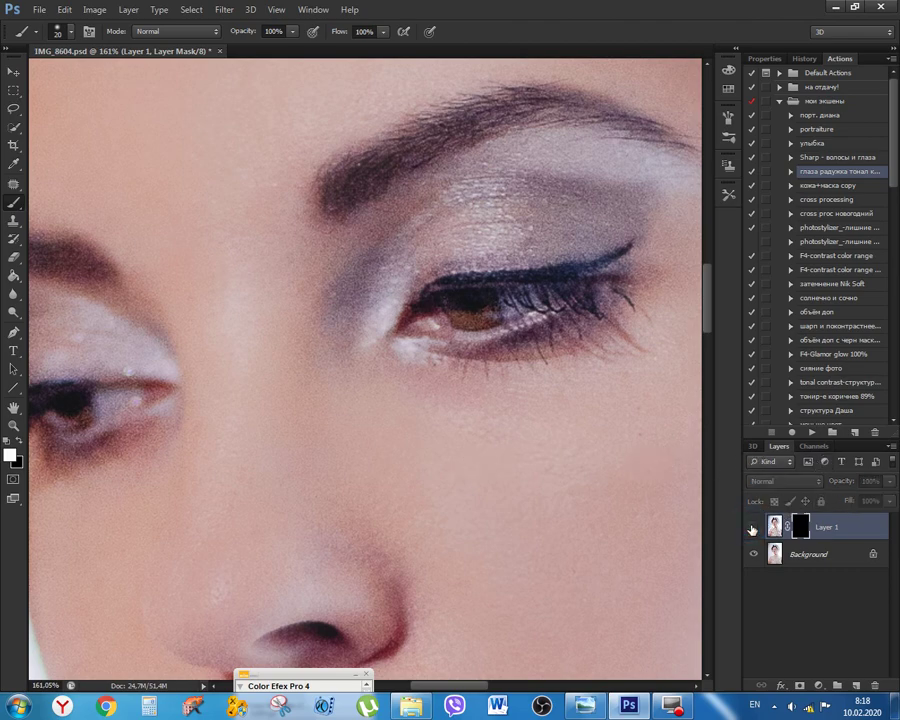
click(752, 527)
click(752, 527)
click(752, 527)
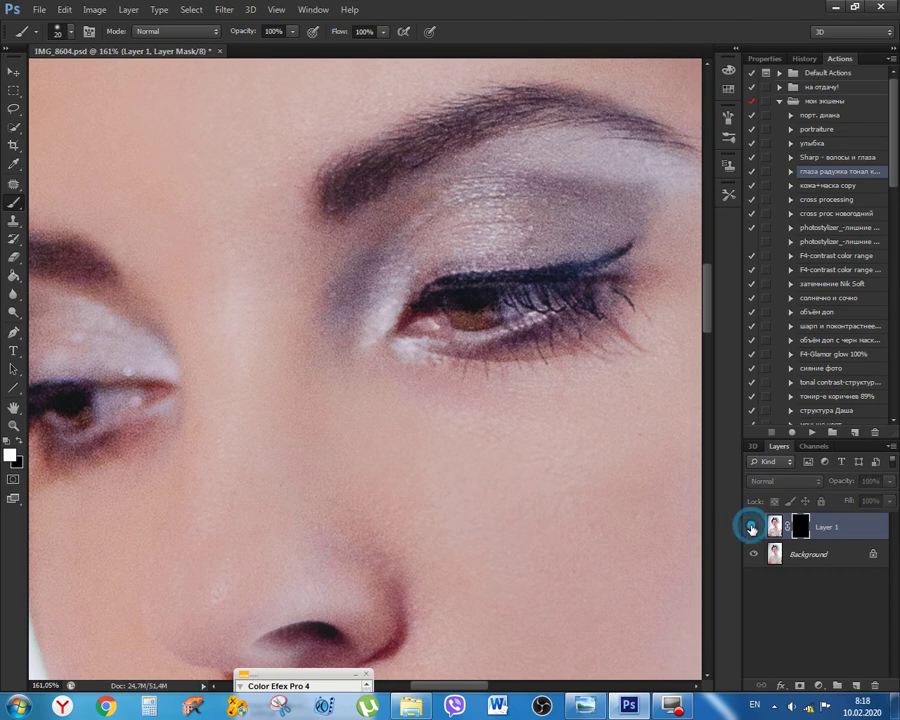
click(752, 527)
click(752, 527)
click(752, 527)
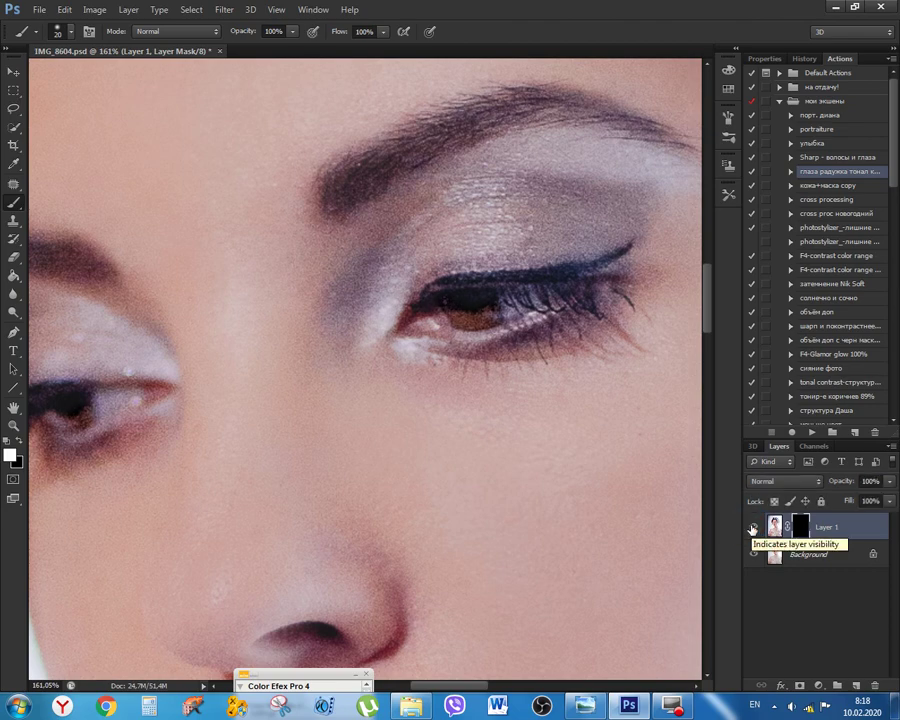
click(753, 527)
Set the mask brush to 50% opacity and enlarge it to 70 px
drag(148, 425, 228, 387)
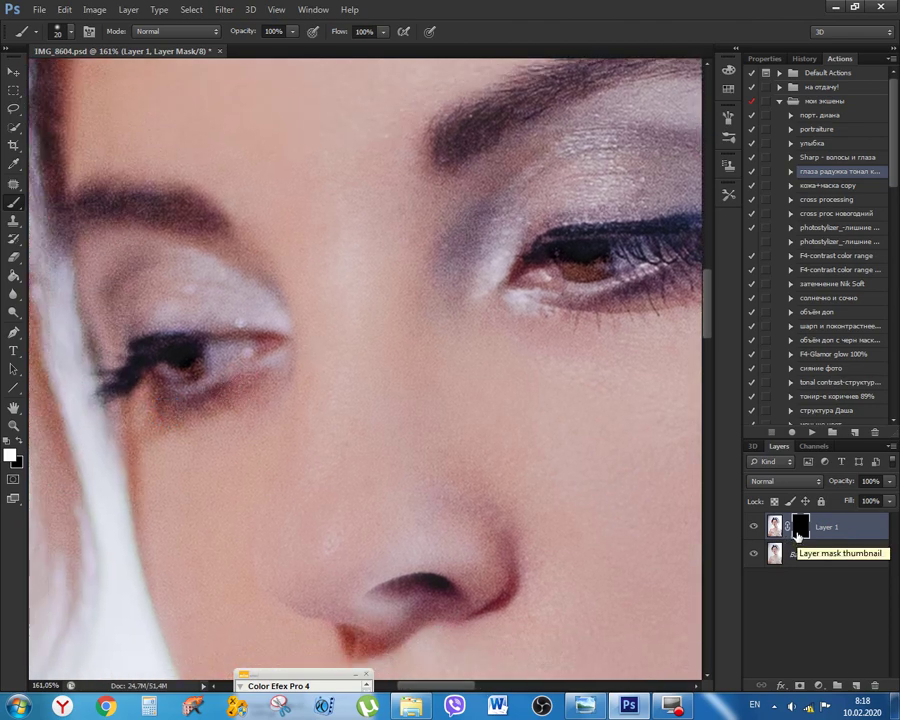
key(5)
key(bracketright)
key(bracketright)
key(bracketright)
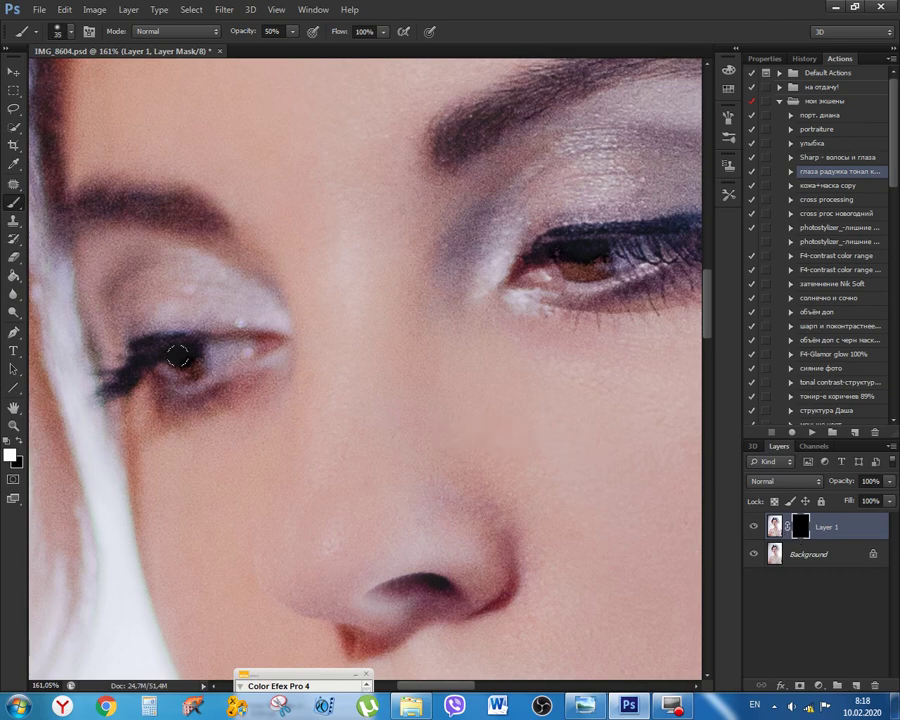
key(bracketright)
key(bracketright)
key(bracketright)
key(bracketright)
key(bracketright)
Examine the whole face with the iris contrast layer hidden and shown
scroll(586, 426, down, 3)
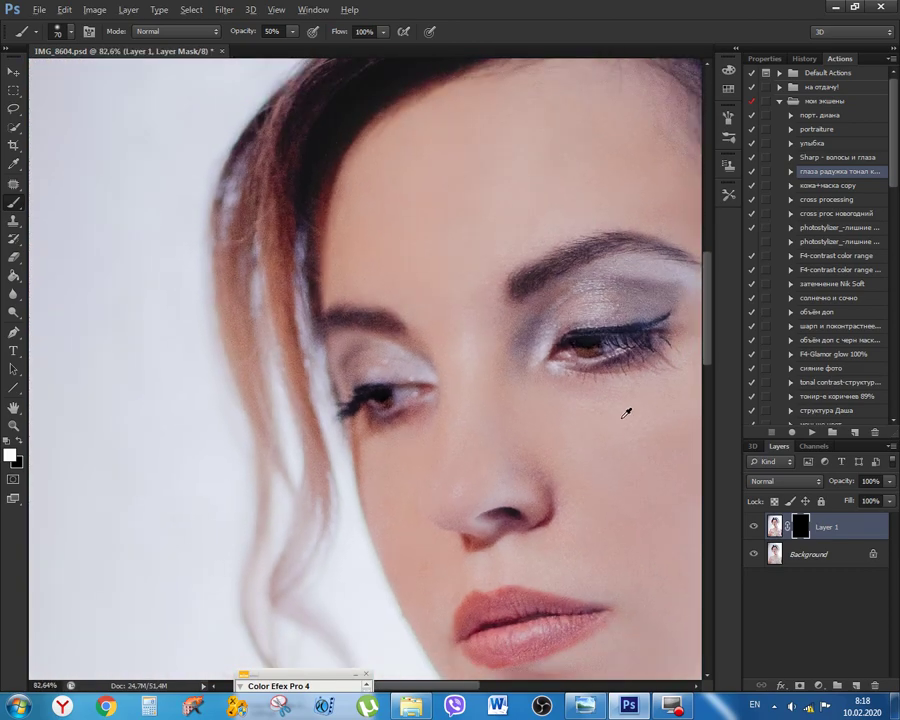
drag(646, 419, 453, 414)
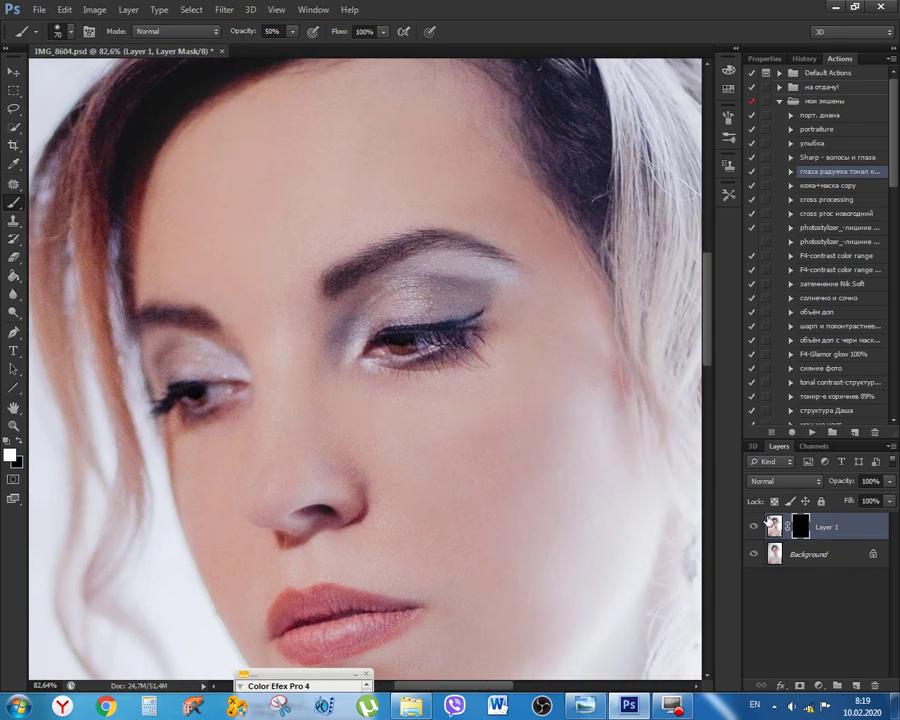
click(755, 529)
click(755, 529)
click(755, 529)
click(755, 529)
Take a history snapshot of the portrait with the enhanced irises and return to the list of actions
click(802, 59)
click(855, 432)
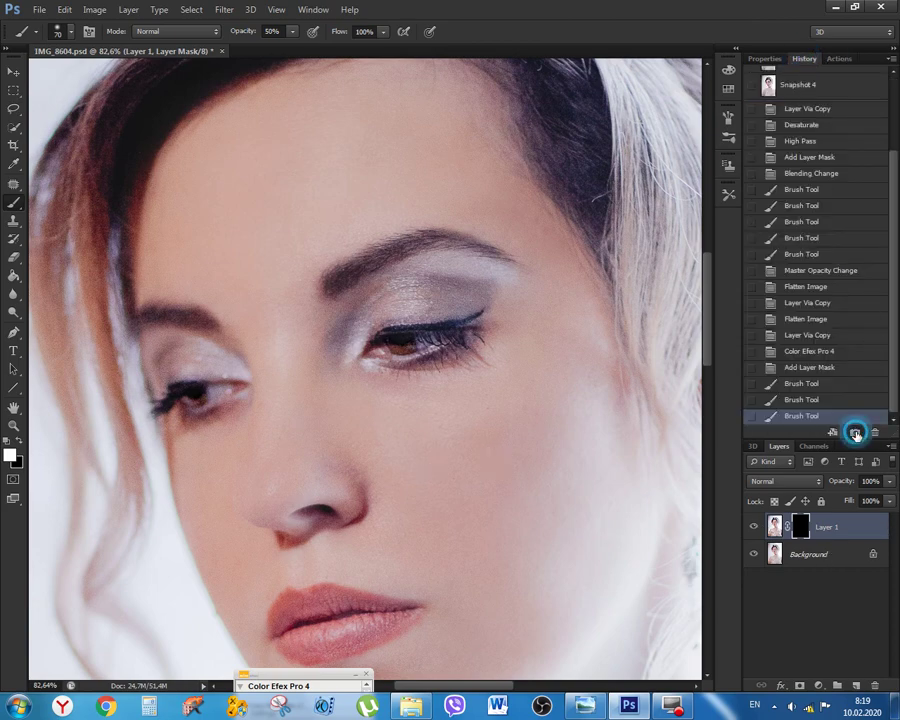
click(839, 60)
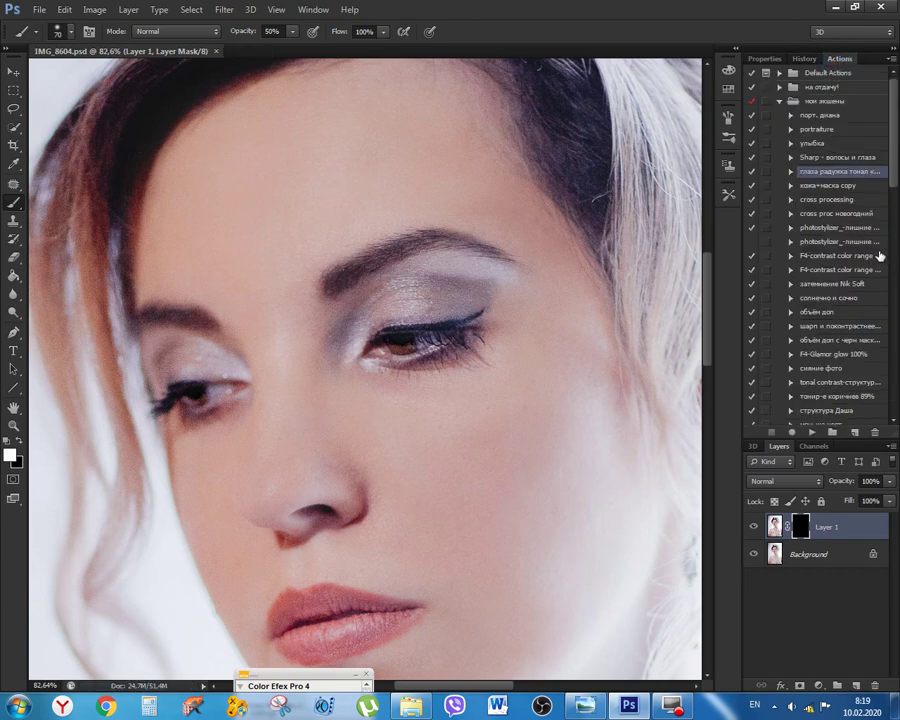
Review the commands inside the "cross processing" action and run it on the portrait
click(840, 200)
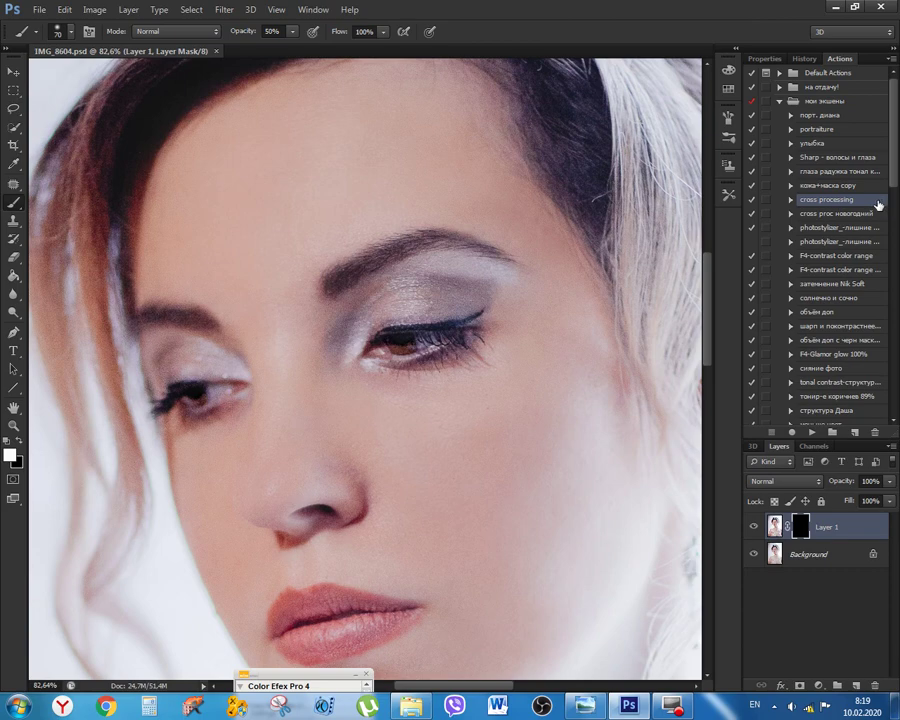
click(225, 10)
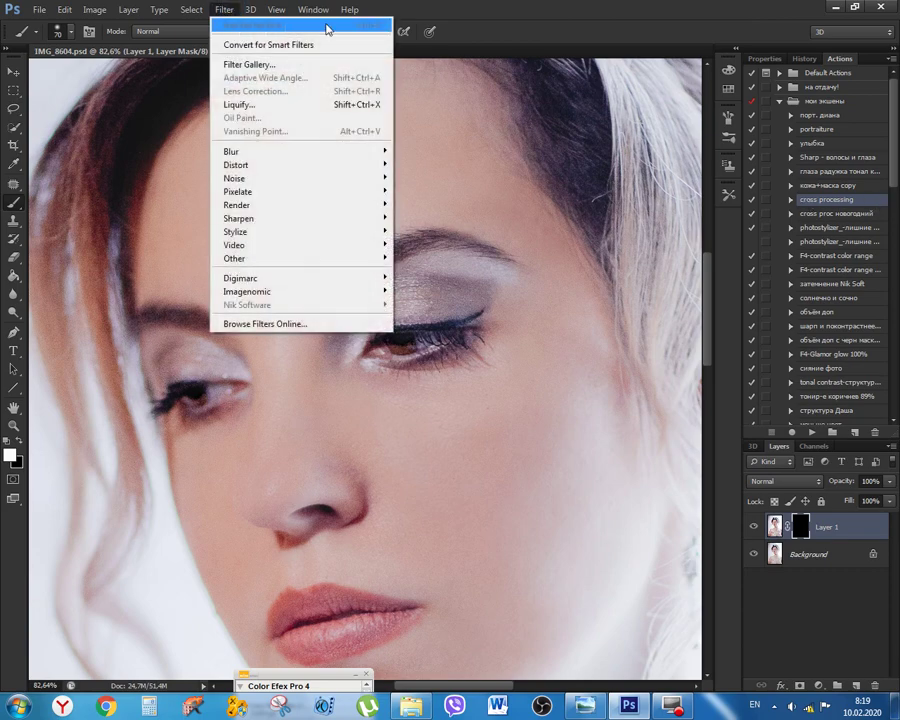
click(672, 6)
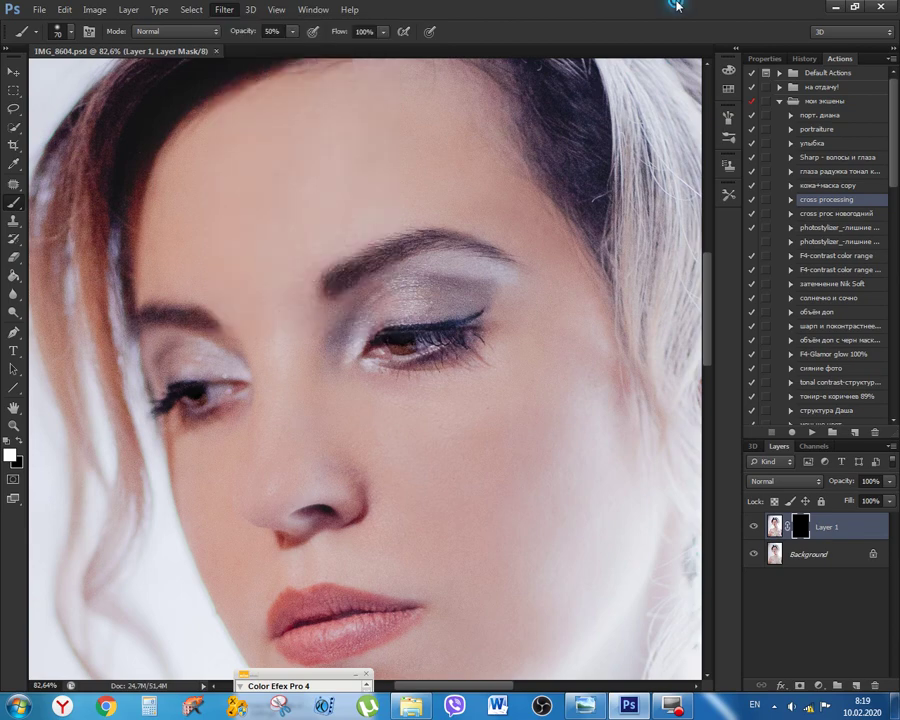
click(791, 201)
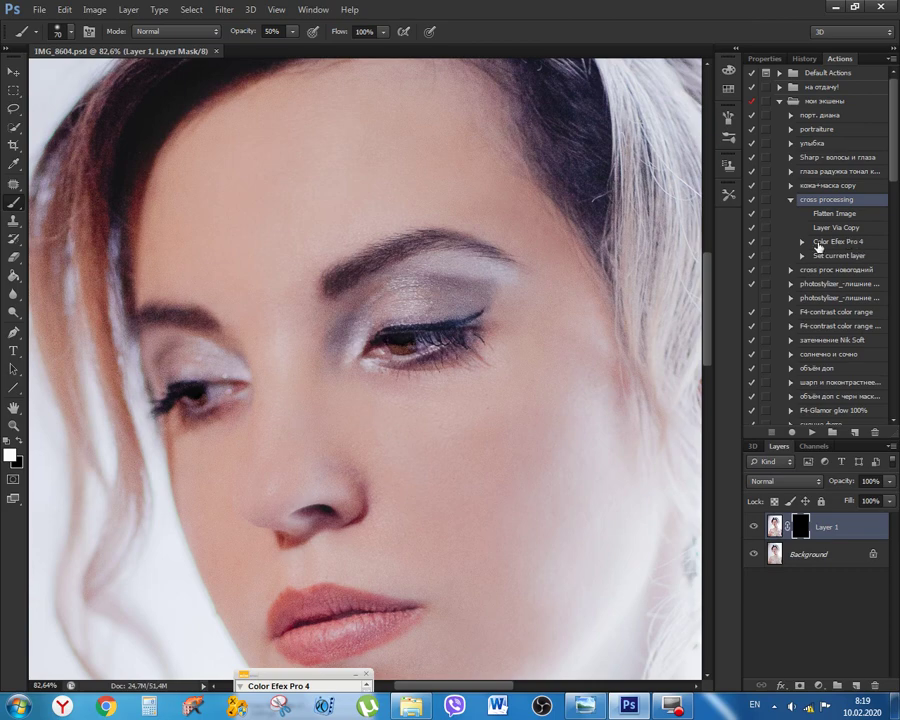
click(792, 201)
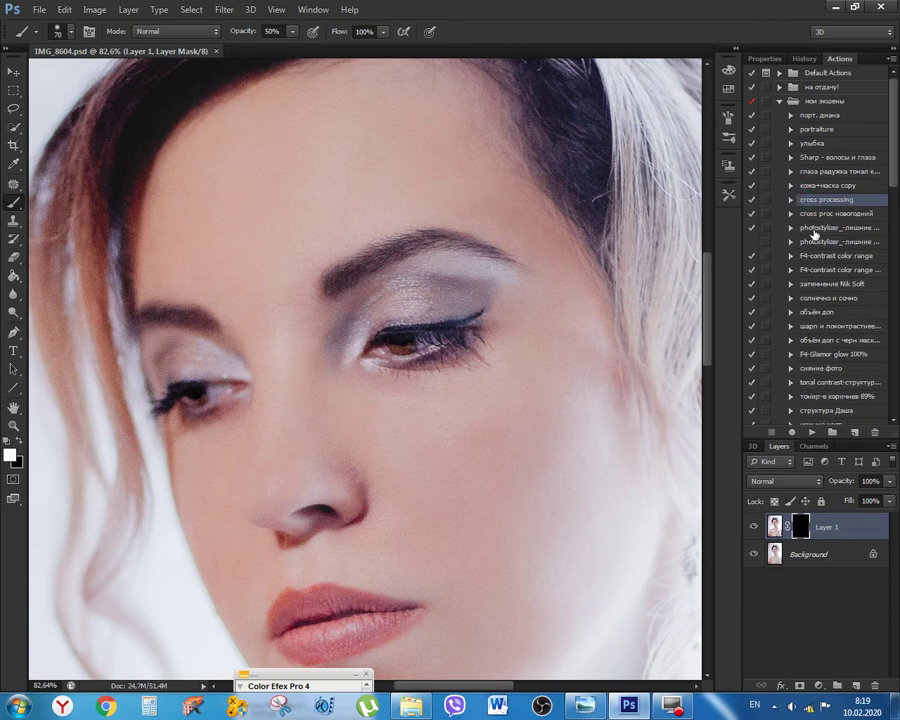
click(813, 433)
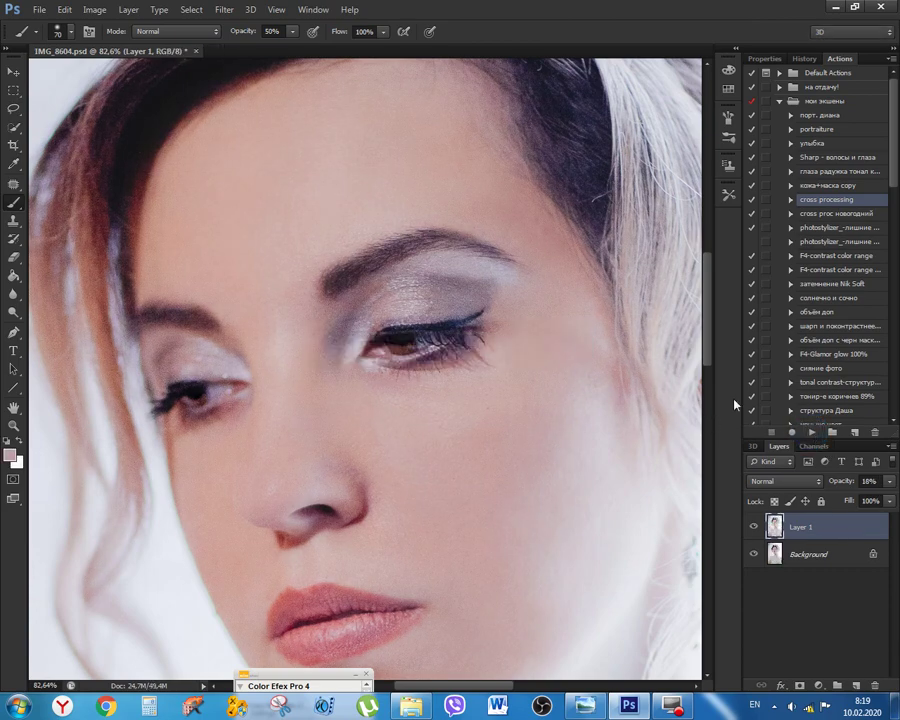
Compare the whole portrait with and without the cross processing layer
key(ctrl+1)
key(ctrl+0)
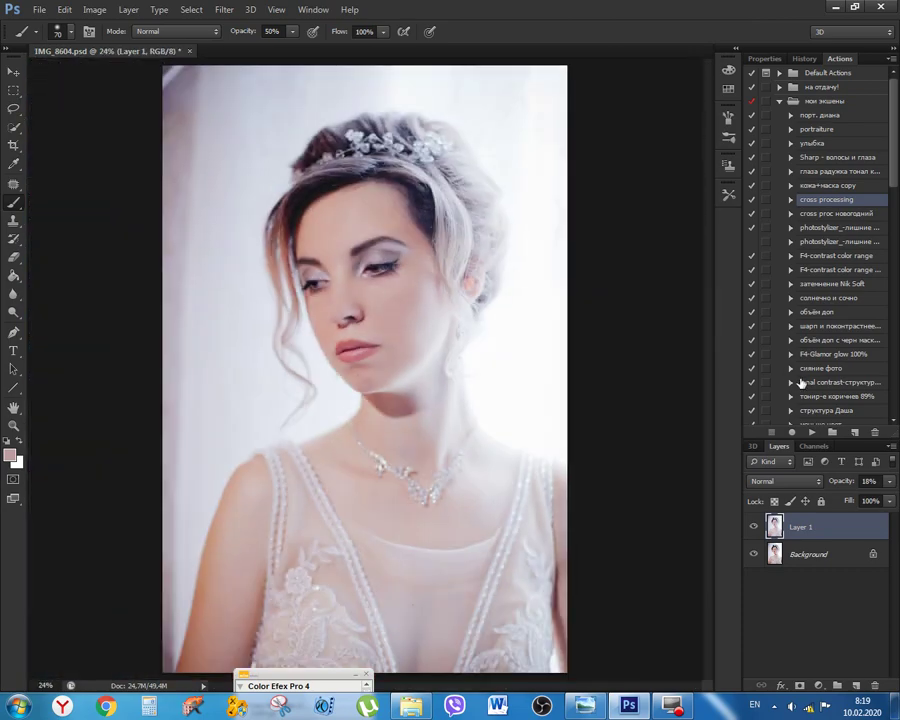
click(753, 528)
click(753, 528)
click(753, 530)
click(753, 528)
Run the enabled "photostylizer_-лишние" action on the portrait
click(816, 214)
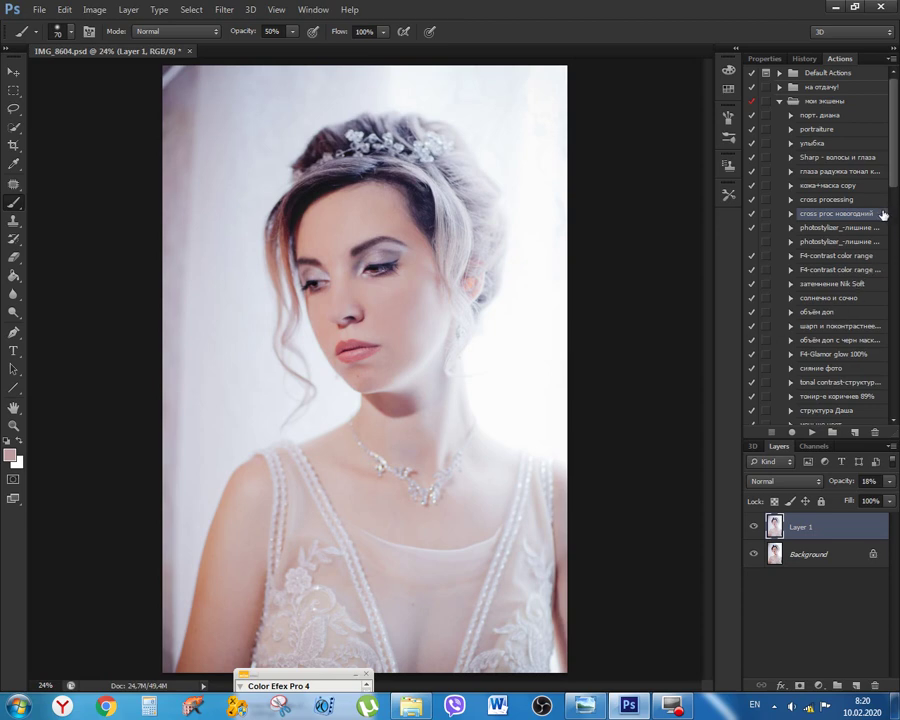
click(829, 230)
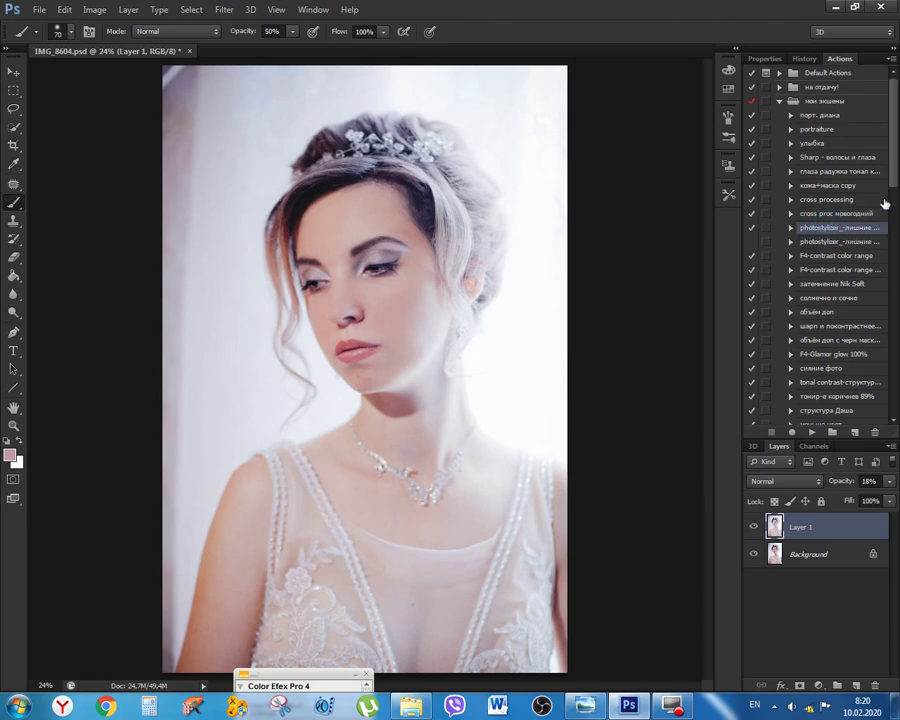
click(810, 432)
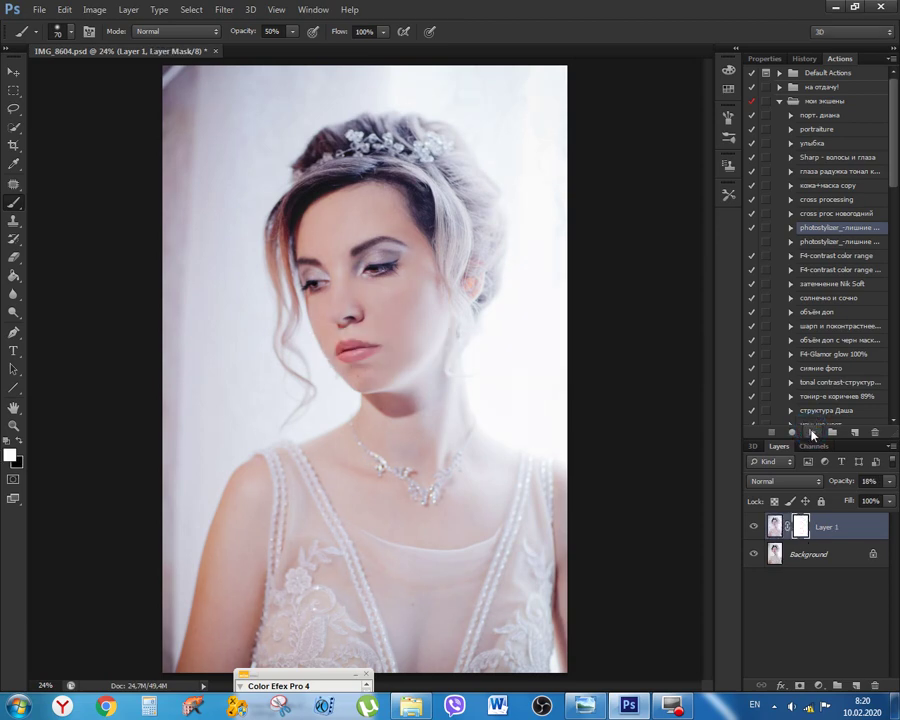
Compare the portrait with and without the photostylizer layer and take a history snapshot of the result
click(753, 526)
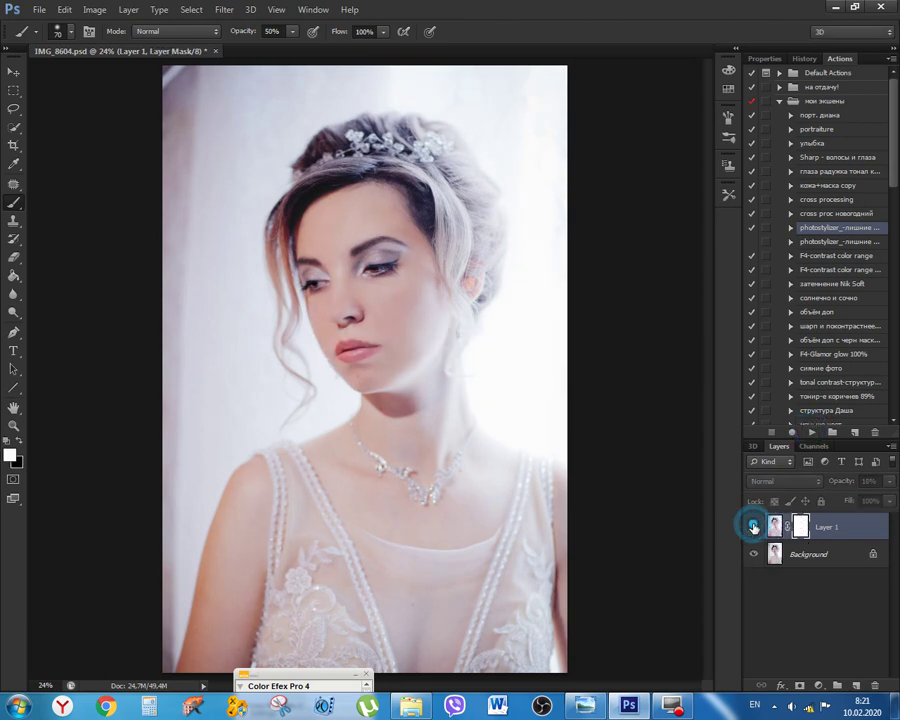
click(753, 526)
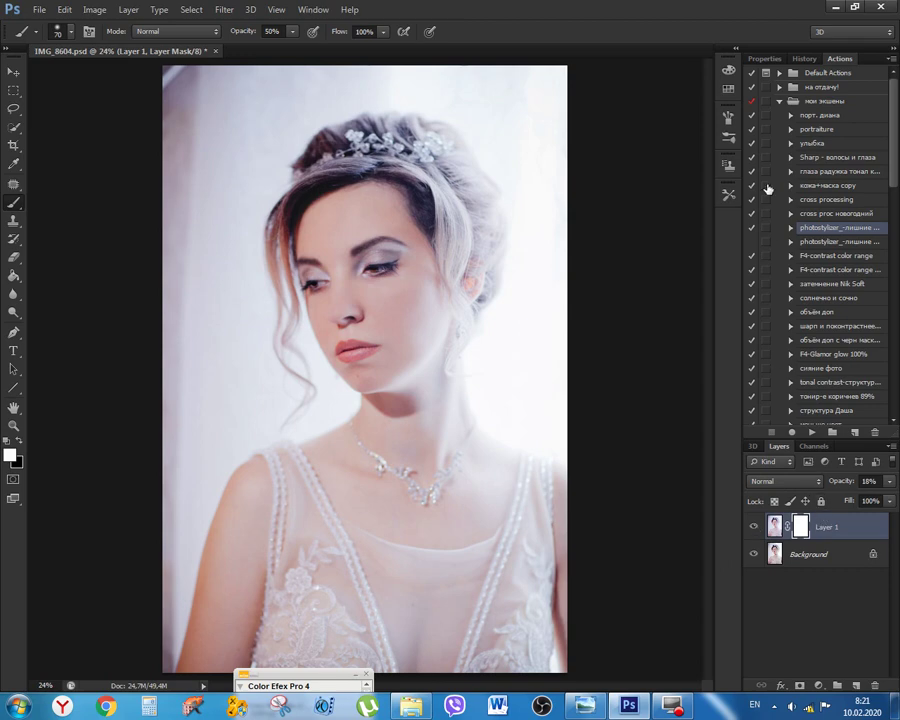
click(805, 59)
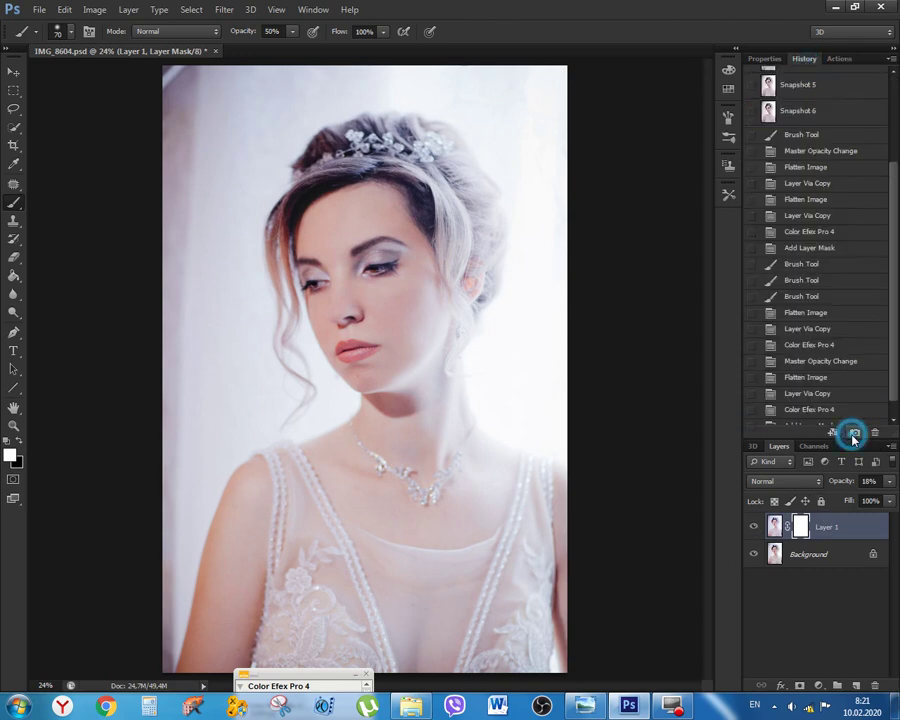
click(838, 59)
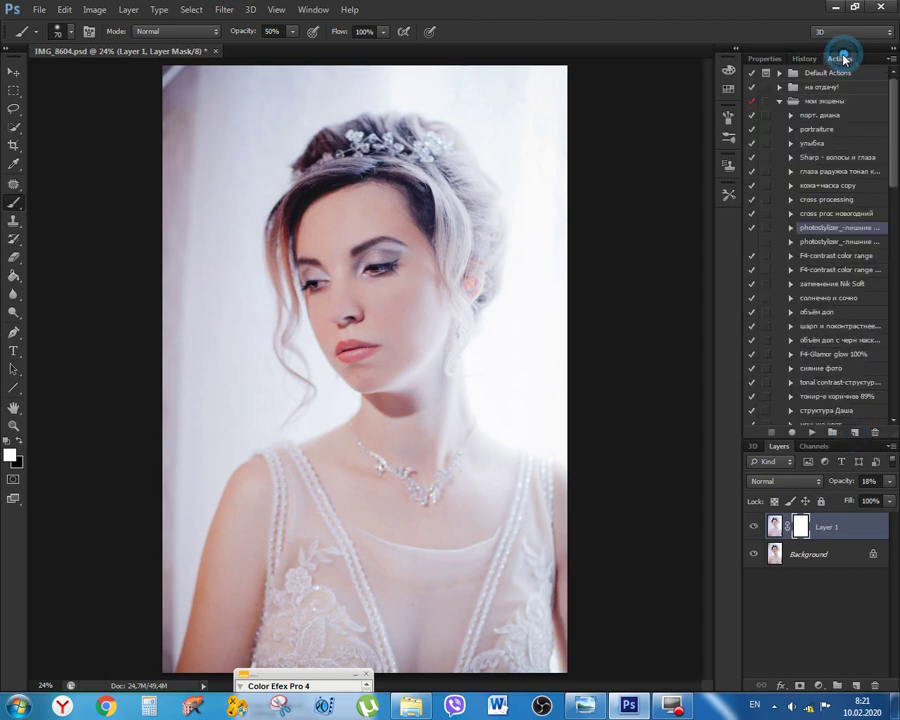
Run the "F4-contrast color range" action and compare the portrait with and without its layer
click(815, 256)
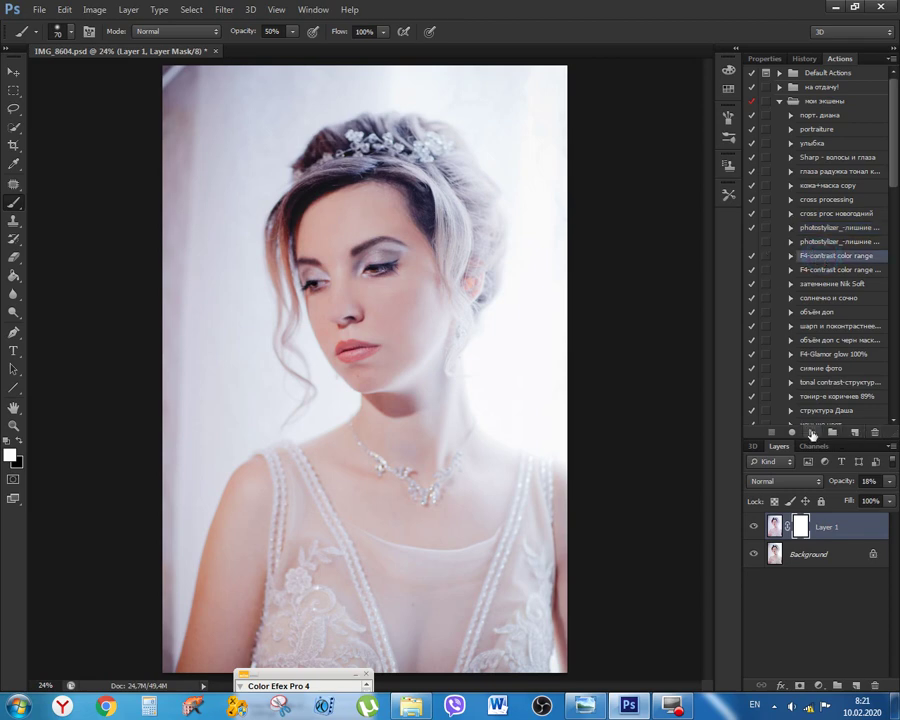
click(812, 432)
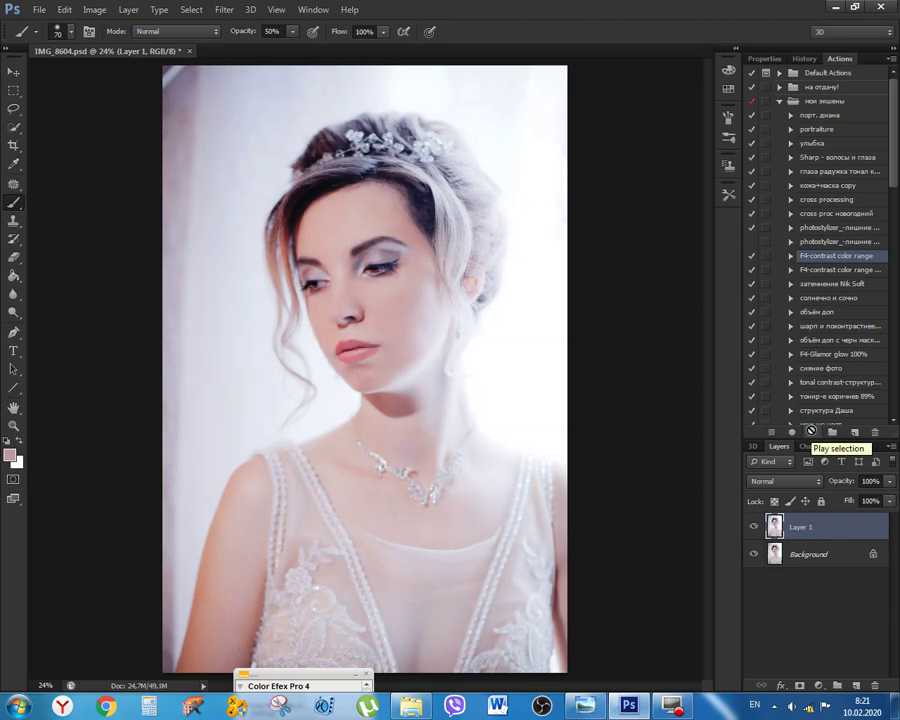
click(754, 527)
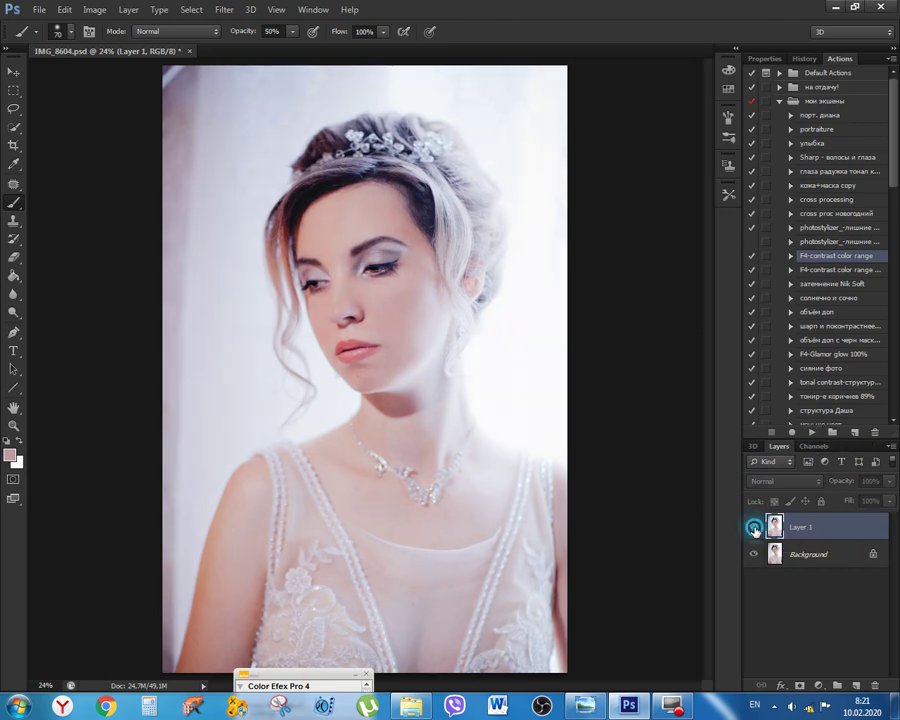
click(754, 527)
click(754, 527)
click(754, 527)
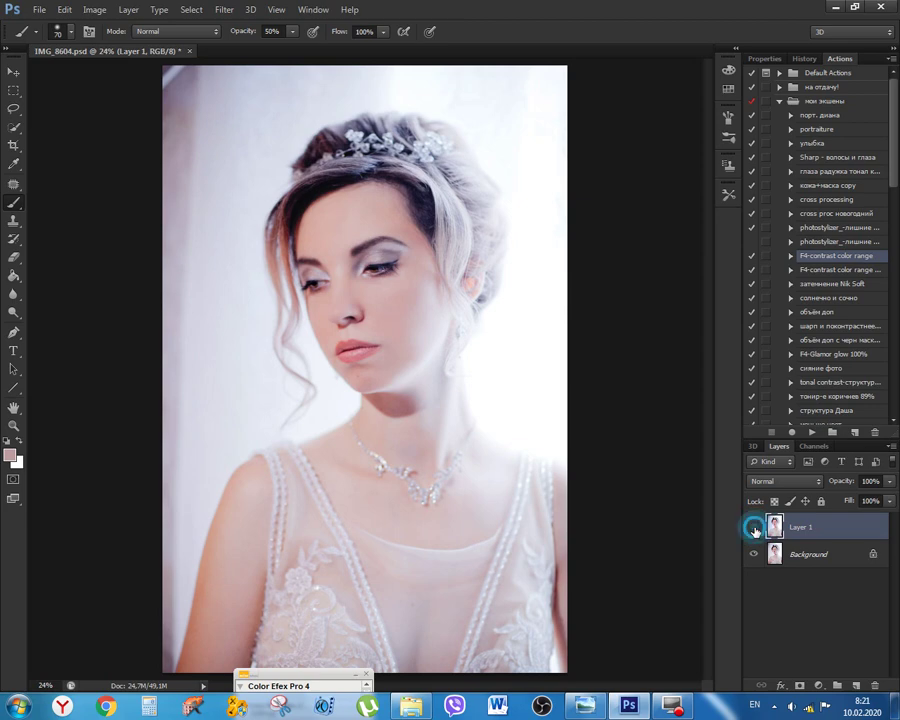
click(754, 527)
click(754, 527)
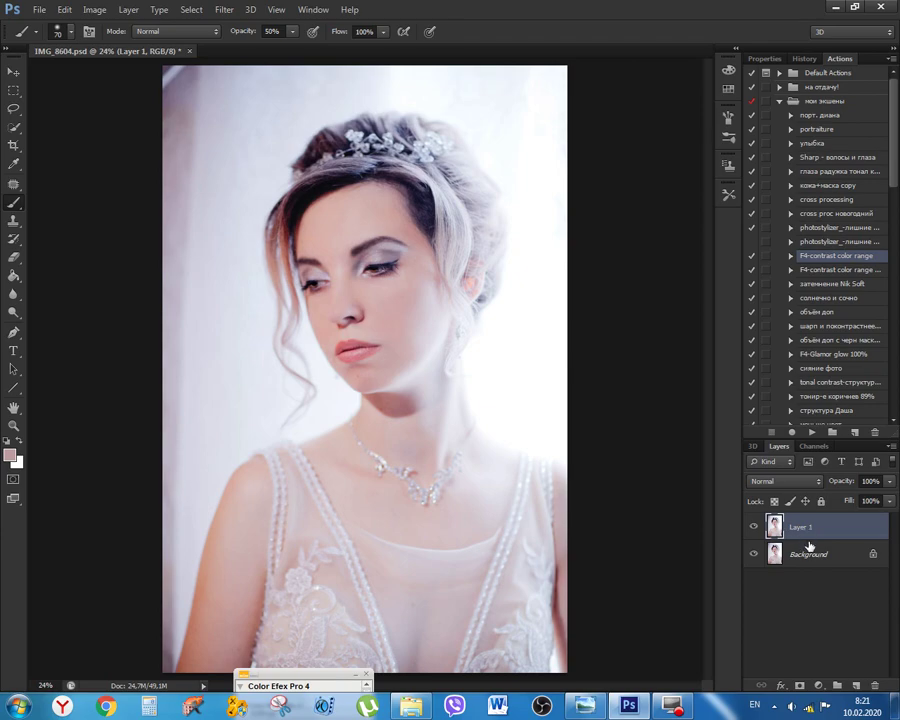
Inspect the hair and hairpiece up close with the contrast color range layer hidden and shown
scroll(352, 270, up, 3)
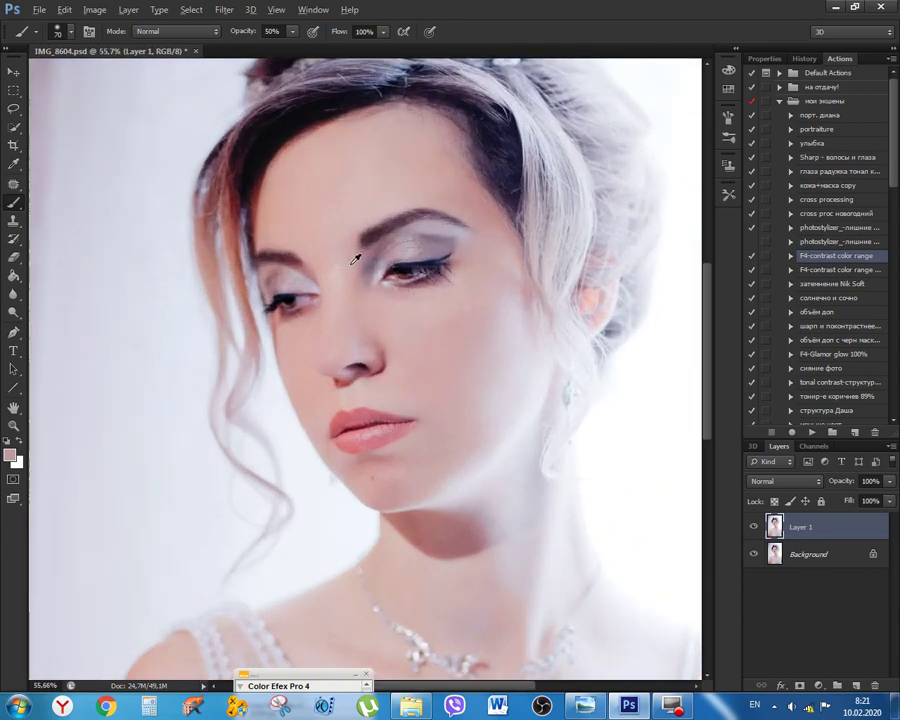
scroll(352, 260, up, 3)
drag(617, 270, 349, 285)
drag(540, 120, 456, 362)
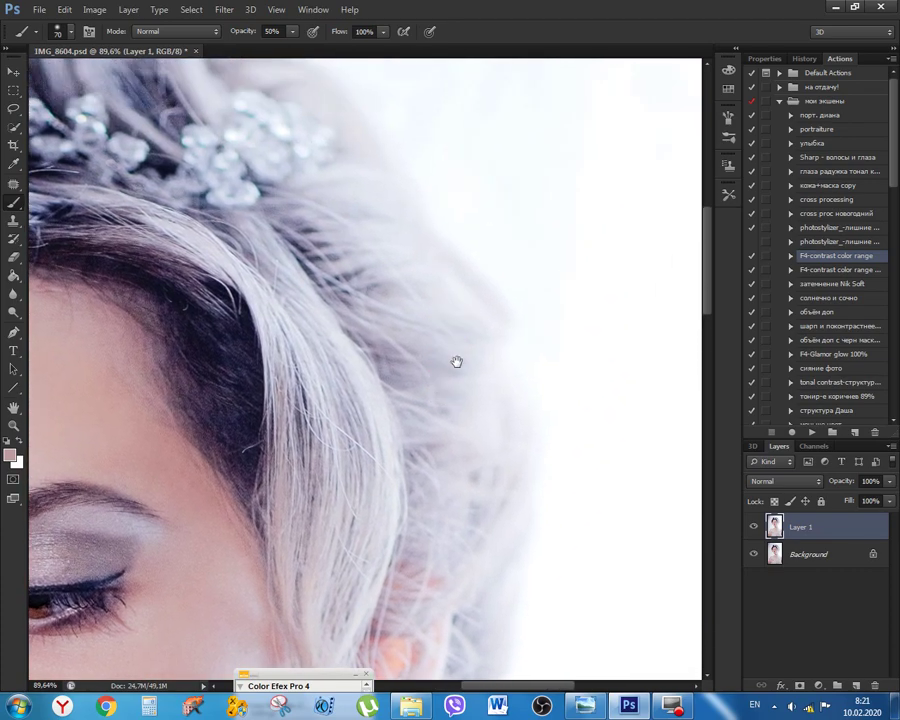
click(753, 527)
click(753, 527)
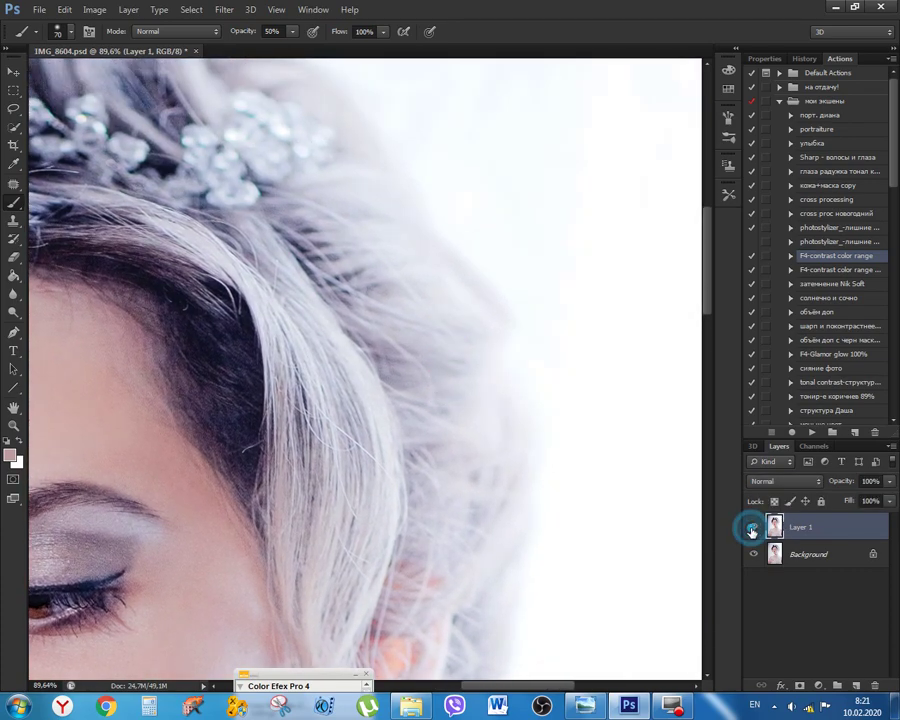
Compare the whole portrait with and without the contrast color range layer
scroll(408, 472, down, 6)
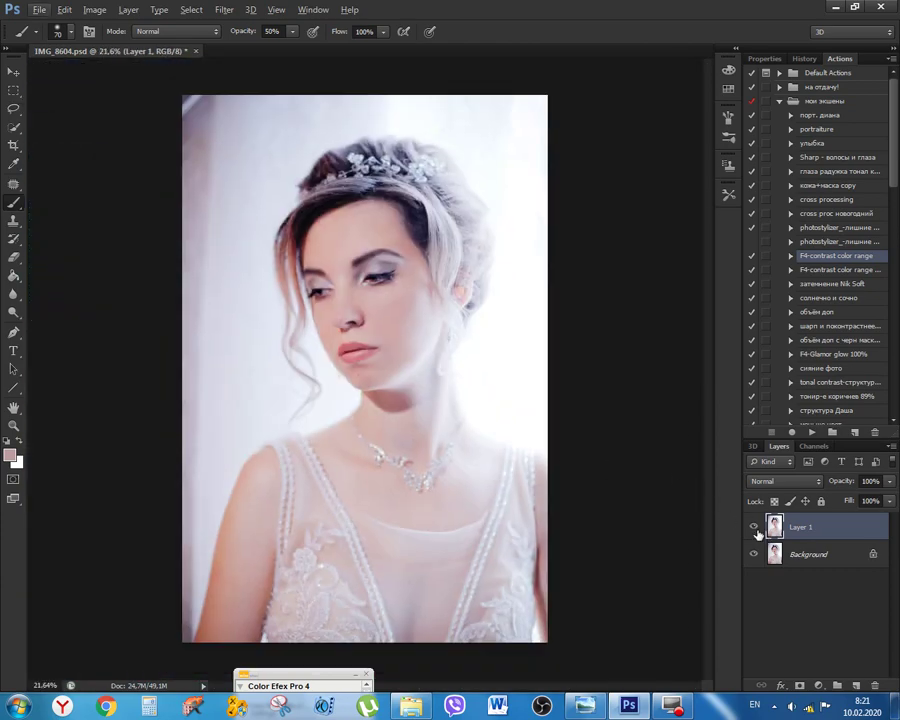
click(755, 528)
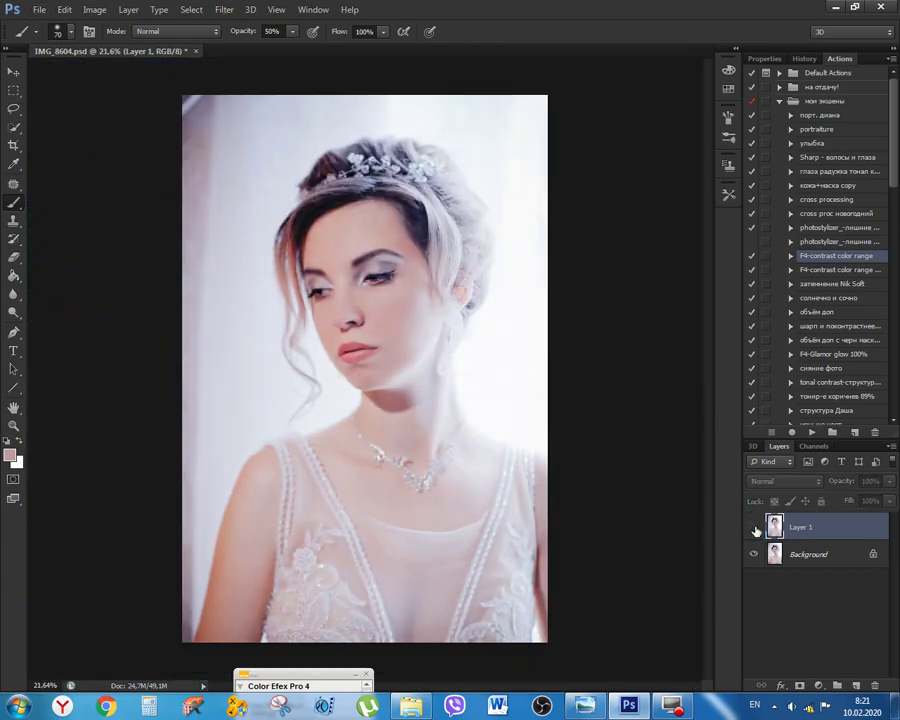
click(755, 528)
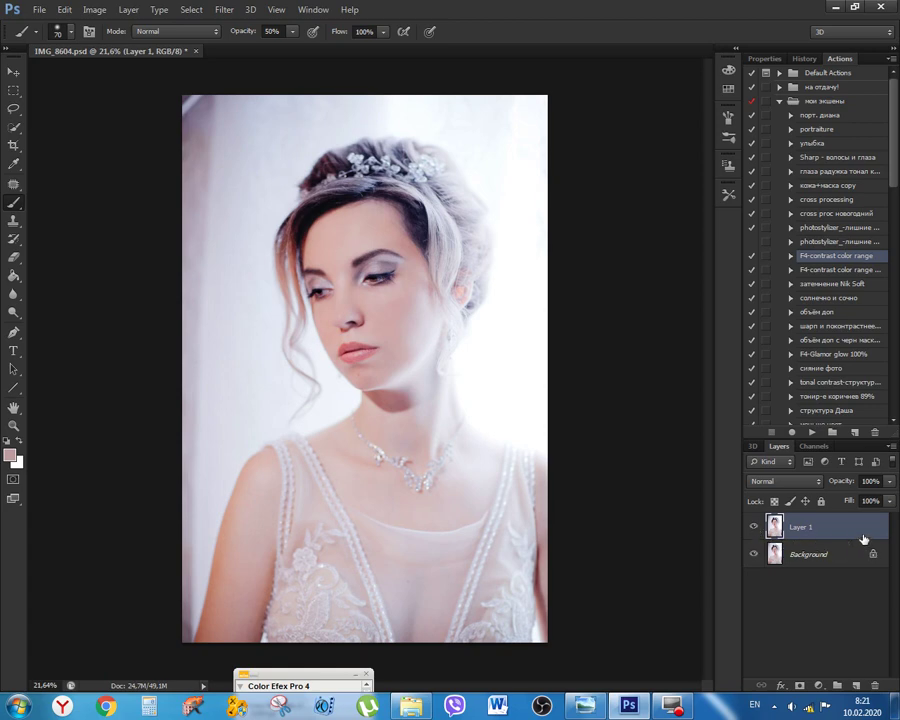
Add a black mask to the contrast color range layer and paint the effect back over the bride with a 1300 px brush at 100% opacity
key(F2)
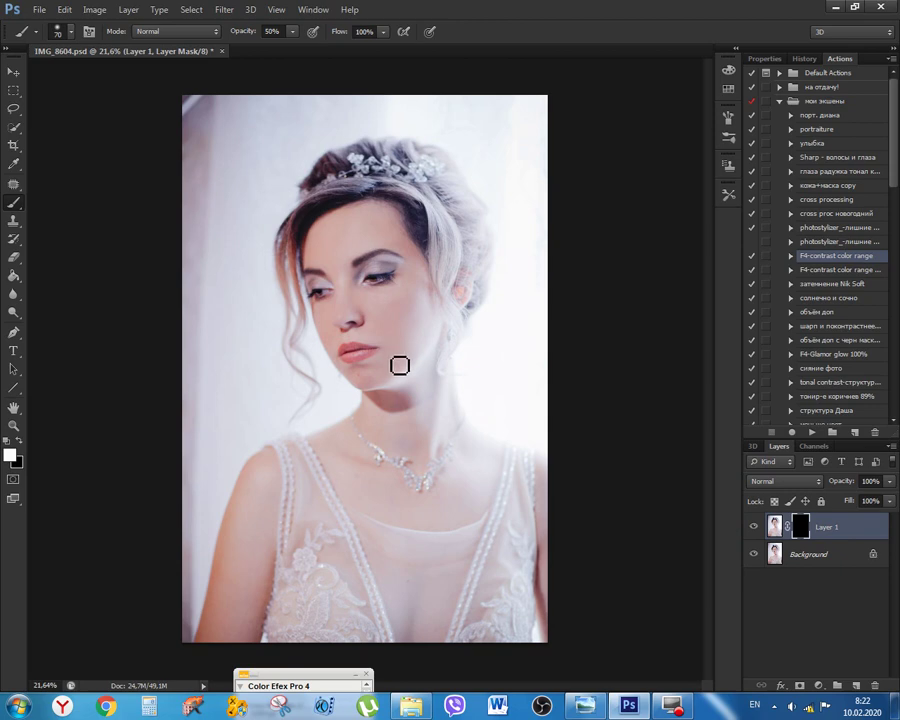
key(bracketright)
key(bracketright)
key(bracketright)
key(bracketright)
key(bracketright)
key(bracketright)
key(bracketright)
key(bracketright)
key(bracketright)
key(bracketright)
key(bracketright)
key(bracketright)
key(bracketright)
key(bracketright)
key(bracketright)
drag(203, 555, 230, 543)
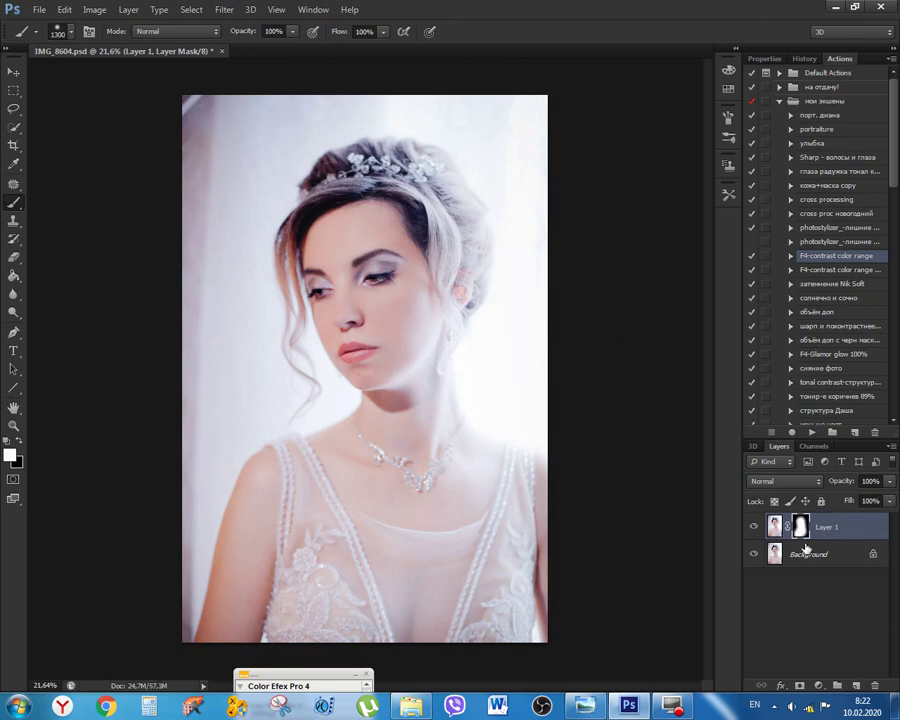
Compare the portrait with and without the masked contrast layer and take a history snapshot of the result
click(755, 529)
click(755, 529)
click(804, 59)
click(852, 432)
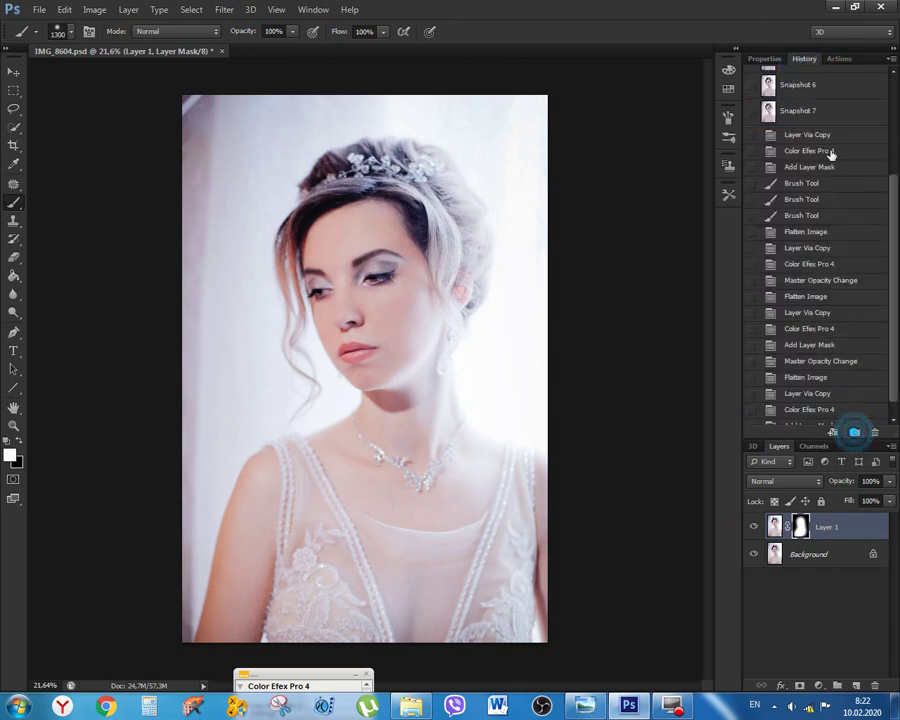
Run the "затемнение Nik Soft" darkening action on the portrait
click(842, 59)
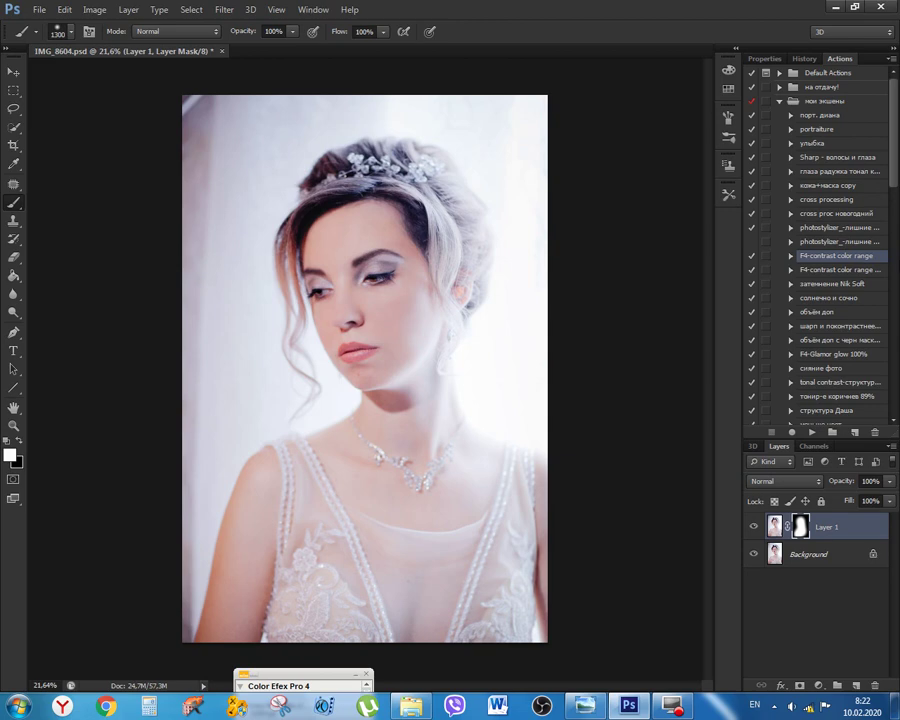
click(820, 269)
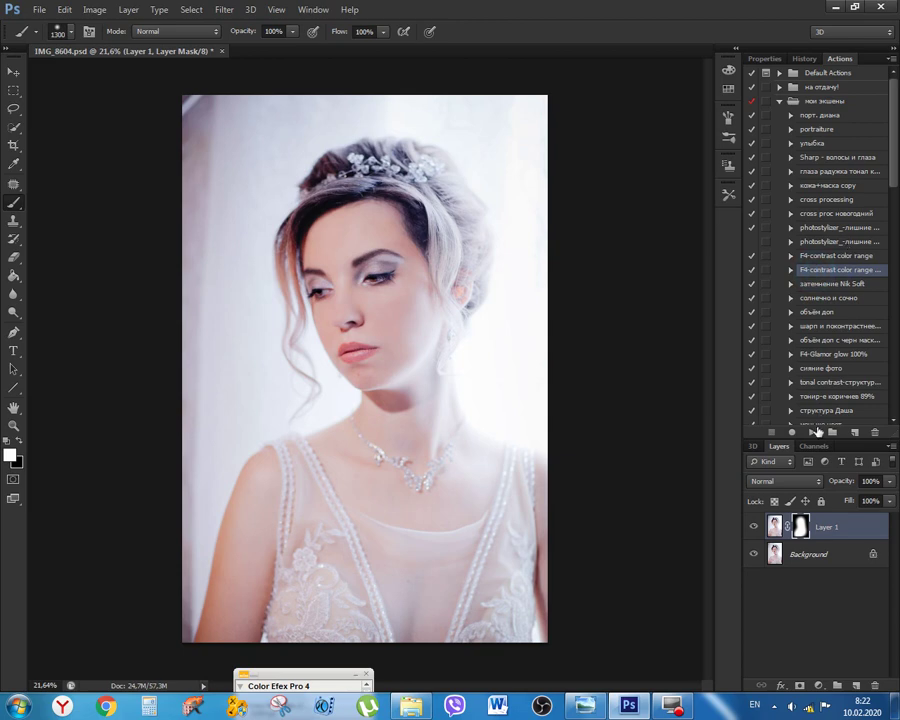
click(811, 283)
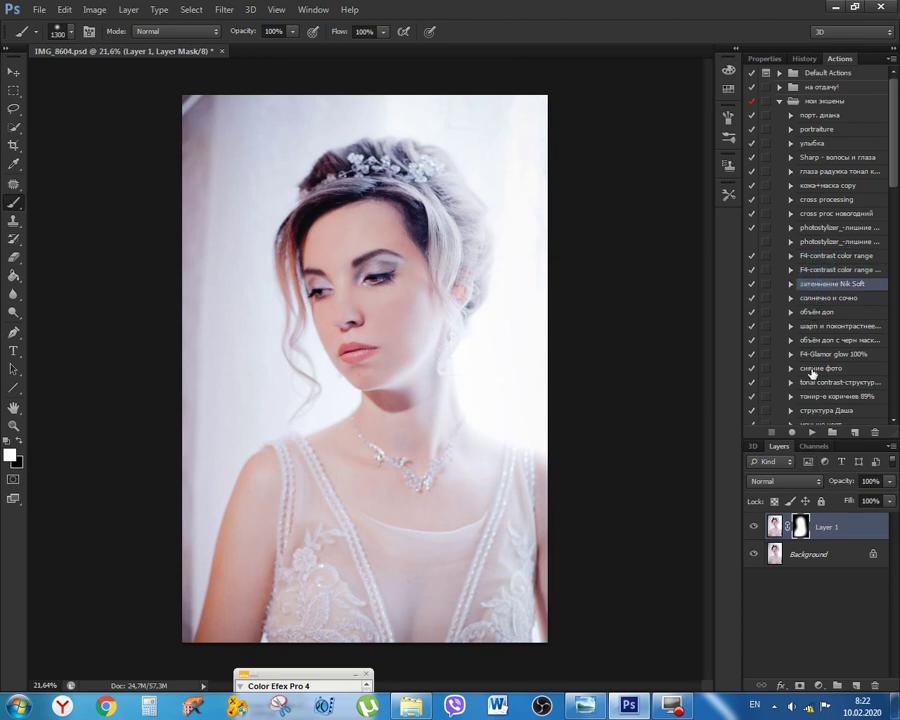
click(811, 432)
Paint the darkening effect into its mask over the dress, chest and shoulders with an 1100 px brush at 50% opacity
drag(490, 493, 491, 590)
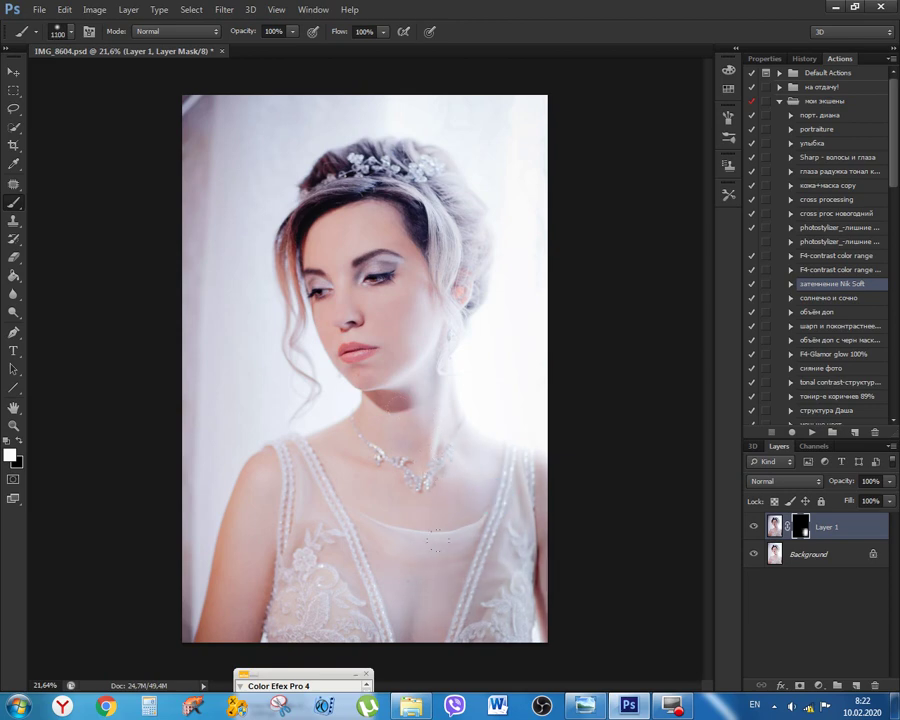
key(ctrl+z)
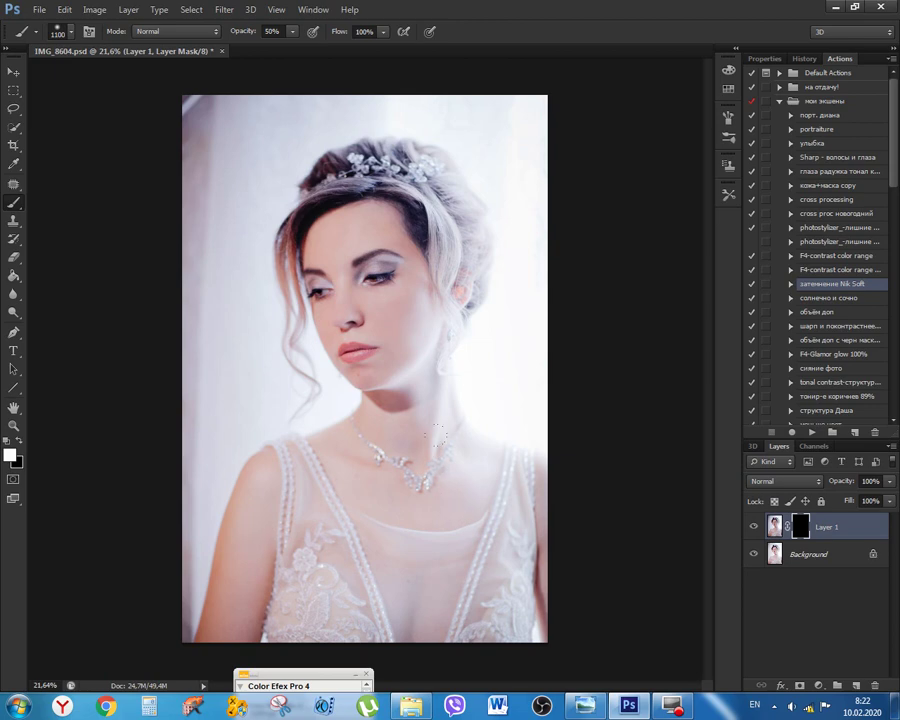
click(488, 504)
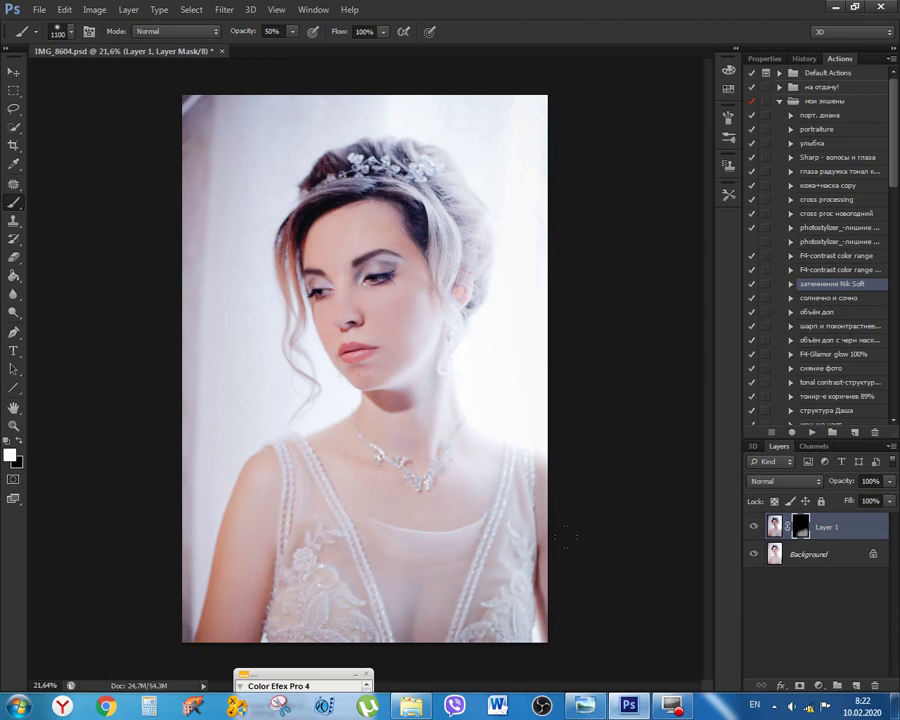
click(310, 489)
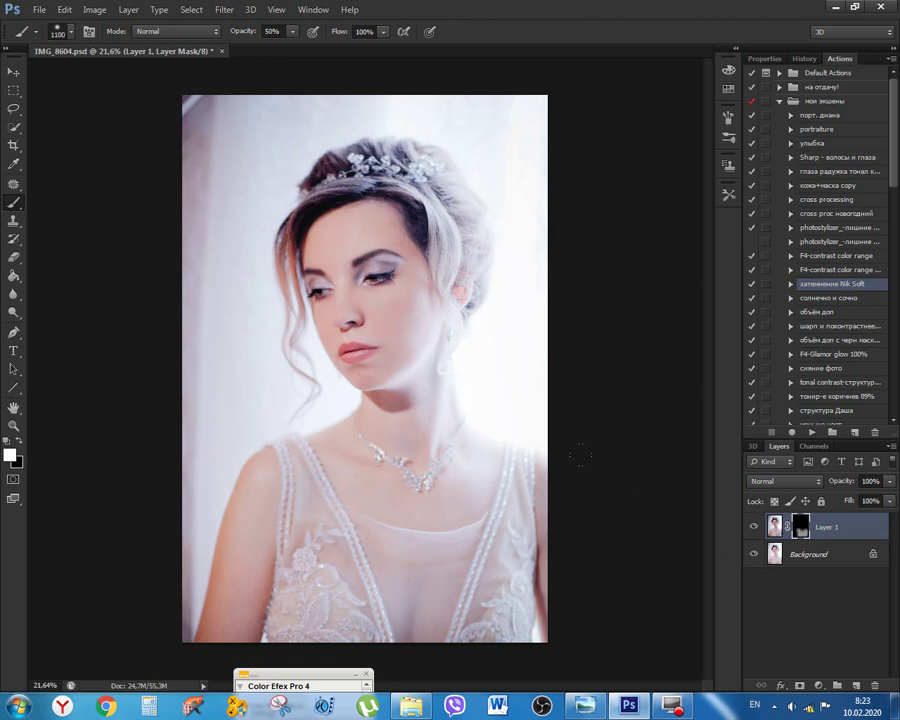
click(482, 440)
Lower the darkening layer's opacity to 72% and compare the portrait with and without it
click(754, 527)
click(754, 527)
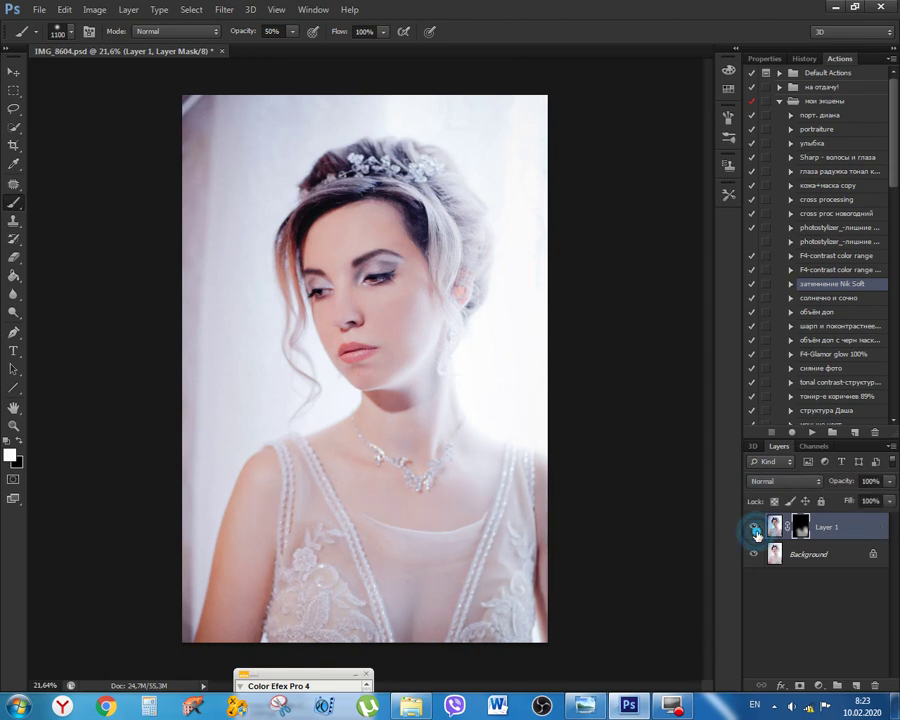
click(888, 482)
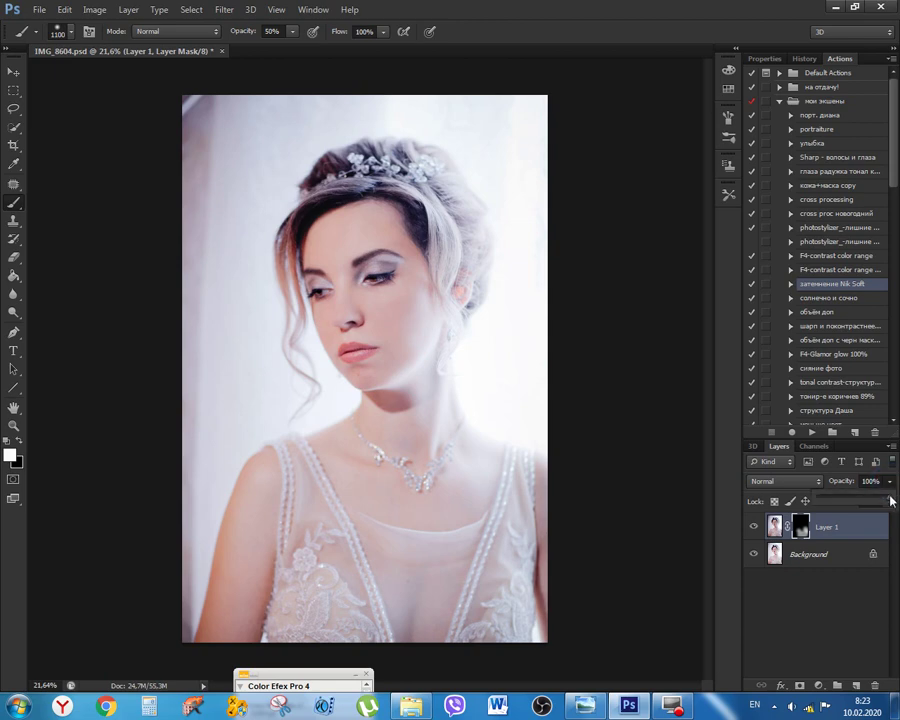
drag(890, 501, 871, 501)
click(754, 527)
click(754, 527)
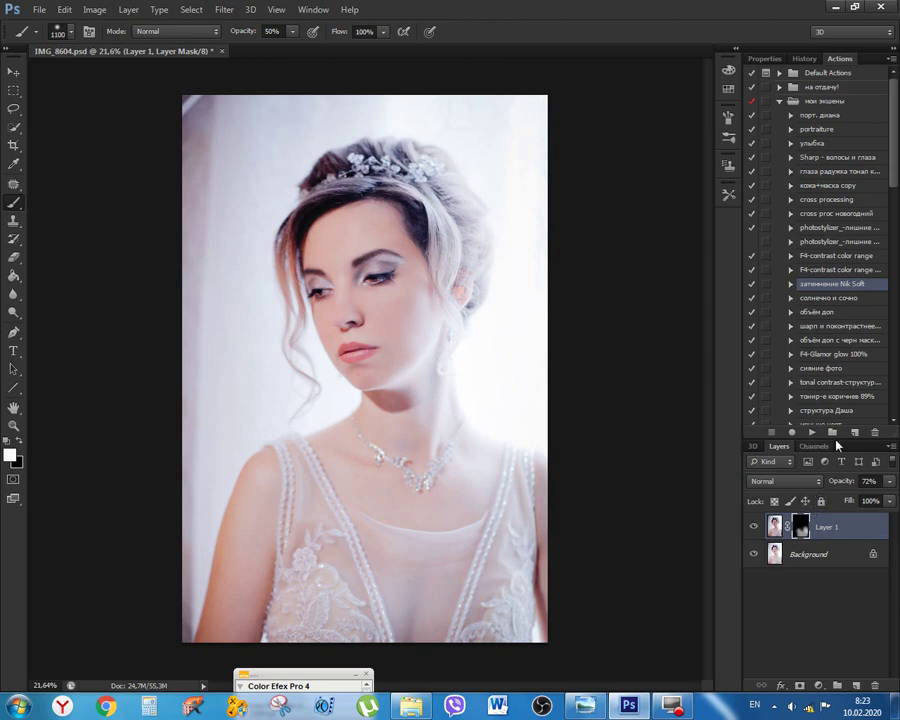
Take a history snapshot of the darkened portrait
click(805, 59)
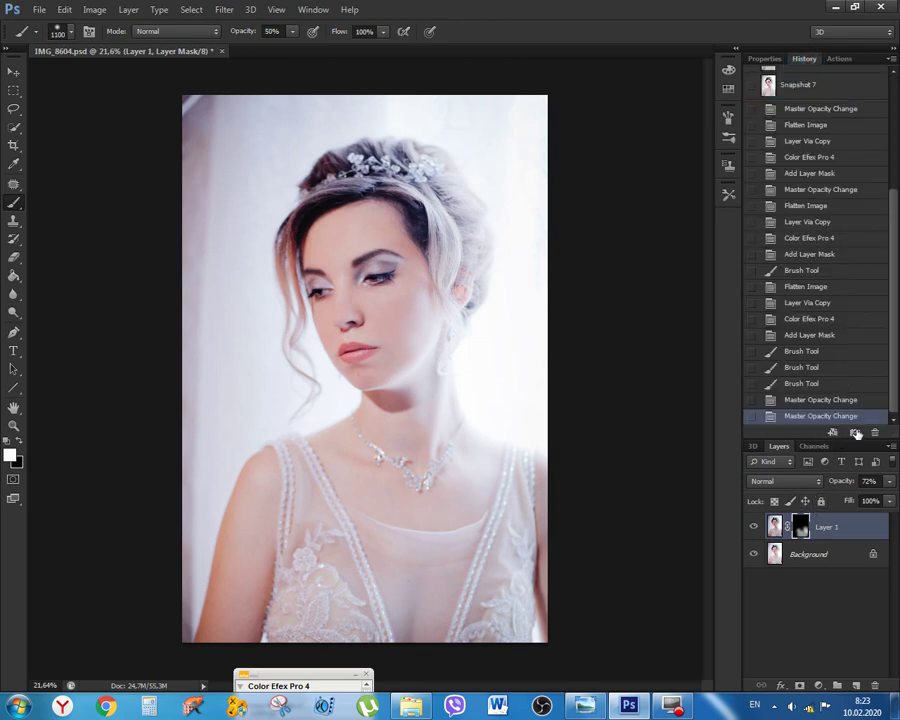
scroll(856, 355, up, 2)
click(839, 58)
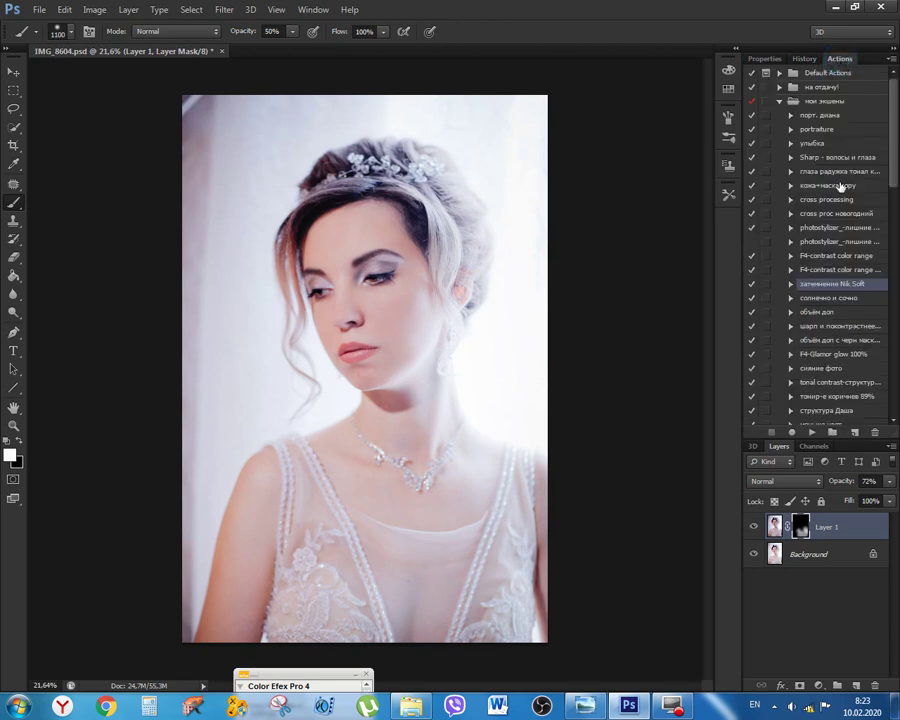
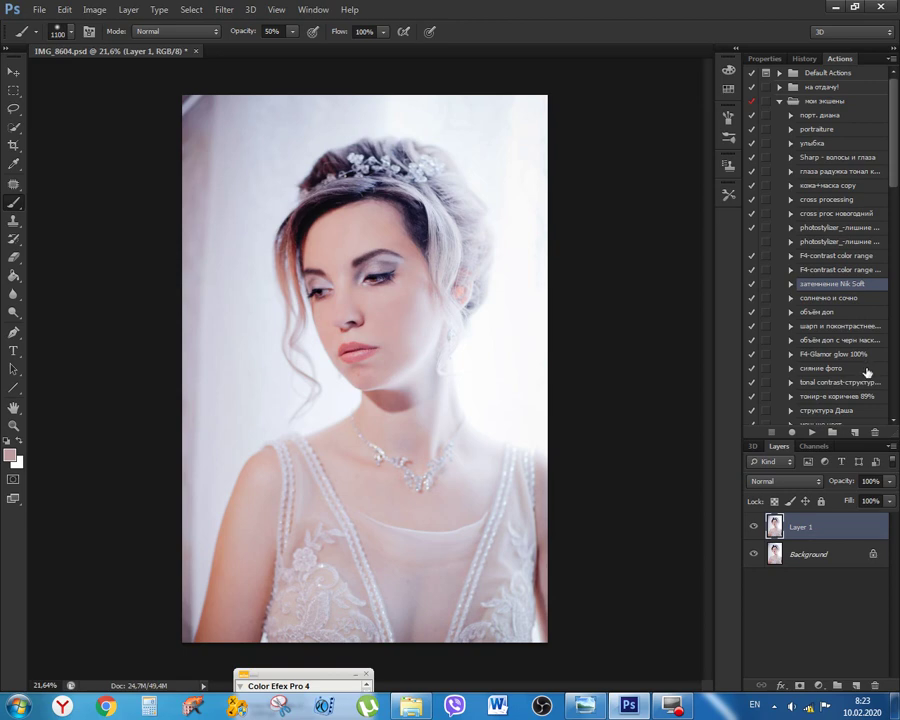
Take another history snapshot and compare it with the original IMG_8604.jpg state, ending on Snapshot 9
click(805, 60)
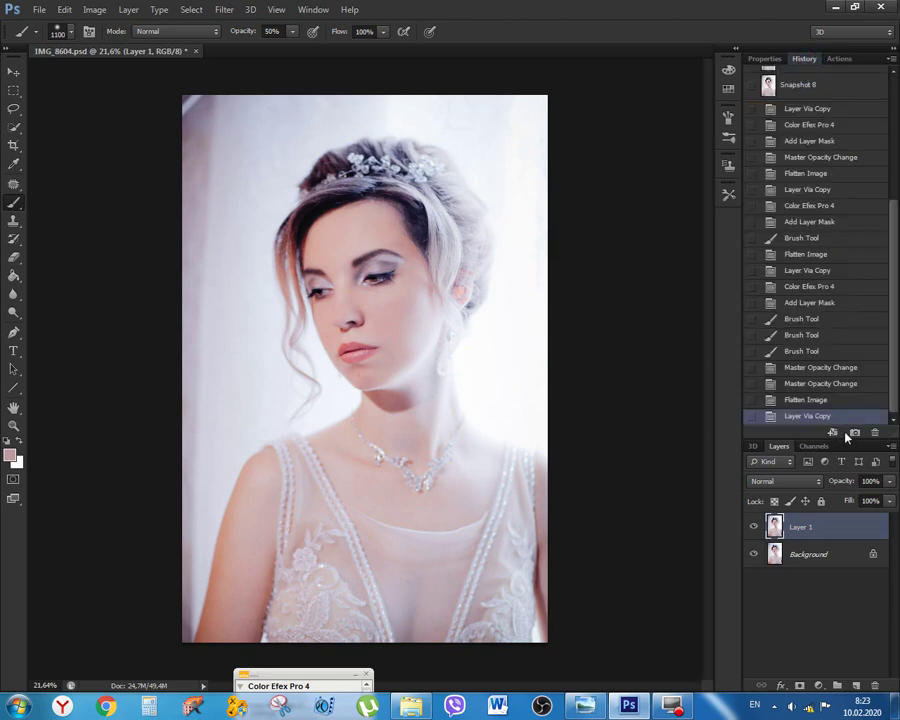
click(855, 432)
scroll(872, 337, up, 5)
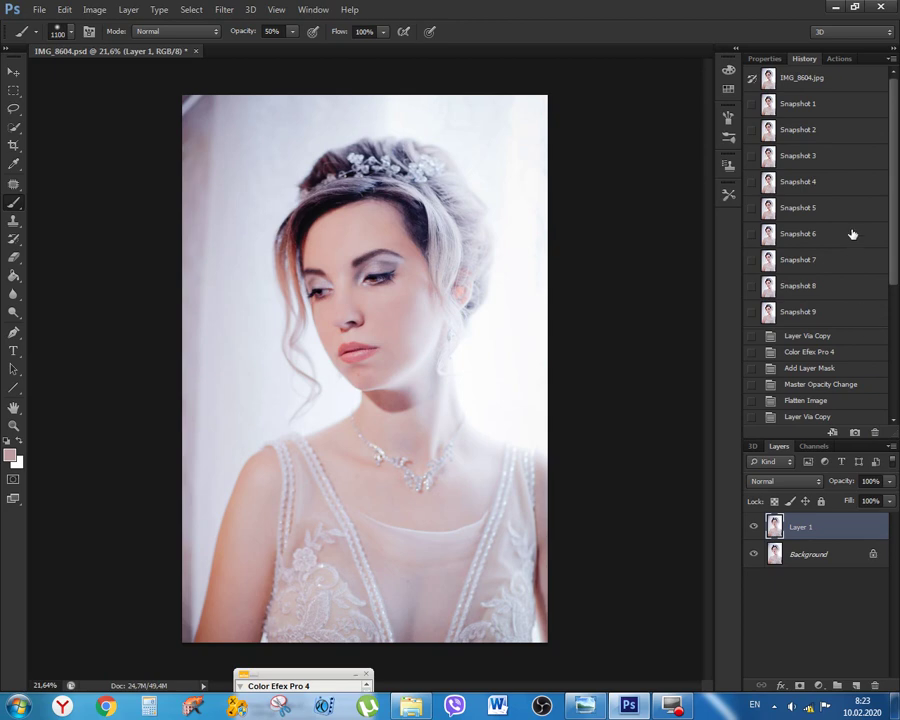
click(828, 78)
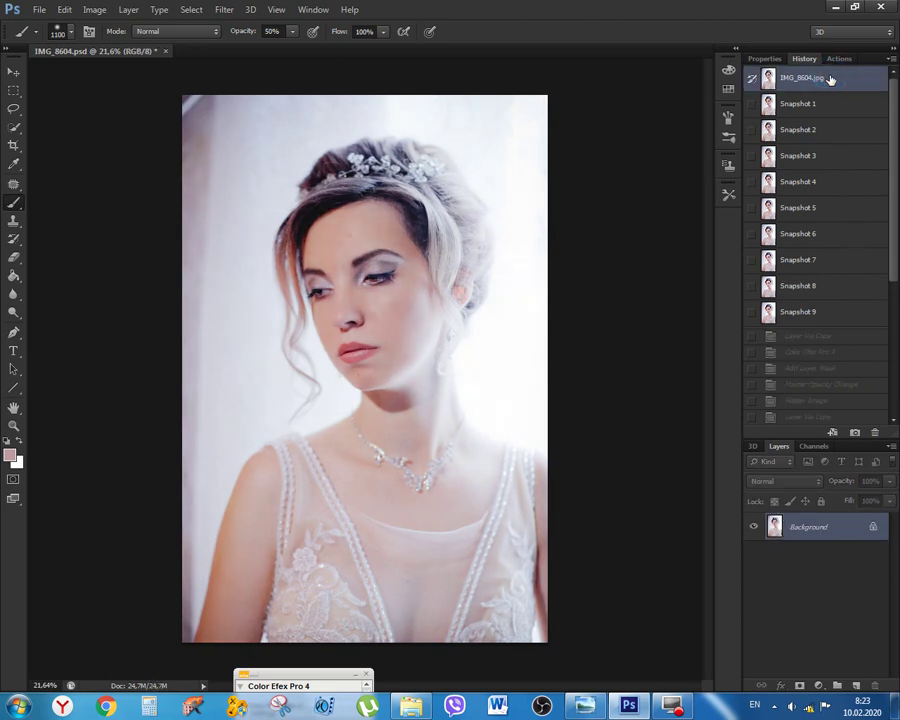
click(818, 311)
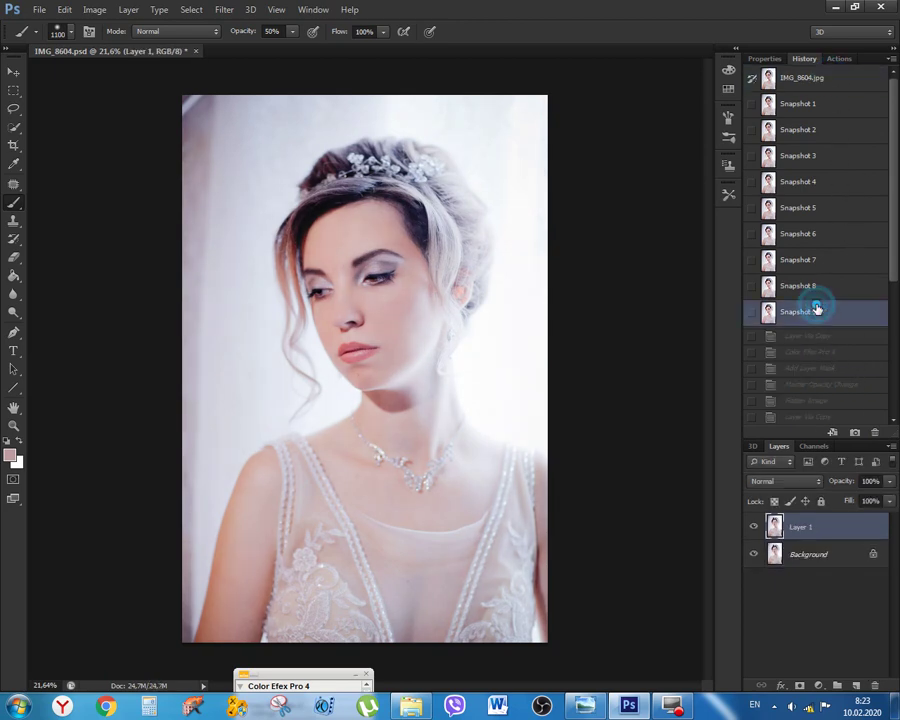
click(836, 79)
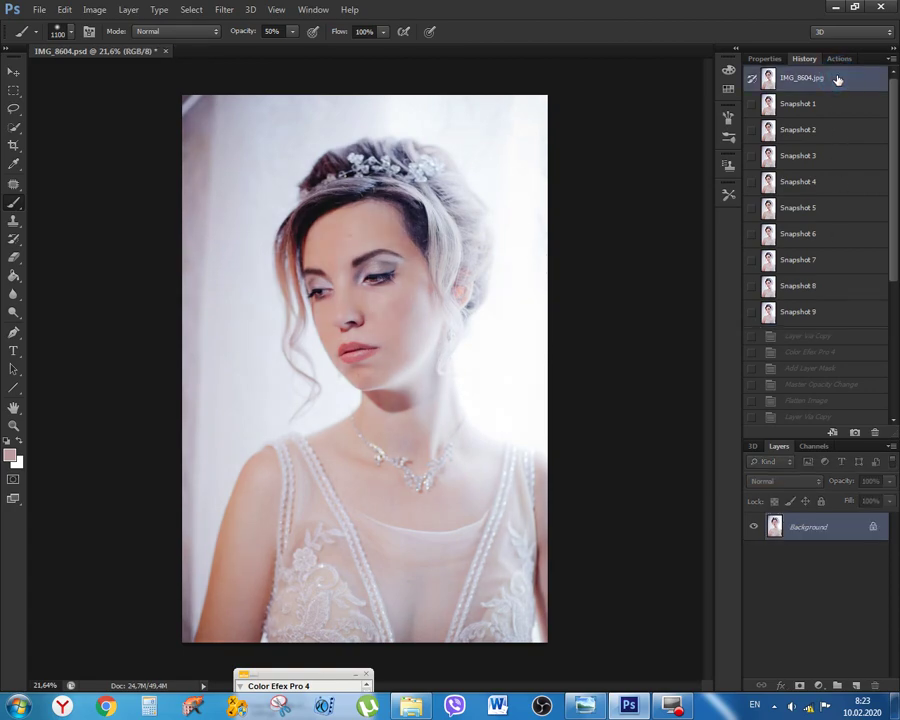
click(830, 318)
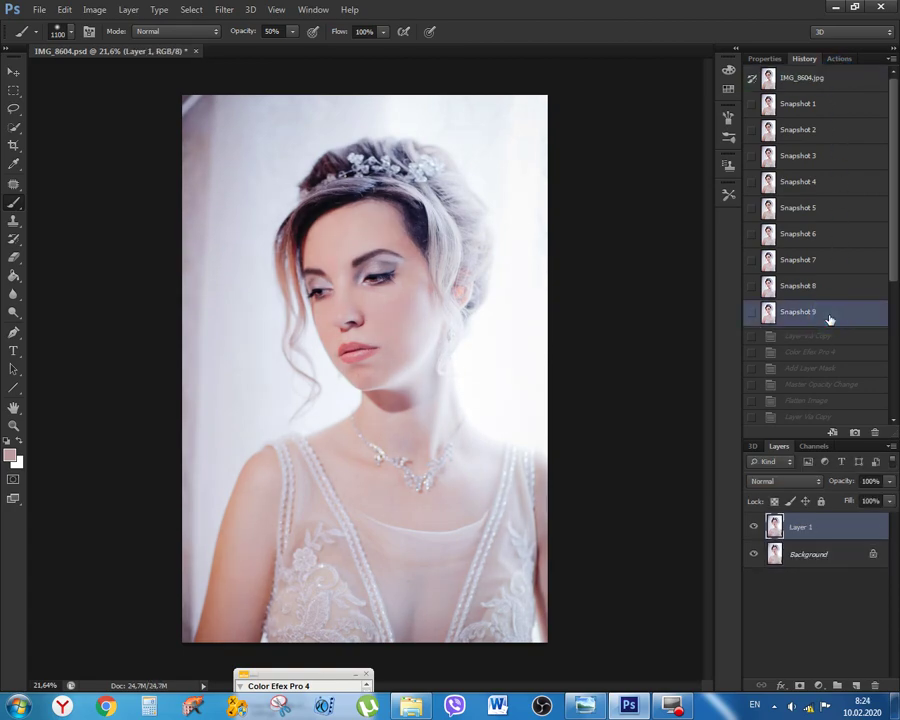
Inspect the retouched face, eyes and hair up close, with the top layer hidden and shown
scroll(370, 291, up, 6)
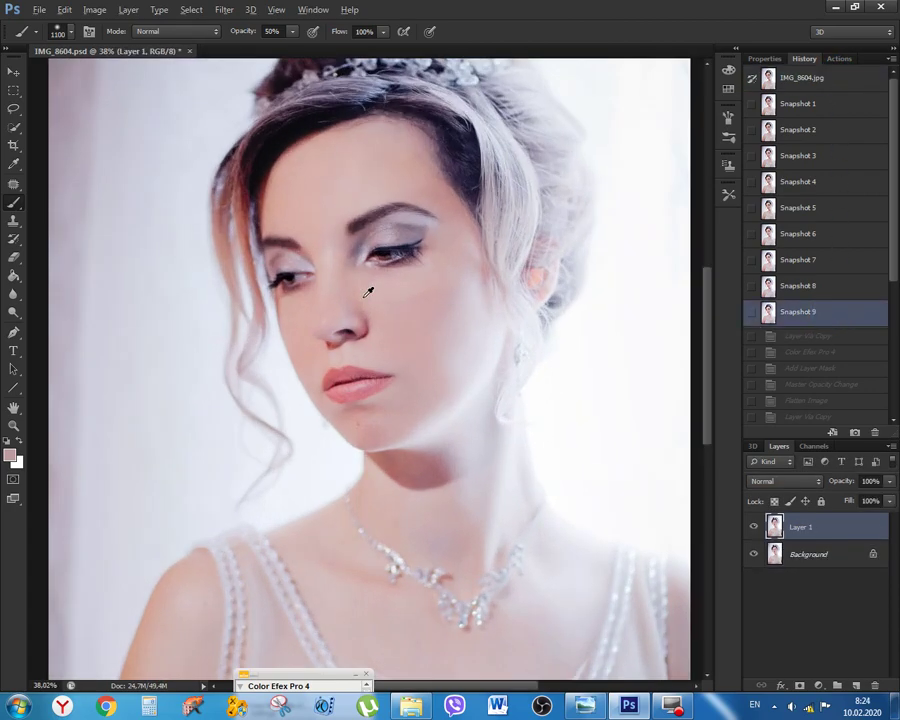
scroll(370, 291, down, 2)
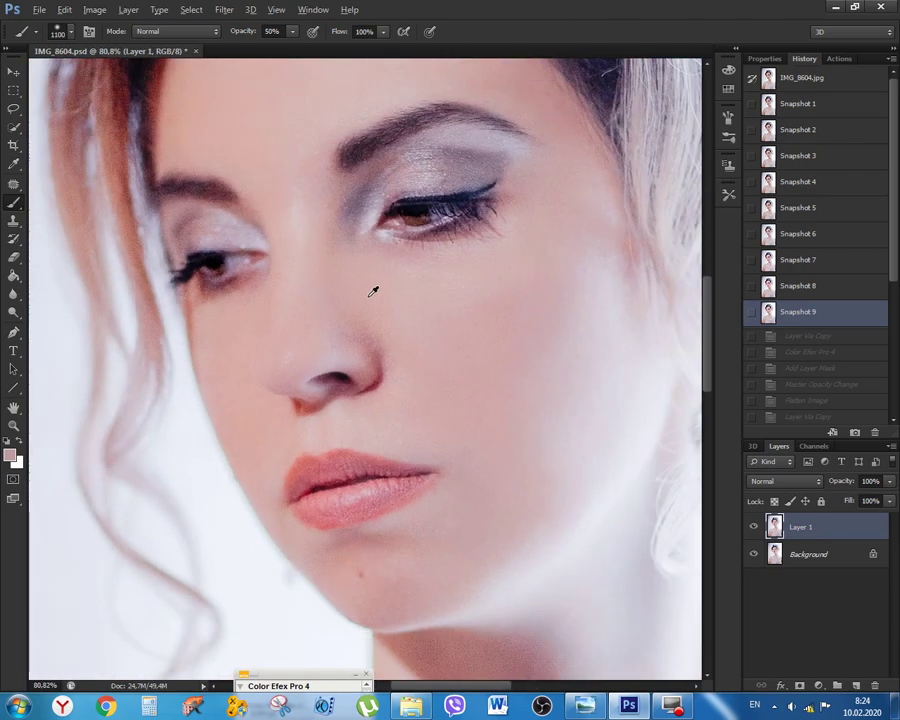
drag(507, 283, 484, 296)
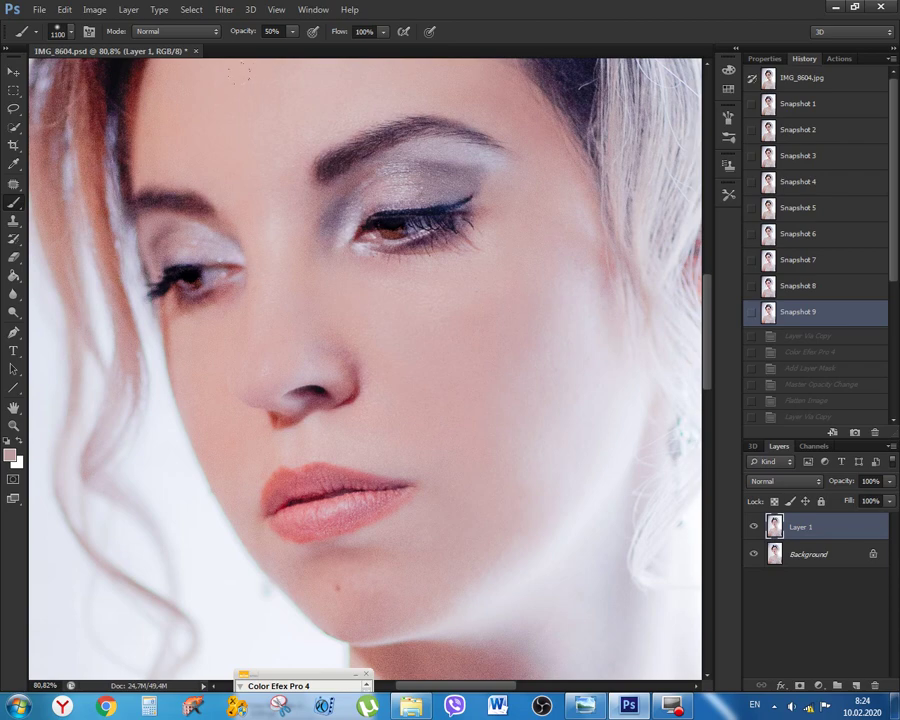
scroll(458, 295, down, 3)
drag(528, 294, 461, 325)
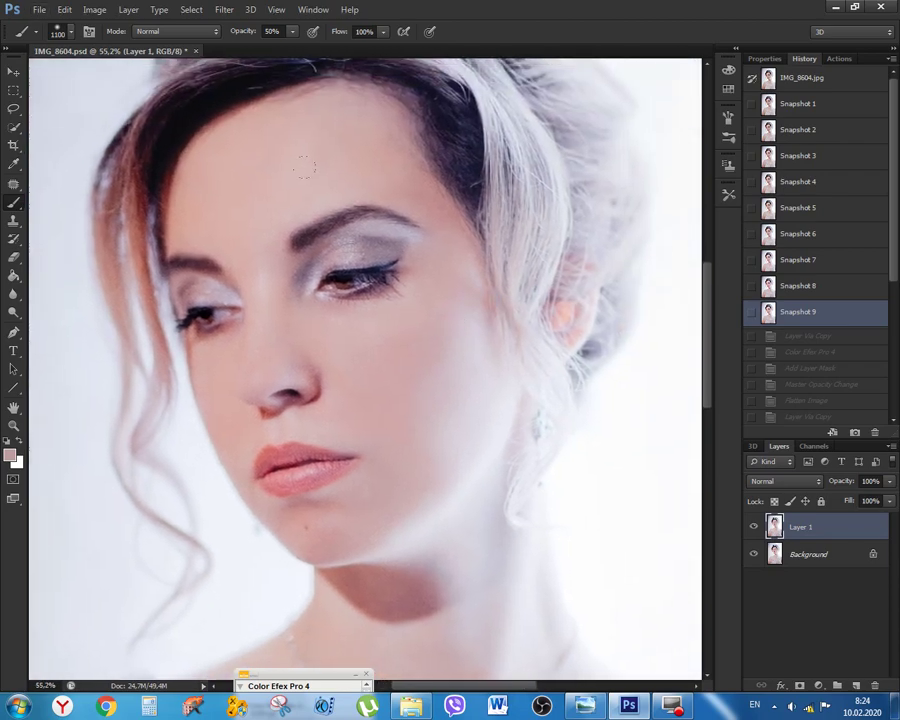
scroll(478, 312, down, 1)
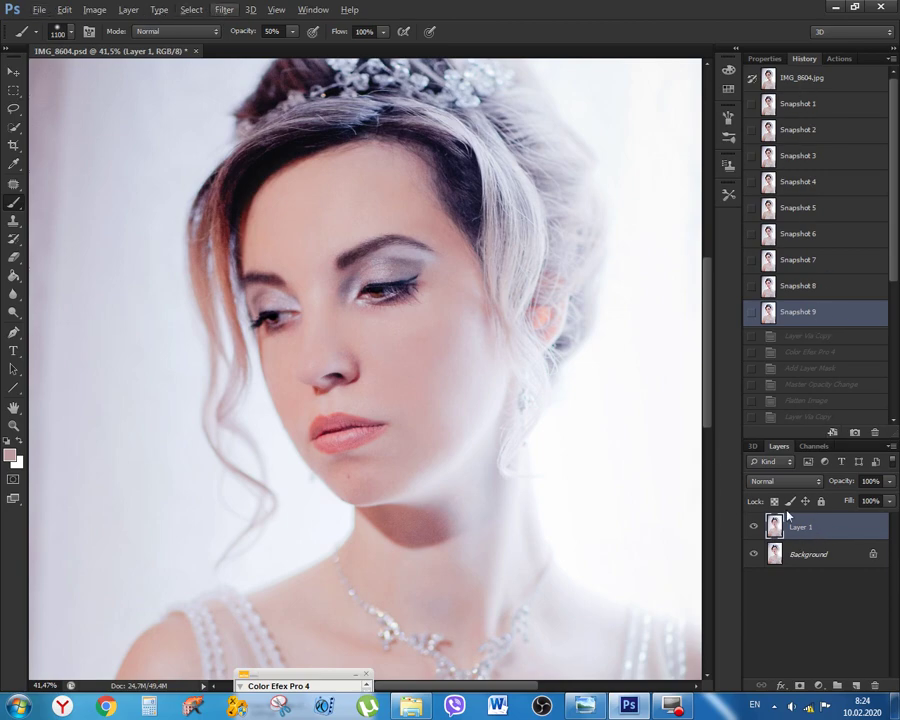
click(754, 526)
click(754, 526)
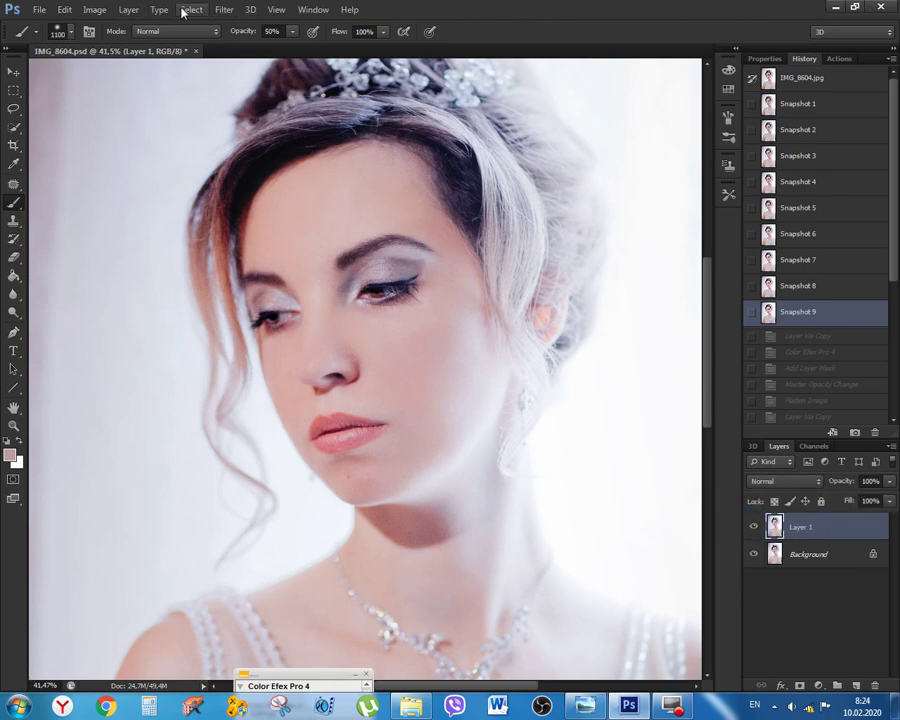
click(224, 9)
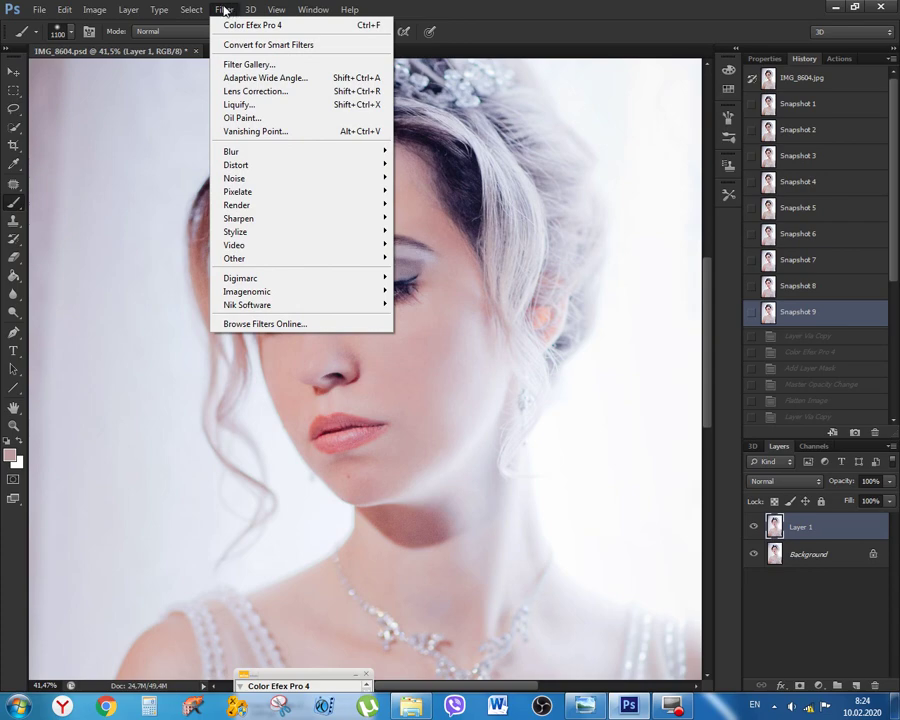
mouse_move(189, 10)
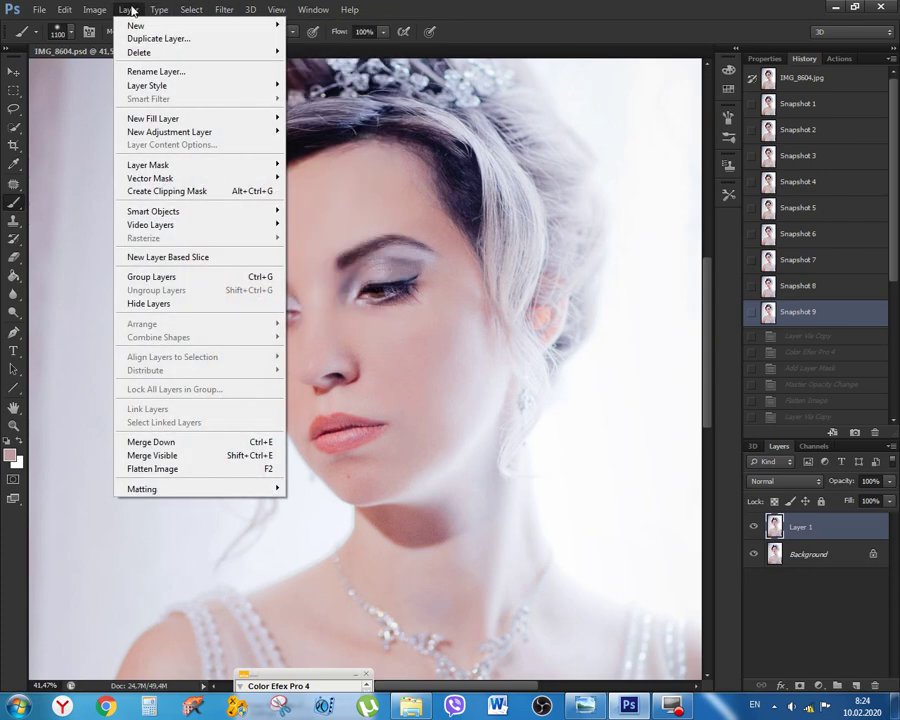
click(128, 9)
click(158, 10)
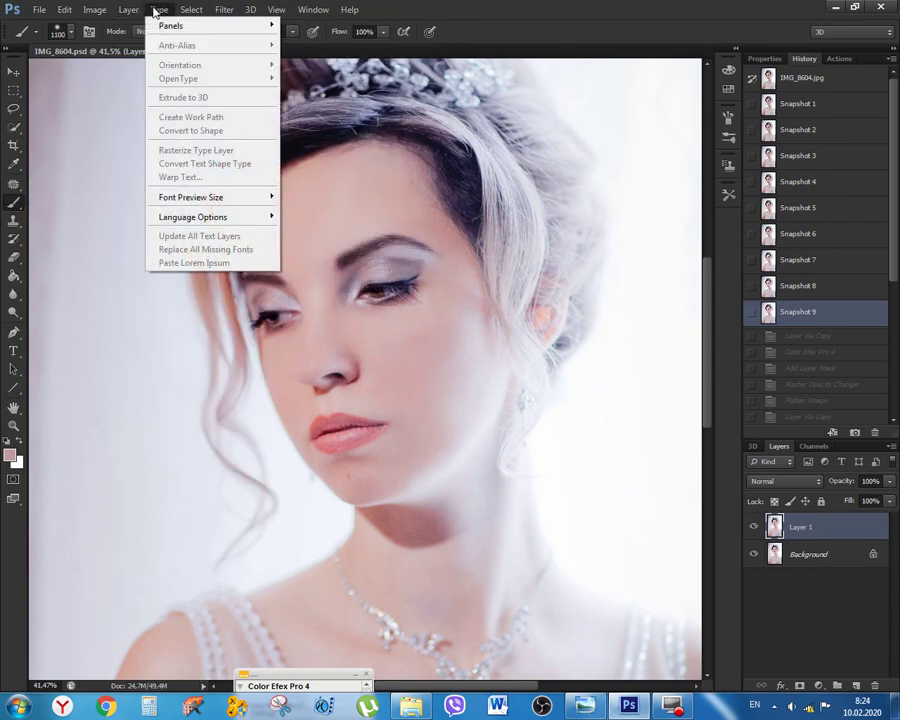
mouse_move(193, 14)
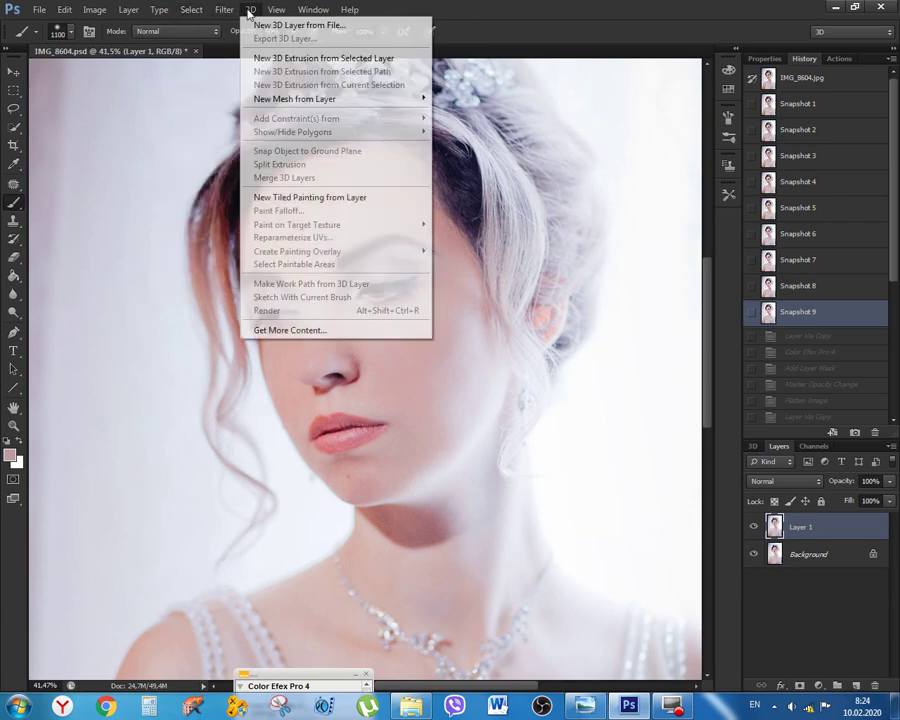
mouse_move(266, 12)
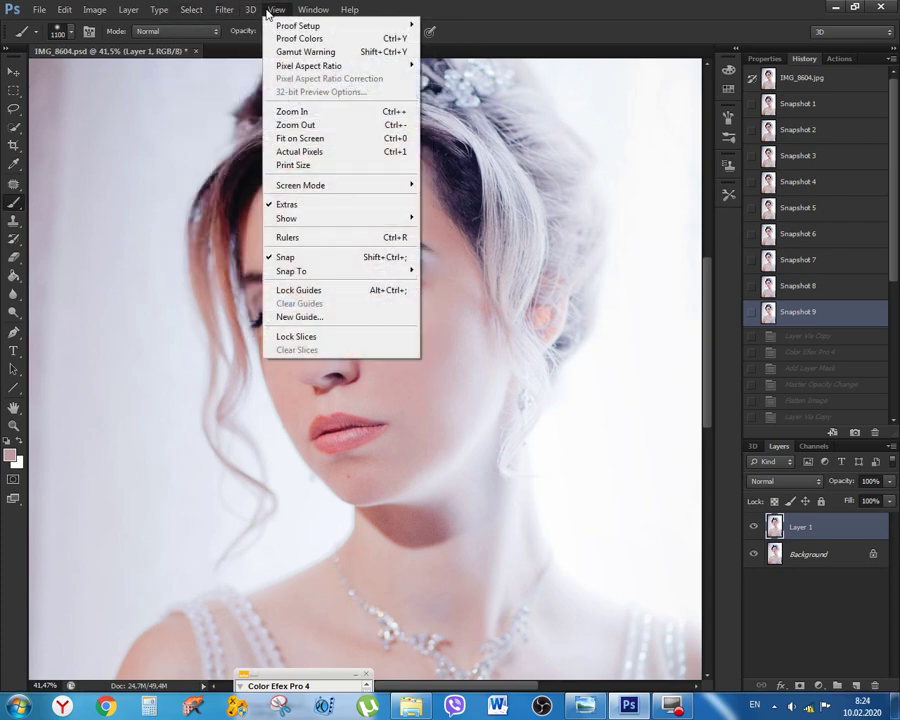
mouse_move(138, 13)
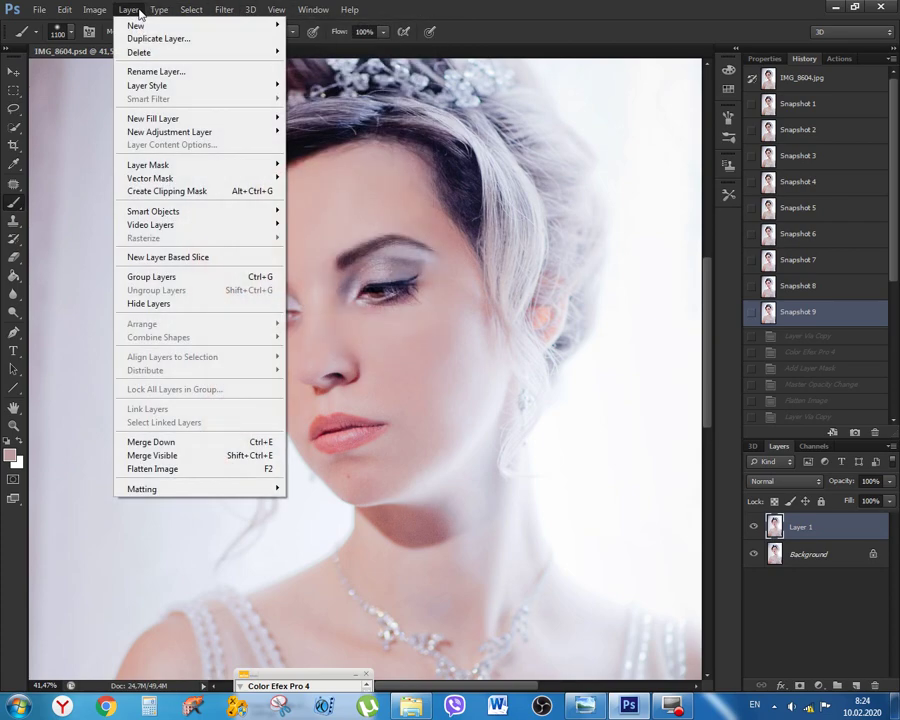
click(427, 19)
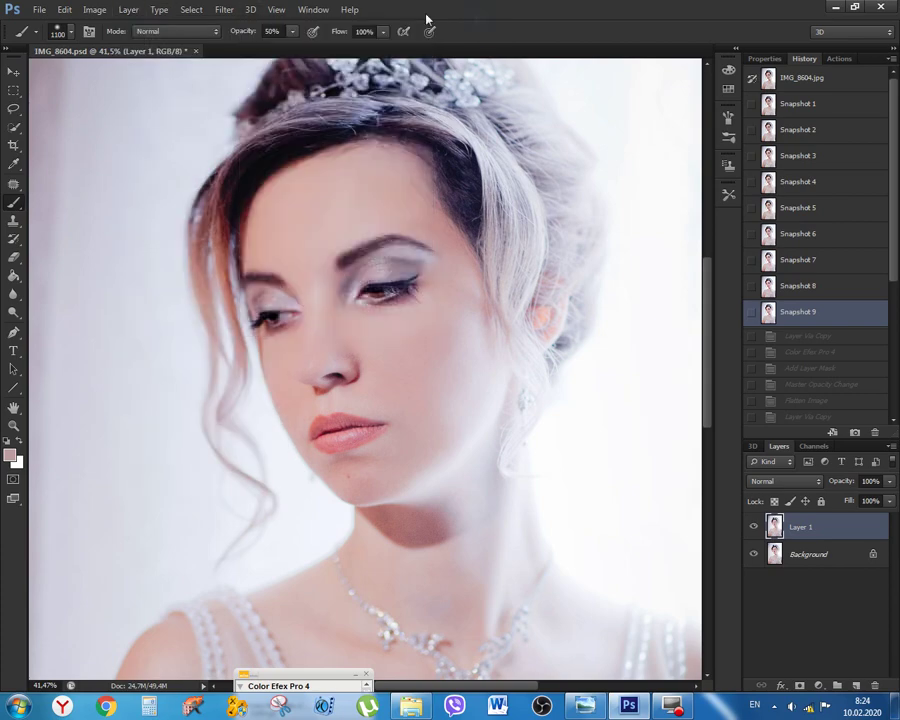
Open the Add Noise filter for Layer 1 and try amounts of 2% and 4%, ending on 3%, checking the face at 100% zoom
click(188, 11)
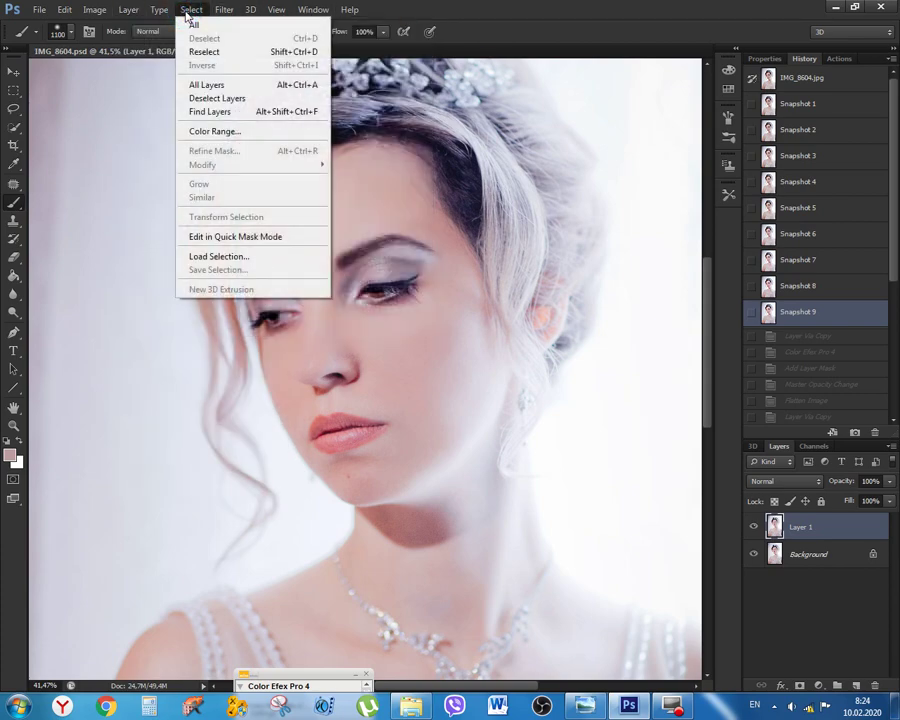
mouse_move(212, 13)
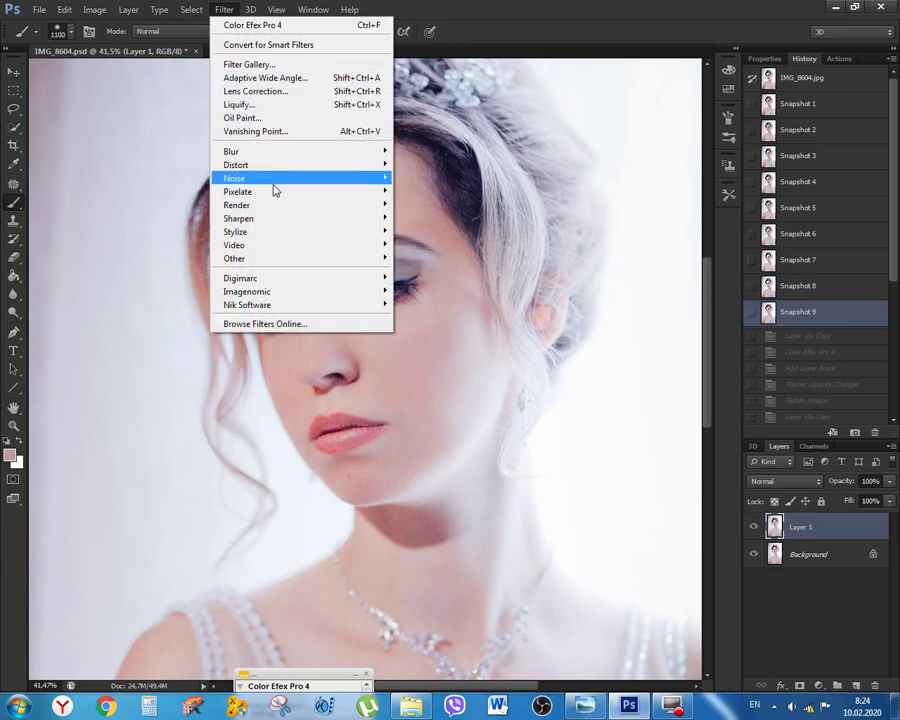
mouse_move(274, 183)
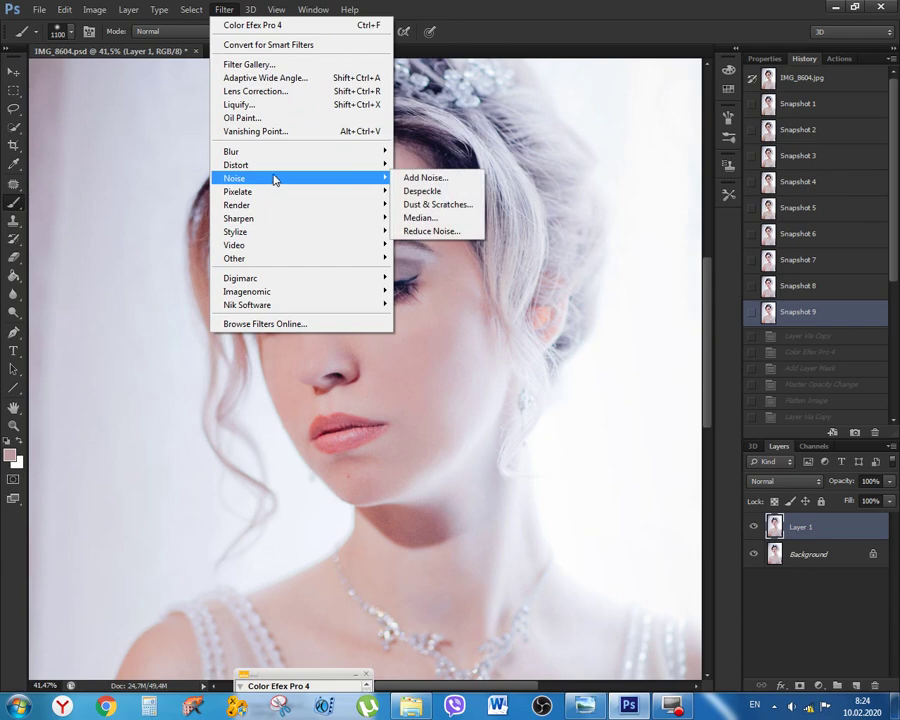
click(447, 180)
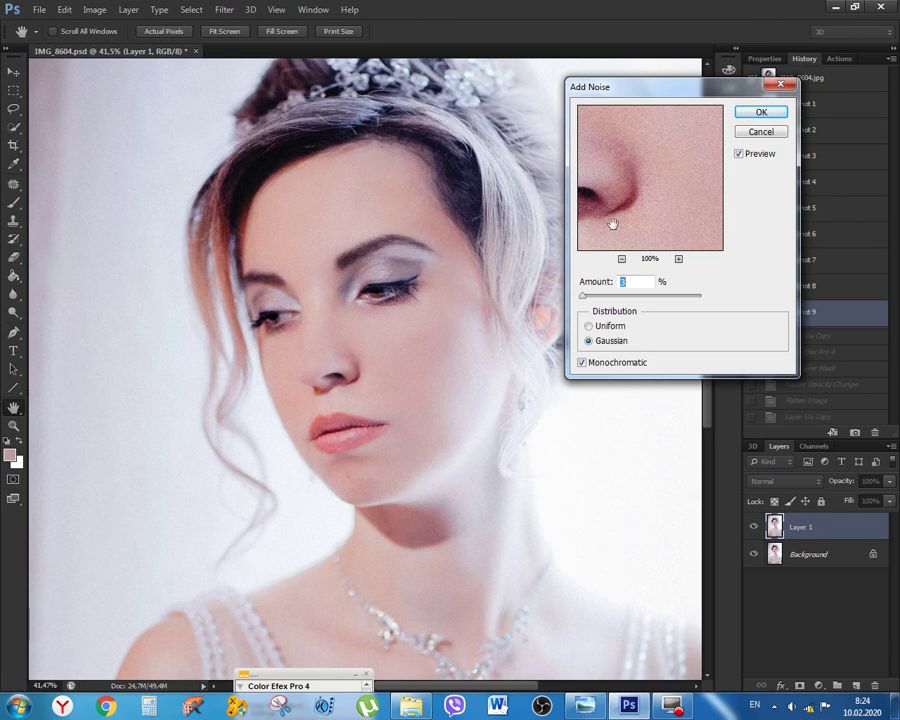
key(alt)
key(ctrl+alt+0)
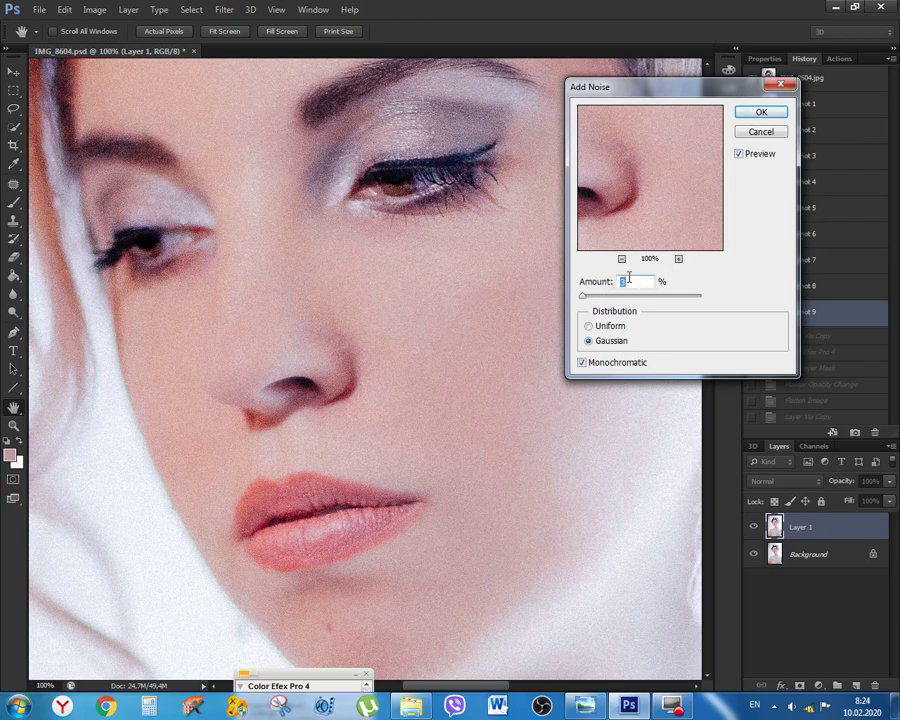
text(2)
double_click(631, 282)
text(4)
double_click(625, 282)
text(4)
drag(641, 282, 604, 282)
text(3)
drag(444, 252, 335, 270)
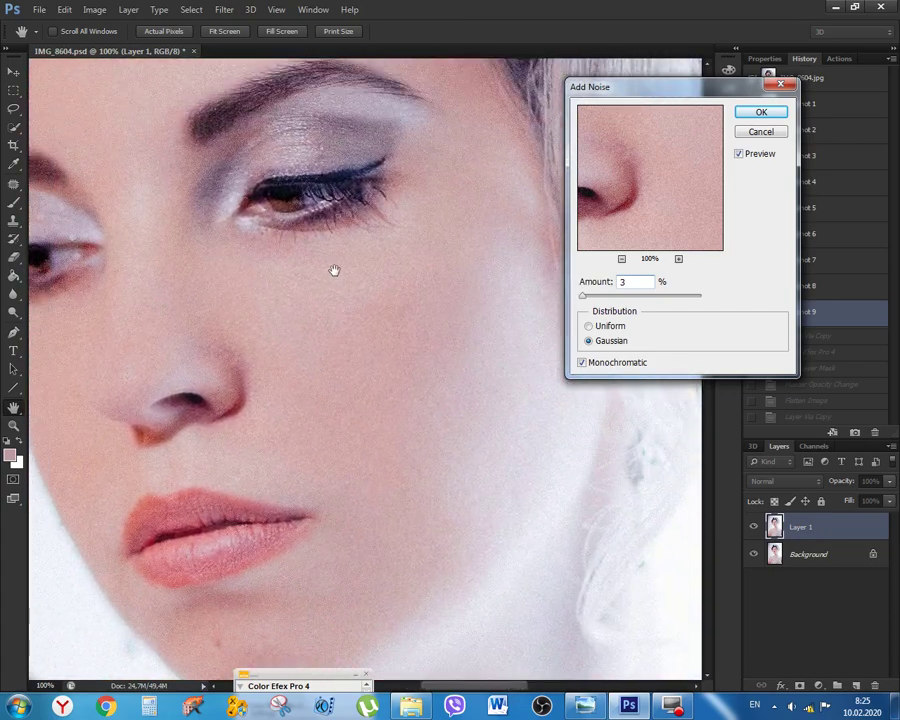
Fine-tune the noise amount and apply the monochromatic Gaussian noise to Layer 1
scroll(389, 355, down, 4)
scroll(389, 355, down, 1)
key(Up)
key(Up)
key(alt)
scroll(637, 290, down, 11)
key(Up)
key(Up)
key(Up)
key(Up)
key(Up)
key(Up)
key(Down)
key(Down)
key(Down)
key(Down)
key(Down)
key(Down)
key(Down)
key(Down)
key(Down)
key(Down)
key(Down)
key(Down)
key(Down)
key(Down)
key(Down)
key(Down)
key(Down)
key(Down)
key(Down)
key(Down)
key(Down)
key(Down)
key(Down)
key(Down)
key(Down)
key(Down)
key(Down)
key(Down)
key(Down)
key(Down)
key(Down)
key(Down)
key(Down)
key(Down)
key(Down)
key(Down)
click(762, 115)
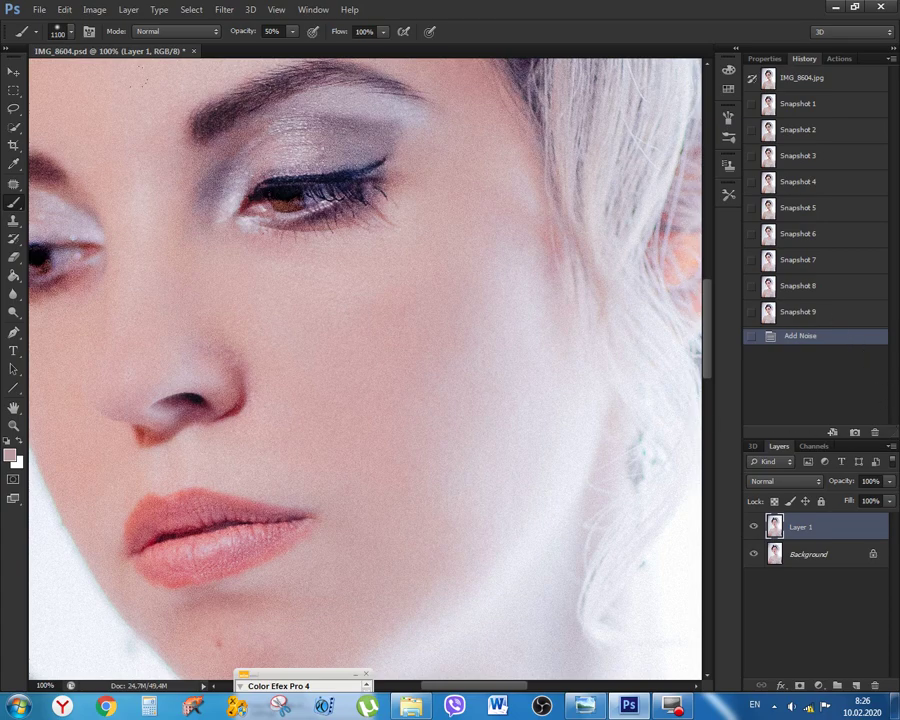
Examine the face at 100% zoom and compare it with and without the noise layer
key(ctrl+0)
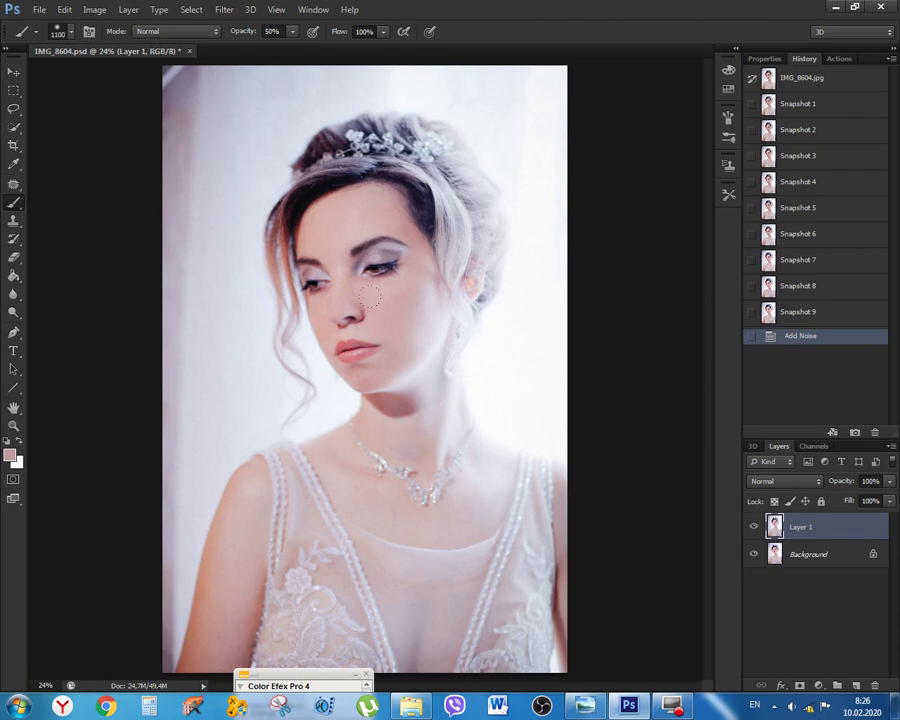
key(ctrl+alt+0)
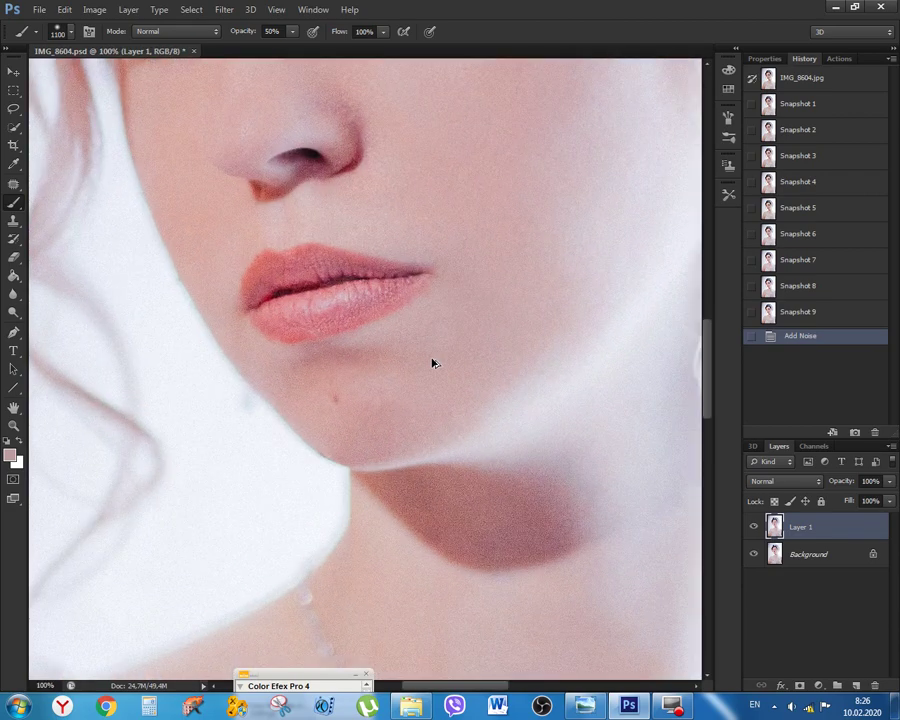
drag(444, 191, 377, 479)
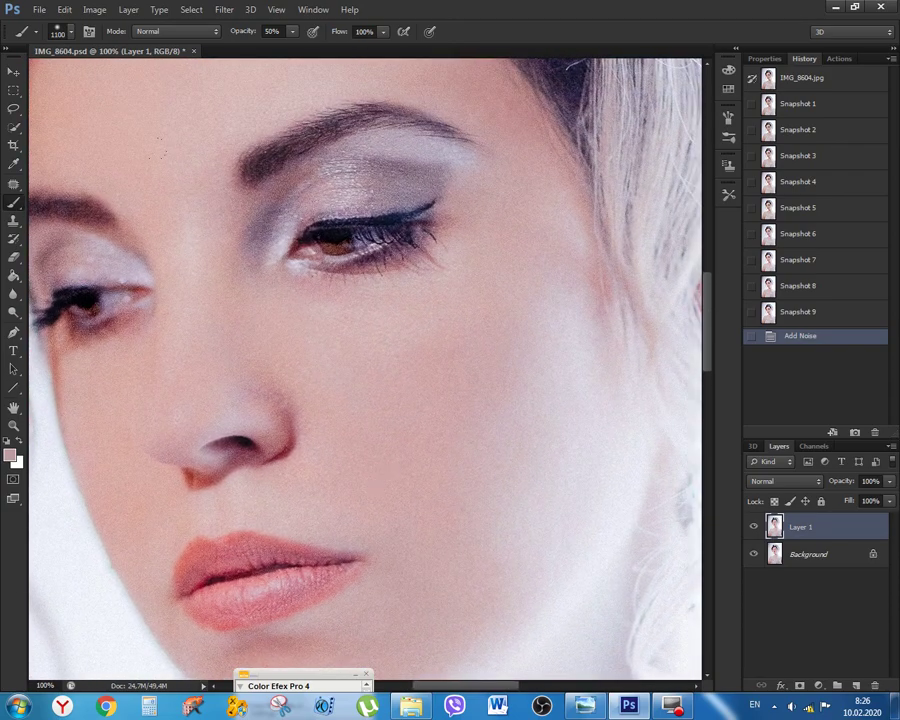
click(754, 527)
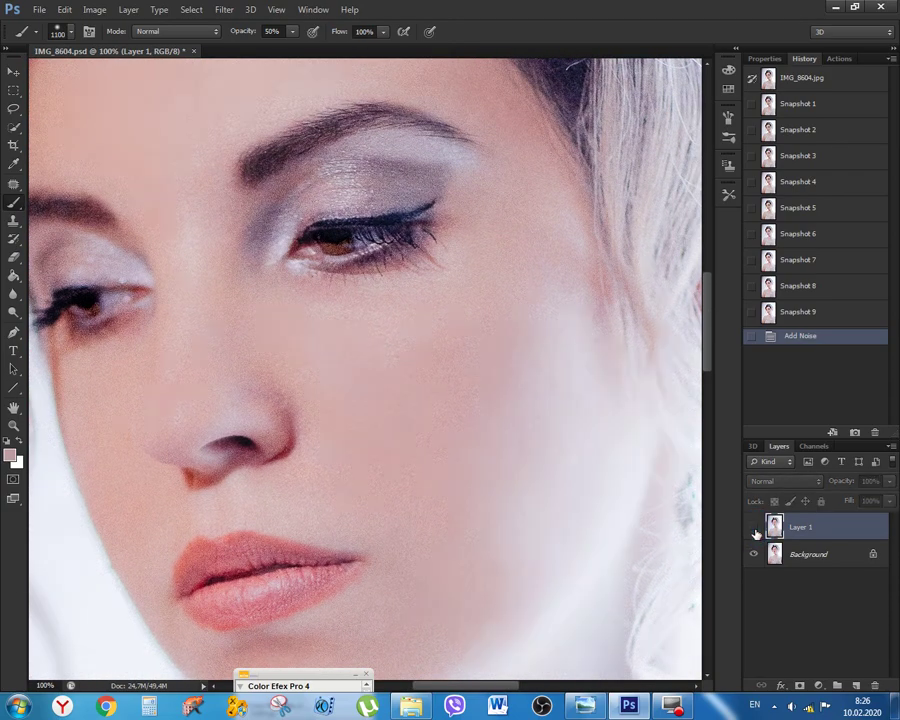
click(754, 530)
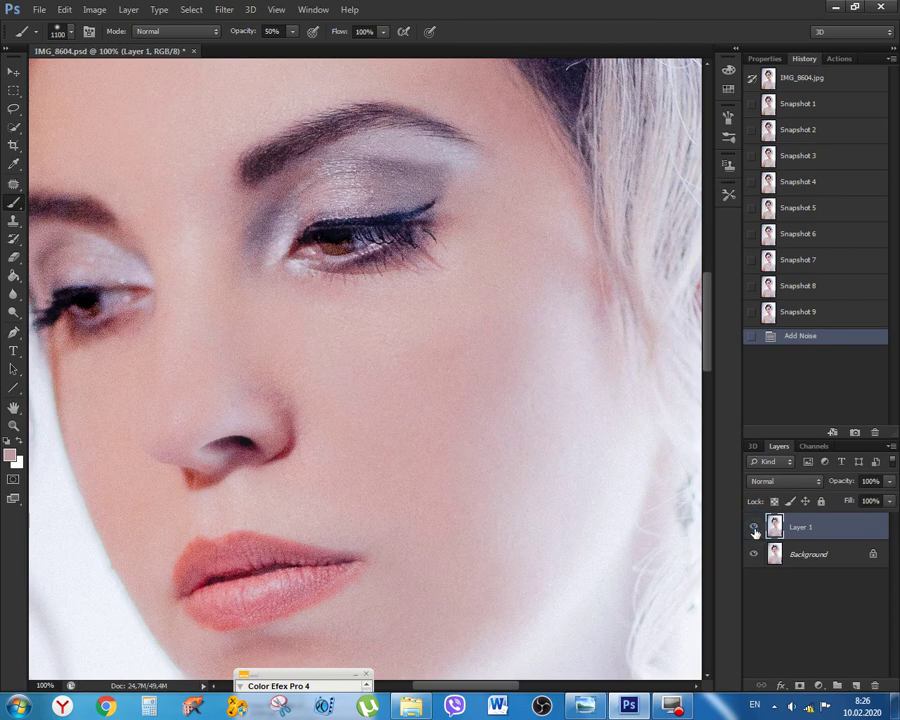
click(755, 528)
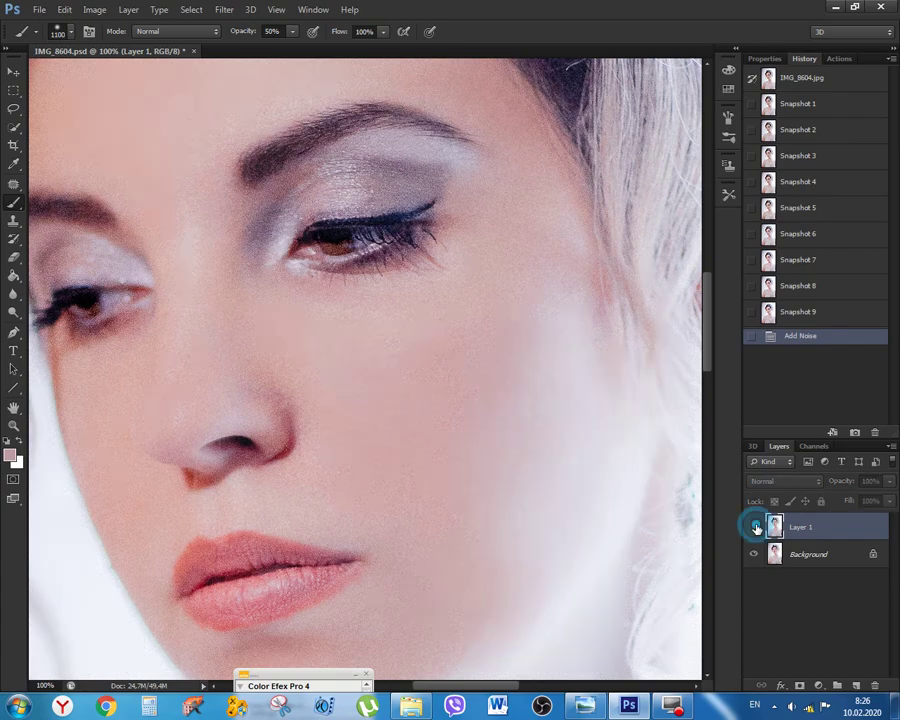
click(755, 528)
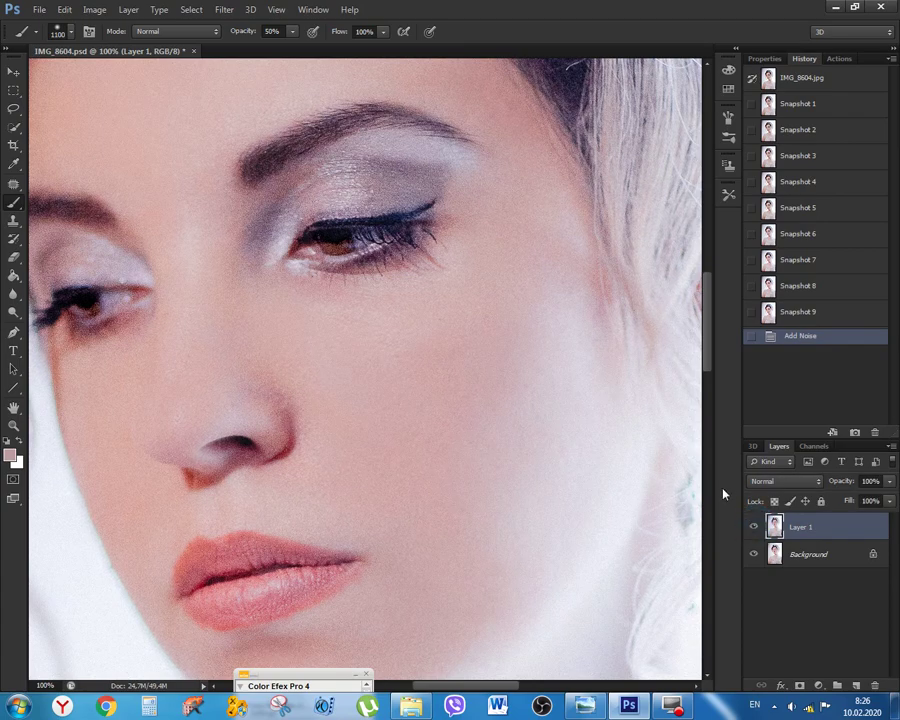
Take a history snapshot of the portrait with noise and compare it with the original IMG_8604.jpg state, ending on Snapshot 10
click(854, 434)
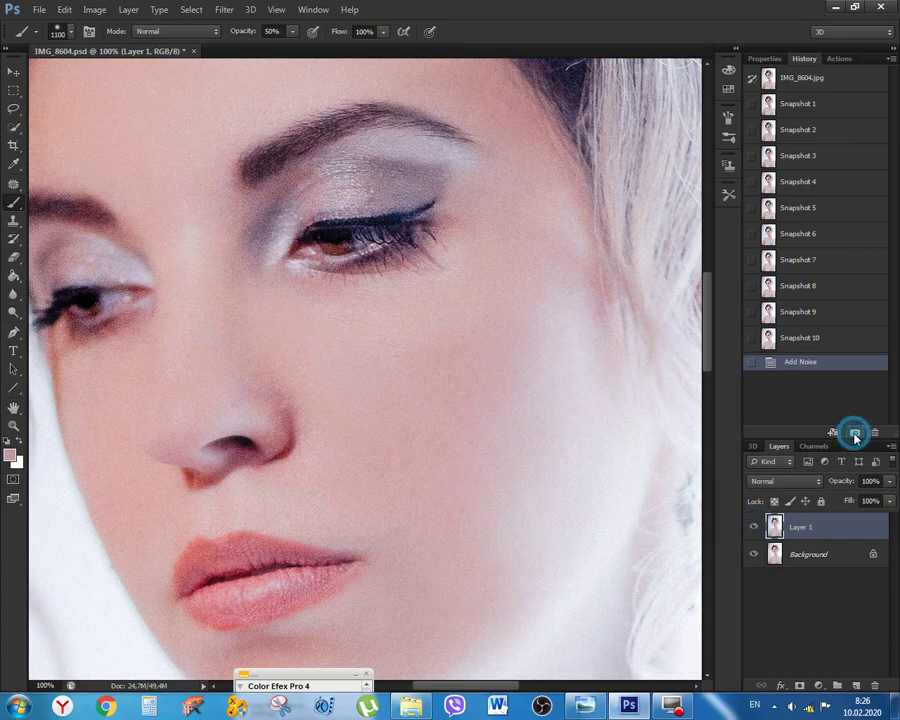
click(818, 80)
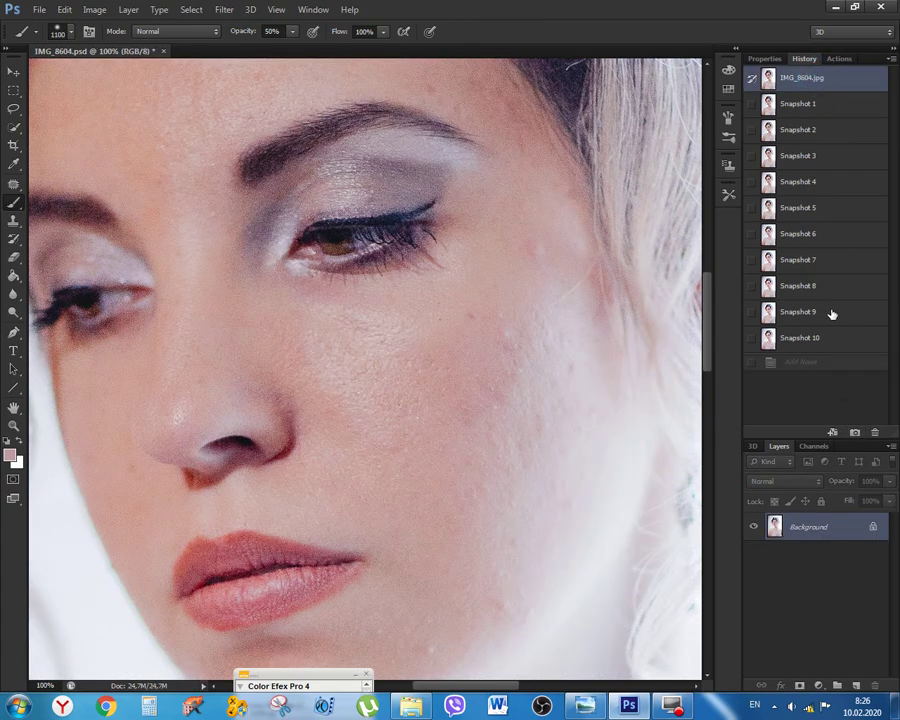
click(823, 343)
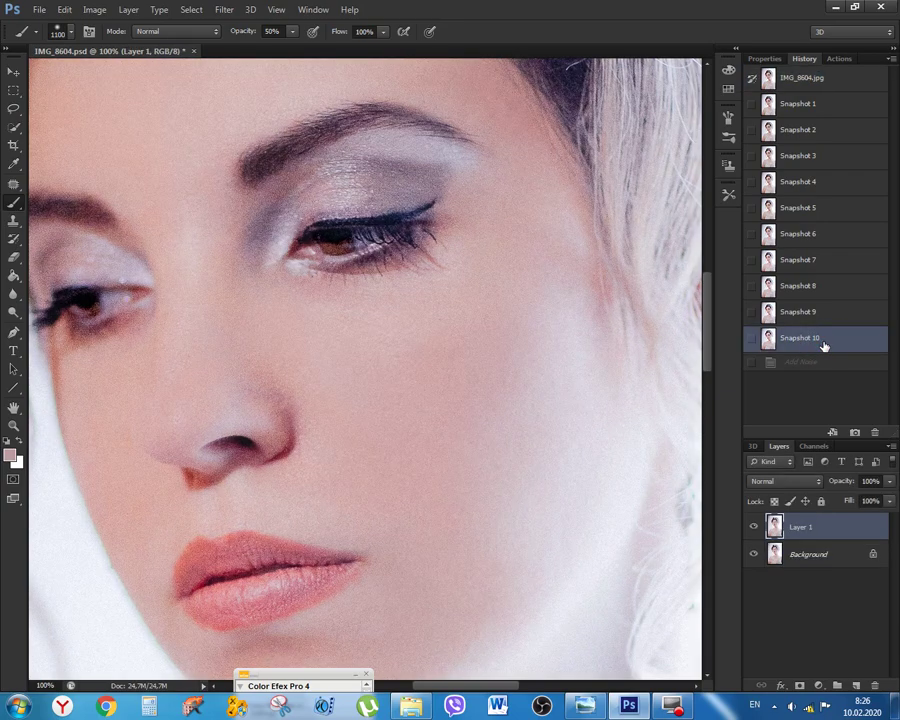
click(818, 80)
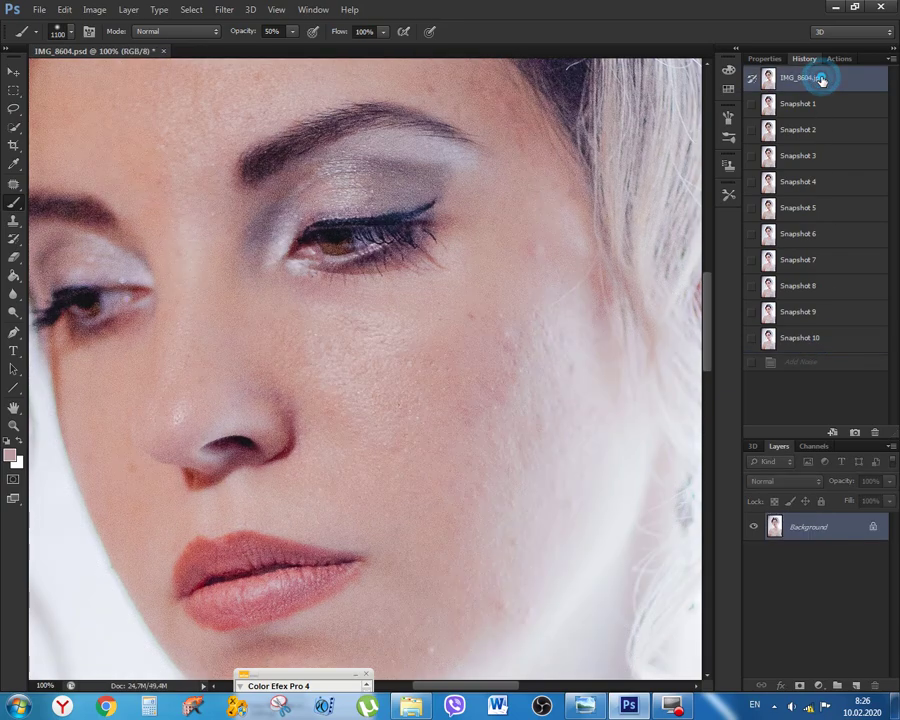
click(820, 337)
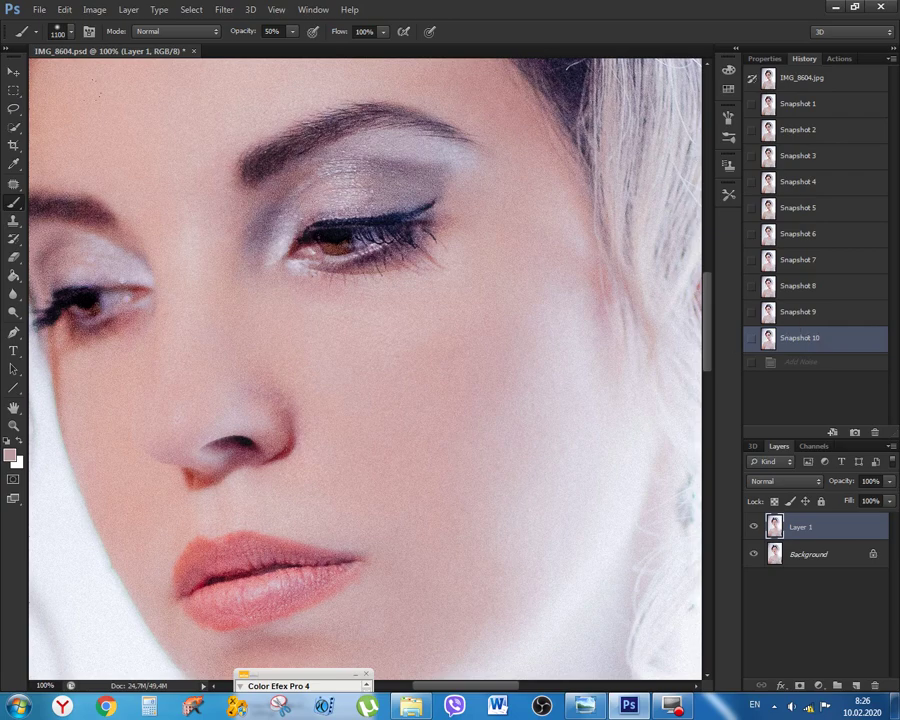
scroll(379, 360, down, 4)
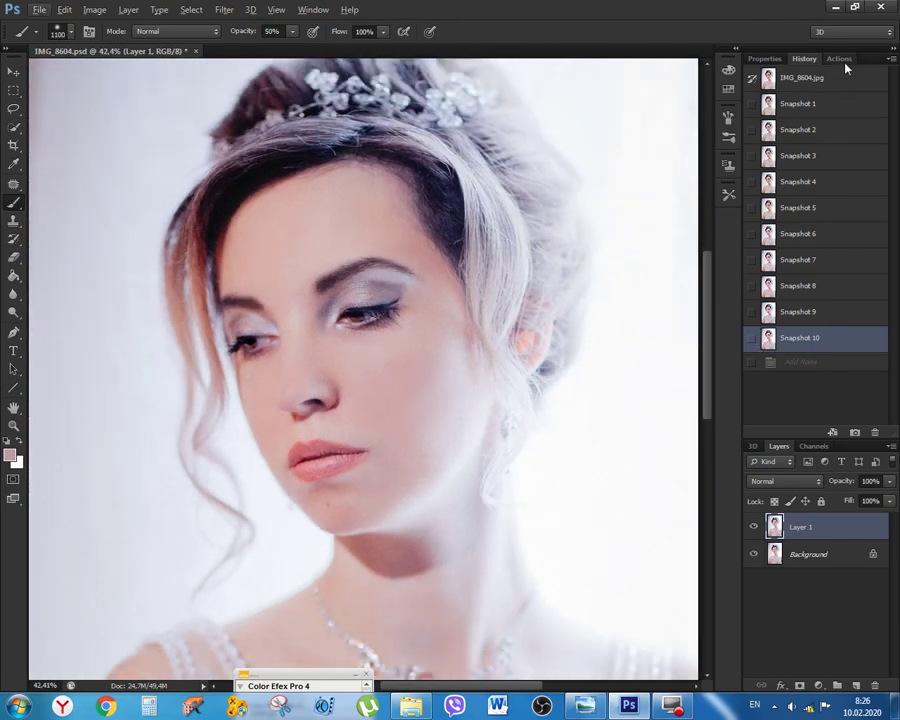
Merge Layer 1 into the Background and save the portrait as the JPEG file IMG_8604_1.jpg at maximum quality 12
click(843, 59)
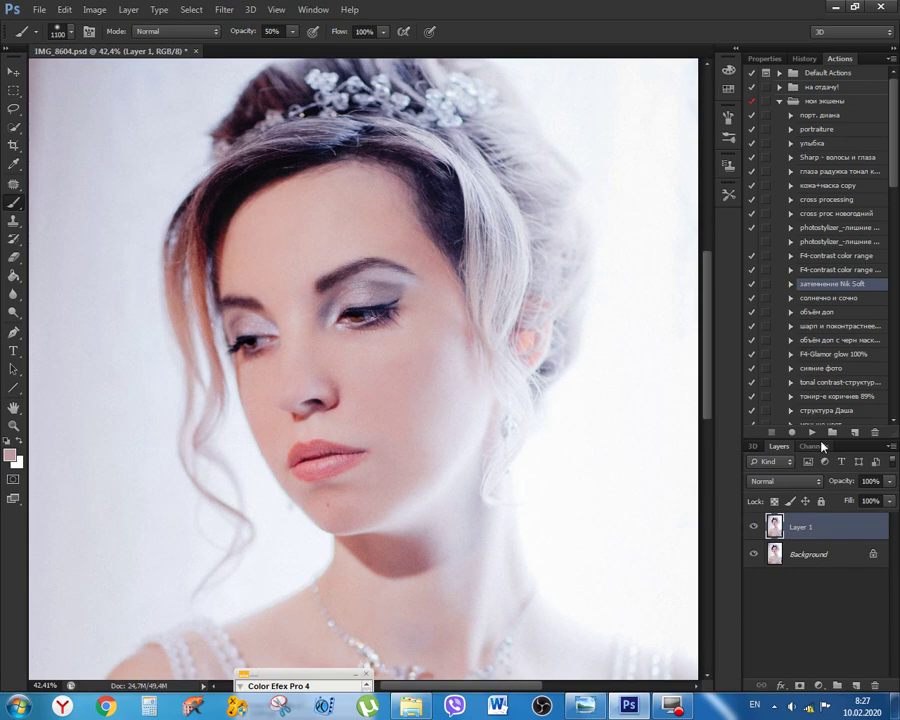
key(ctrl+e)
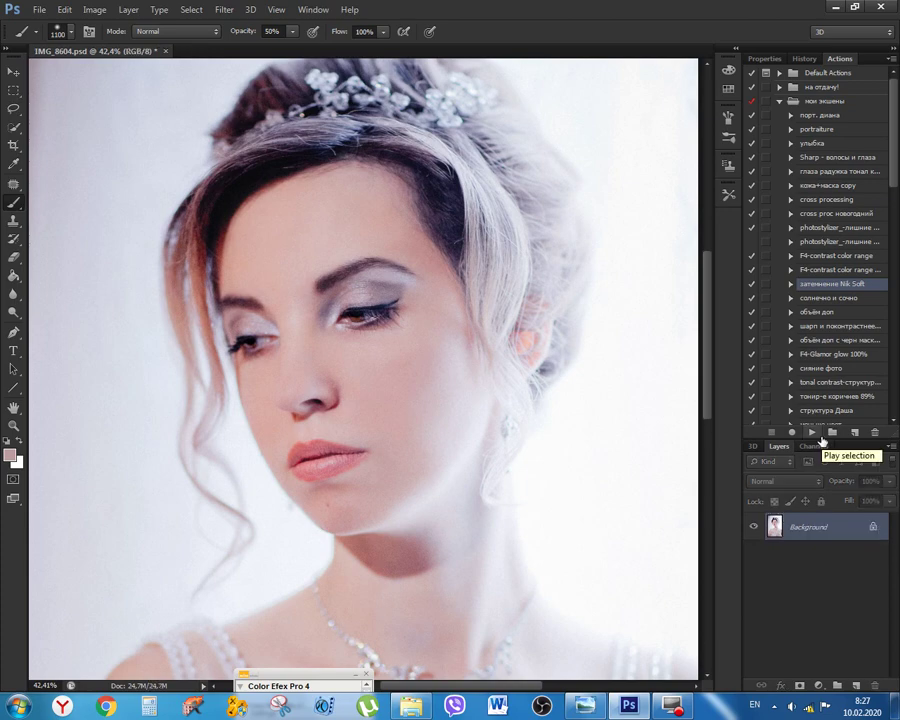
key(ctrl+shift+s)
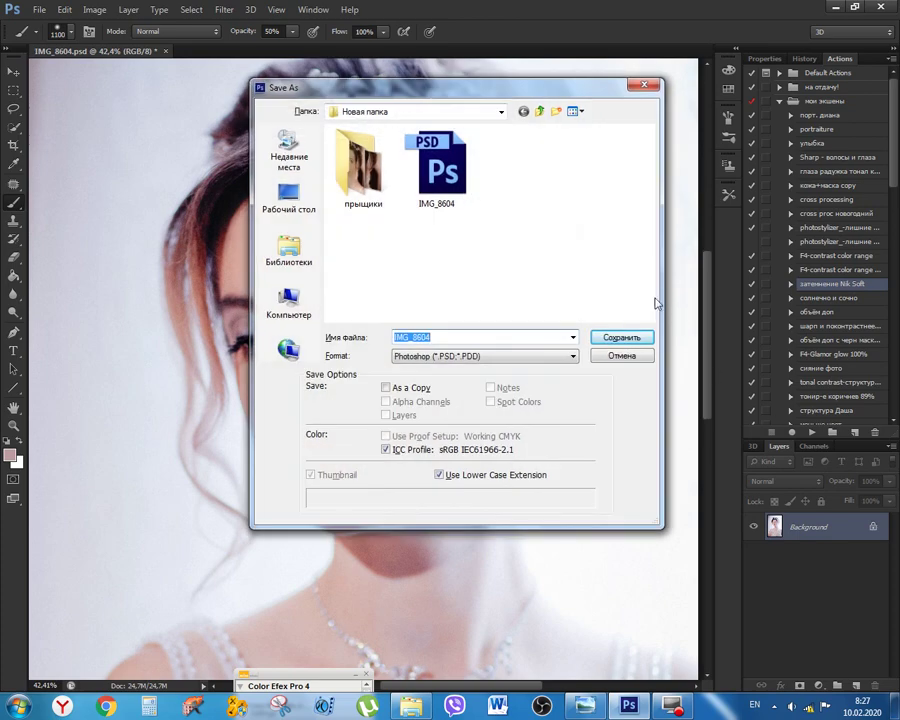
click(438, 338)
text(_1)
click(572, 356)
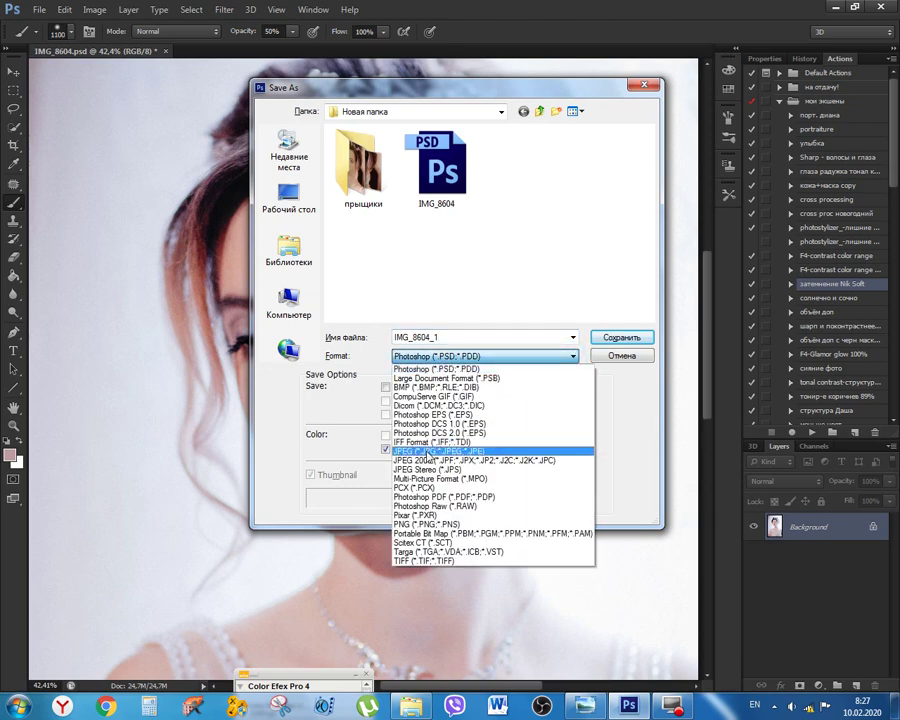
click(430, 451)
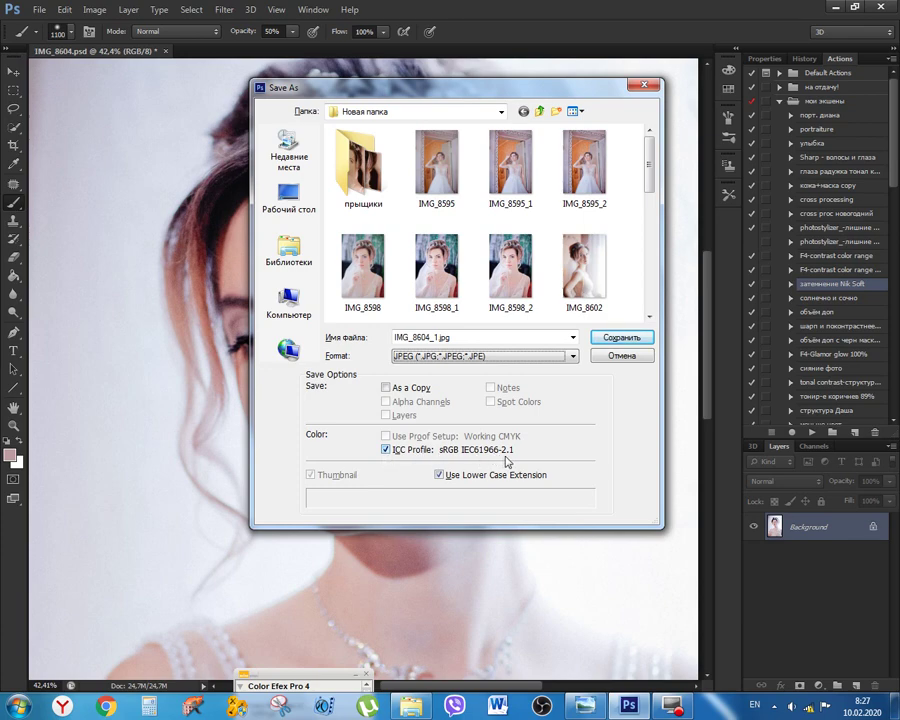
click(625, 342)
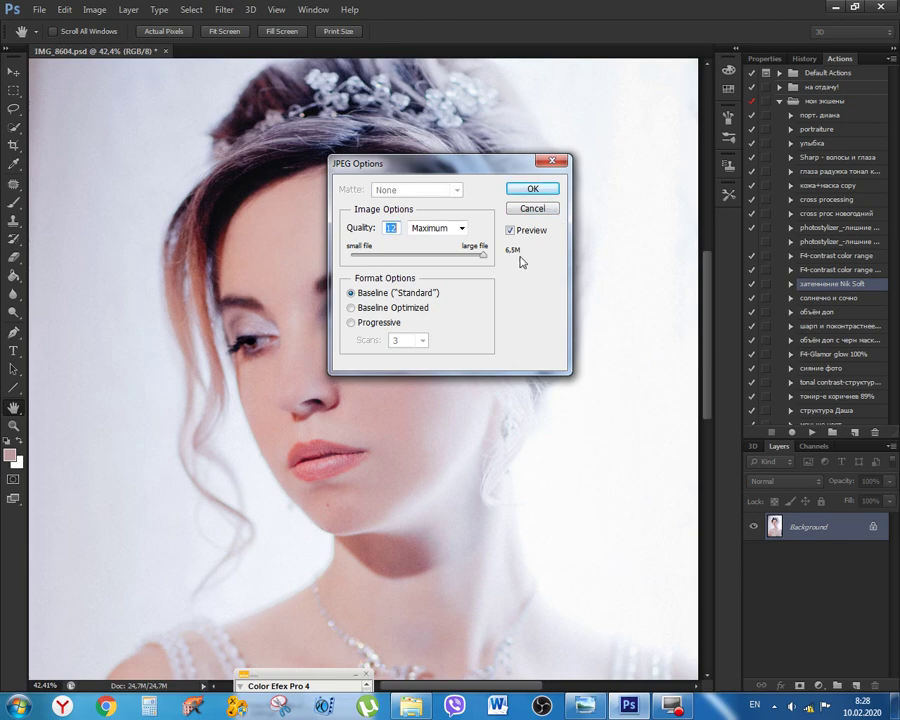
click(532, 188)
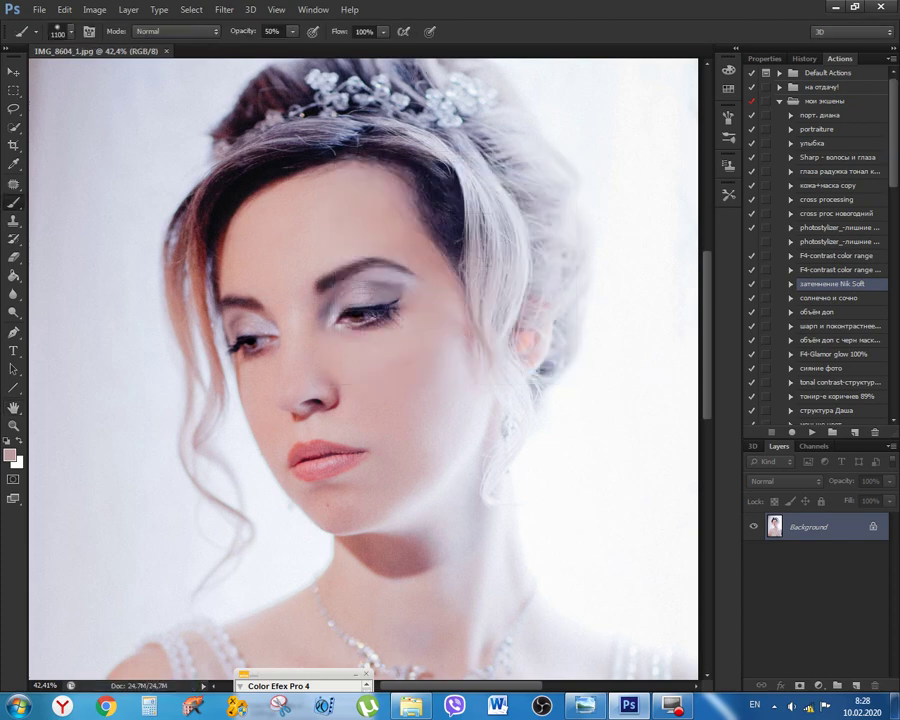
Switch to the photo folder and view the original IMG_8604 and the retouched IMG_8604_1 in Windows Photo Viewer for comparison
click(414, 707)
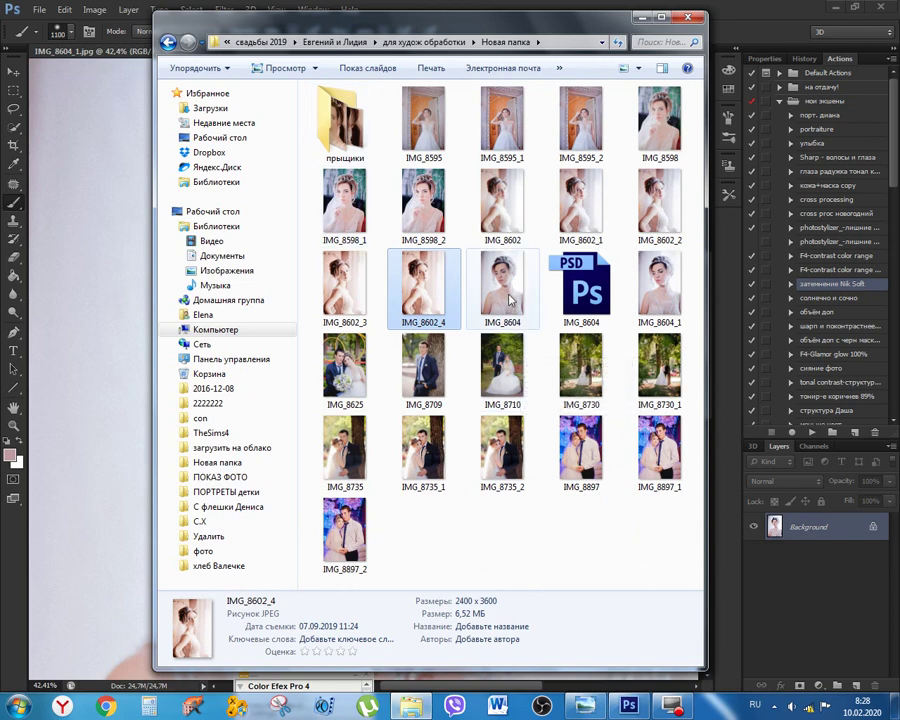
click(509, 300)
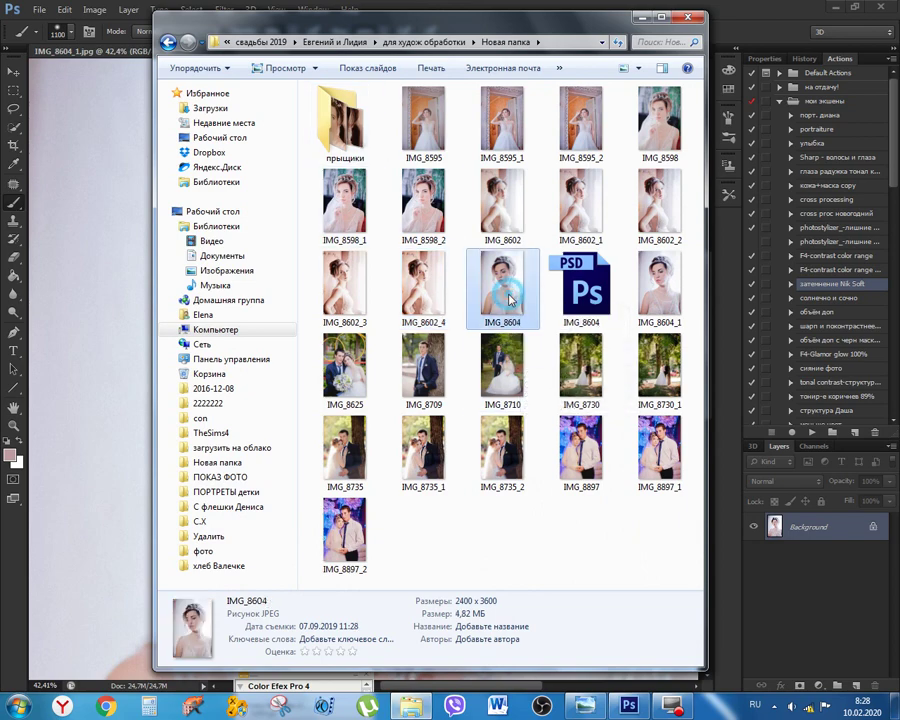
click(586, 706)
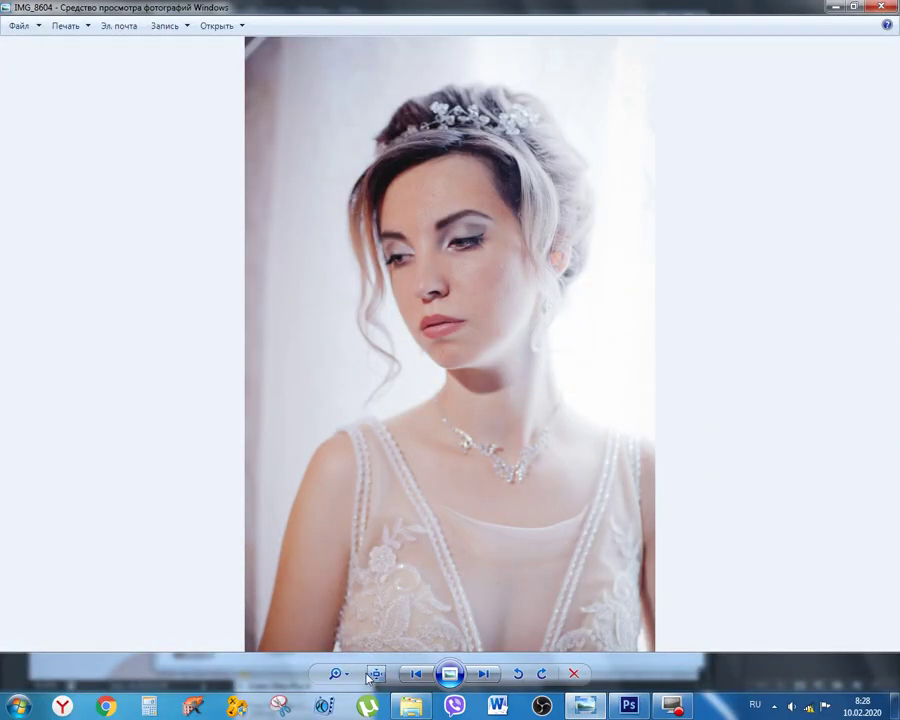
click(410, 706)
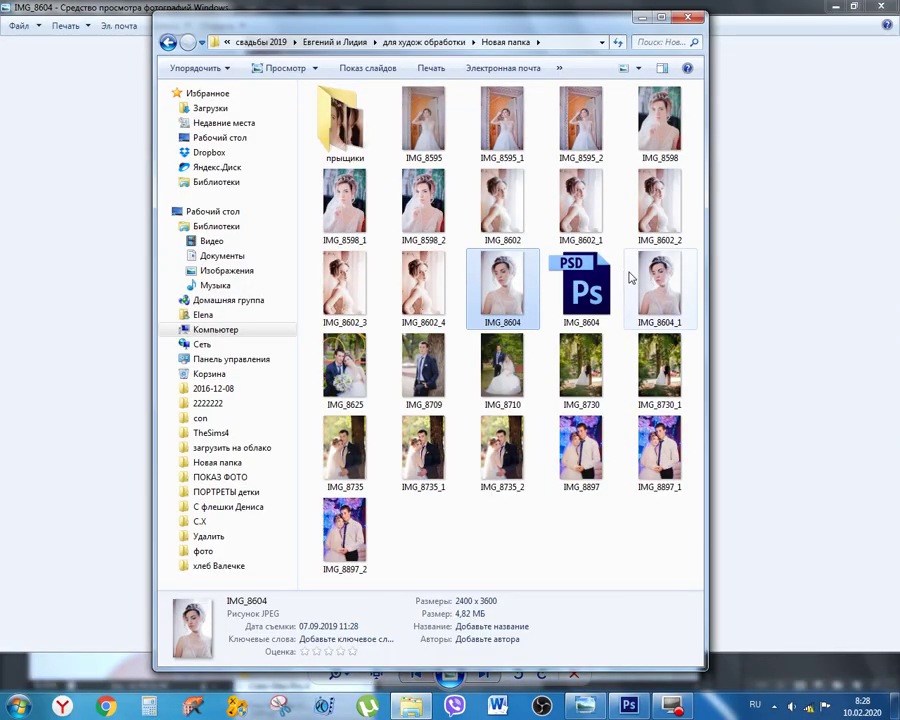
double_click(658, 285)
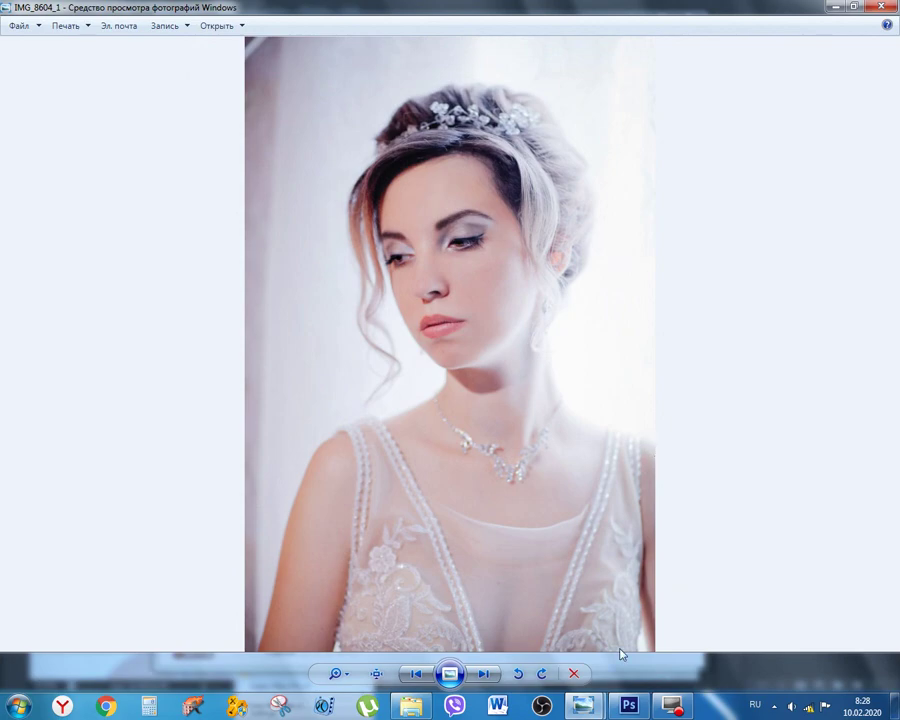
Compare IMG_8604 with IMG_8604_1 at full view, then examine the face in IMG_8604 at actual size
mouse_move(583, 706)
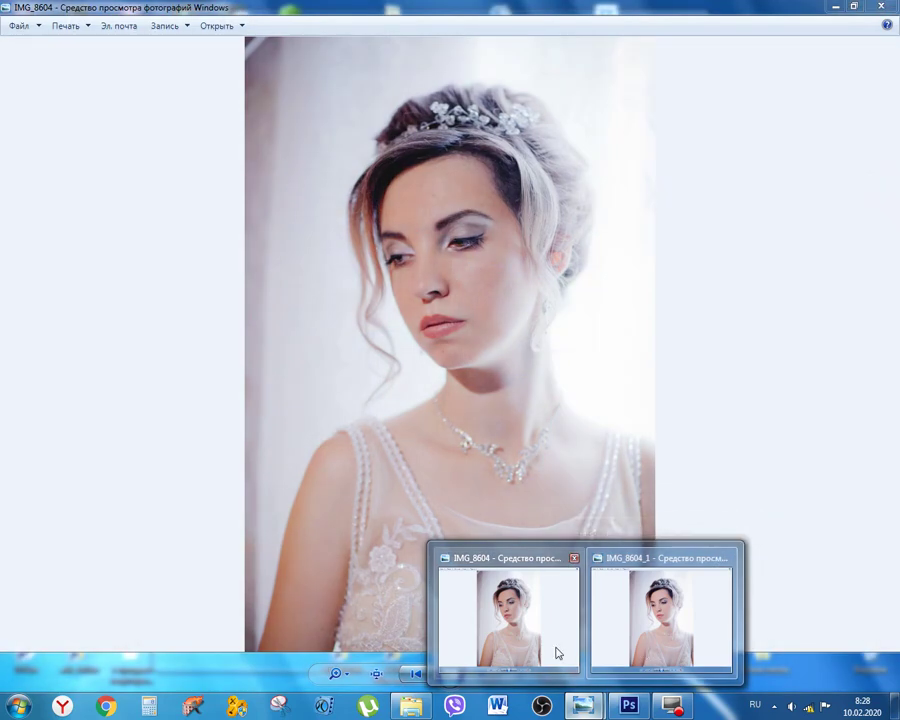
mouse_move(666, 698)
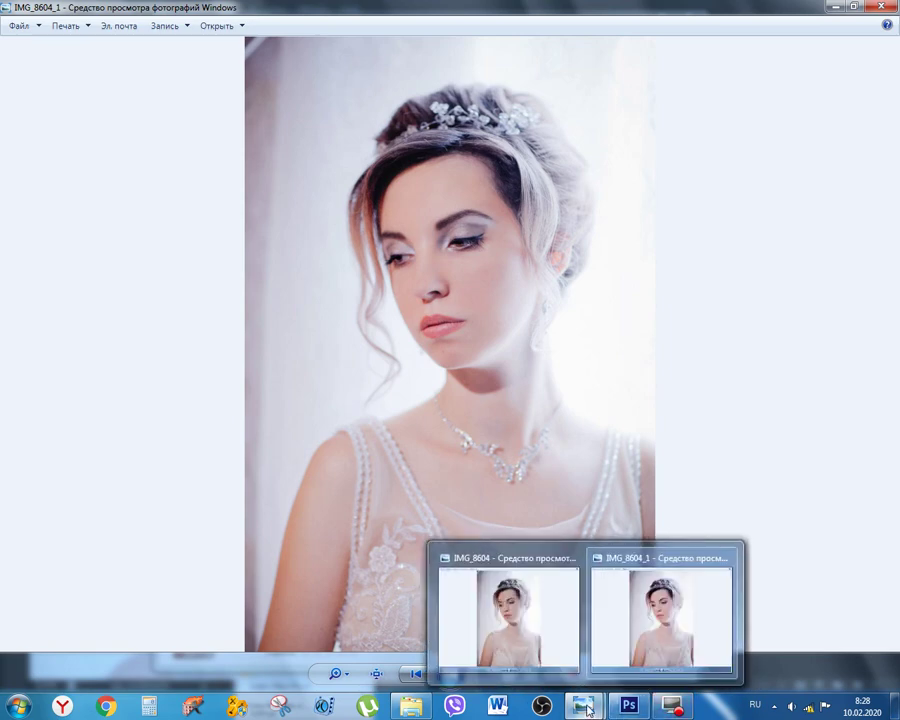
click(543, 662)
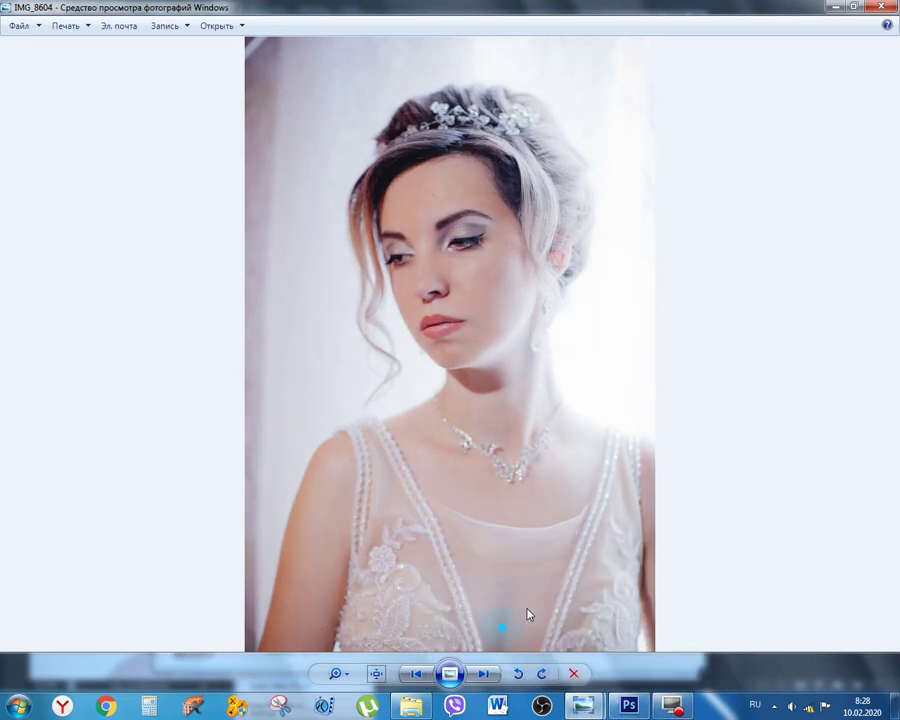
click(382, 675)
drag(697, 326, 635, 519)
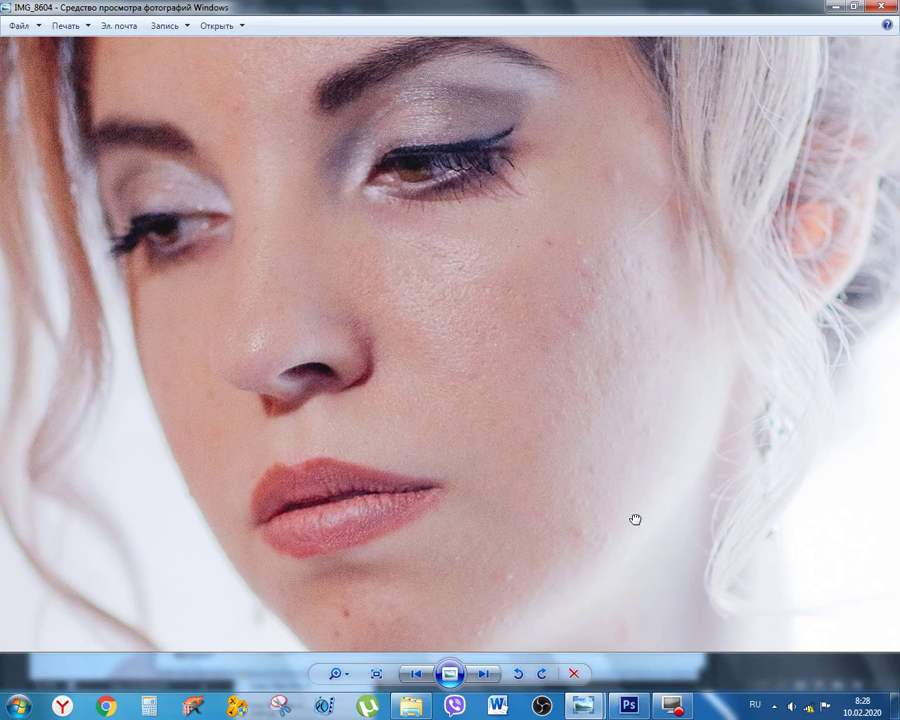
View the same area of the face in IMG_8604_1 at actual size and compare it with IMG_8604
mouse_move(583, 706)
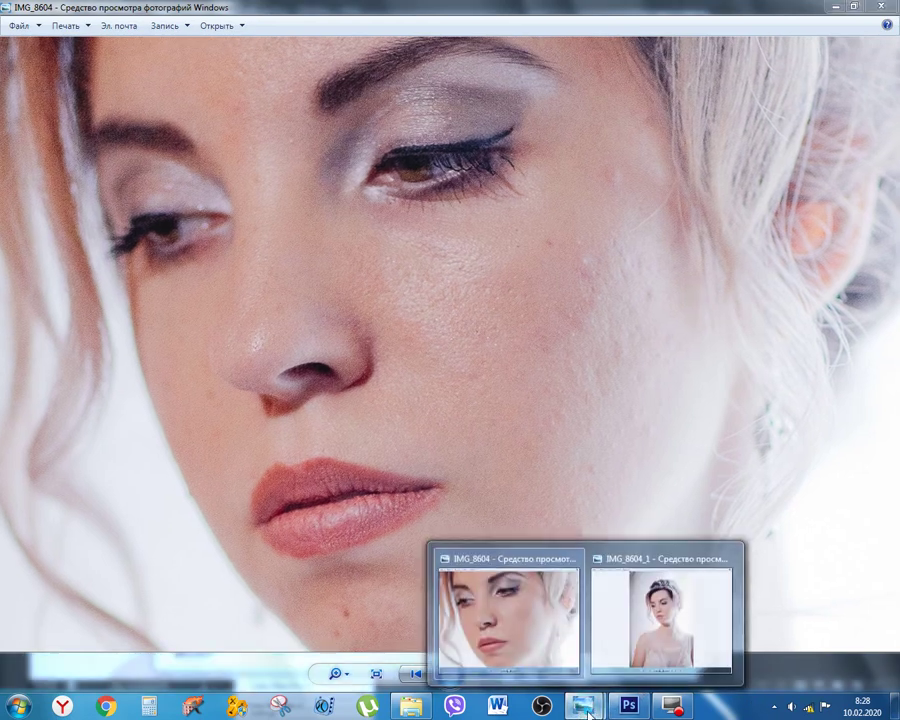
click(663, 615)
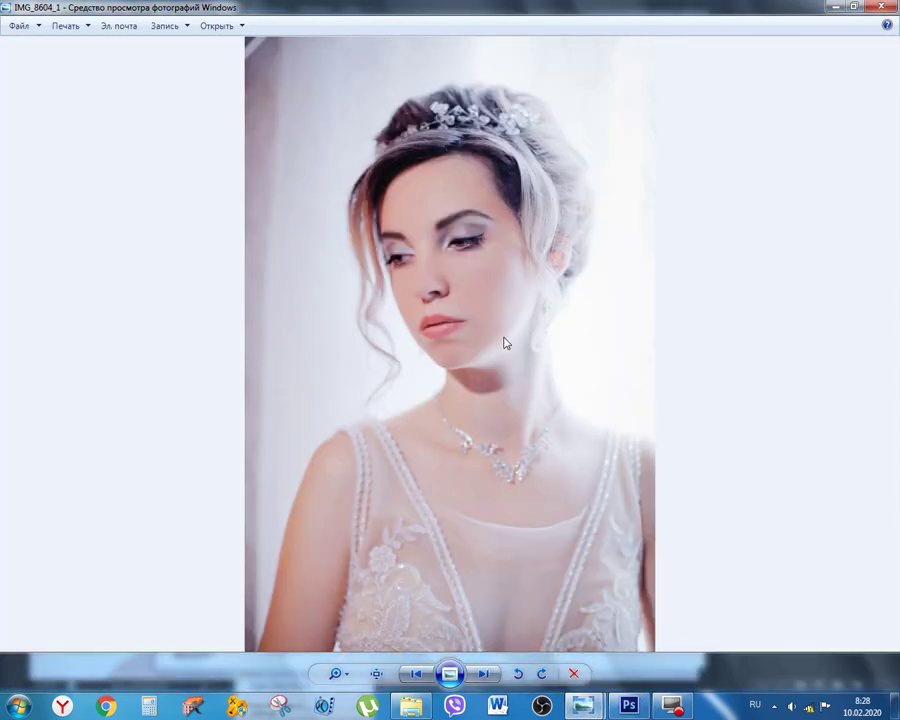
click(374, 674)
drag(583, 227, 549, 476)
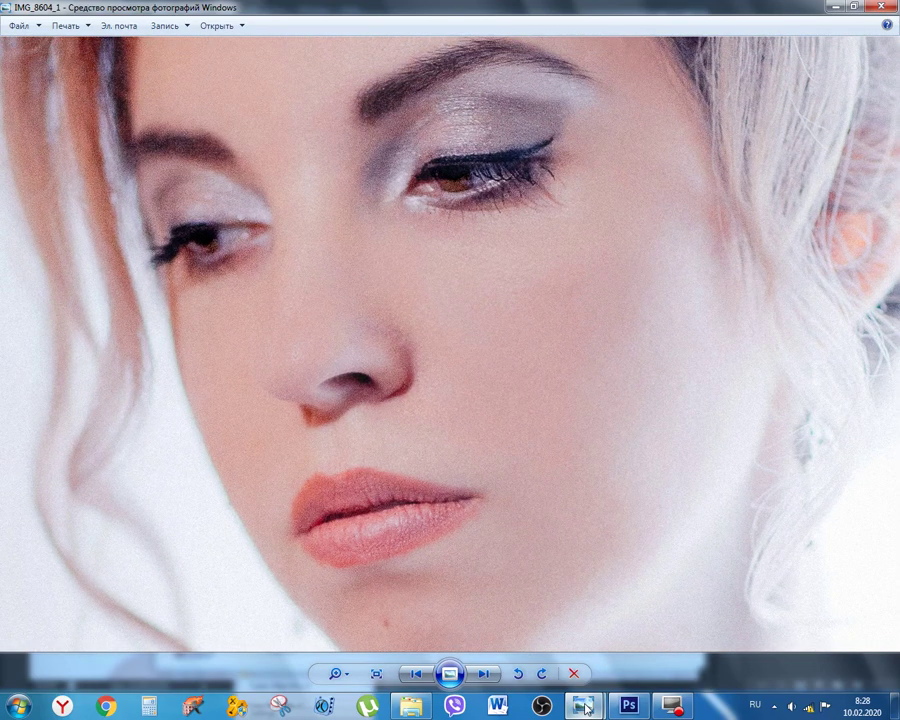
mouse_move(584, 707)
mouse_move(526, 640)
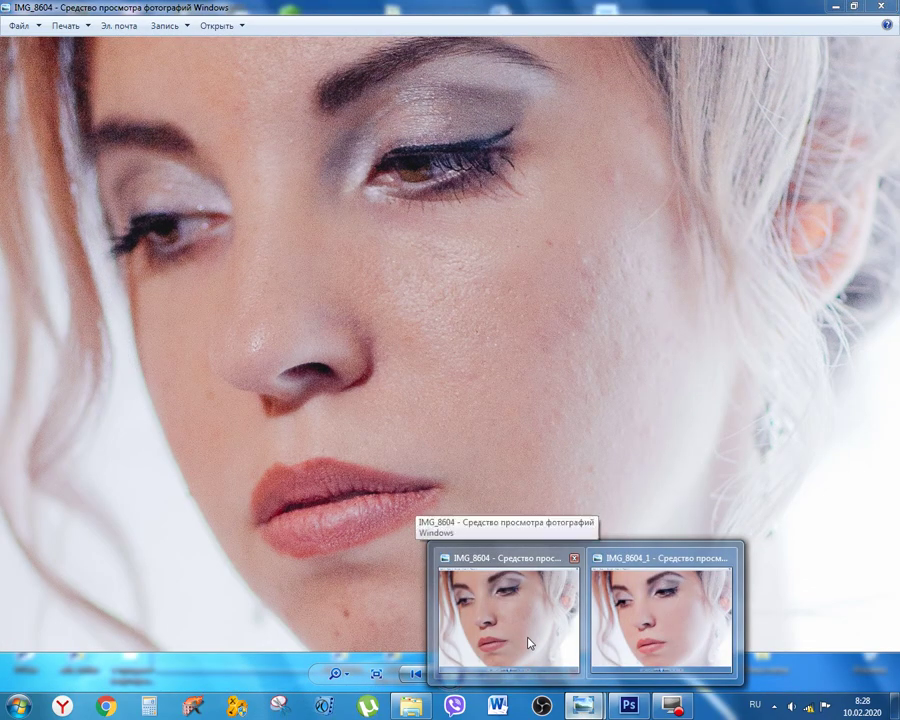
mouse_move(647, 639)
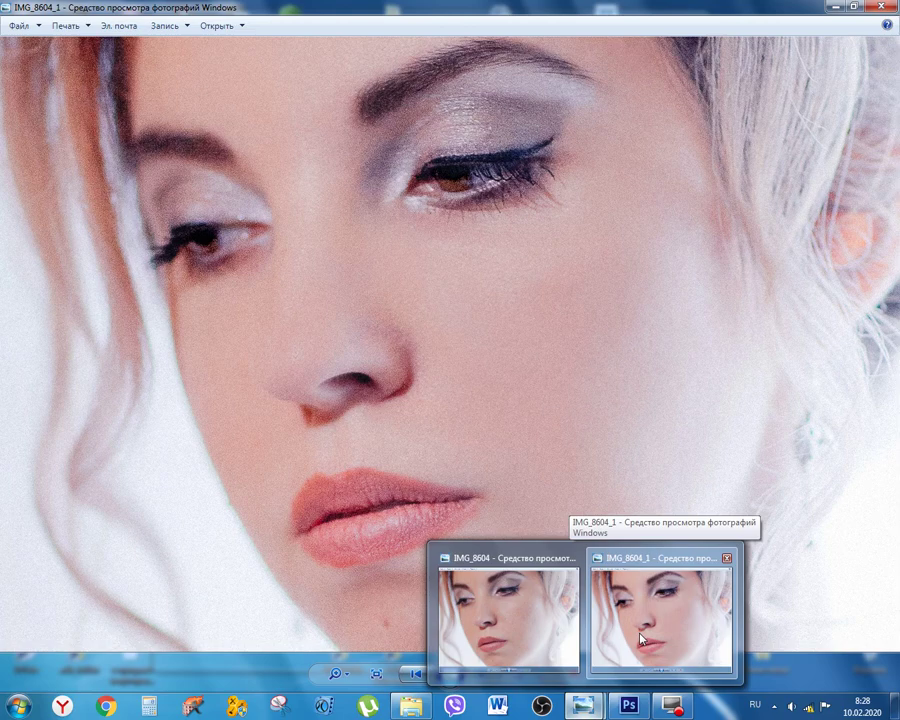
Switch to Photoshop and run the "шарп и поконтрастнее" action on the portrait
mouse_move(630, 705)
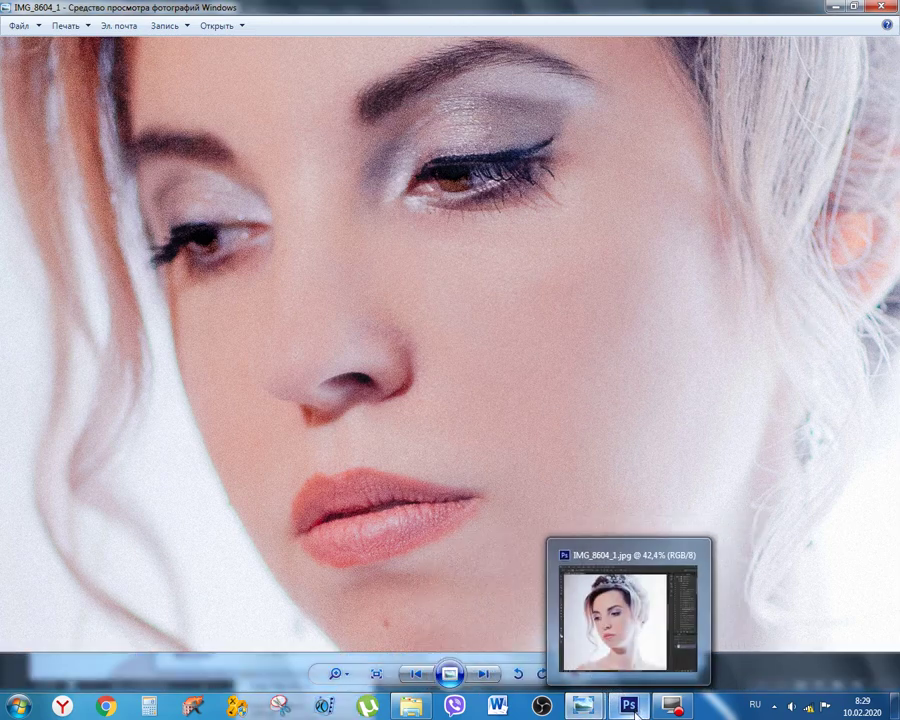
click(632, 708)
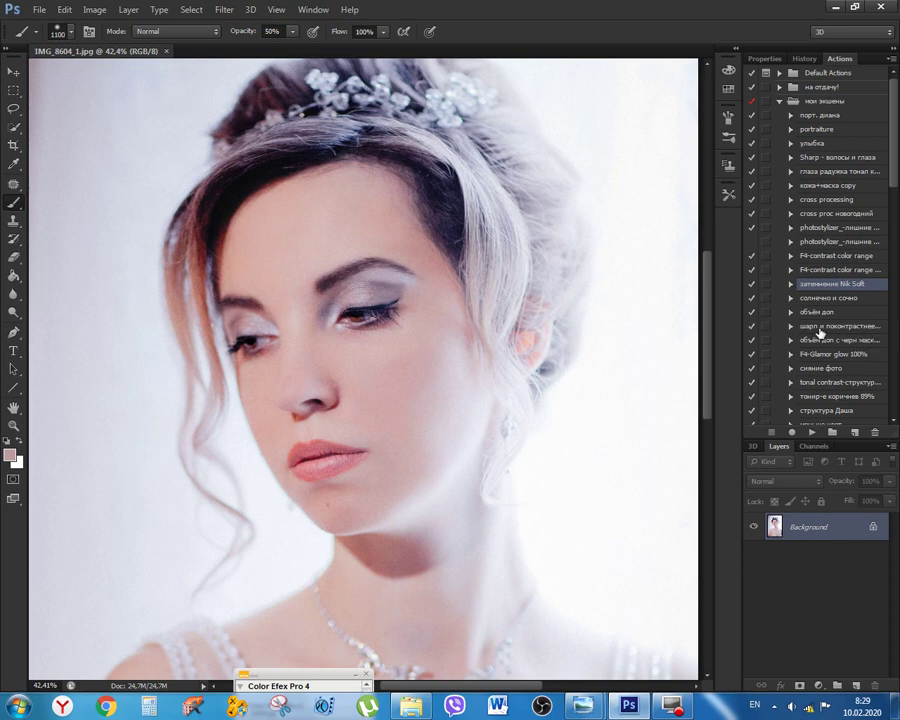
click(855, 328)
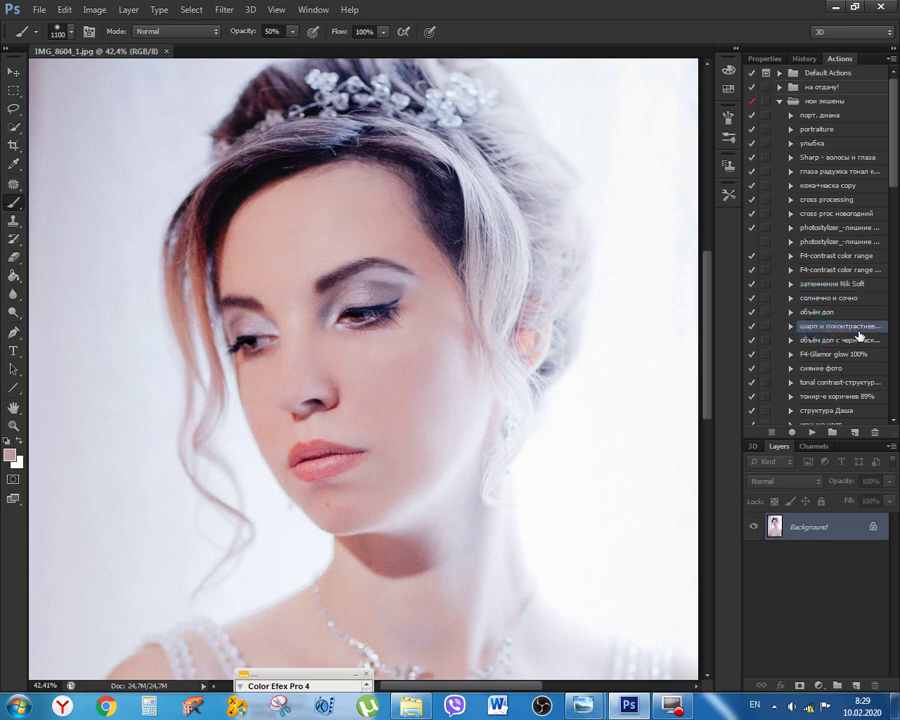
click(790, 327)
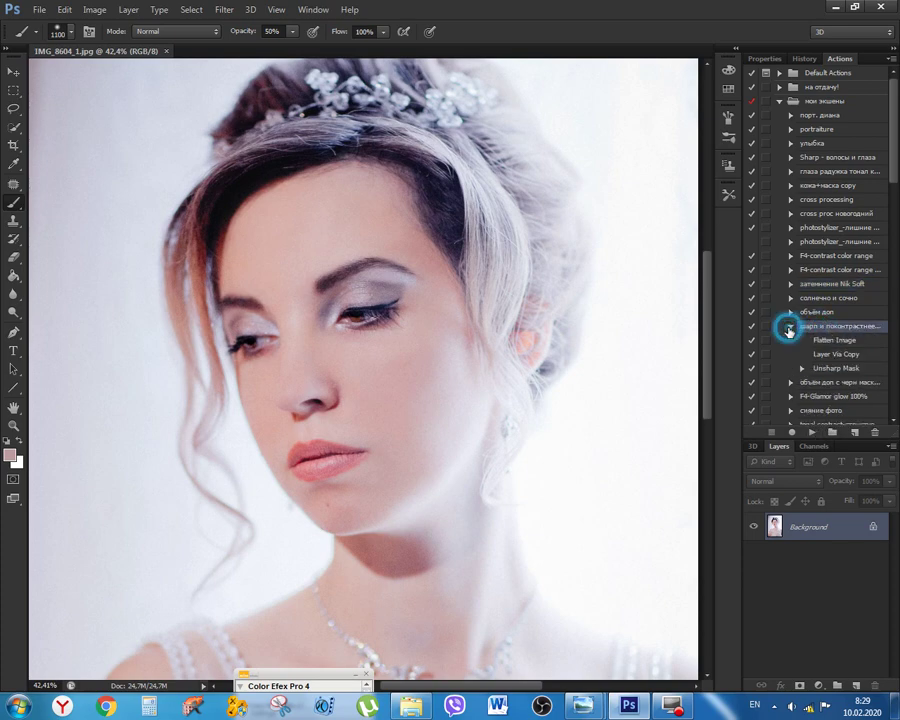
click(790, 328)
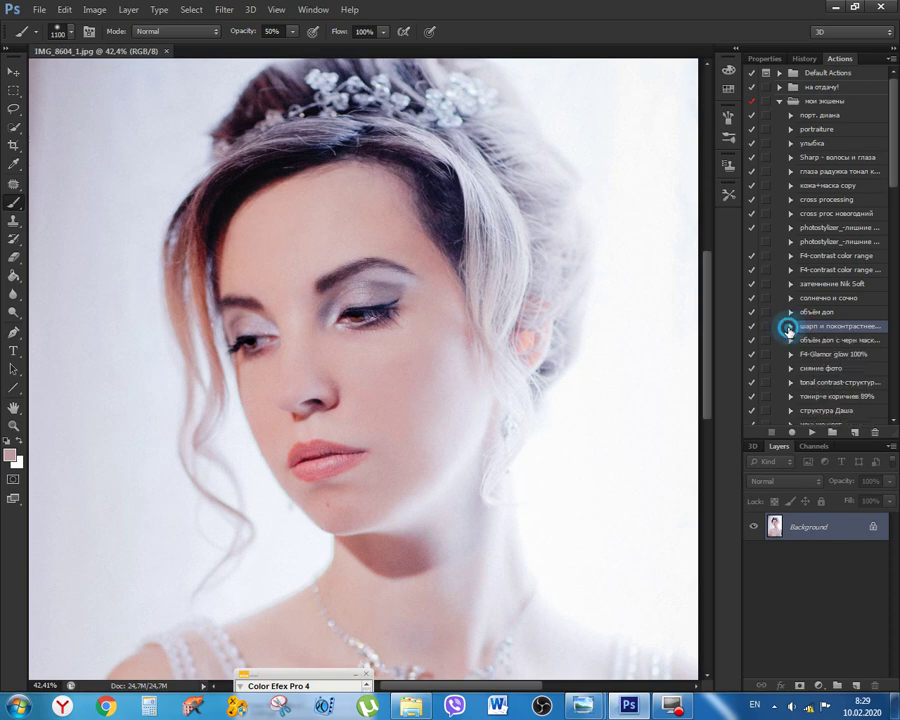
click(812, 434)
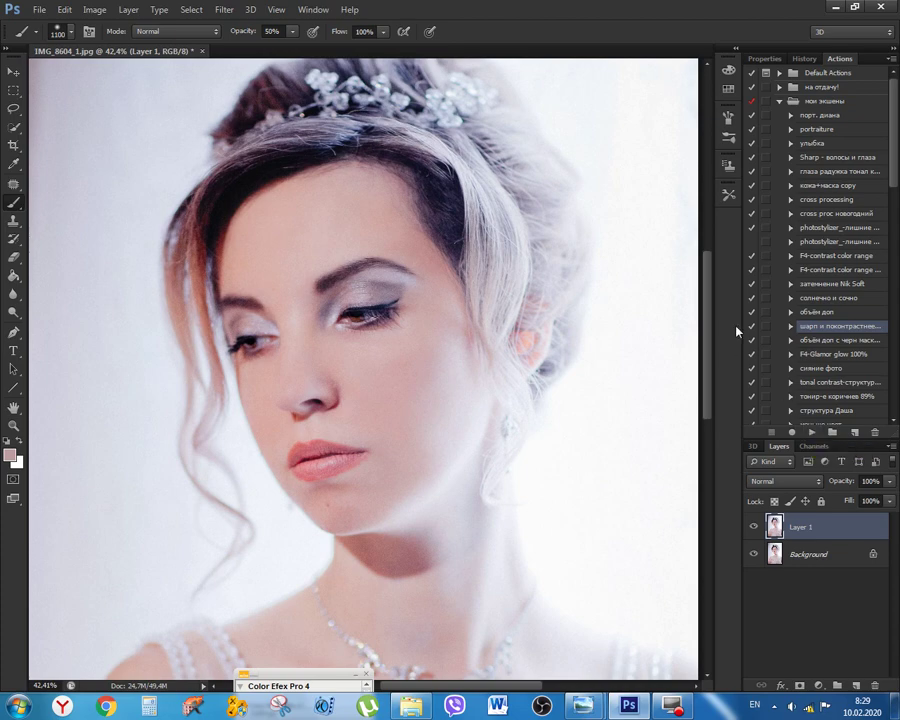
Check the sharpened face at 100% zoom and take a history snapshot of the current state
key(ctrl+1)
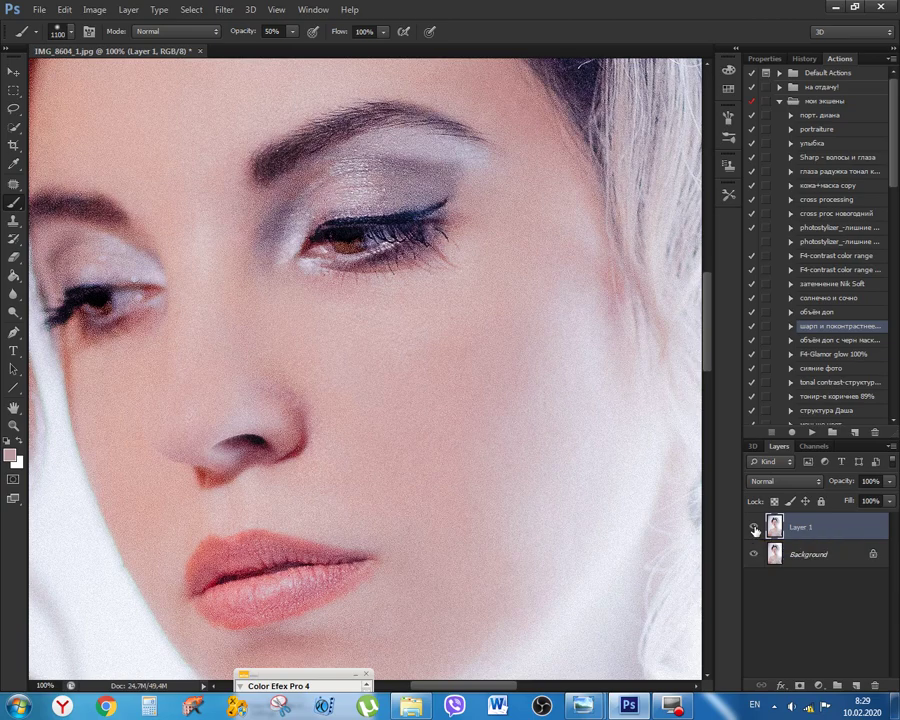
click(806, 59)
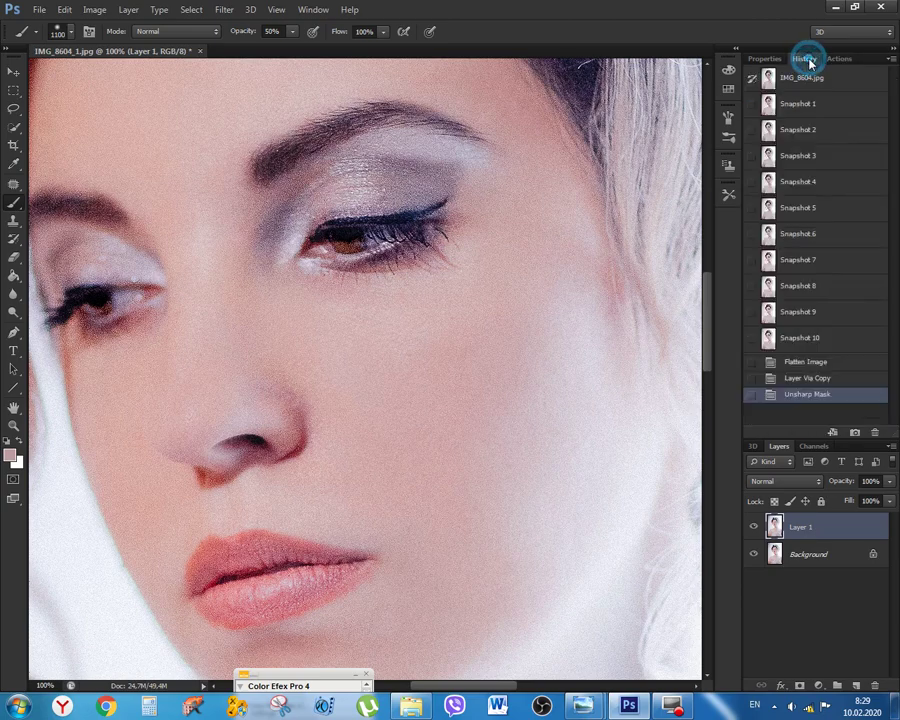
click(856, 433)
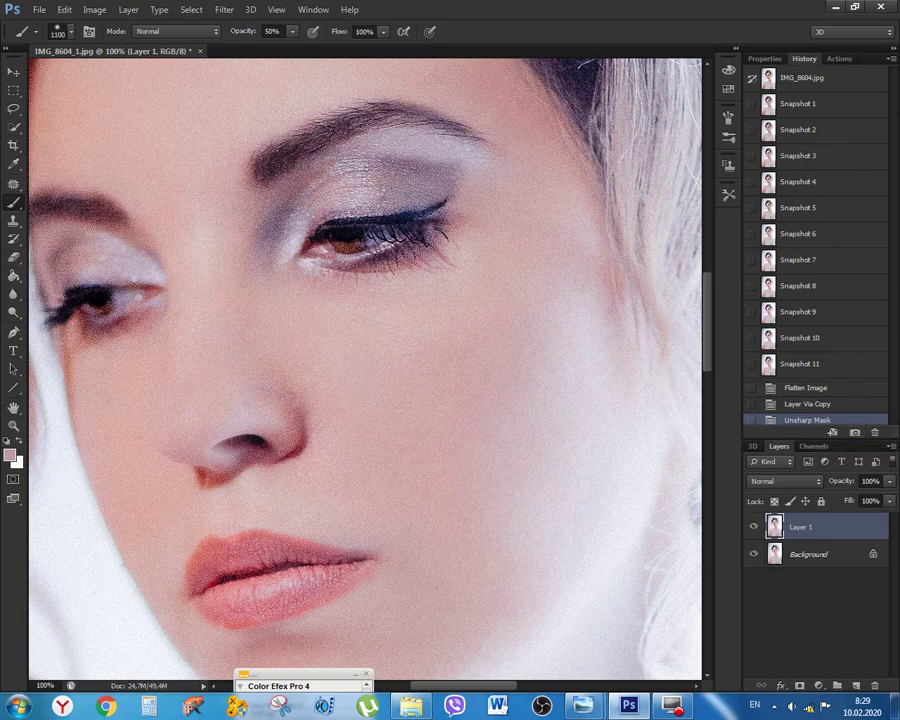
Save the layered portrait as the Photoshop file IMG_8604, replacing the existing PSD, with Maximize Compatibility on
key(ctrl+shift+s)
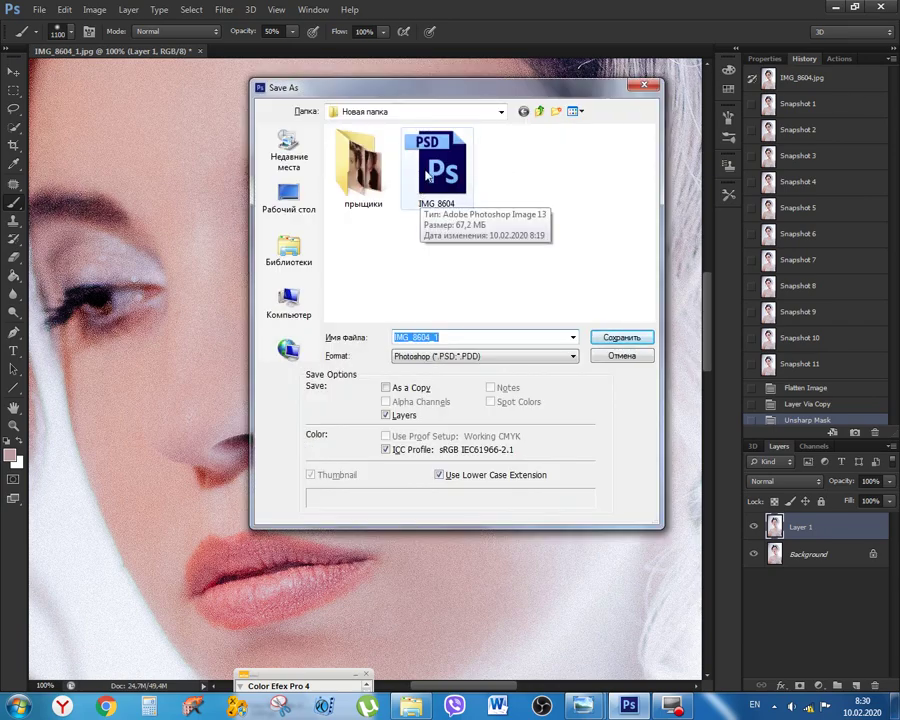
click(446, 337)
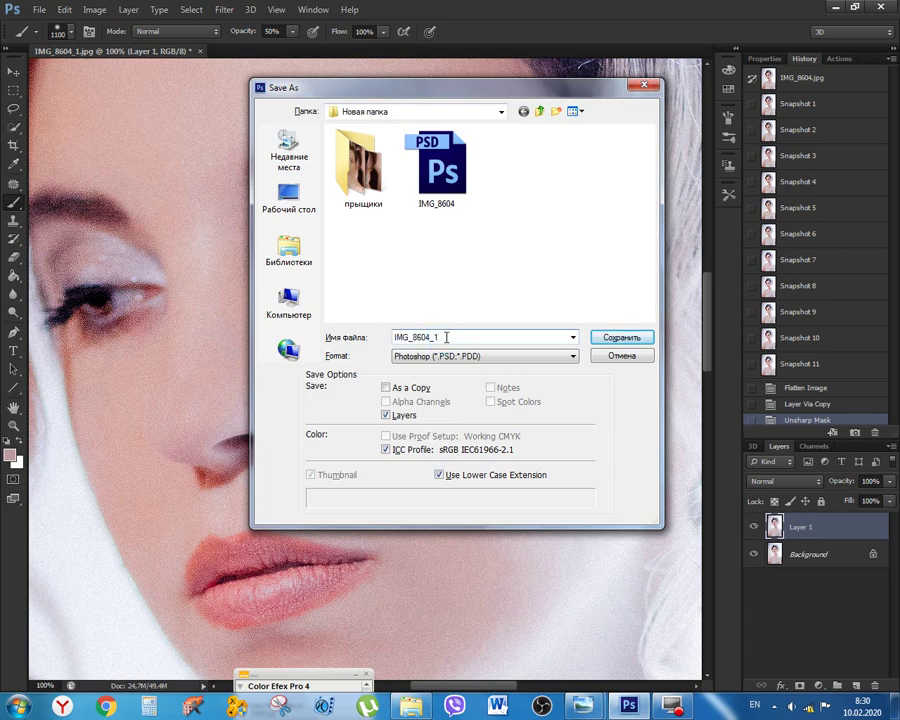
key(BackSpace)
key(BackSpace)
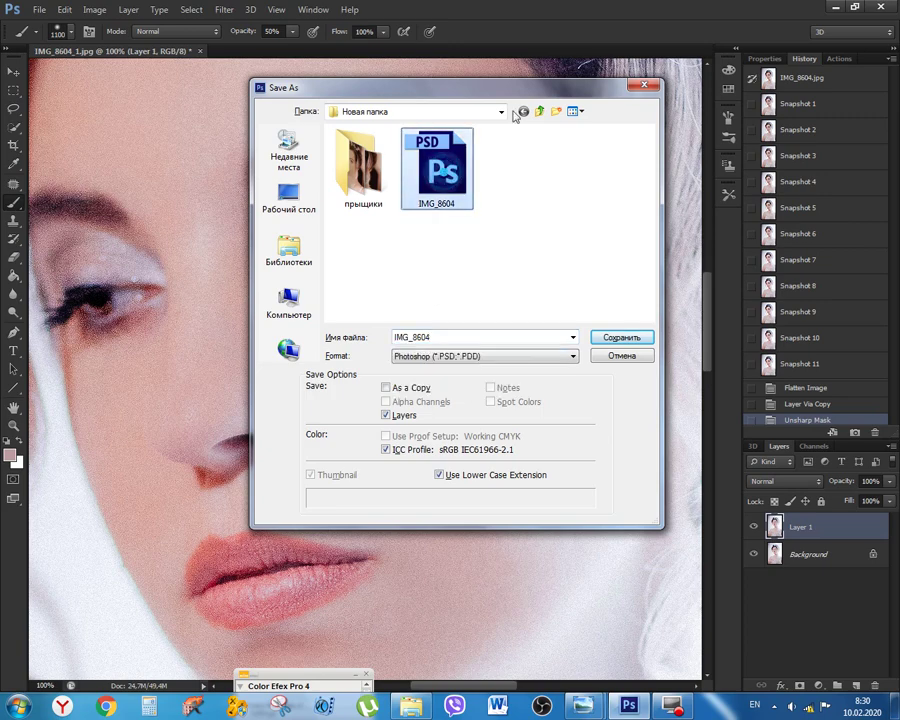
click(430, 198)
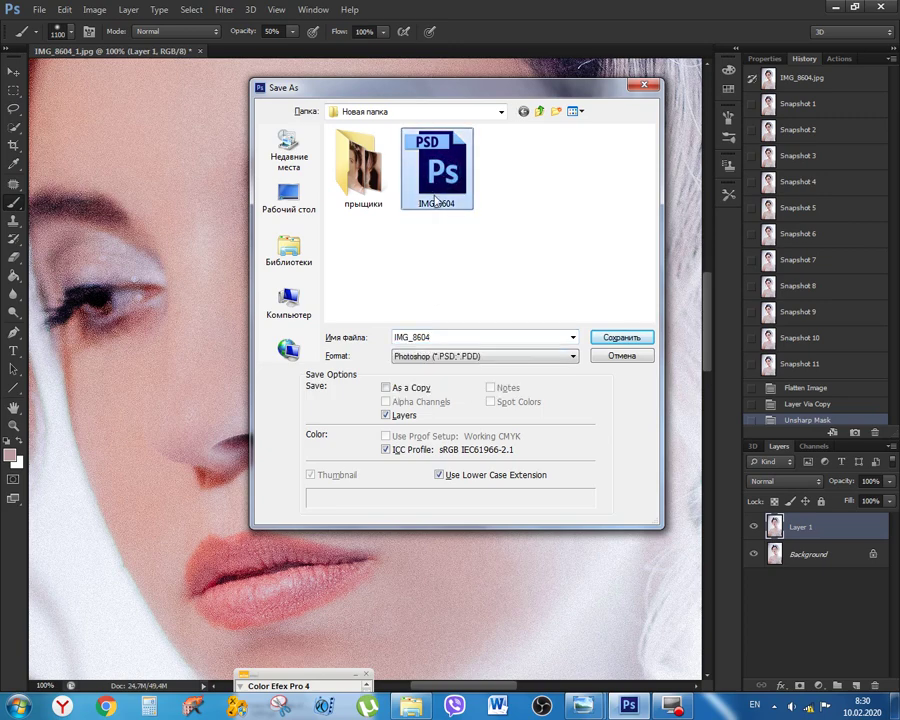
click(624, 339)
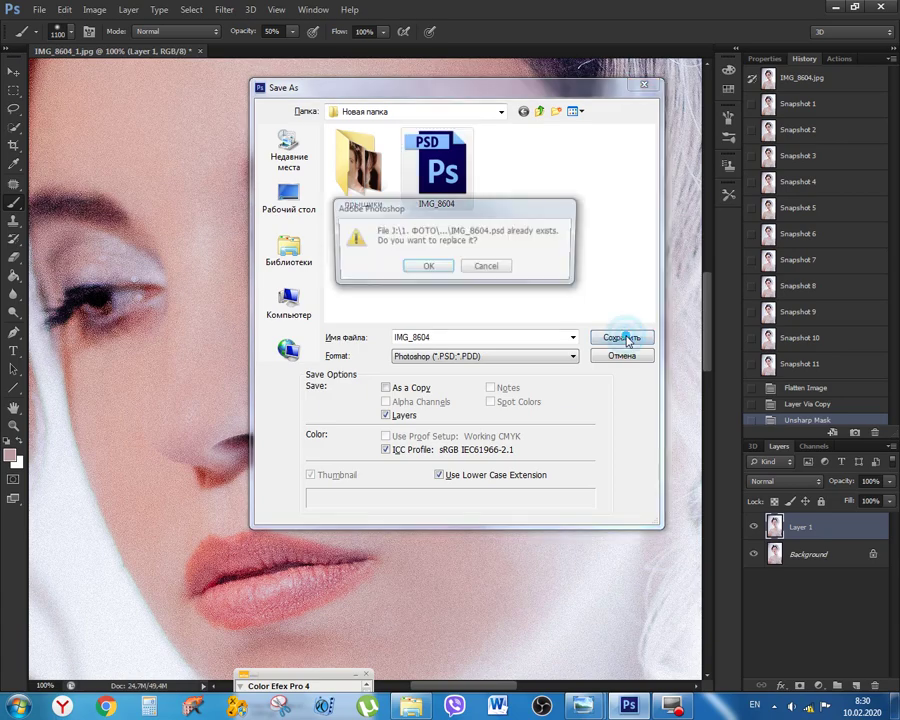
click(427, 267)
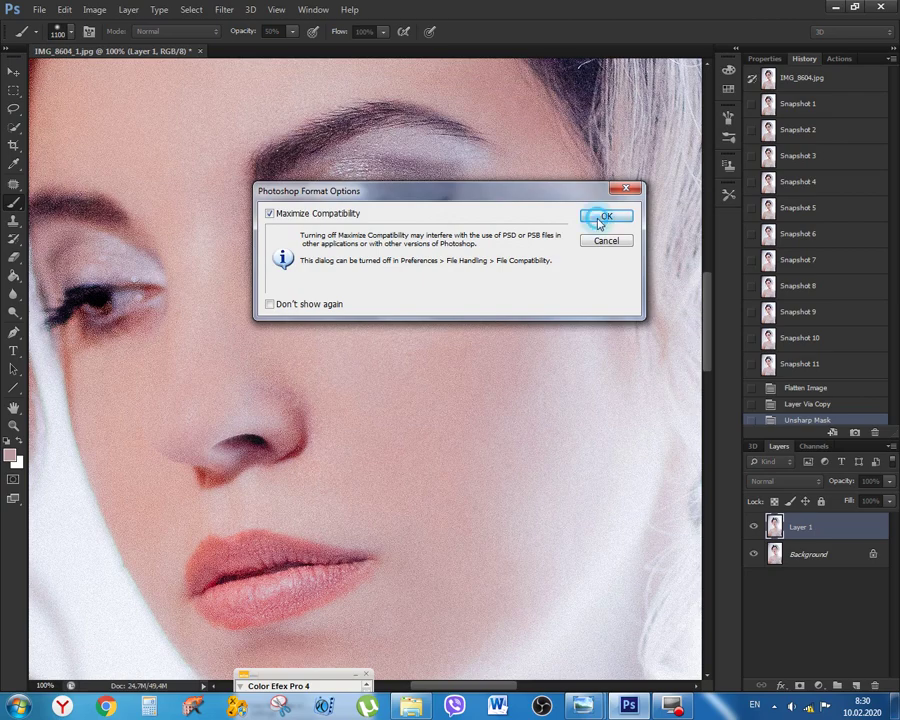
click(604, 215)
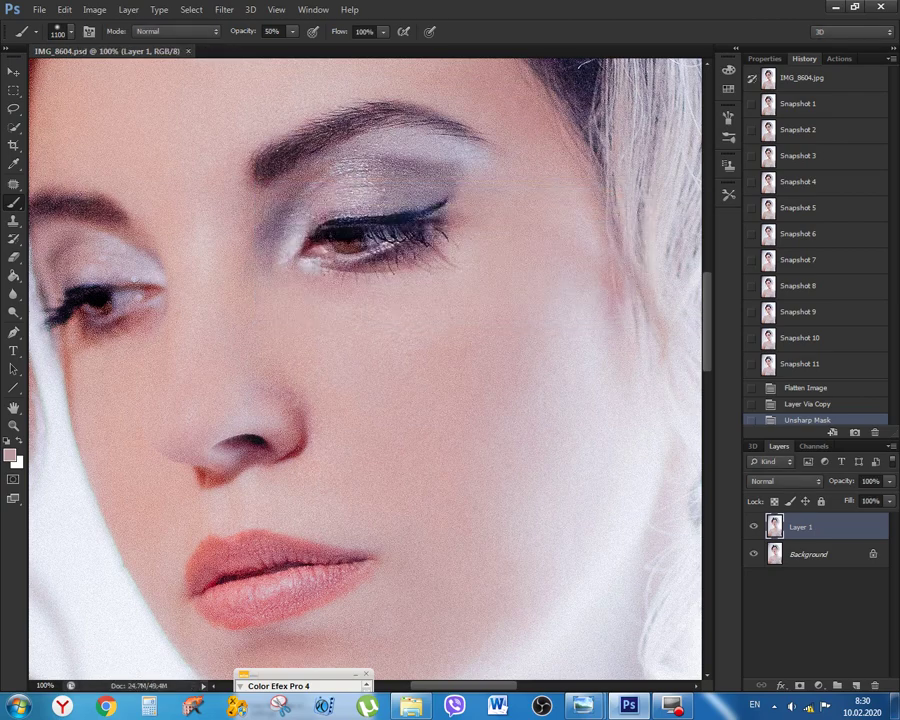
Switch to the photo folder and check the file details of the IMG_8604 PSD, the IMG_8604 JPEG and IMG_8604_1
key(alt+Tab)
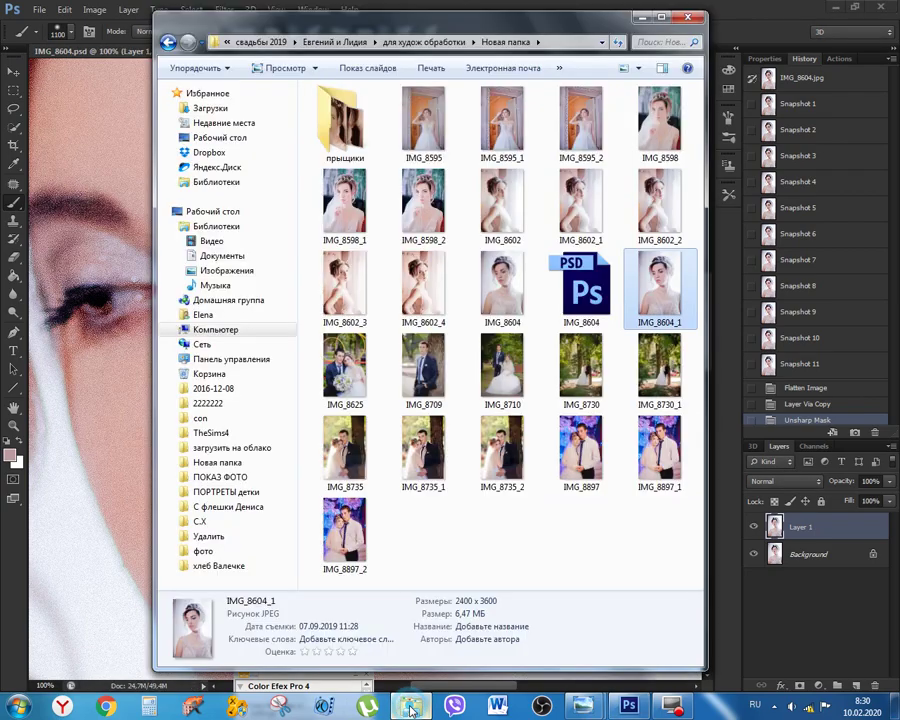
click(587, 288)
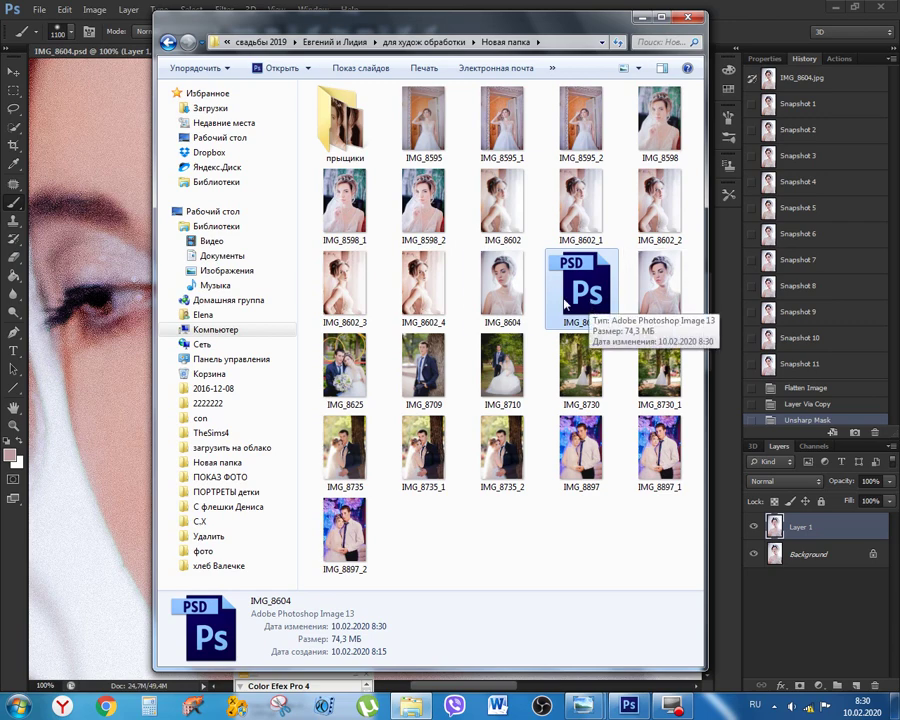
click(506, 296)
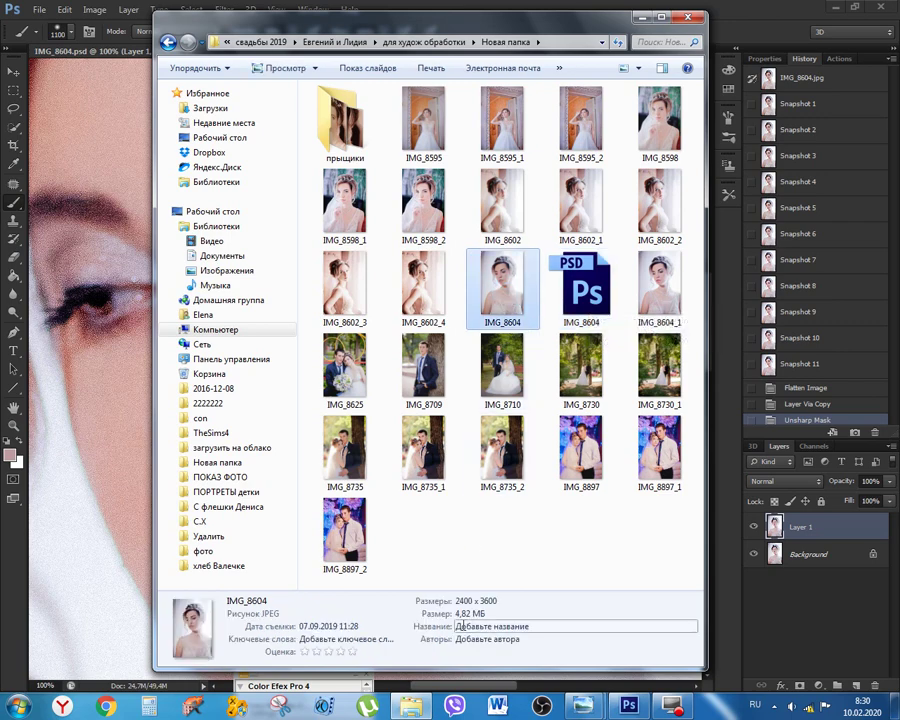
click(654, 287)
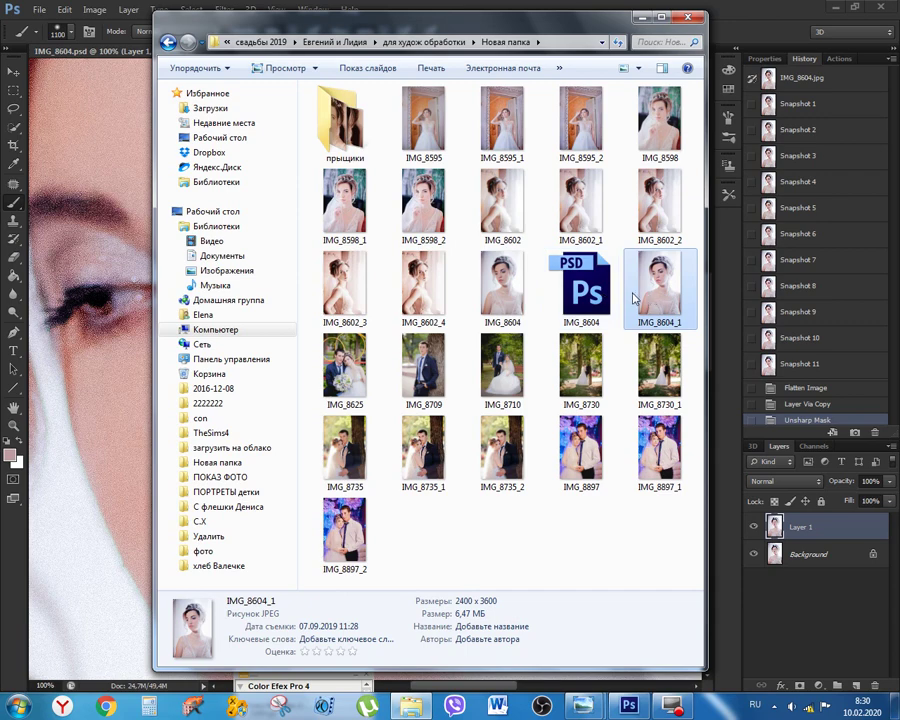
click(581, 290)
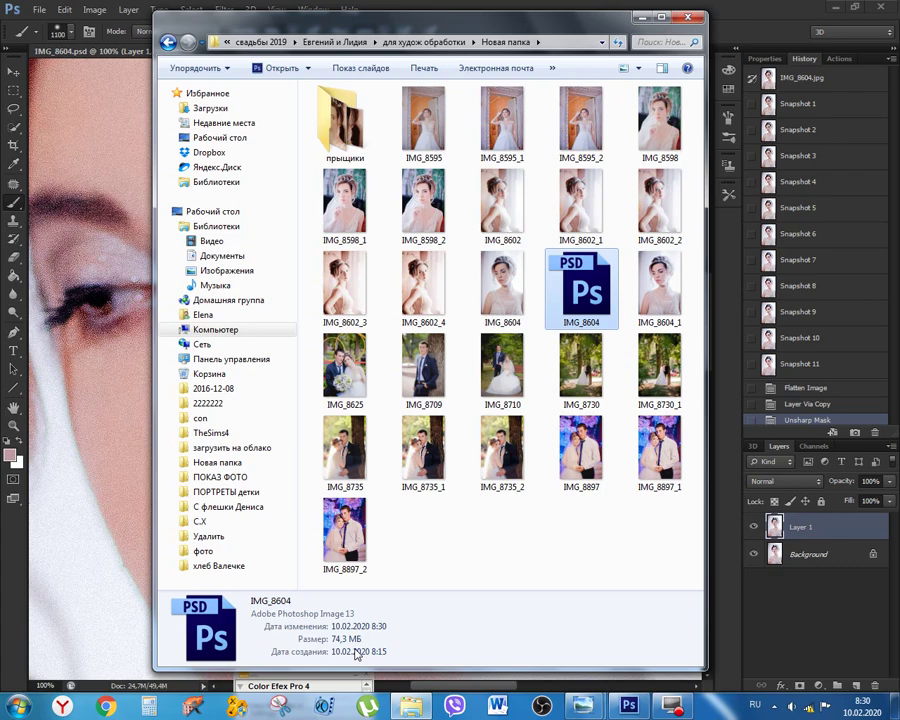
click(643, 18)
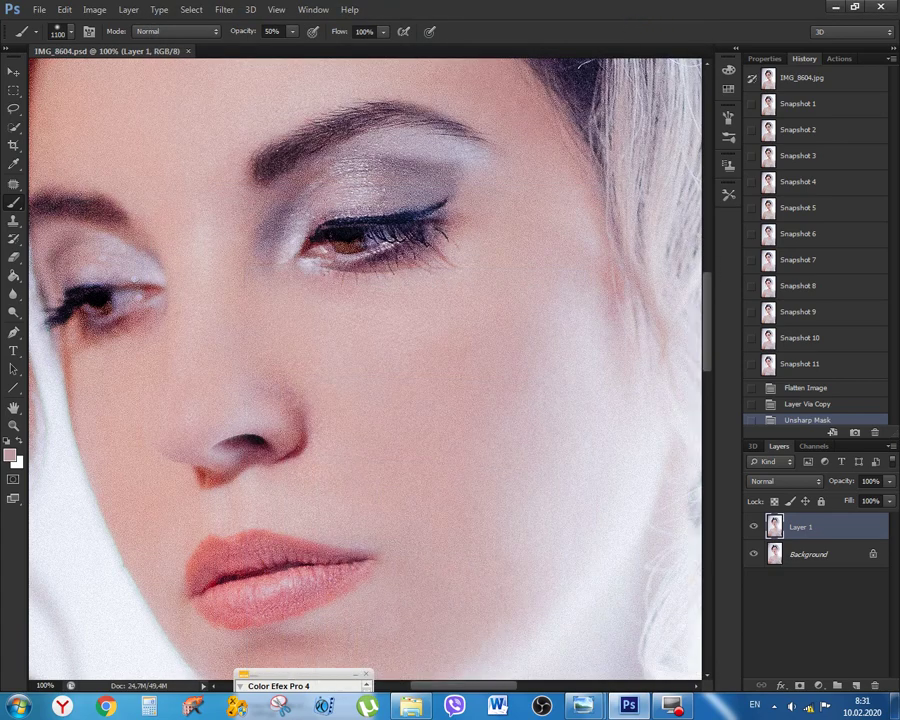
scroll(581, 297, down, 8)
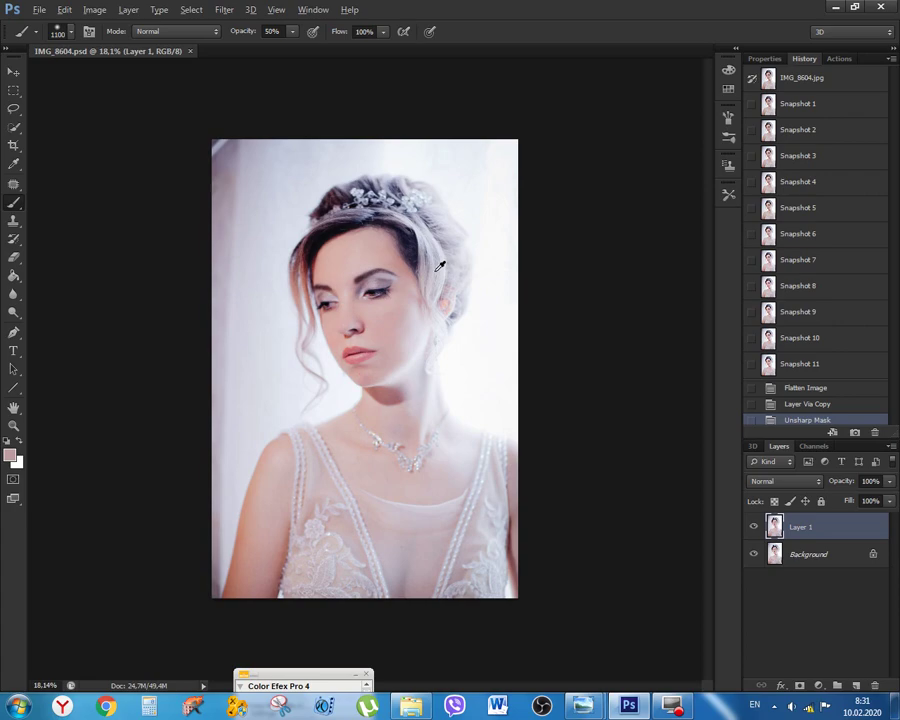
scroll(398, 268, up, 5)
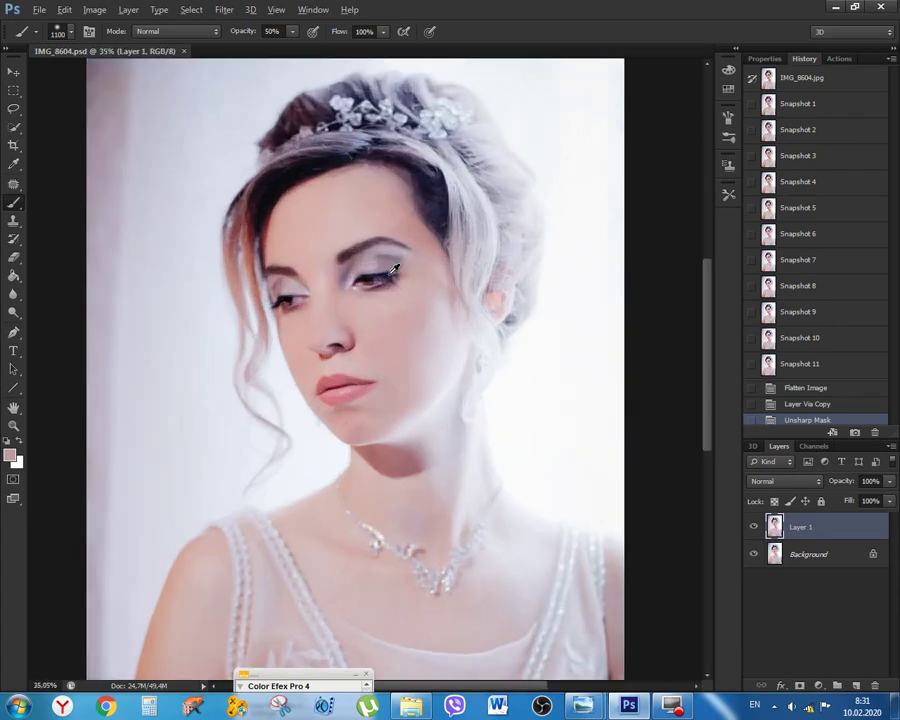
scroll(396, 271, up, 2)
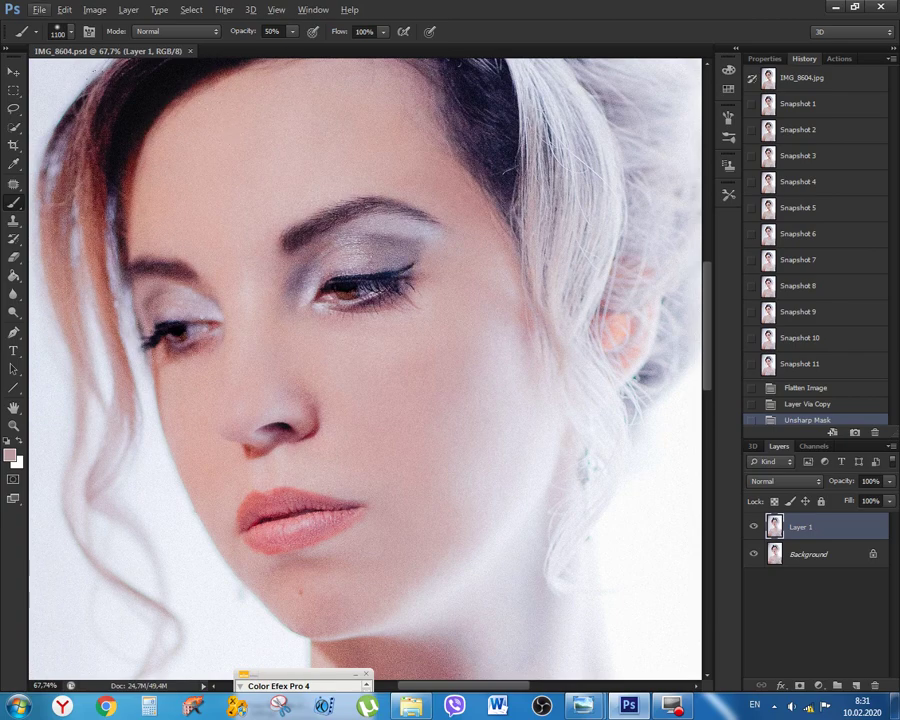
scroll(224, 193, up, 1)
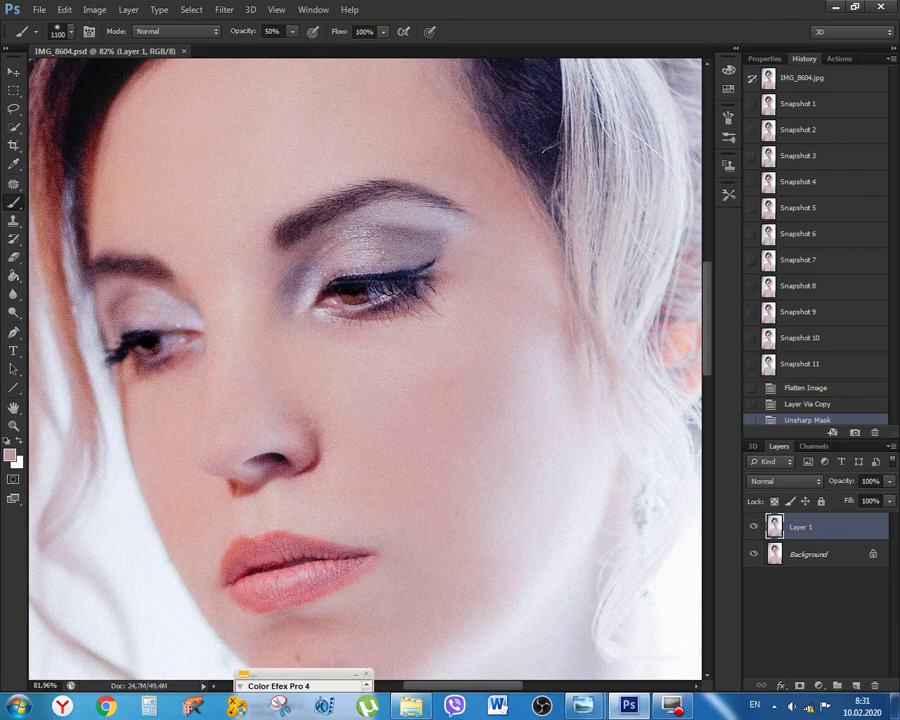
scroll(420, 307, down, 2)
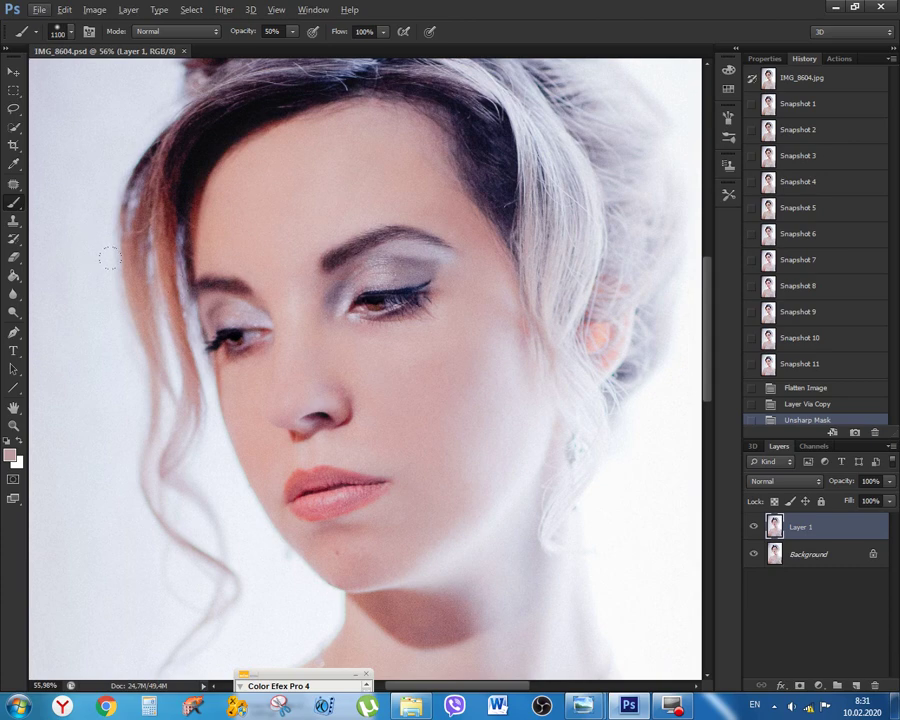
key(v)
click(837, 527)
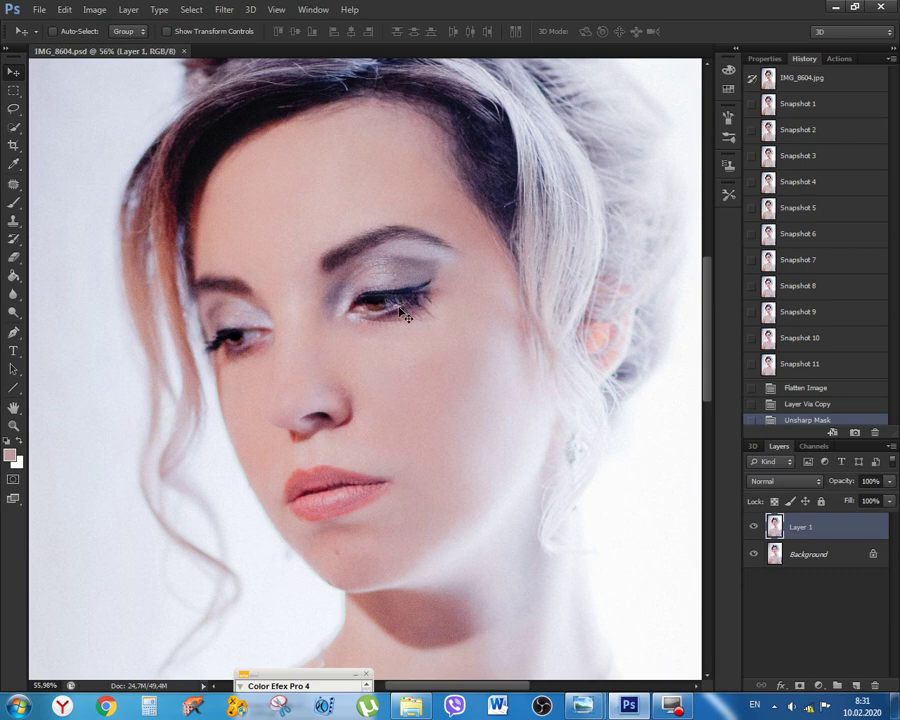
scroll(398, 300, up, 1)
scroll(390, 298, down, 1)
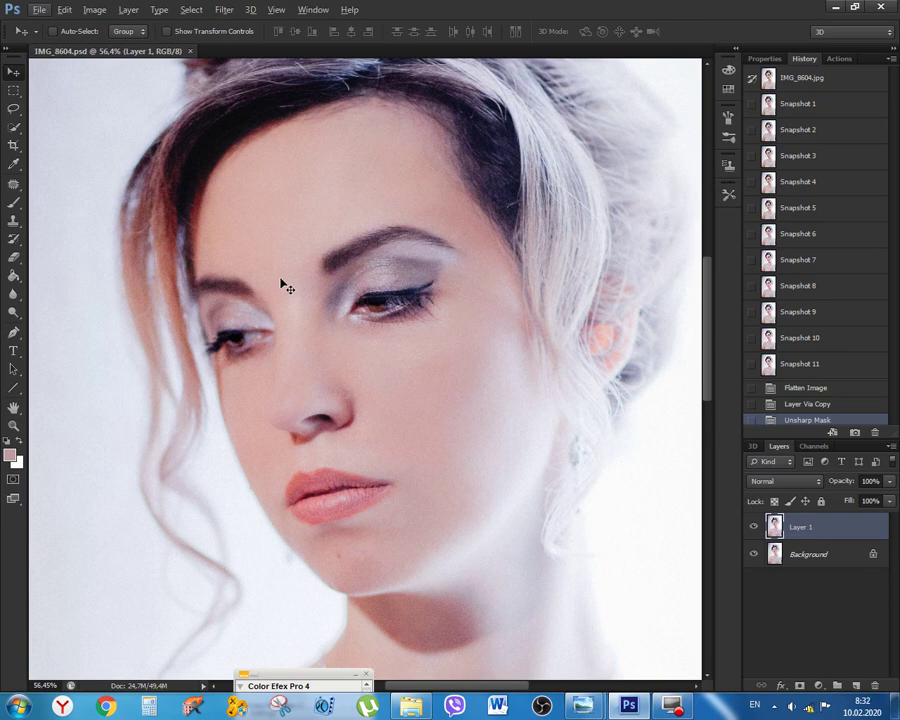
key(b)
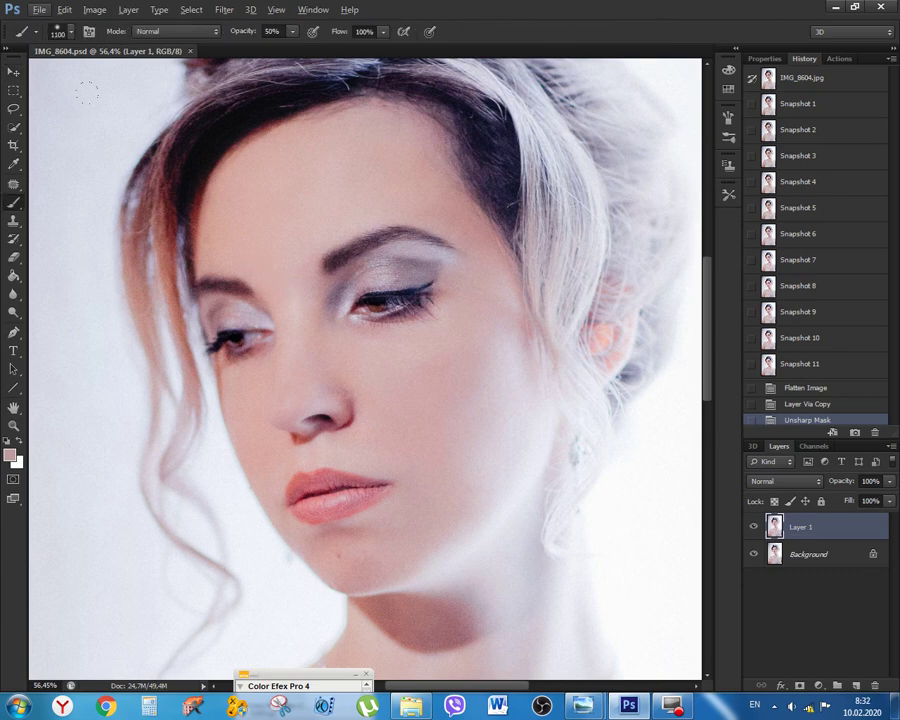
Lighten the forehead on Layer 1 using the Dodge tool with a 250 px brush
key(o)
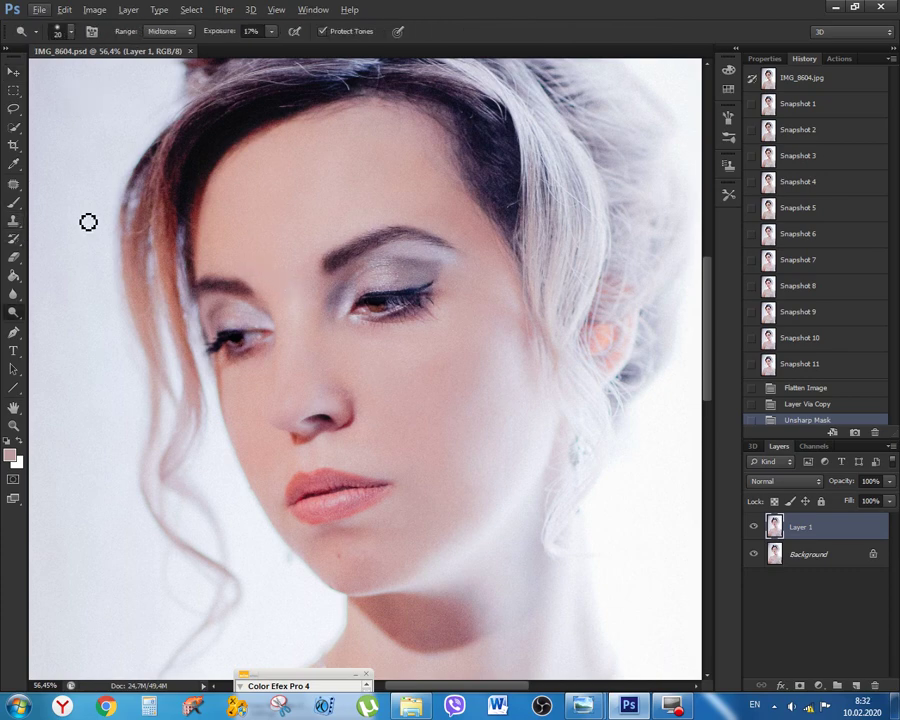
right_click(14, 314)
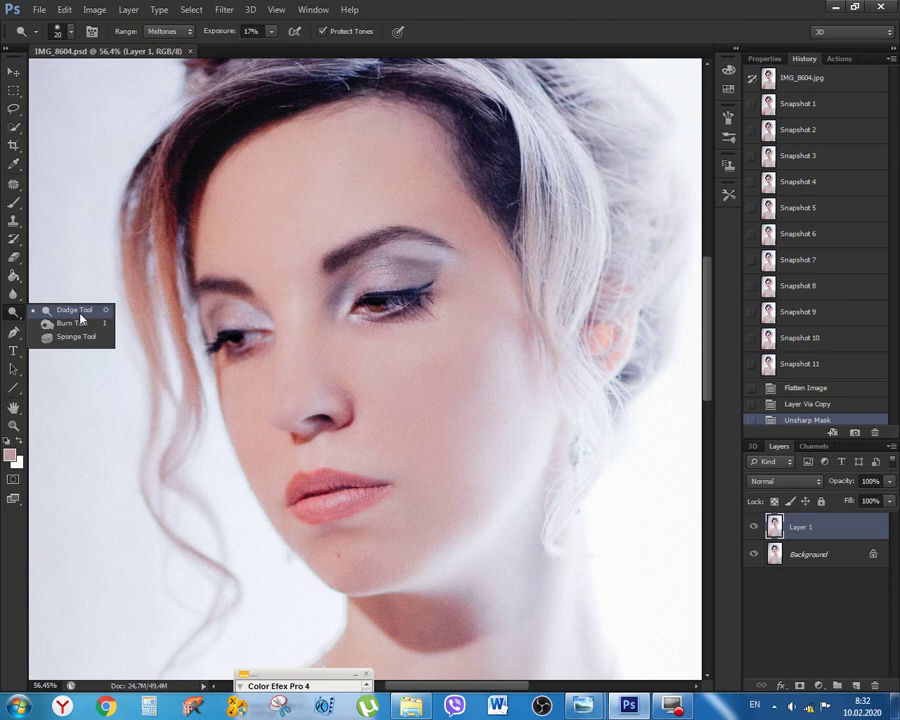
click(264, 235)
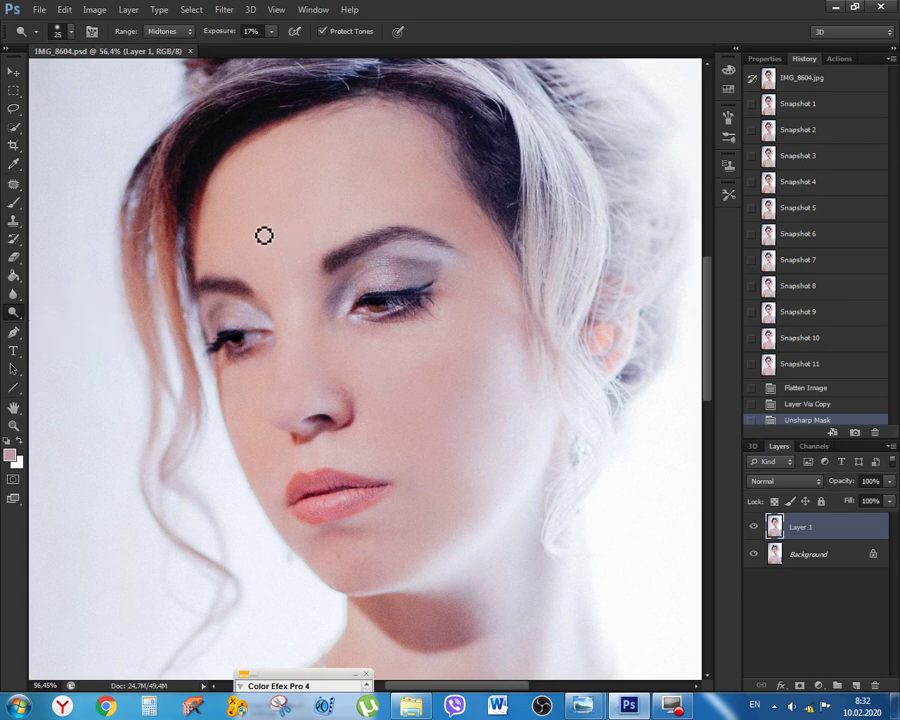
key(bracketright)
key(bracketright)
key(bracketright)
key(bracketright)
key(bracketright)
key(bracketright)
key(bracketright)
key(bracketright)
key(bracketright)
key(bracketright)
key(bracketright)
key(bracketright)
key(bracketright)
click(237, 214)
drag(339, 152, 252, 293)
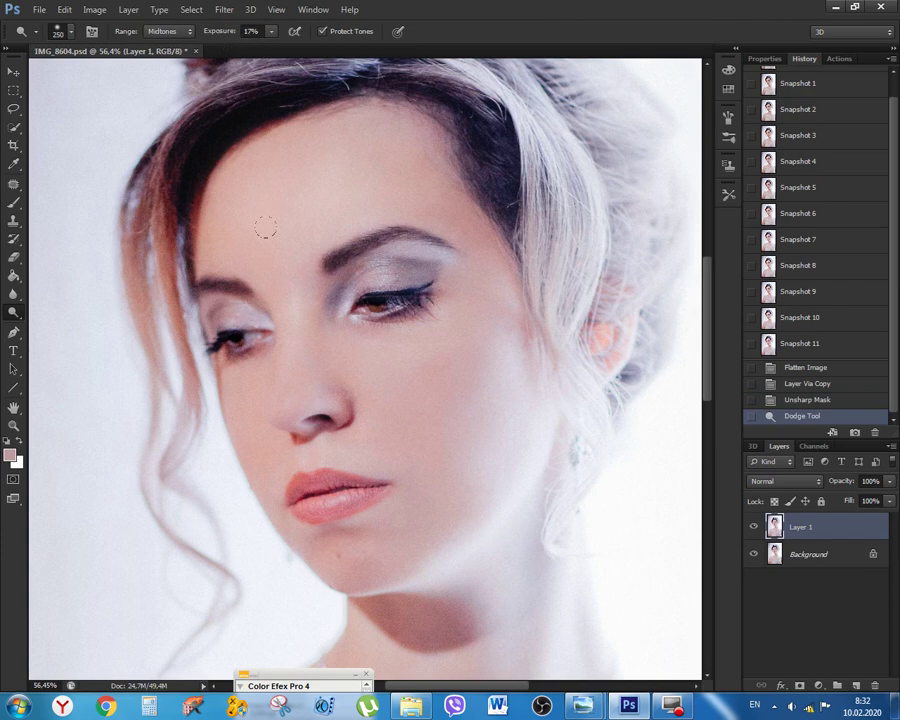
Dodge the nose bridge, the skin above the upper lip and the chin with a 100 px brush
key(bracketleft)
key(bracketleft)
key(bracketleft)
key(bracketleft)
click(283, 321)
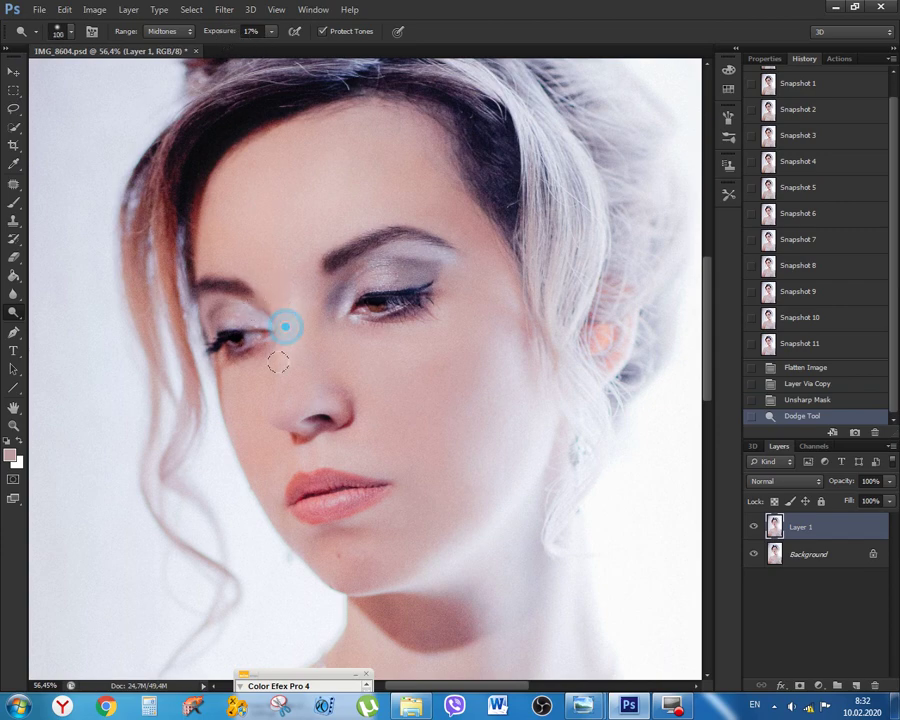
click(290, 450)
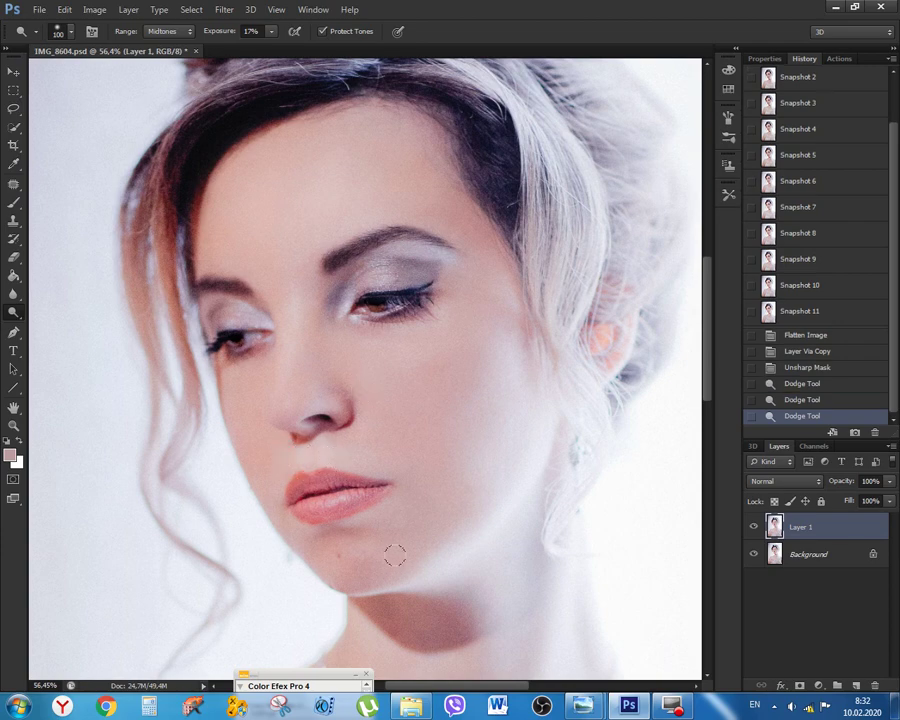
click(340, 540)
key(bracketright)
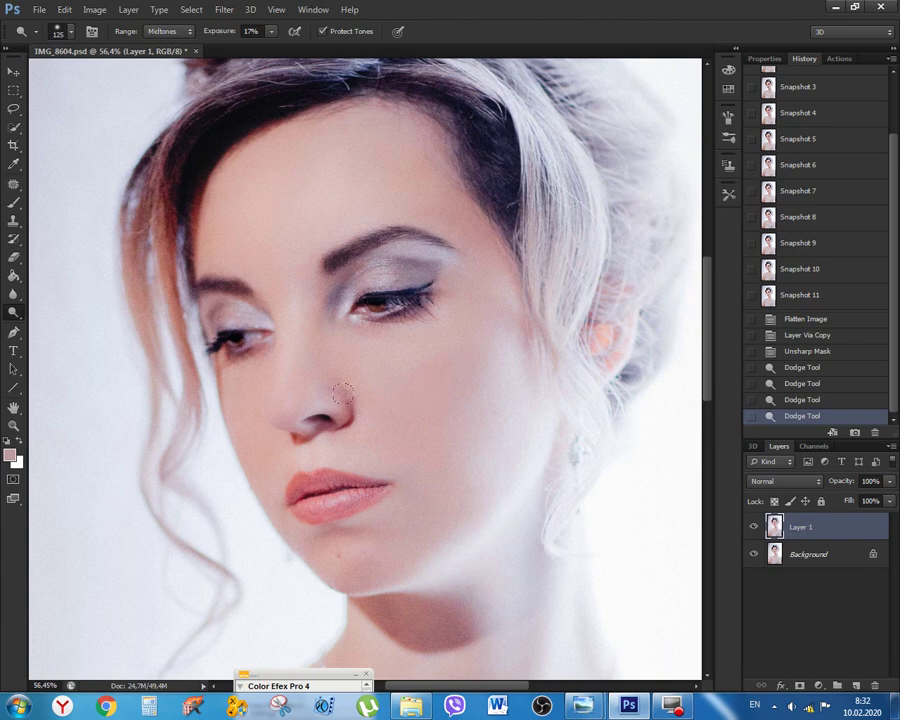
Compare Layer 1 with the background, and dodge the areas under both eyes with a 100 px brush
click(753, 529)
click(754, 530)
key(bracketleft)
click(352, 313)
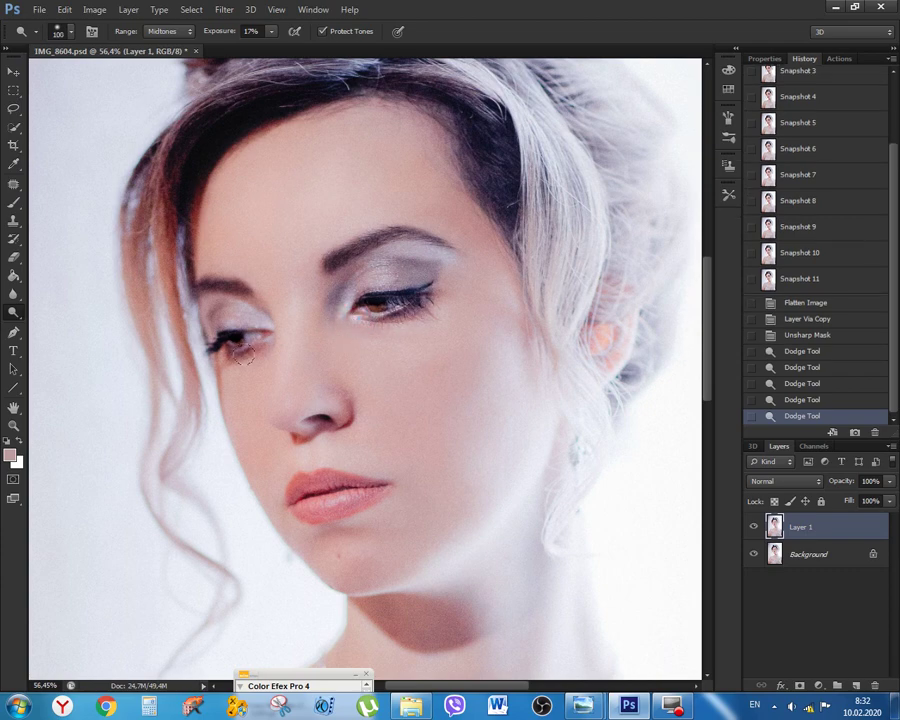
drag(220, 352, 232, 362)
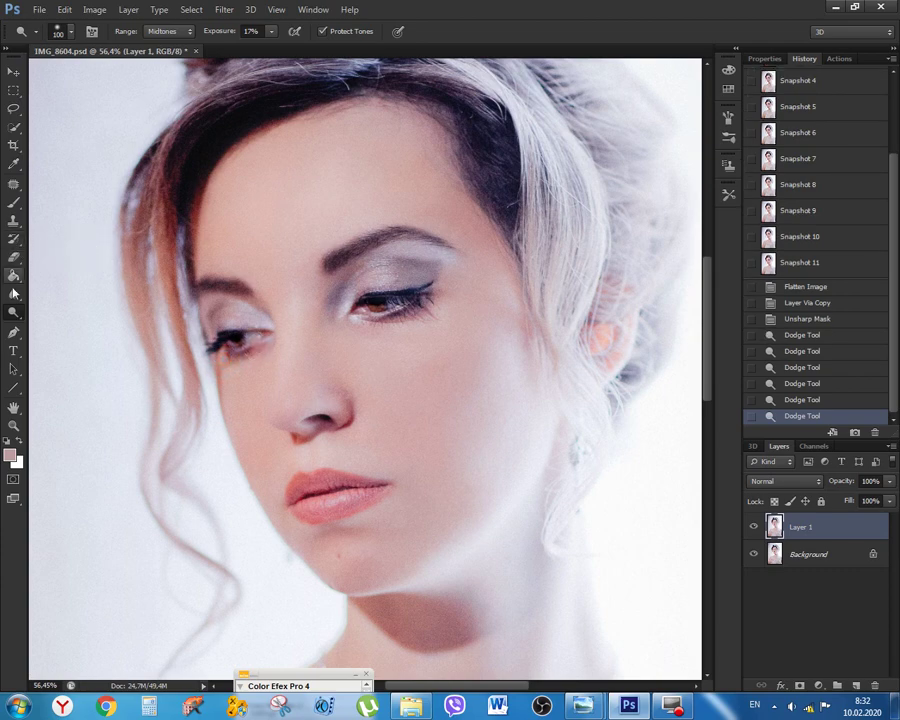
Darken both upper eyelids using the Burn tool on the shadows with a 125 px brush
key(i)
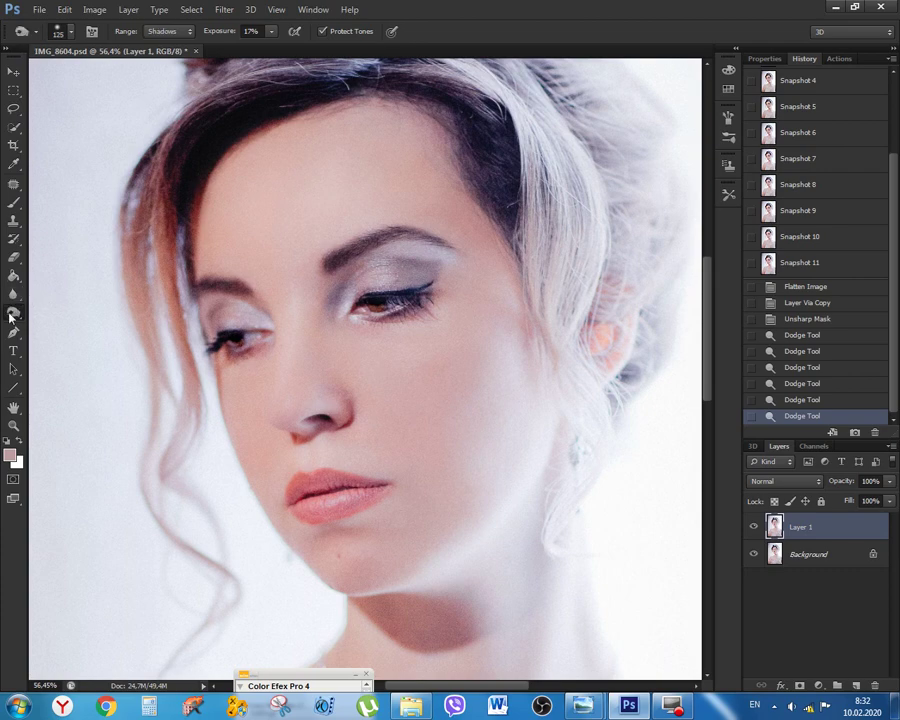
right_click(9, 312)
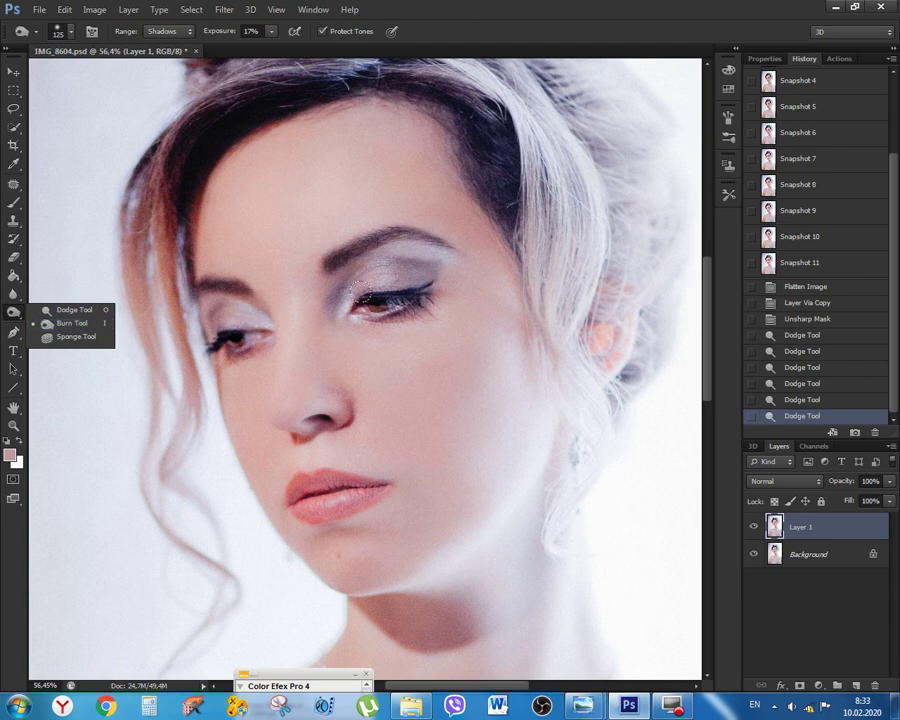
key(bracketright)
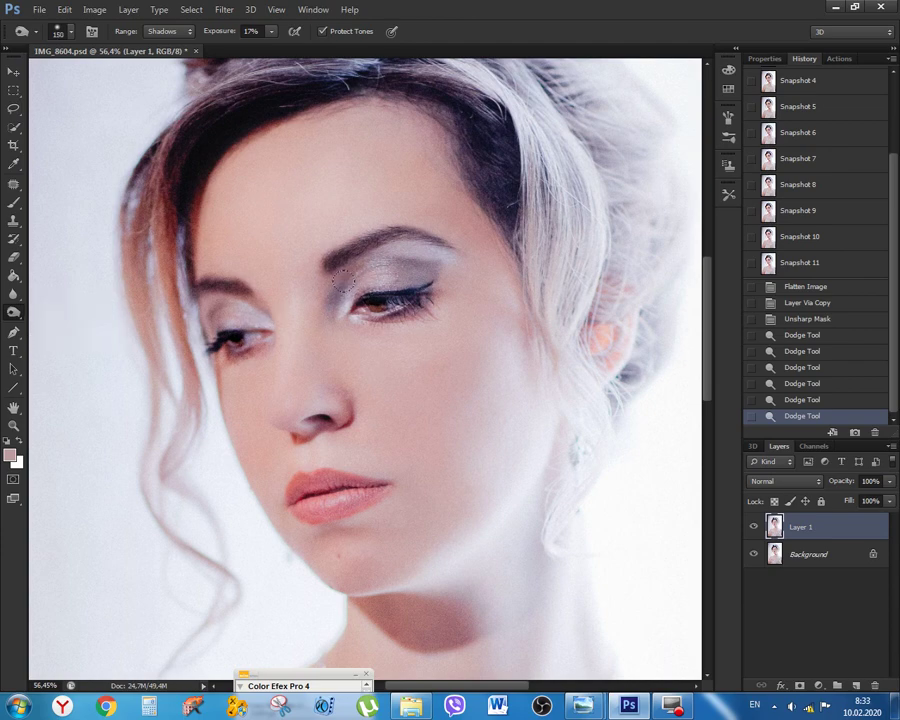
key(bracketleft)
drag(400, 272, 318, 308)
drag(237, 318, 192, 323)
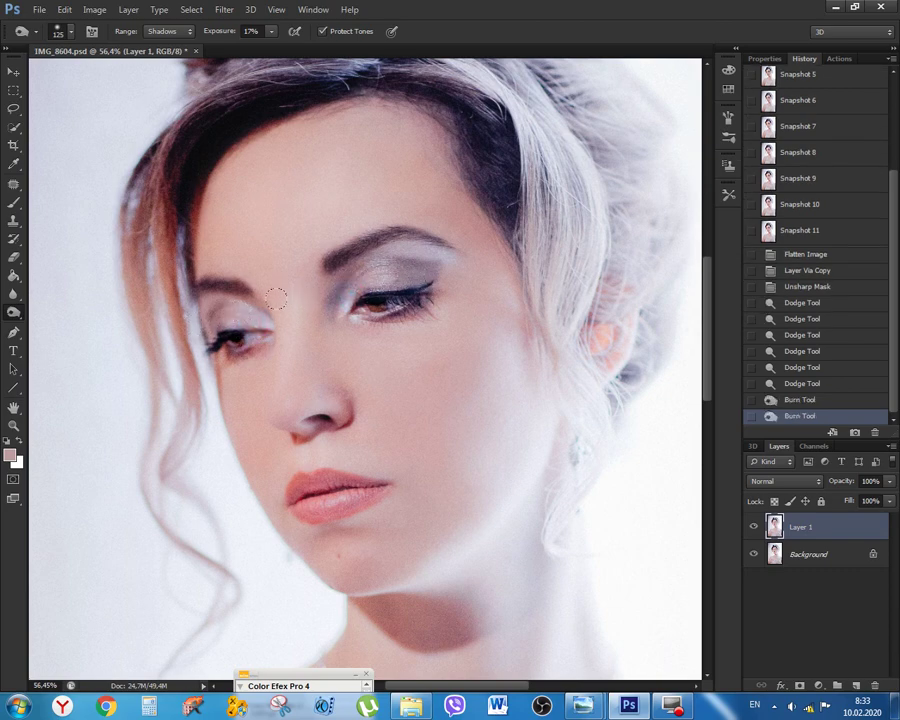
key(bracketright)
key(Delete)
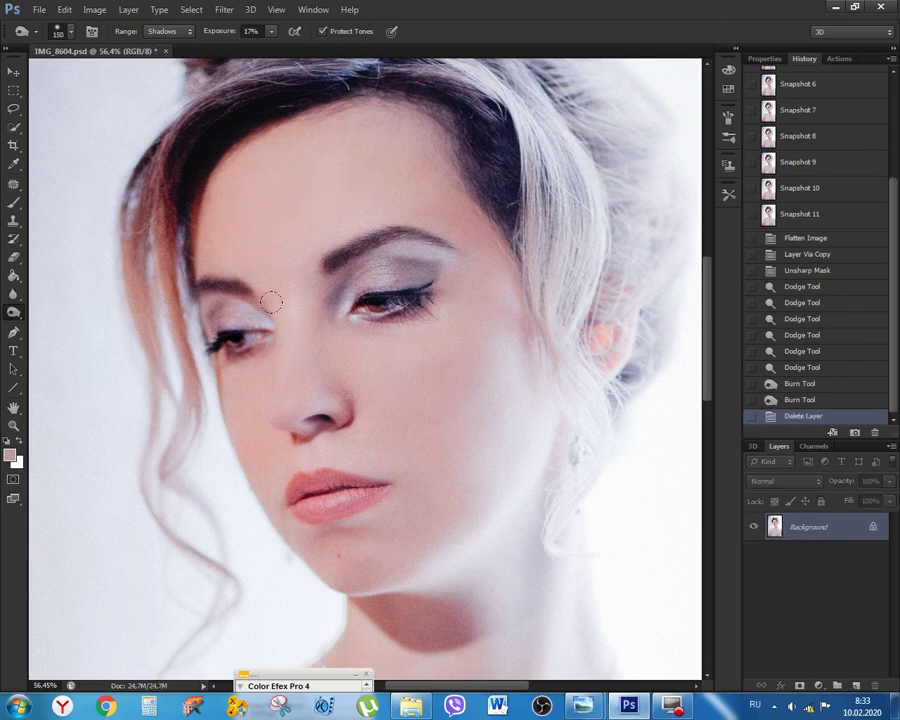
click(820, 400)
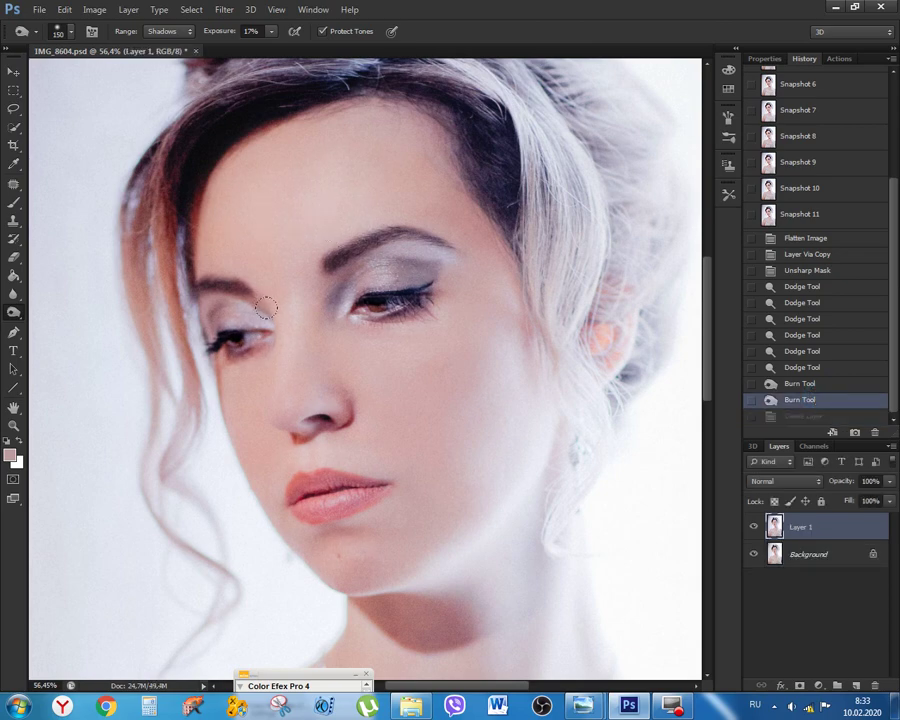
Burn the bridge of the nose between the eyes, and the temple and cheek with a 250 px brush
drag(272, 308, 291, 301)
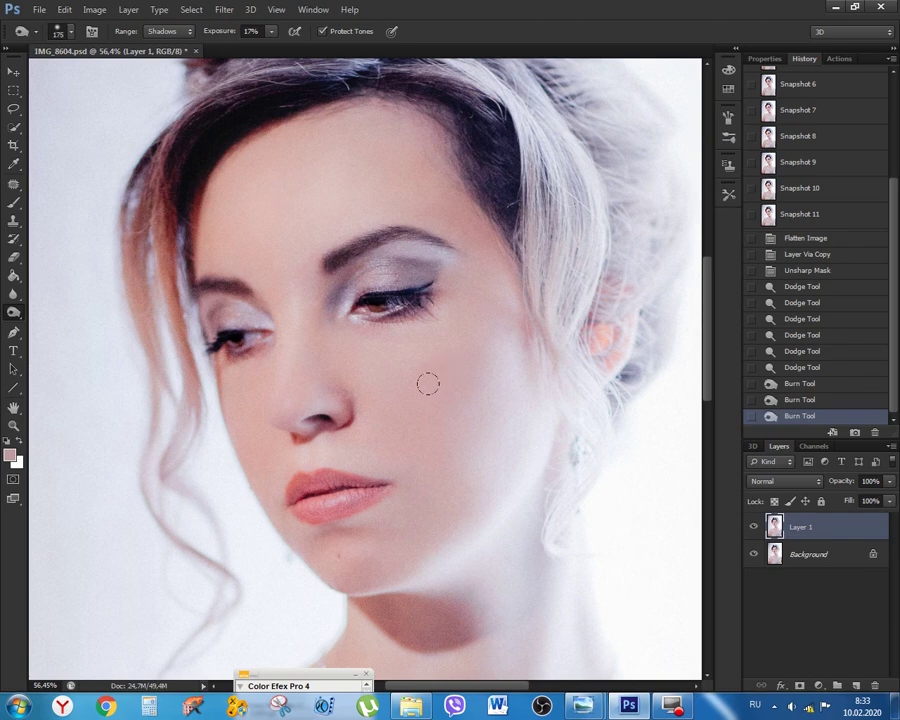
key(bracketright)
key(bracketright)
drag(460, 283, 421, 406)
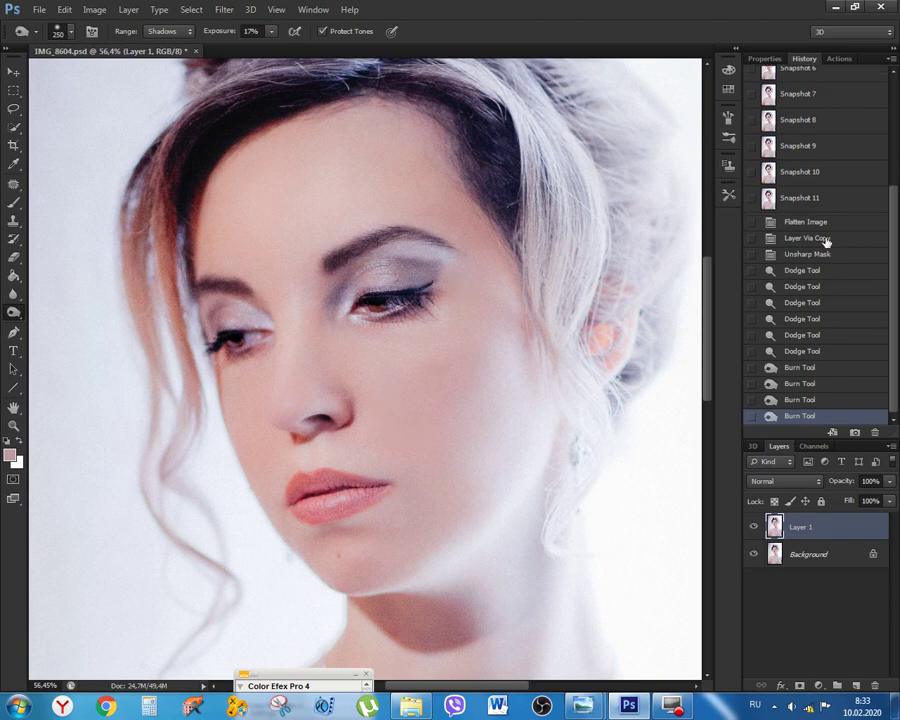
Compare the whole portrait with Layer 1 shown and hidden, and take a history snapshot of the retouched state
click(754, 527)
click(754, 527)
alt+scroll(497, 464, down, 4)
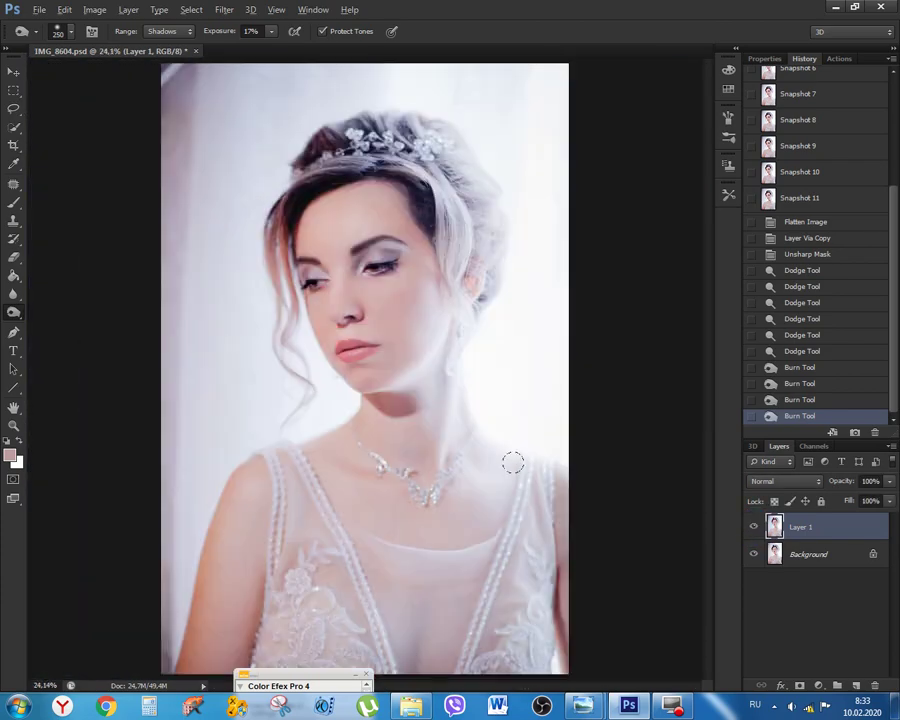
click(754, 527)
click(754, 527)
click(754, 527)
click(754, 527)
click(754, 527)
click(754, 527)
click(754, 527)
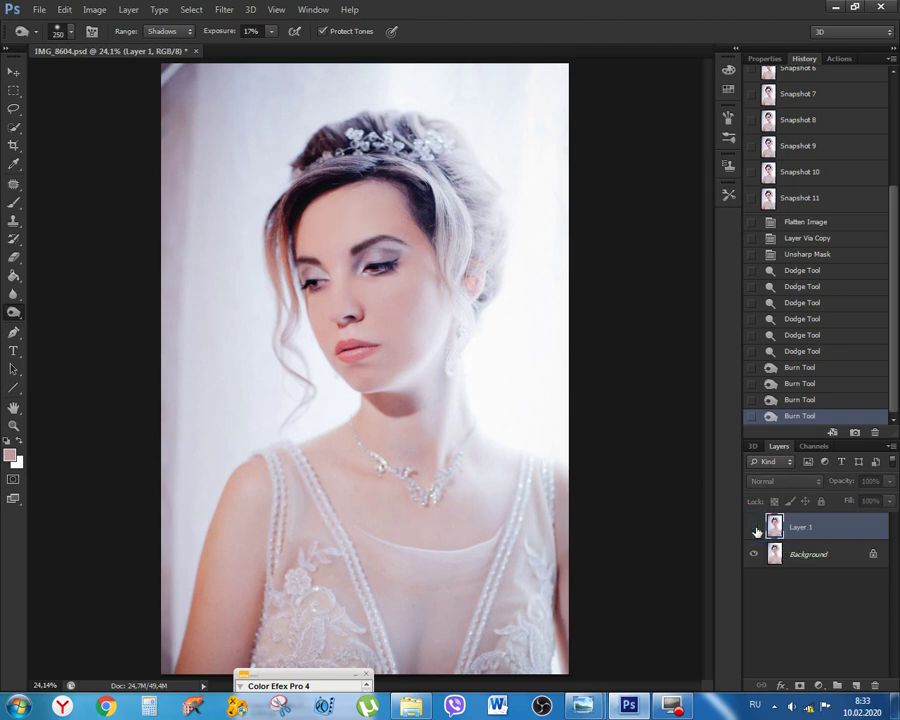
click(754, 527)
click(754, 527)
click(754, 527)
click(754, 527)
click(754, 527)
click(754, 527)
click(754, 527)
click(754, 527)
click(754, 527)
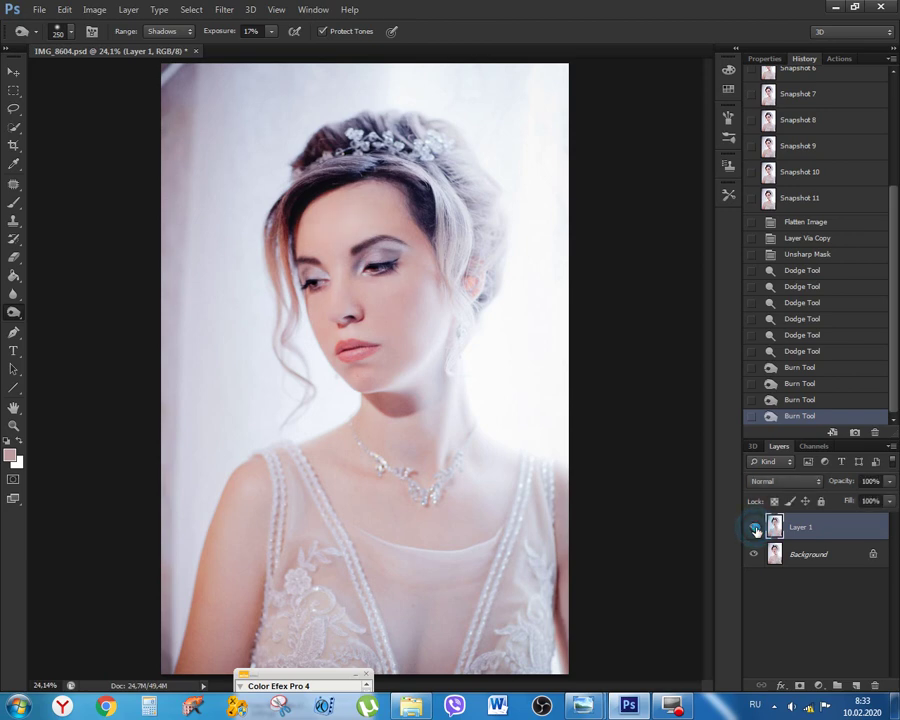
click(754, 527)
click(754, 527)
click(755, 527)
click(755, 527)
click(755, 528)
click(755, 528)
click(856, 432)
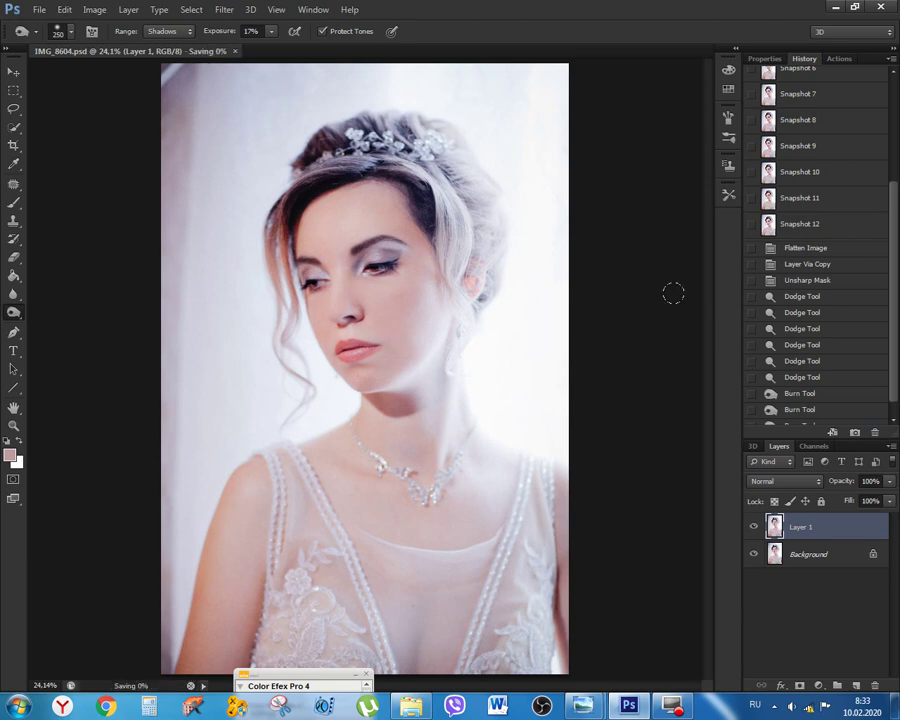
Save the layered PSD and flatten the image into a single background layer
key(s)
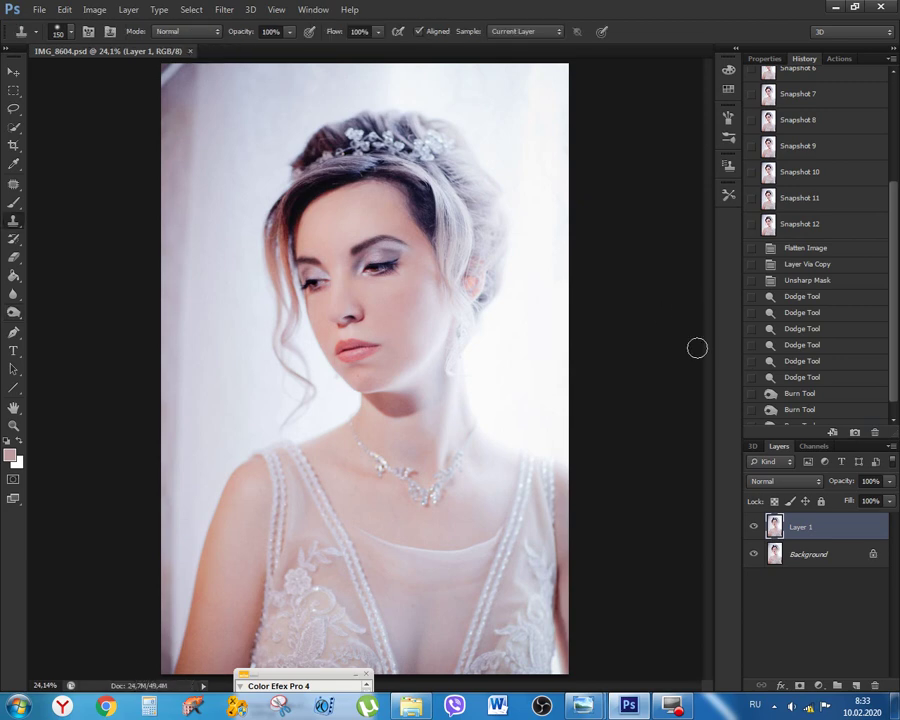
key(ctrl+shift+e)
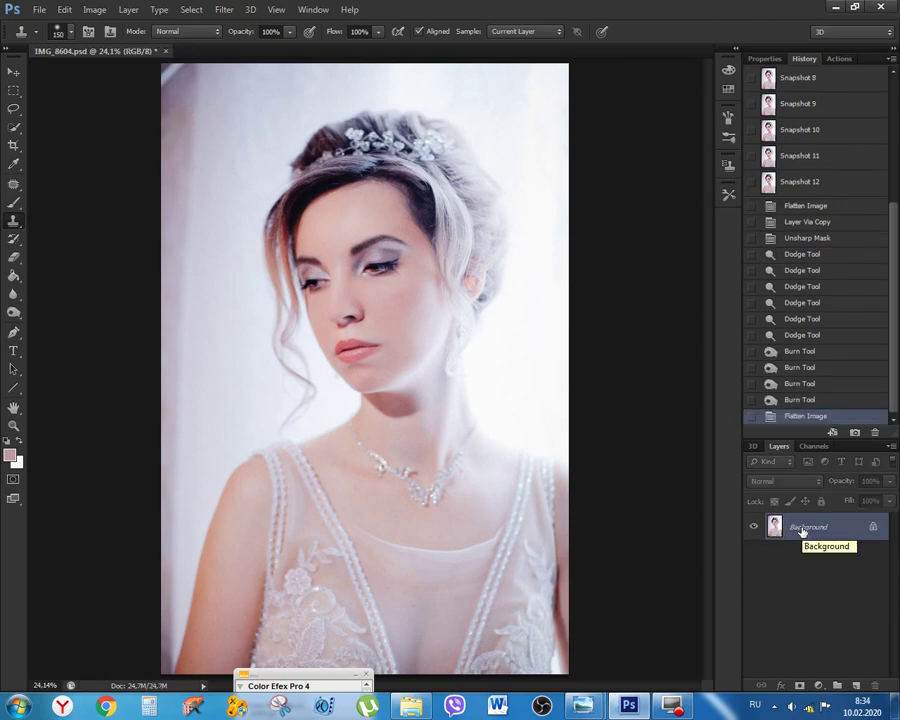
key(ctrl+shift+s)
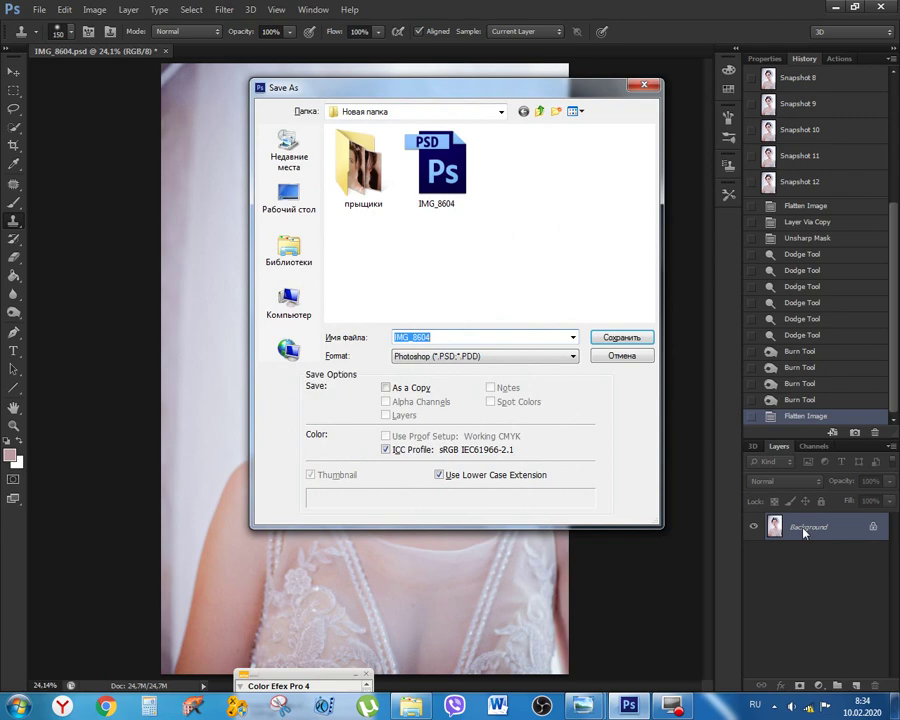
click(570, 356)
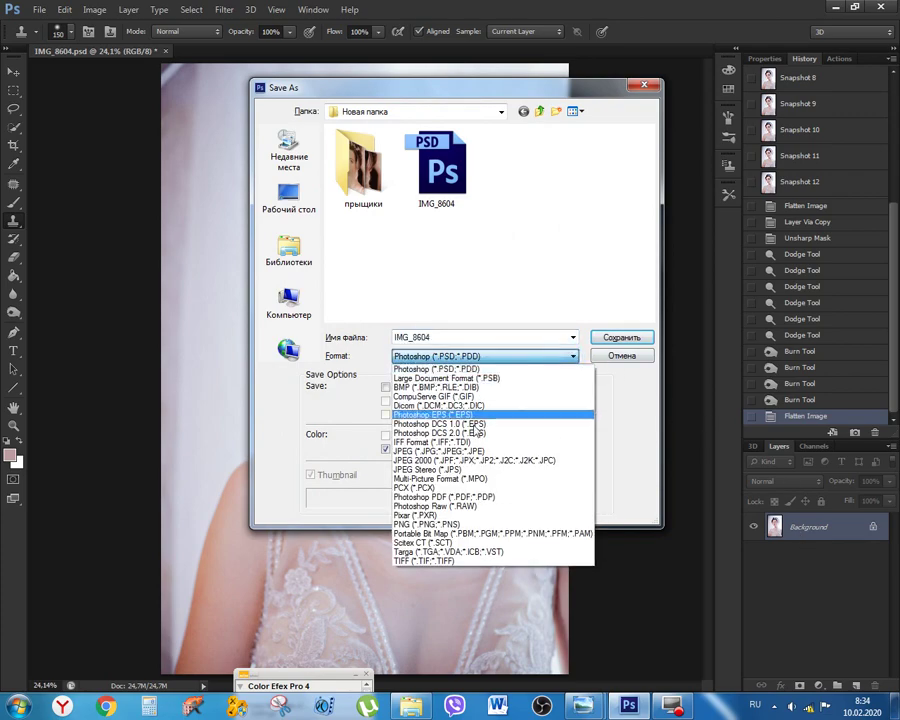
click(444, 451)
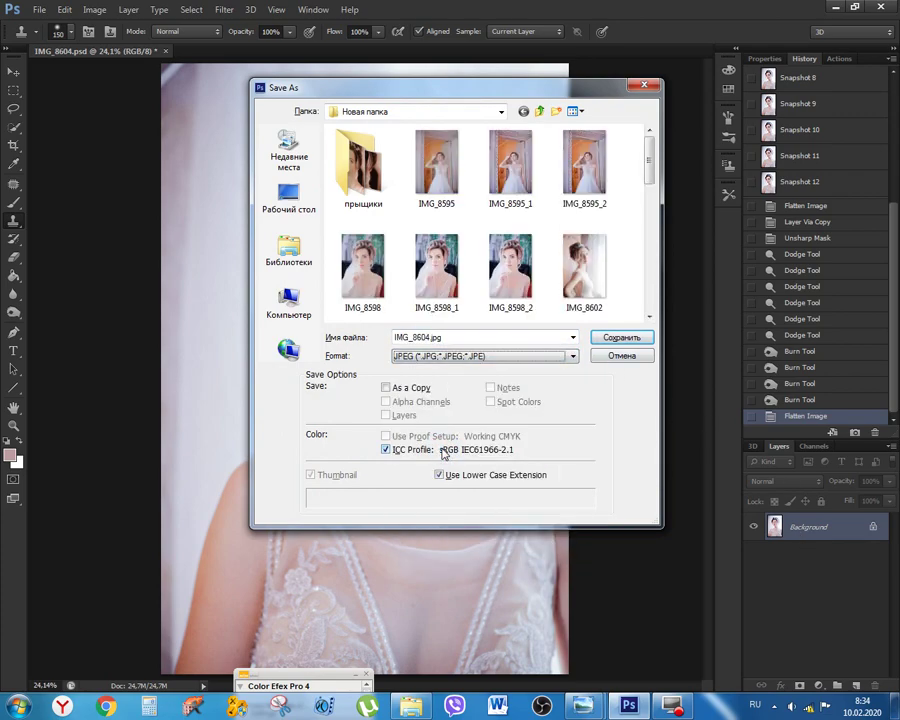
click(475, 337)
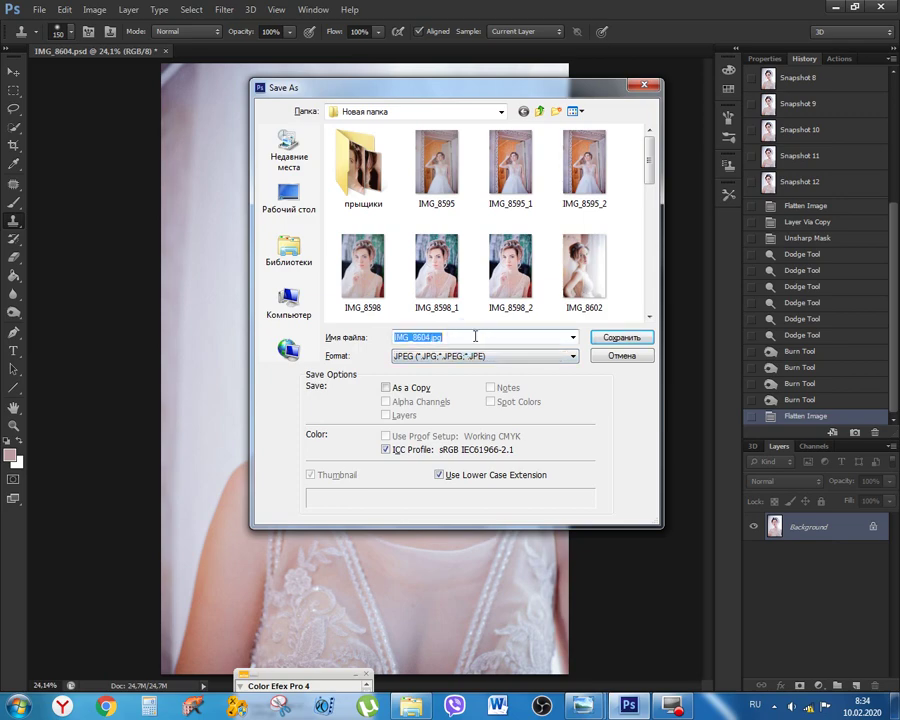
key(BackSpace)
click(628, 362)
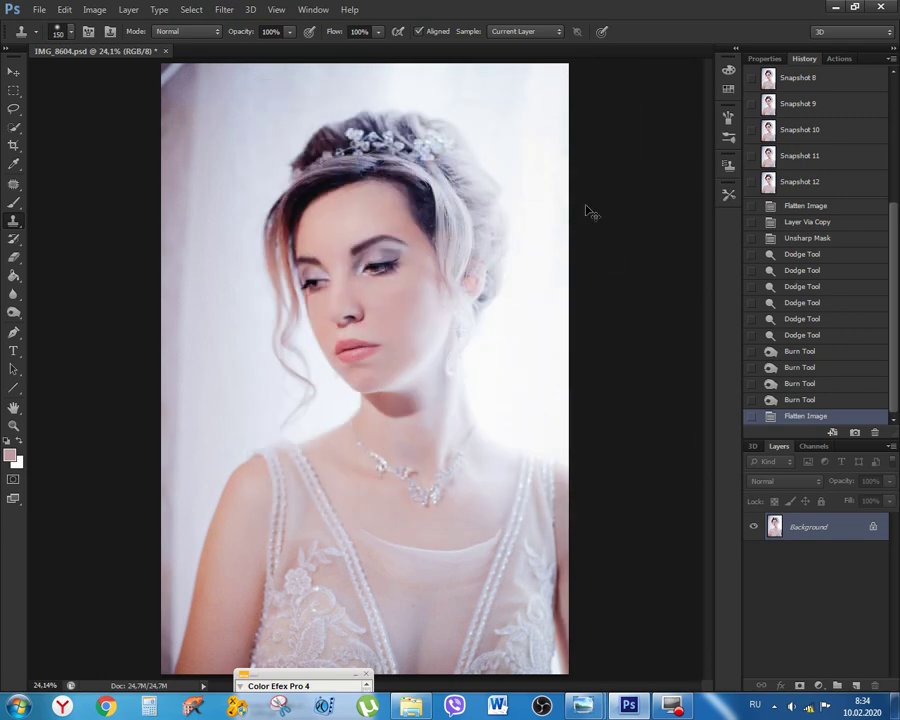
Save the flattened portrait as a JPEG named IMG_8604_2 at quality 12 with the Baseline ("Standard") format
key(ctrl+shift+s)
click(443, 335)
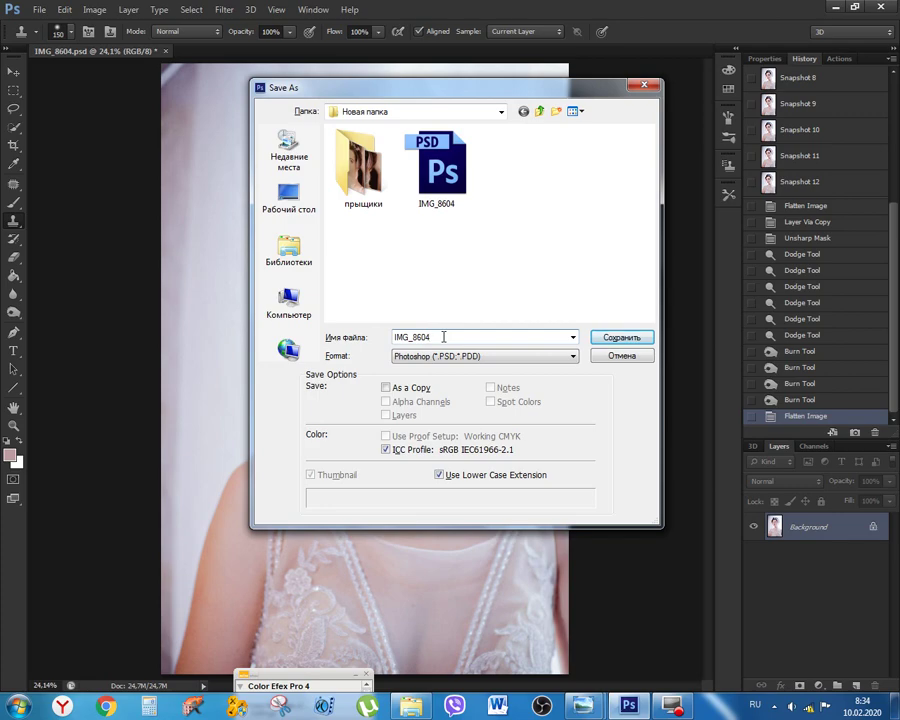
text(_2)
click(495, 358)
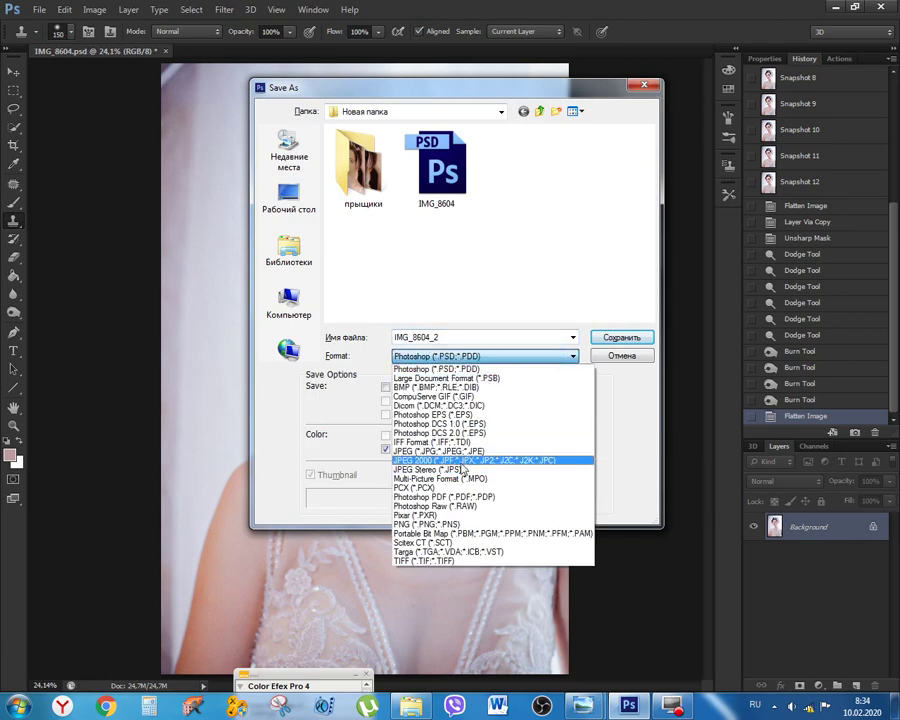
click(450, 451)
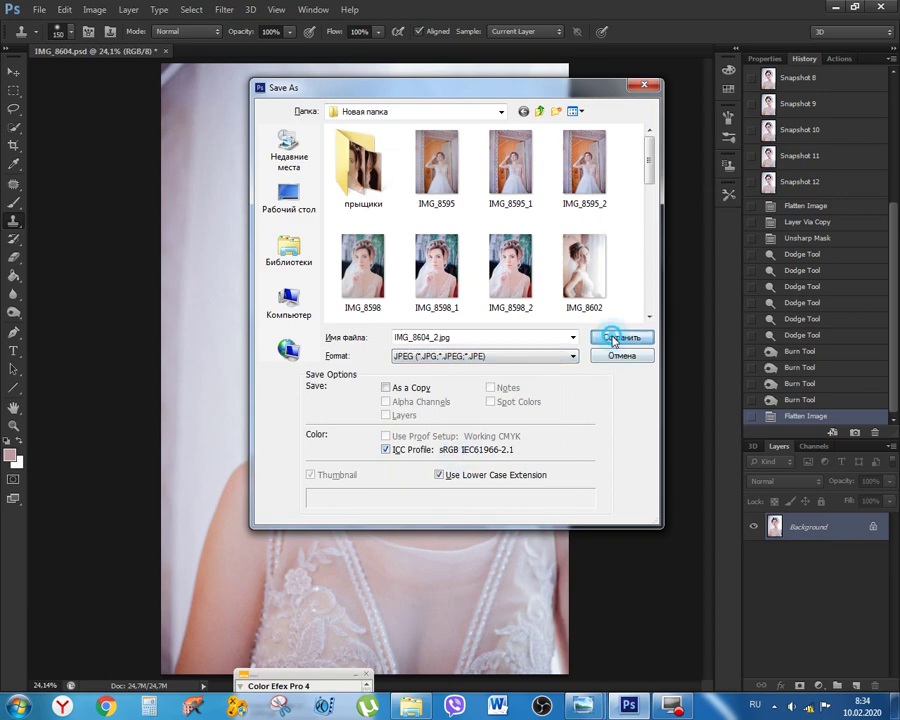
click(613, 342)
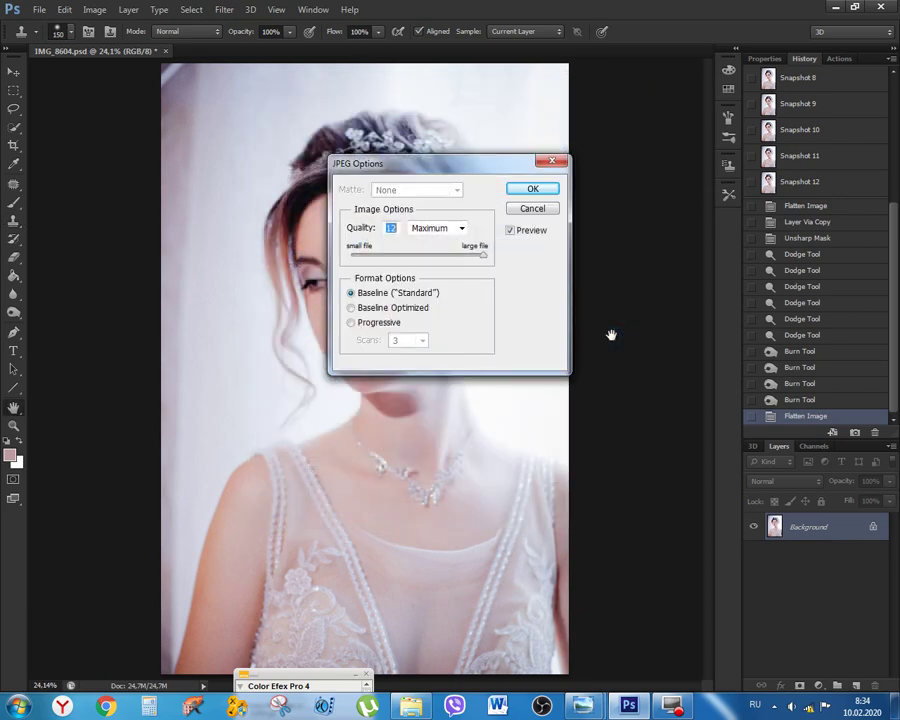
click(543, 189)
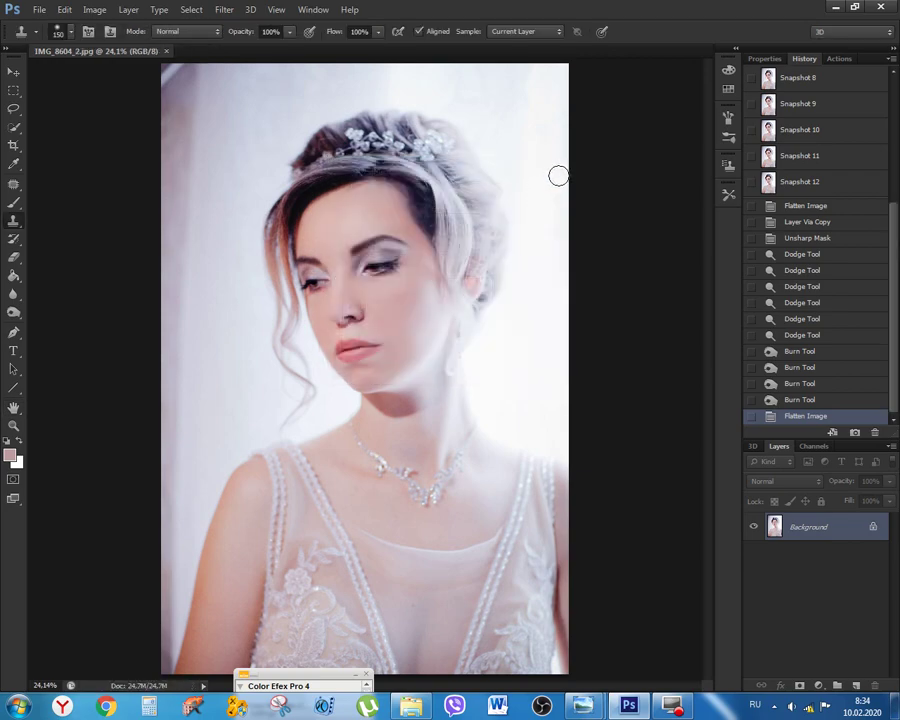
Open IMG_8604_2 from its folder in Windows Photo Viewer and inspect the lips, nose and eyes at actual size
click(414, 707)
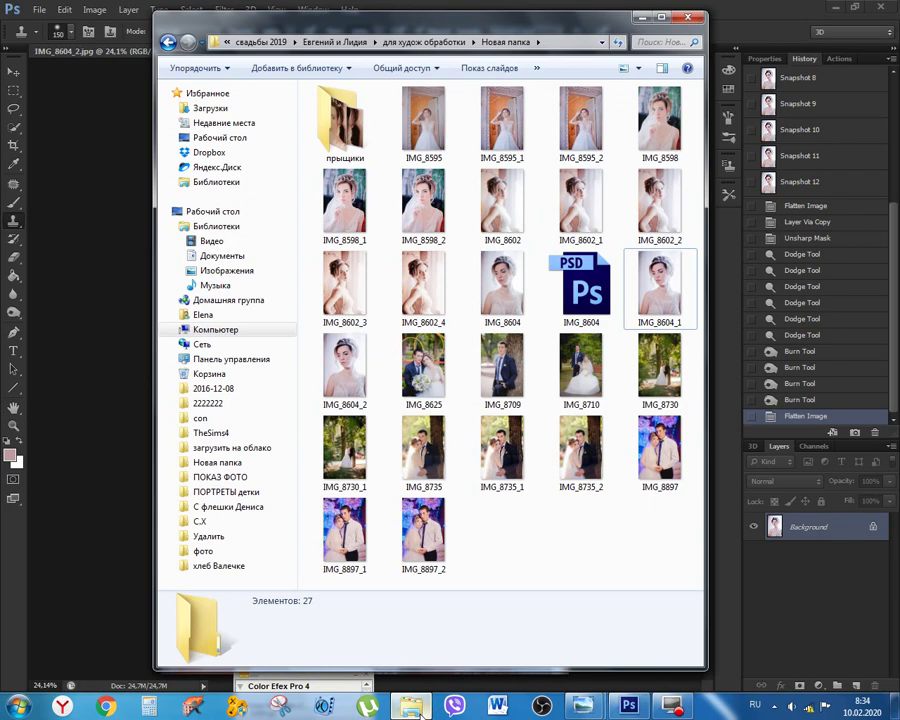
double_click(345, 368)
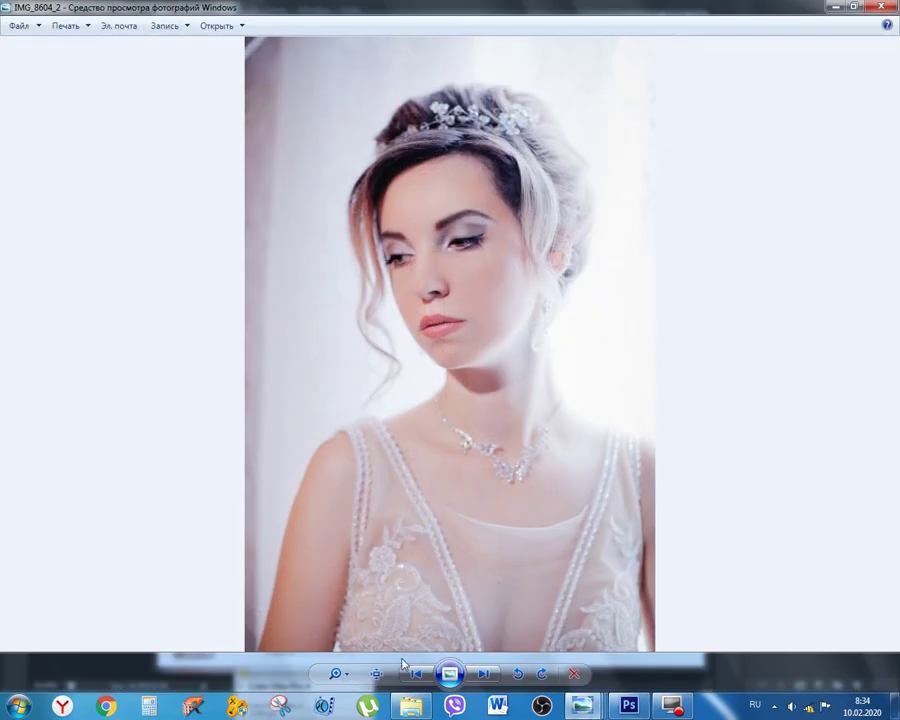
click(376, 675)
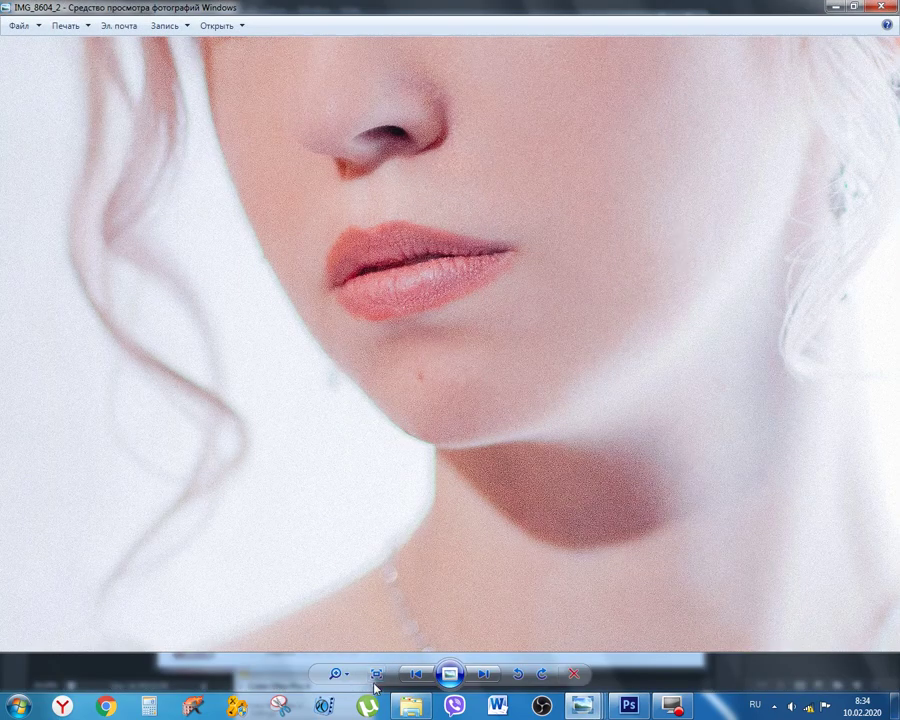
drag(632, 271, 579, 529)
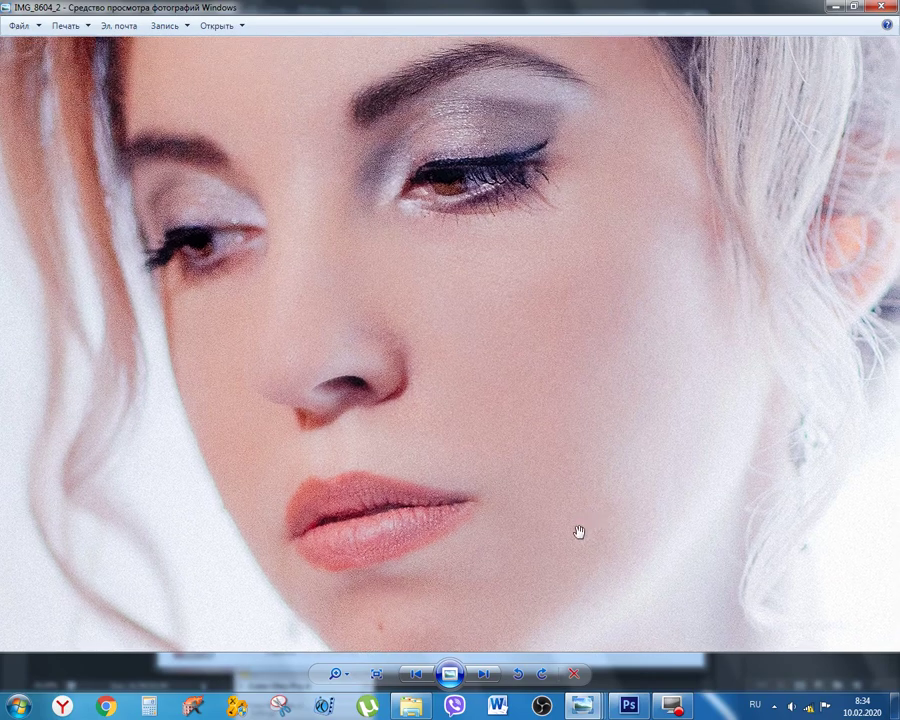
click(375, 676)
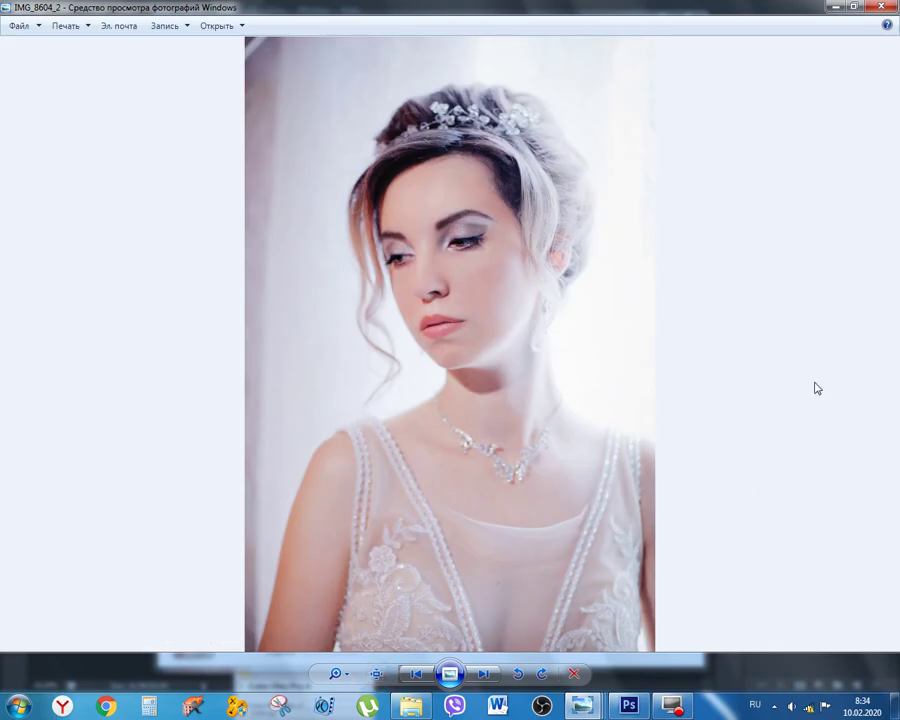
View IMG_8604_2 as a full-screen slide show, compare it with the neighbouring photo, and close the photo viewer
click(450, 673)
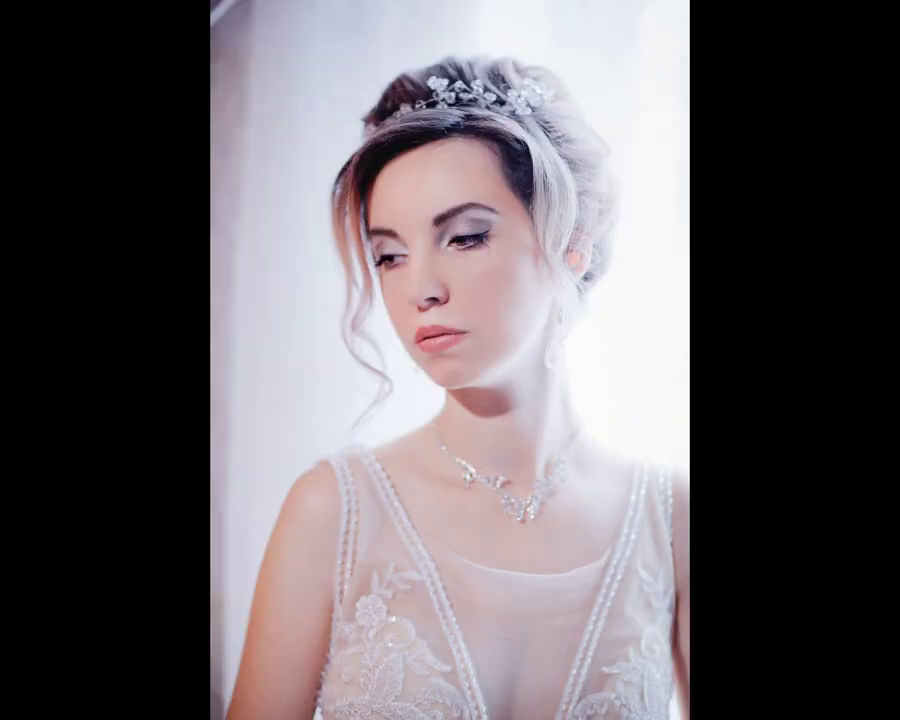
key(Right)
key(Left)
key(Escape)
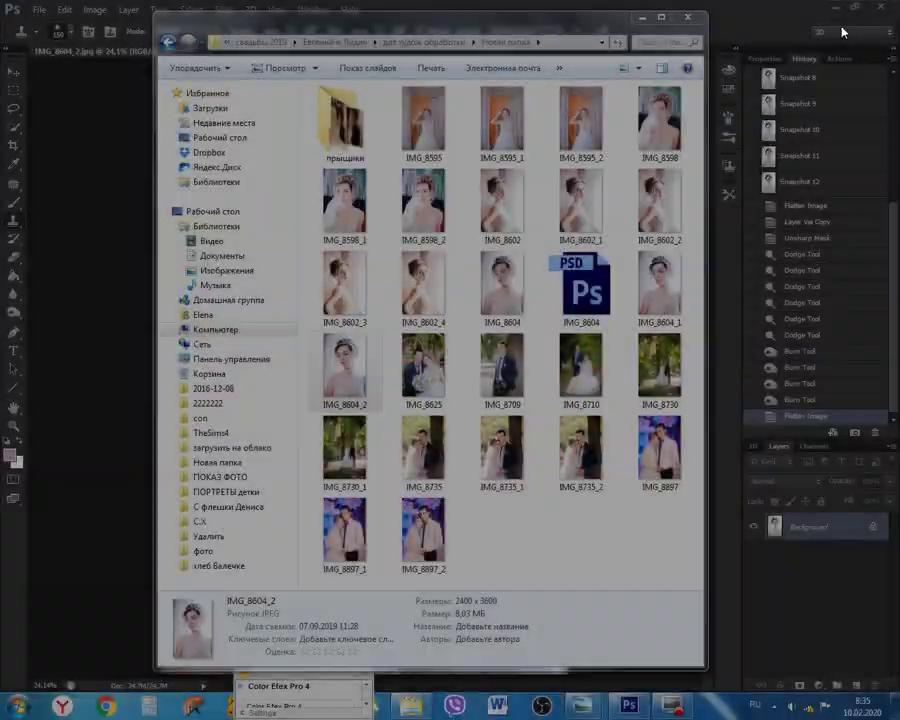
click(880, 6)
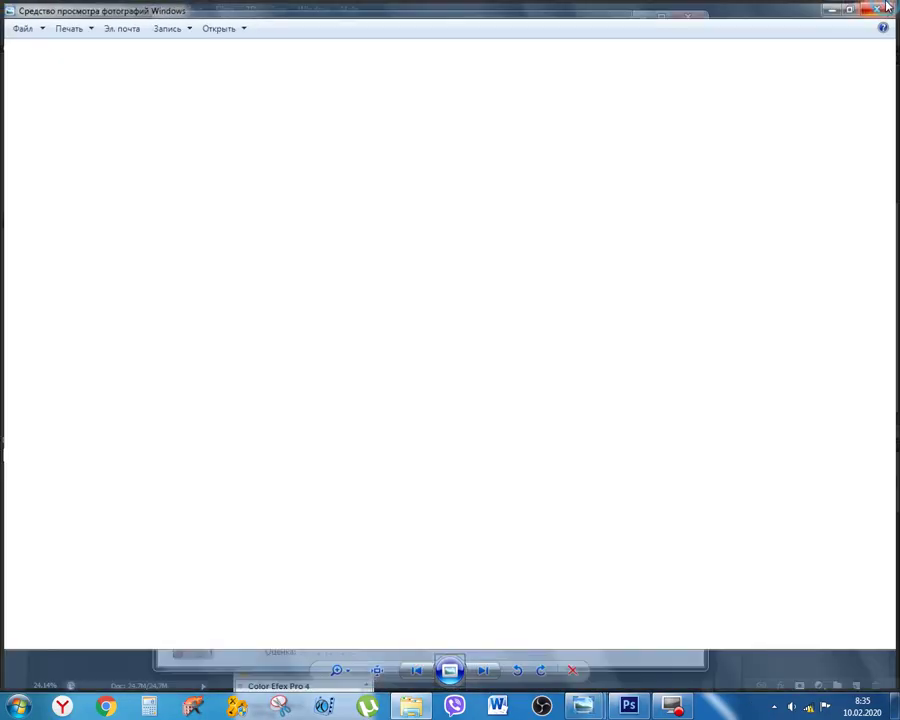